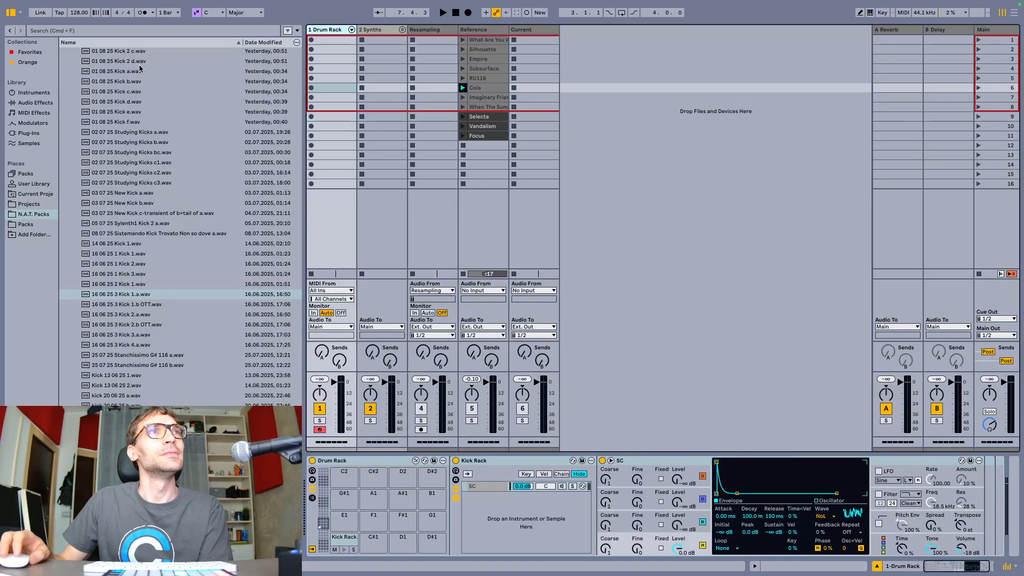
Add an Operator instrument as a new chain in the Kick Rack.
click(40, 94)
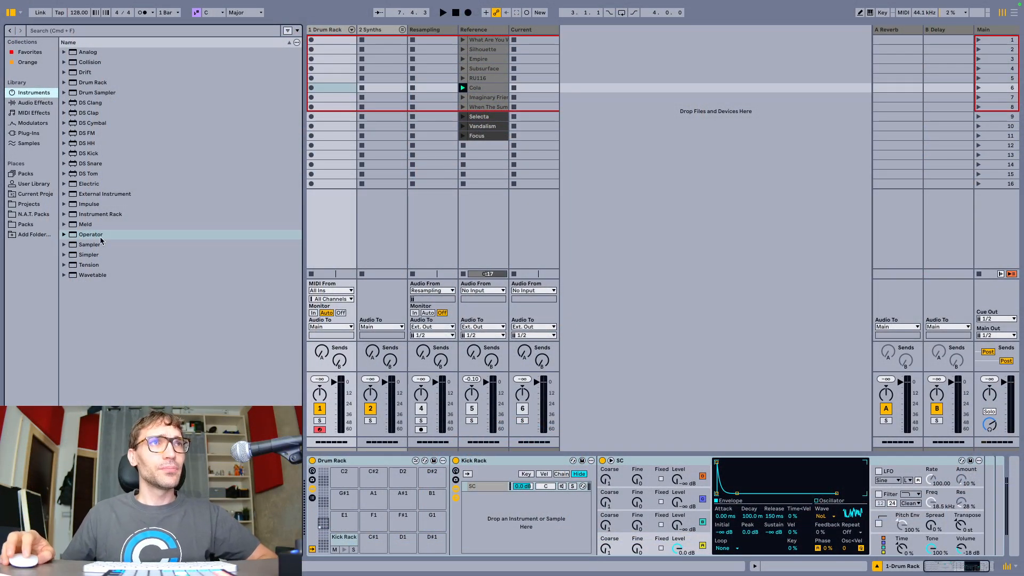
drag(101, 237, 491, 517)
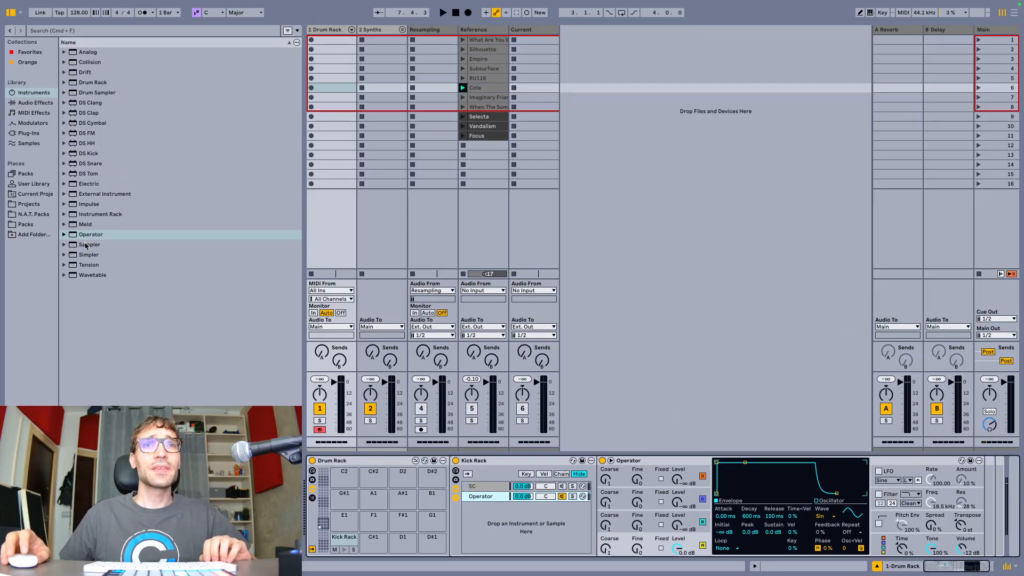
click(26, 53)
drag(91, 82, 505, 527)
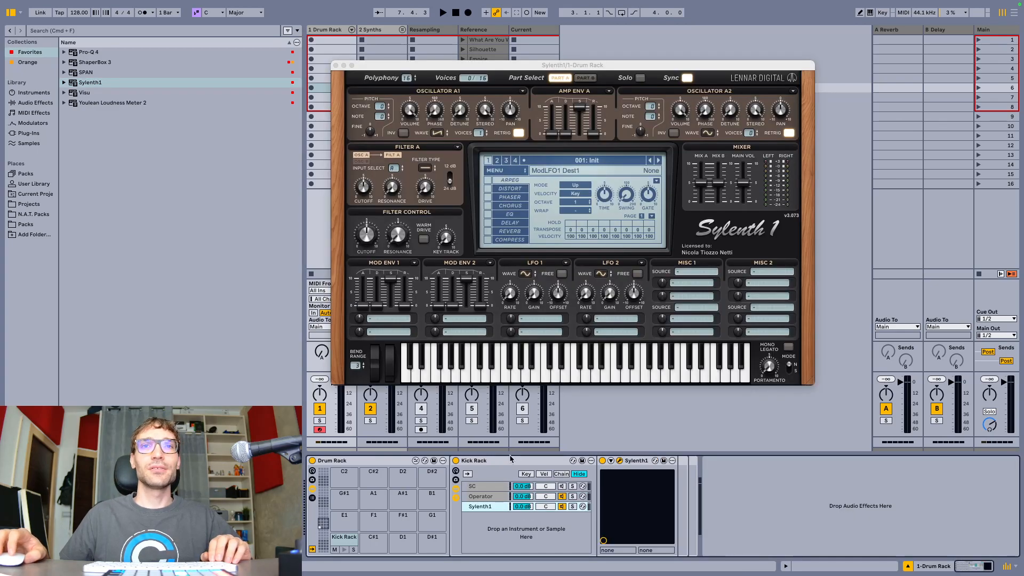
key(Delete)
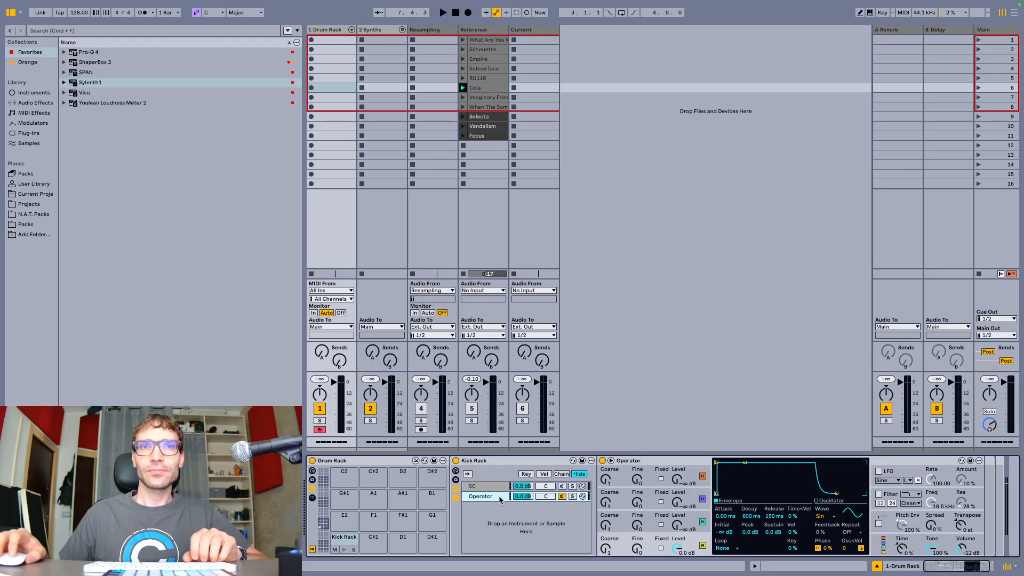
Rename the Kick Rack's new Operator chain to Low and show its oscillator A settings.
key(super+r)
text(Low)
key(Return)
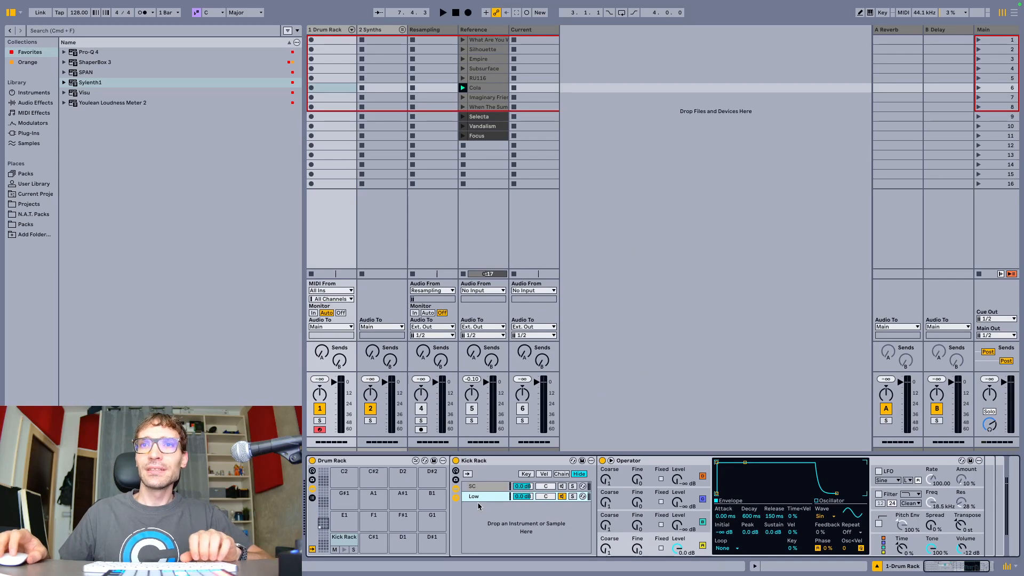
click(690, 542)
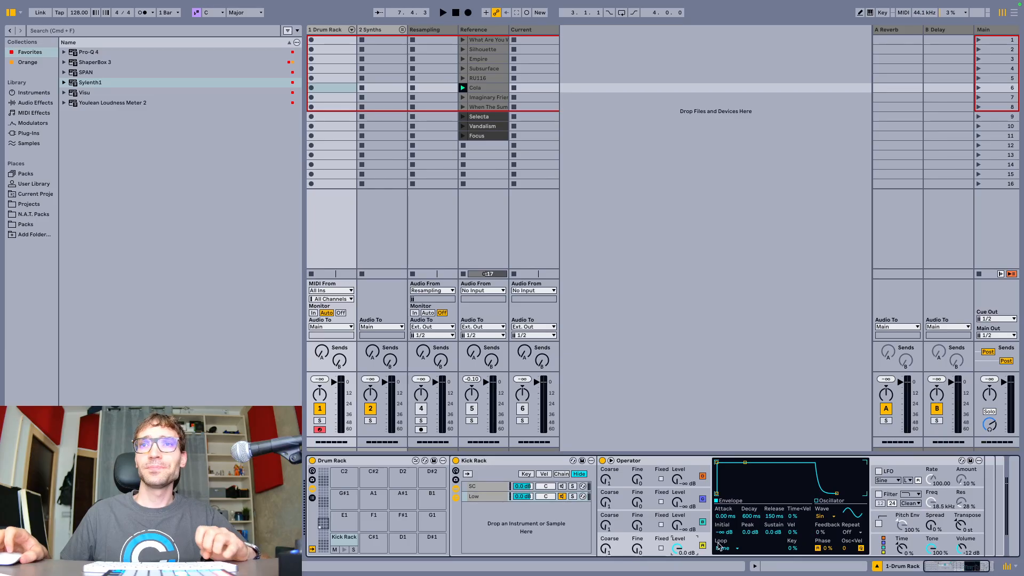
Create a MIDI clip in the Drum Rack track's first slot and add a Kick Rack note at the clip's start.
double_click(325, 39)
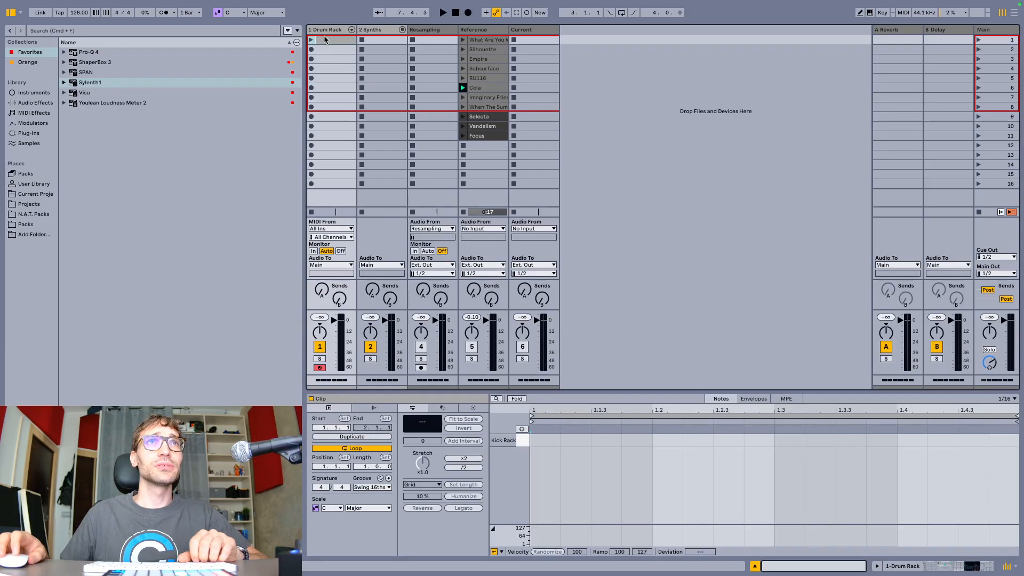
click(311, 39)
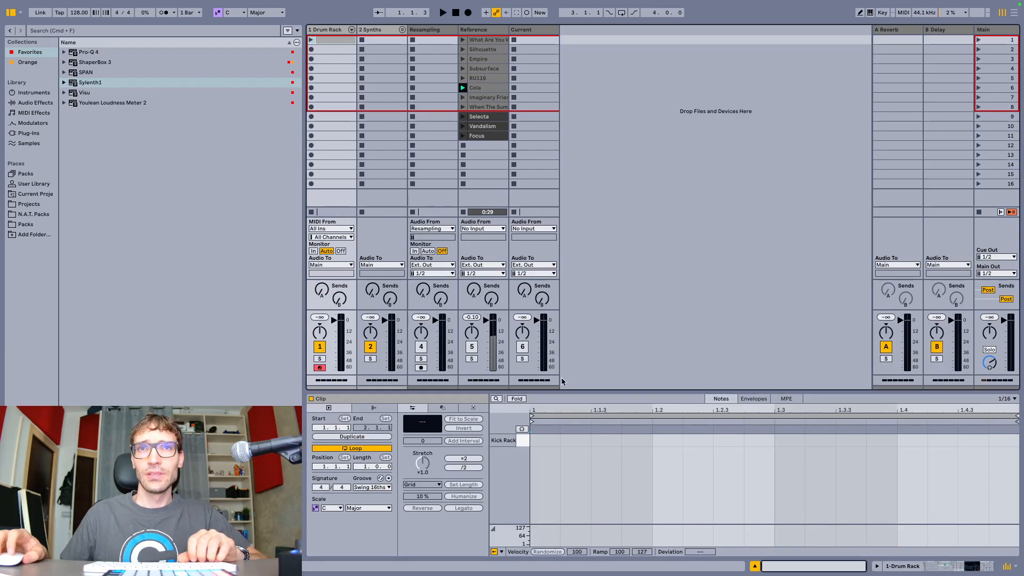
double_click(544, 440)
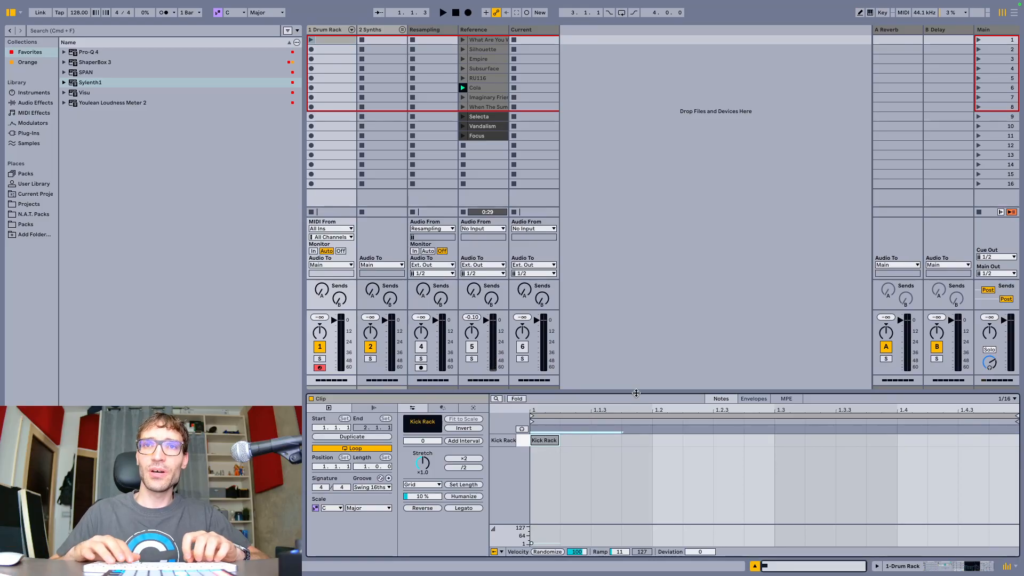
Lengthen the kick note to an eighth, loop only the clip's first beat, and play it.
key(shift+Right)
drag(559, 456, 643, 402)
key(super+l)
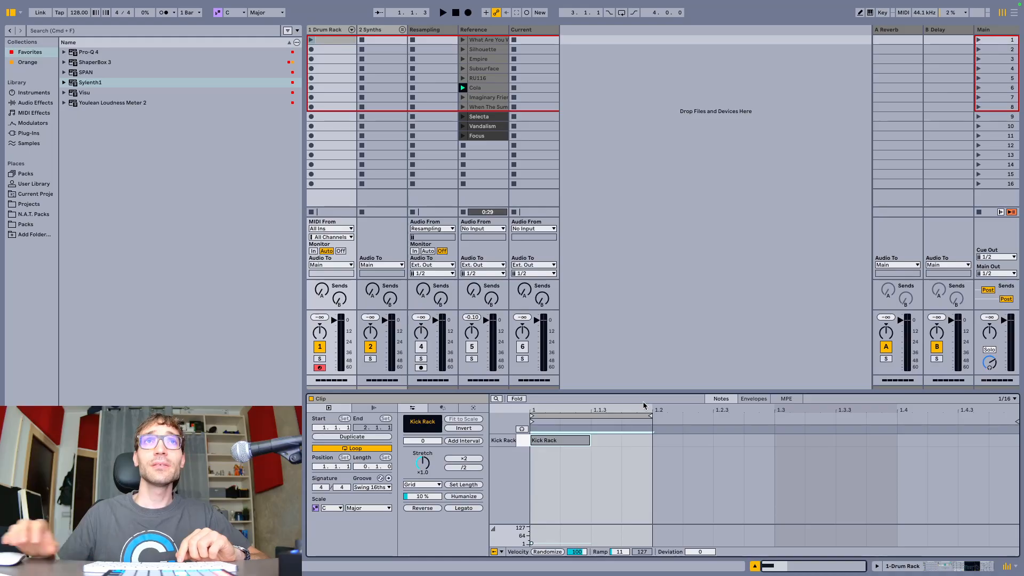
key(space)
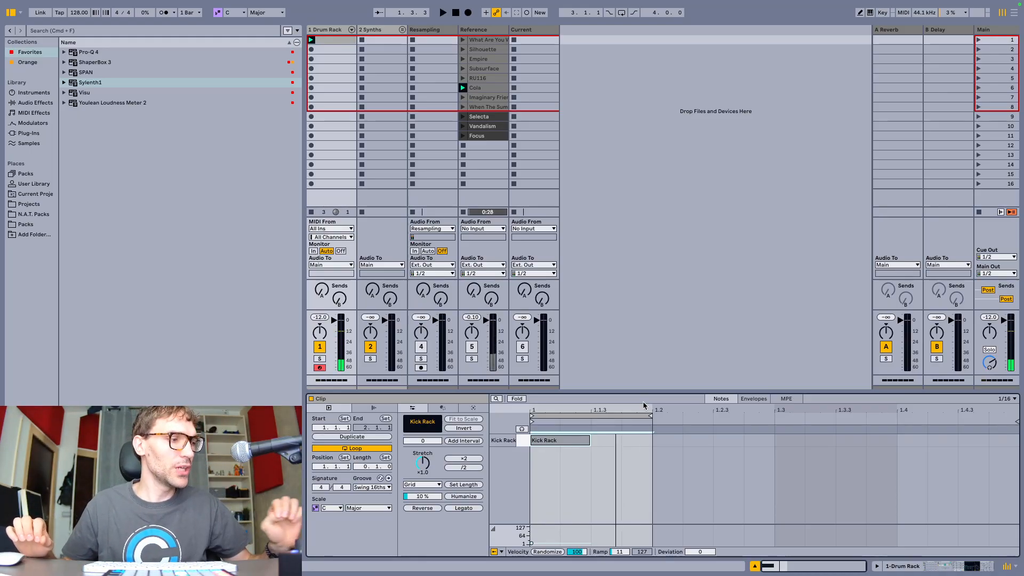
Set oscillator A of the Low chain's Operator to a fixed frequency of 50 Hz and audition the kick.
click(324, 34)
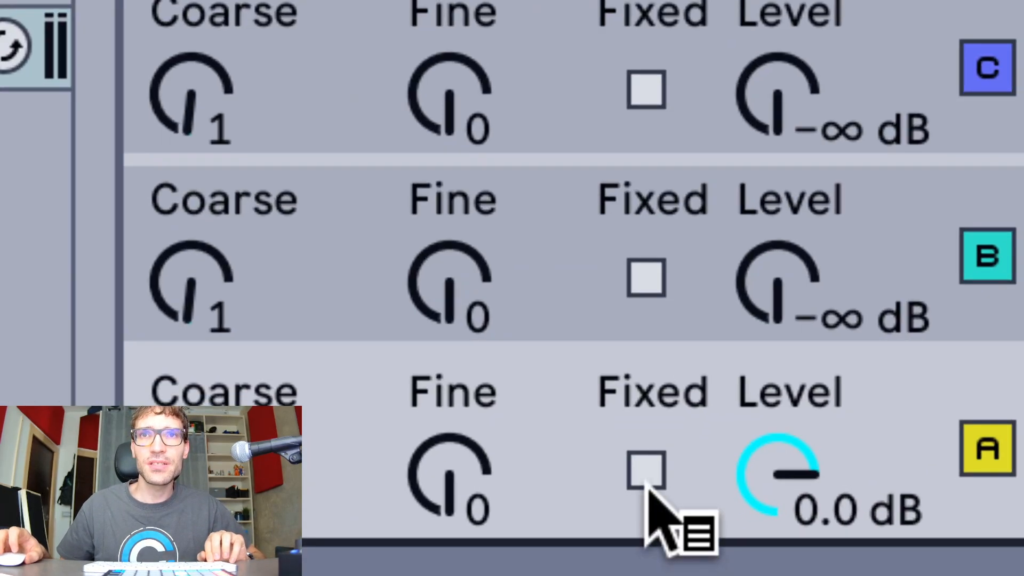
right_click(661, 548)
click(647, 471)
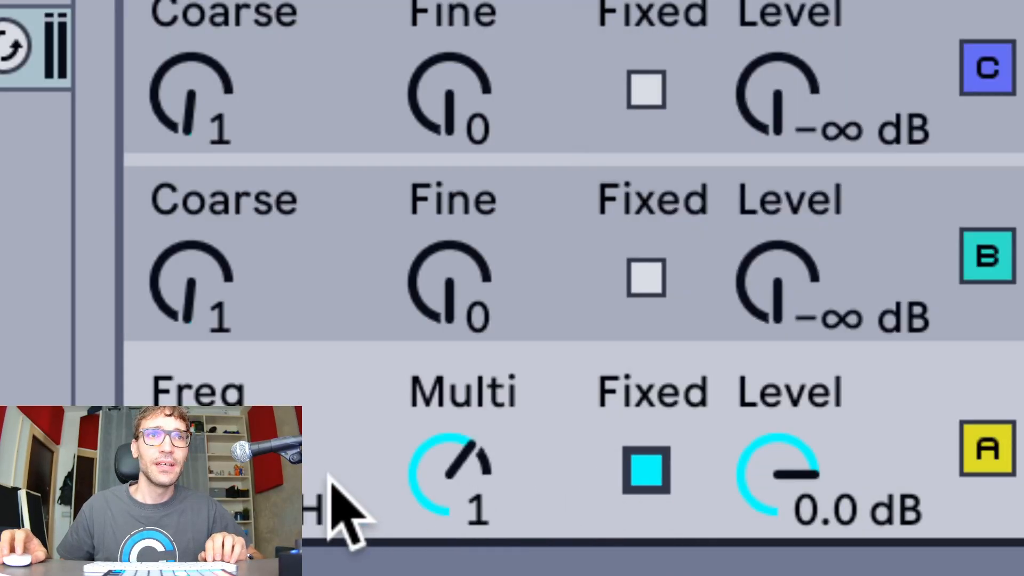
click(191, 473)
text(50)
key(Return)
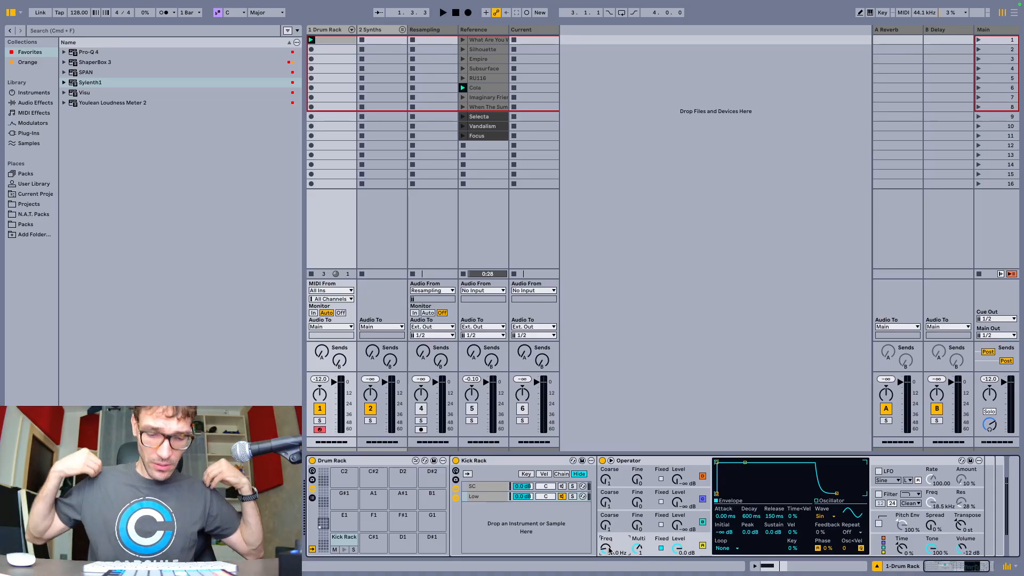
key(space)
key(space)
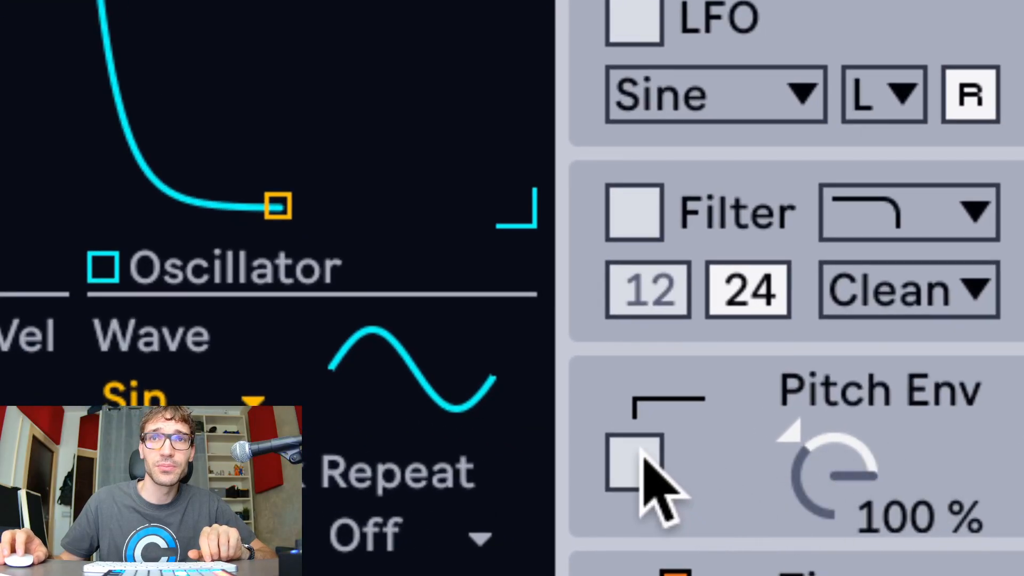
Enable the Low Operator's pitch envelope with a +48 st peak and 100 ms decay, and audition the kick.
click(641, 450)
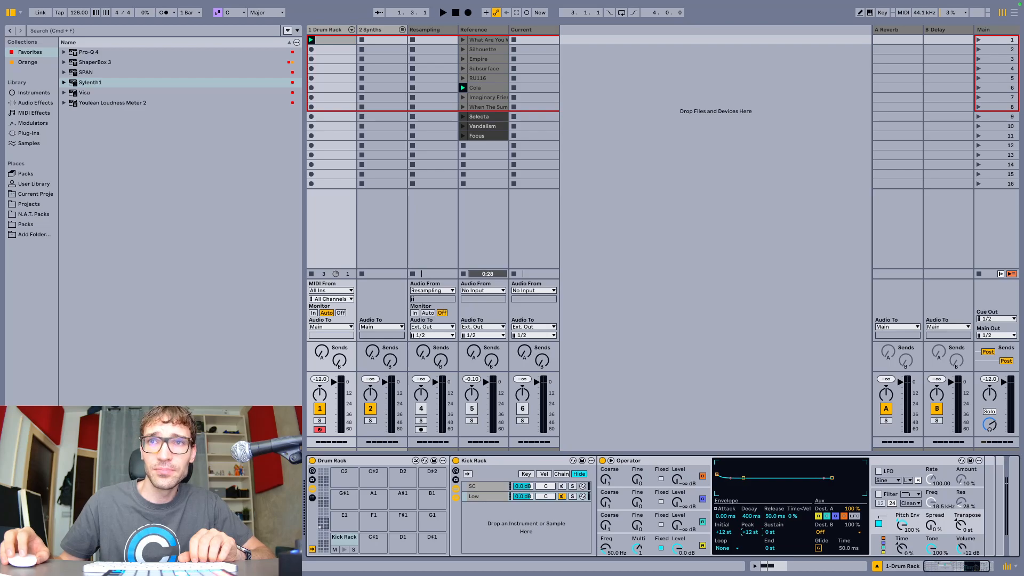
drag(751, 532, 752, 507)
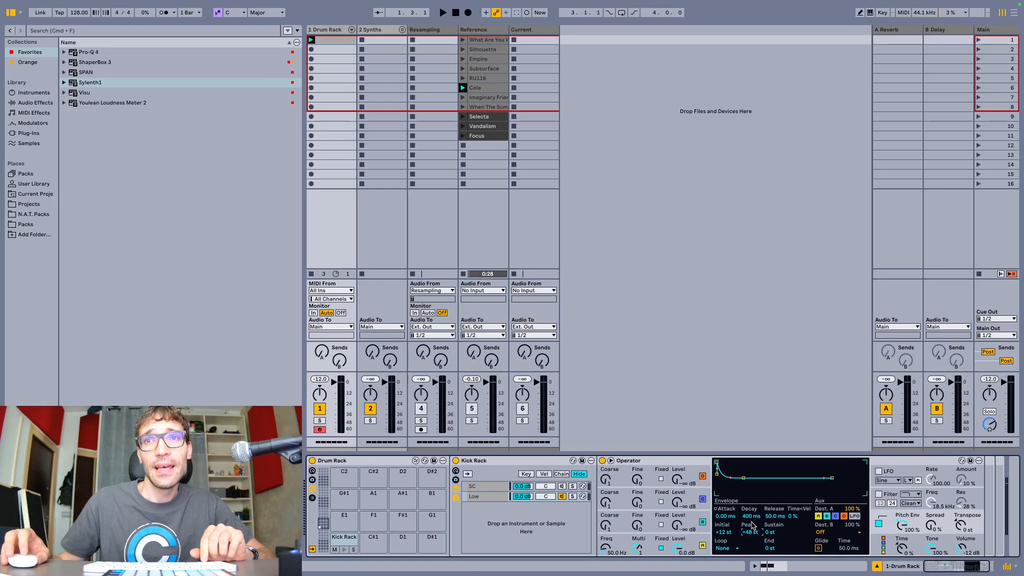
drag(751, 518, 751, 518)
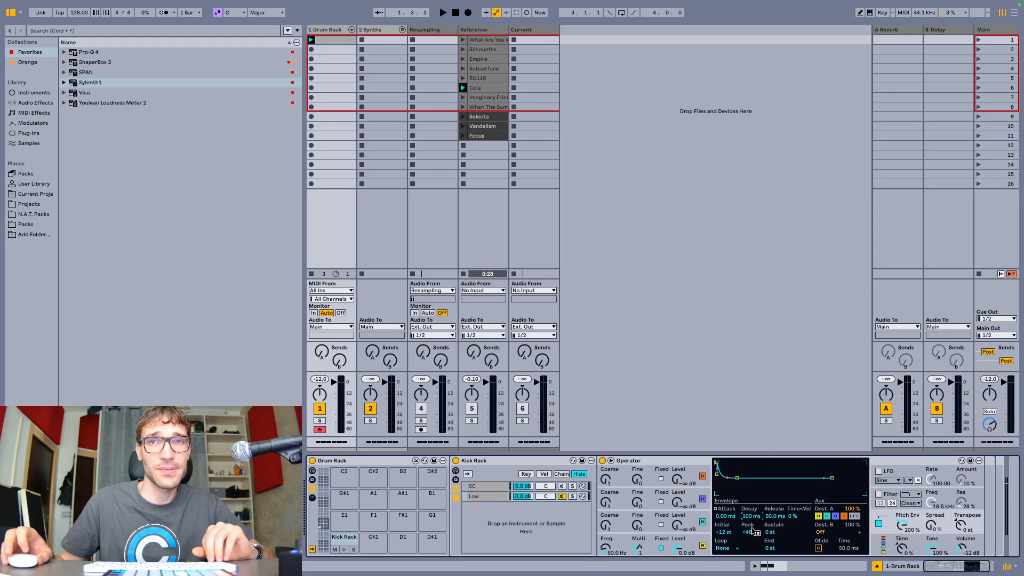
key(space)
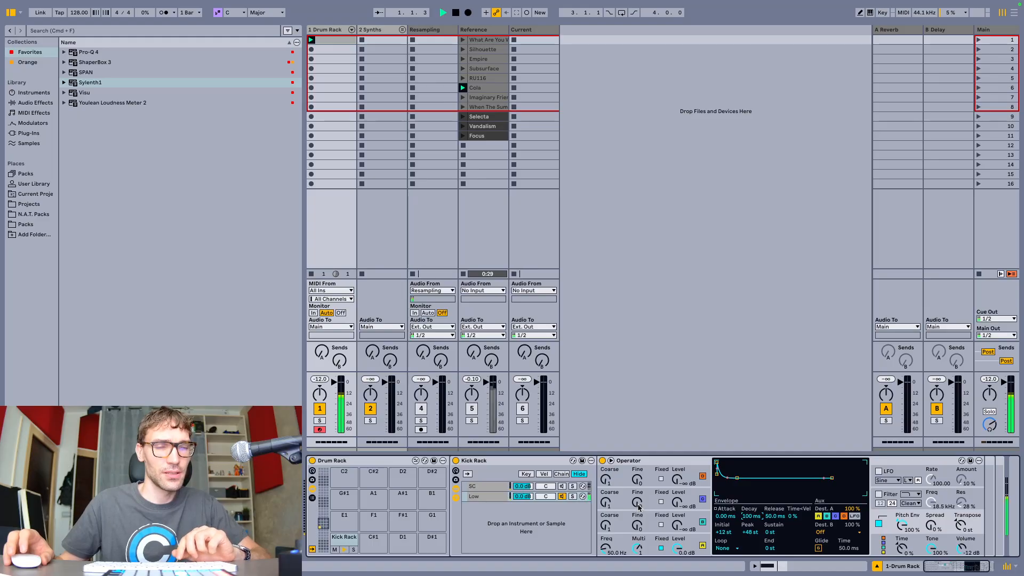
key(space)
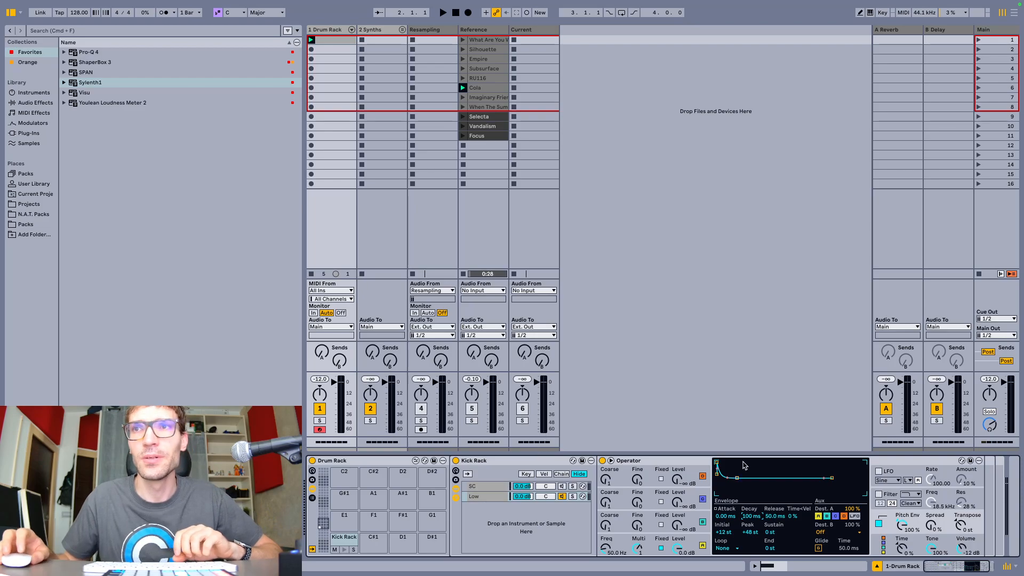
Raise the attack of the Low Operator's oscillator A envelope to 1.14 ms while auditioning the kick.
click(693, 540)
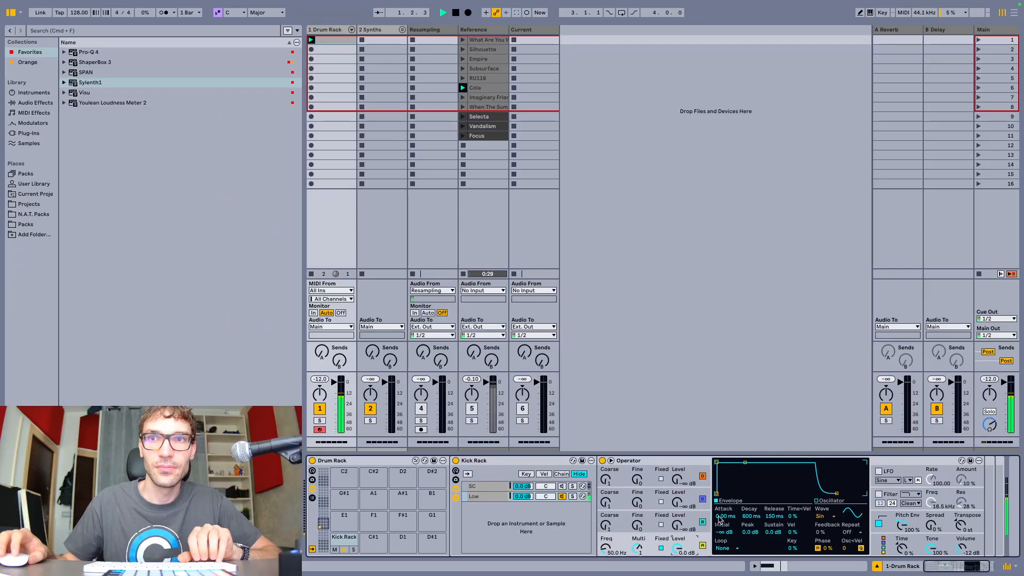
drag(719, 518, 720, 518)
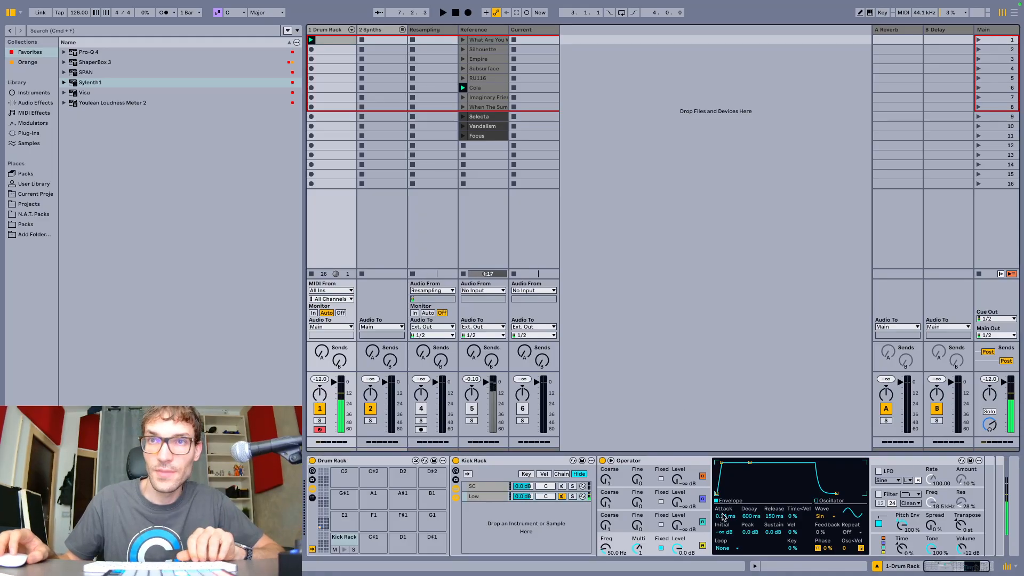
drag(723, 518, 723, 505)
key(space)
key(space)
Add a second Operator as a new chain in the Kick Rack and rename the chain Top.
click(32, 93)
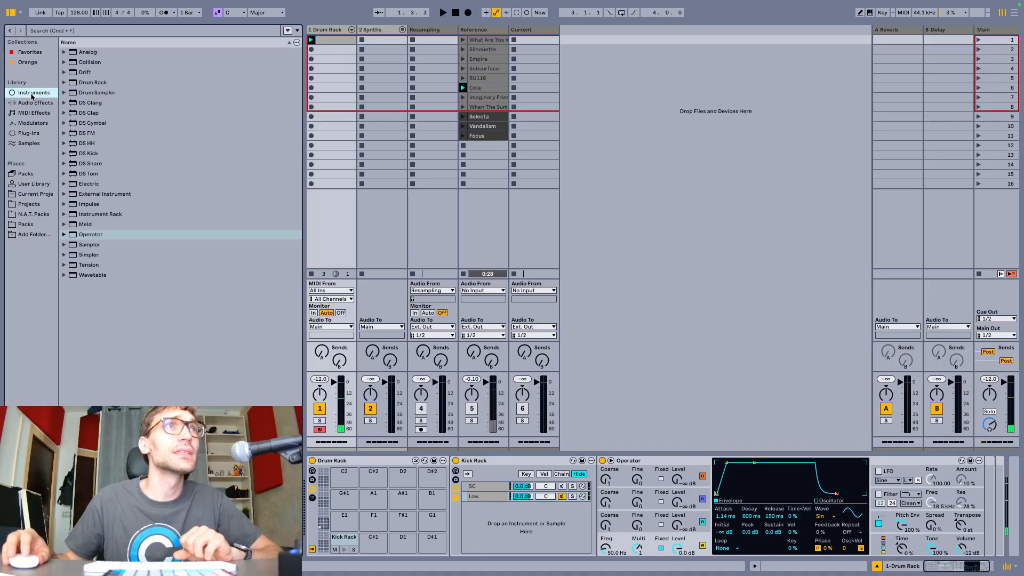
drag(95, 236, 518, 521)
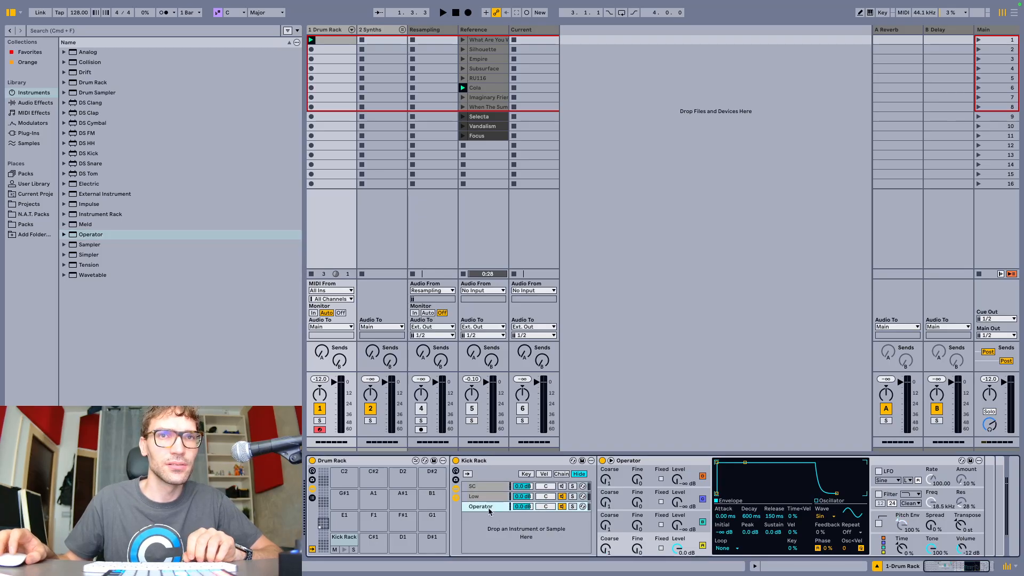
key(super+r)
text(Top)
key(super)
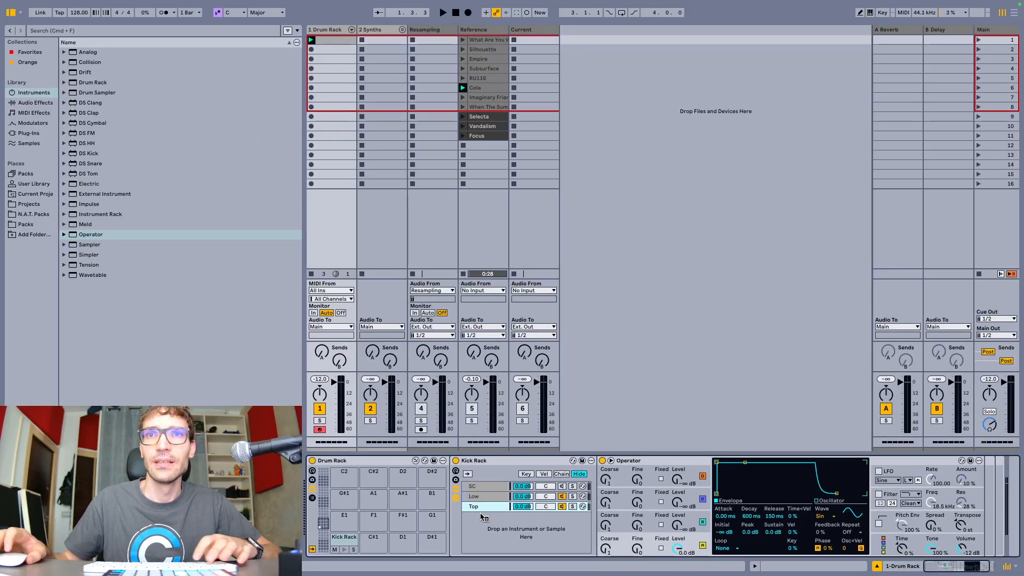
Set the Top Operator's oscillator A envelope to a sustain of -inf dB and a decay of 20 ms.
click(647, 539)
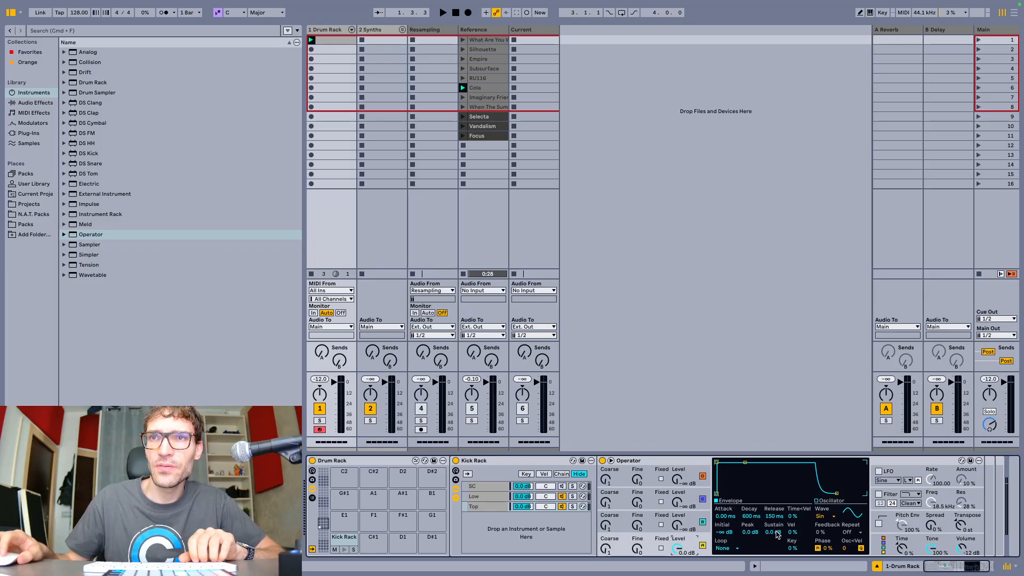
drag(773, 532, 773, 573)
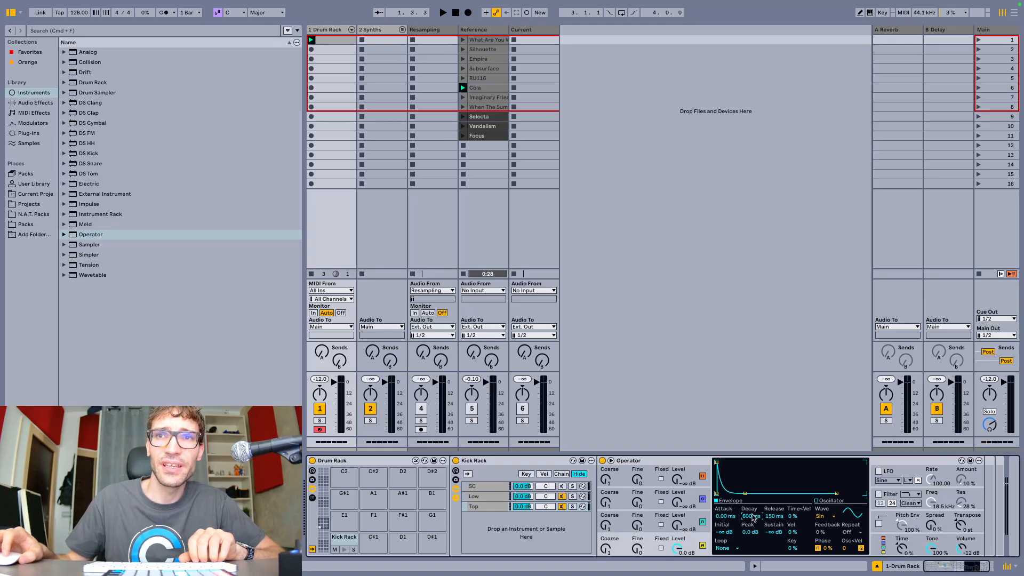
drag(752, 516, 752, 559)
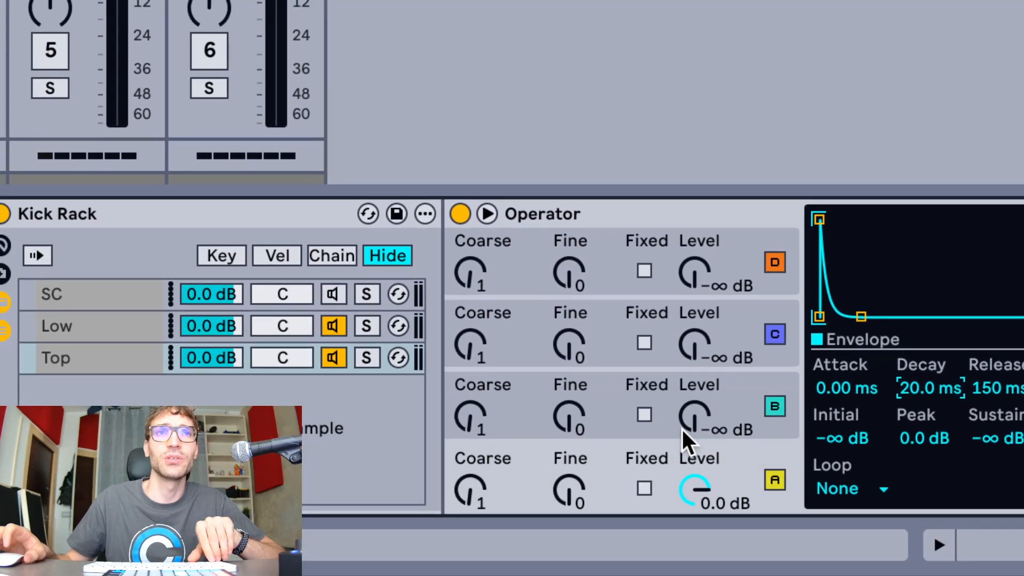
While the kick plays, raise the Top Operator's oscillator levels to -5.6 dB for B, -5.7 dB for C and -19 dB for D.
key(space)
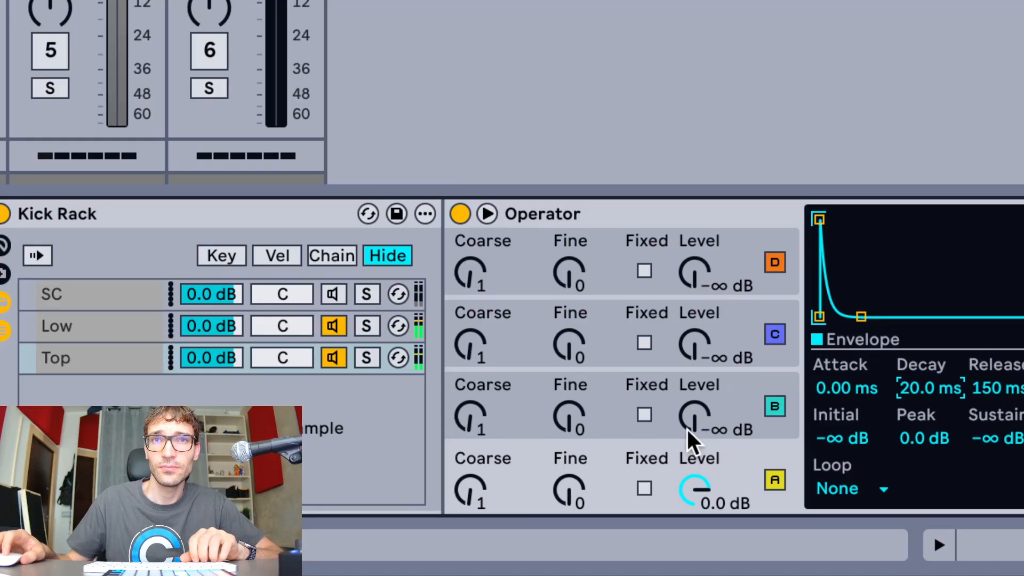
drag(686, 427, 686, 404)
drag(696, 362, 696, 350)
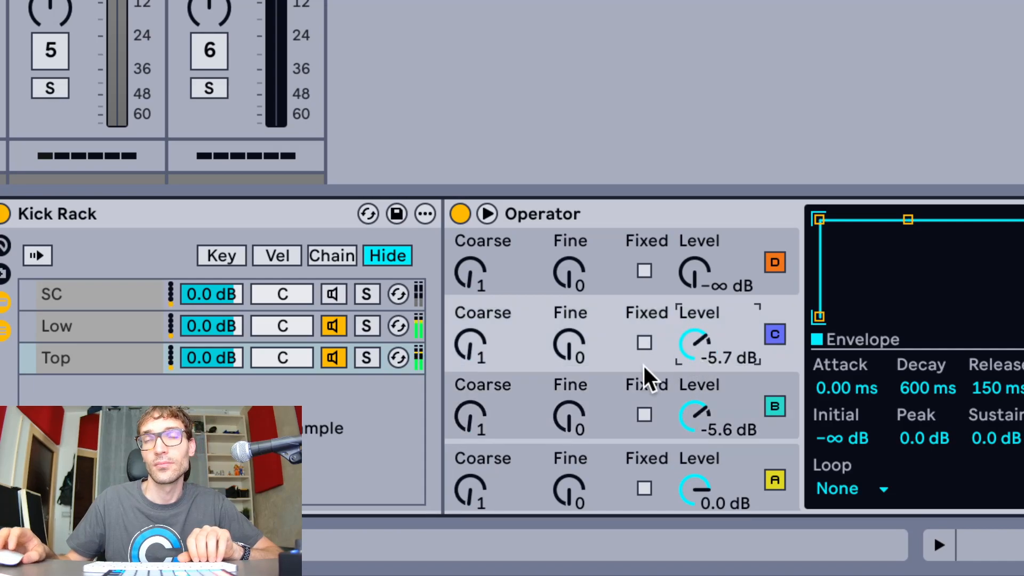
drag(694, 272, 693, 265)
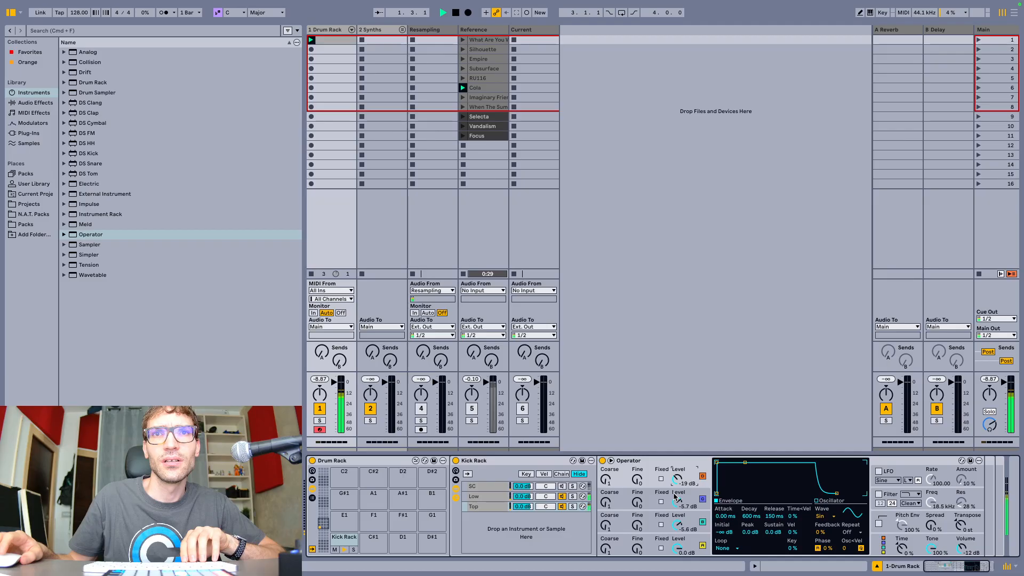
key(space)
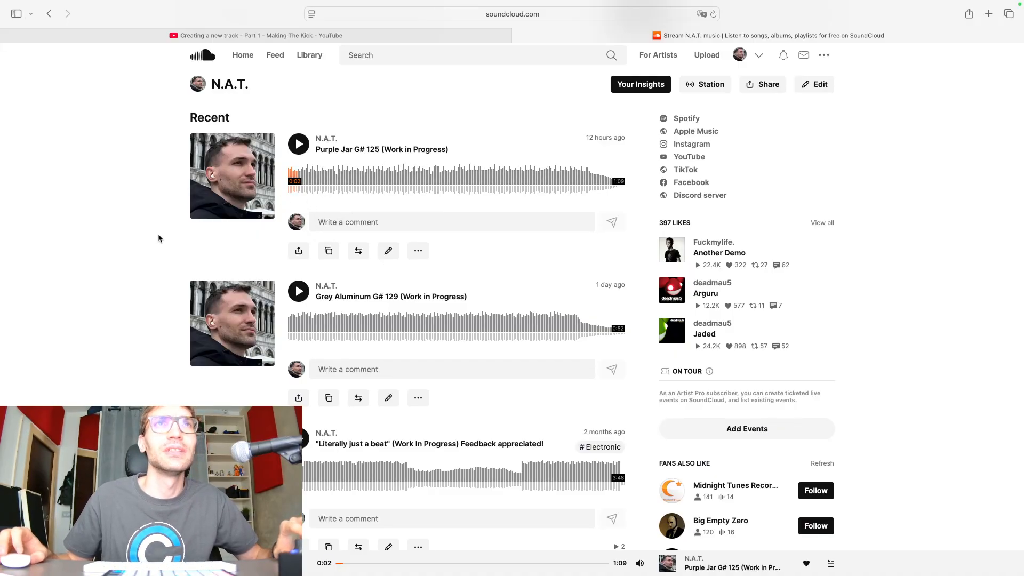
Switch to the artist's SoundCloud page in the browser and look through the recent tracks.
scroll(352, 341, down, 6)
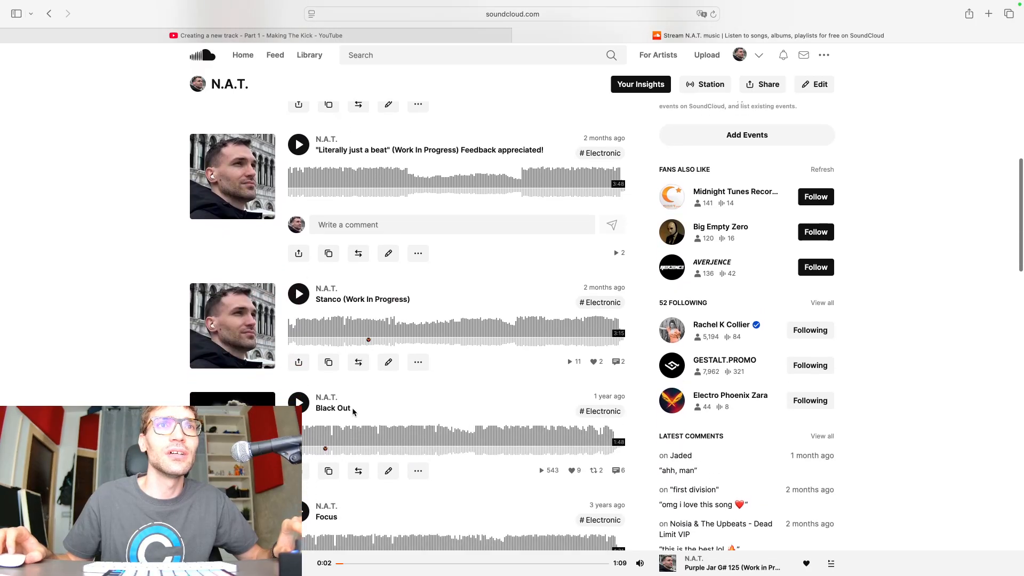
scroll(352, 416, up, 2)
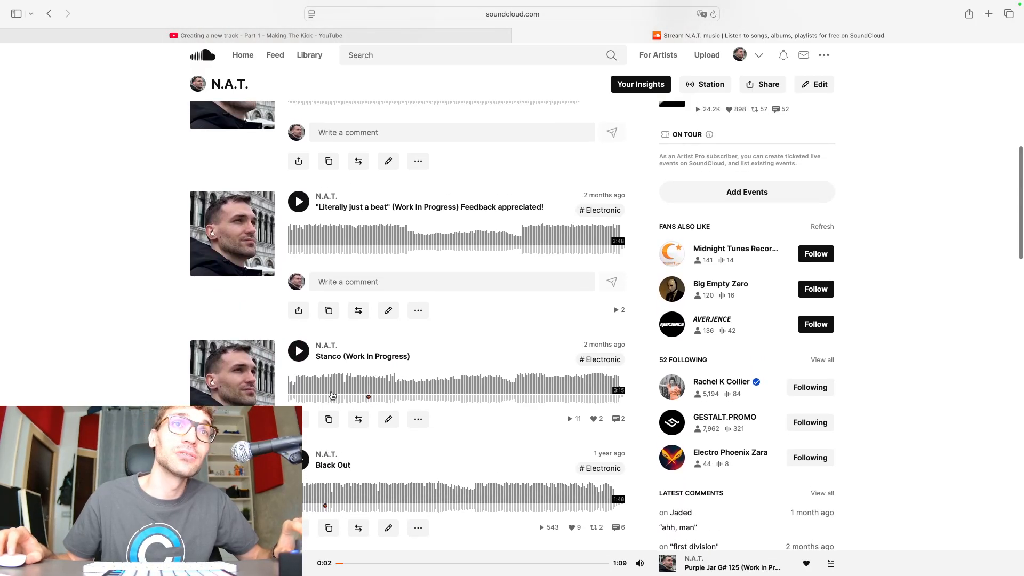
scroll(320, 374, up, 4)
scroll(330, 320, down, 4)
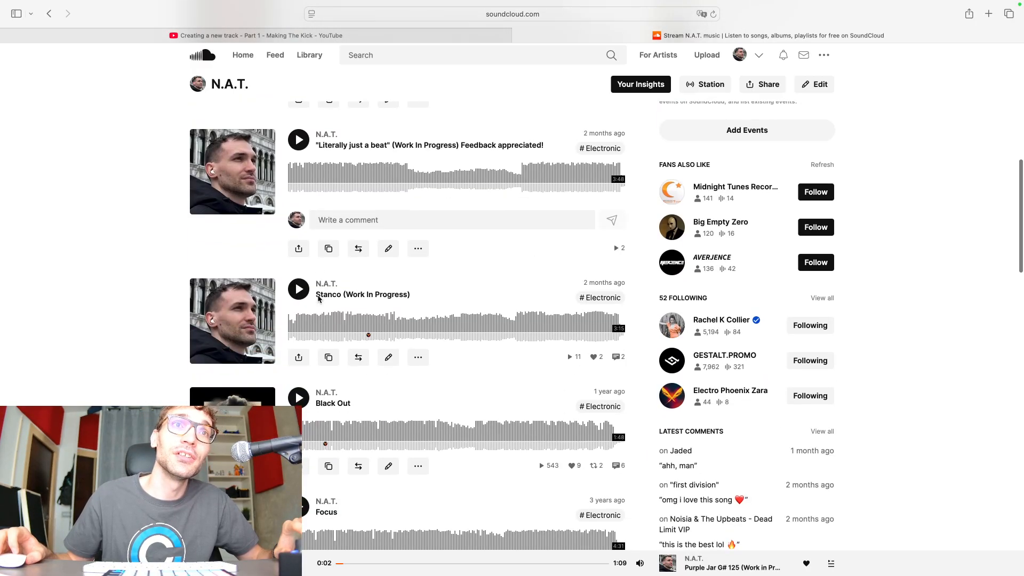
Play the openings of "Black Out", "Stanco (Work In Progress)" and "Literally just a beat" to compare their kicks.
scroll(373, 336, up, 2)
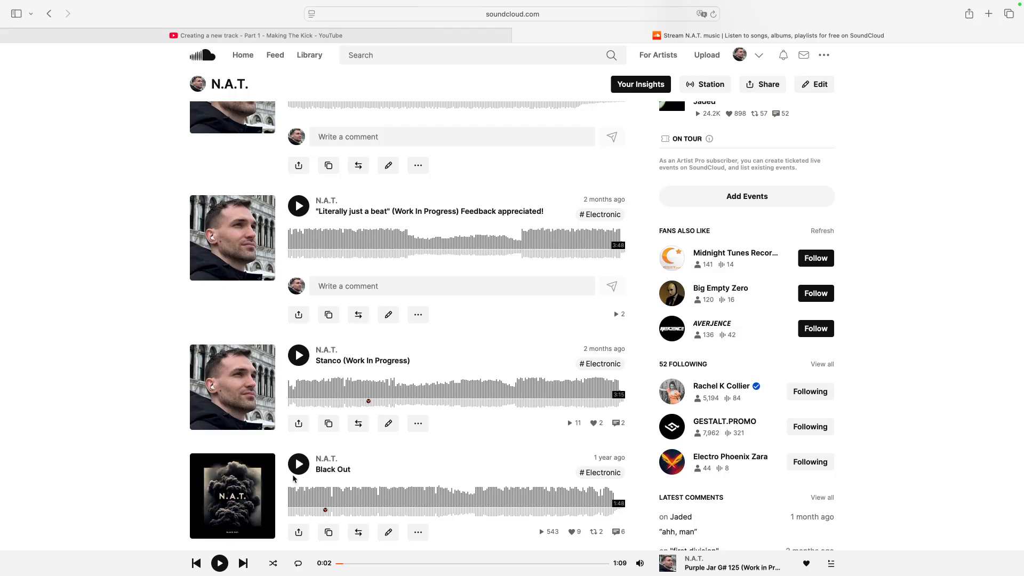
click(297, 464)
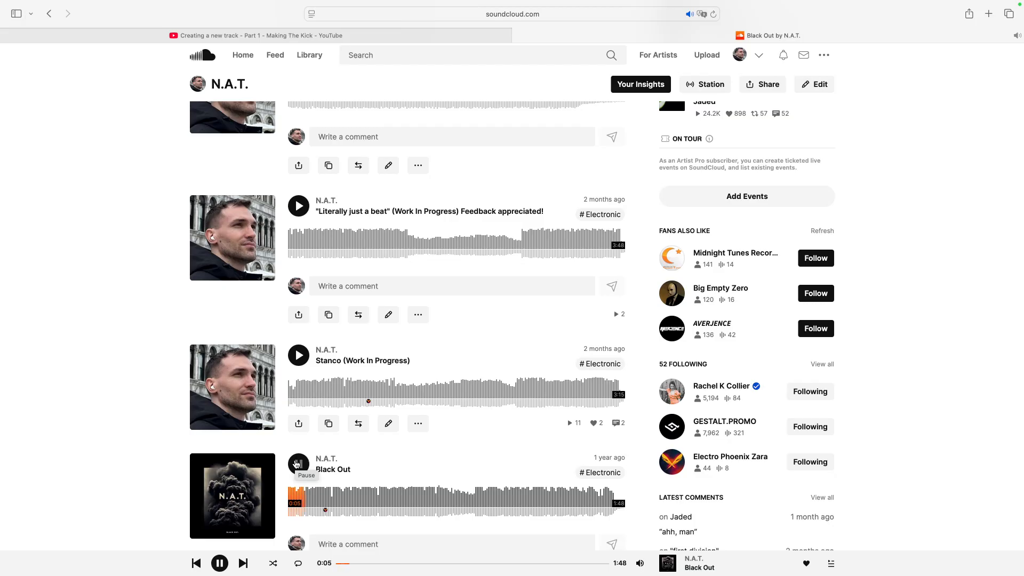
click(299, 355)
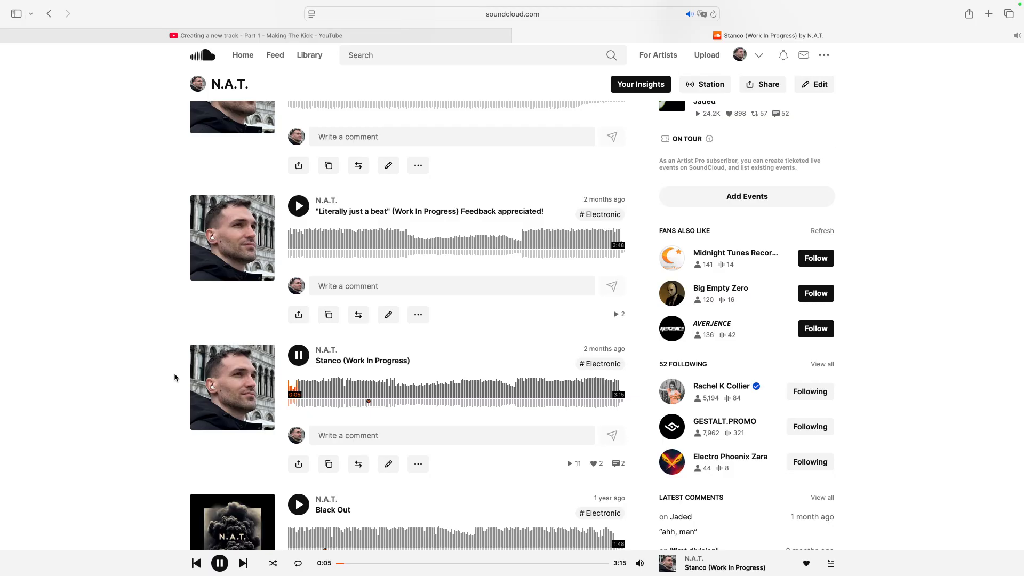
click(299, 206)
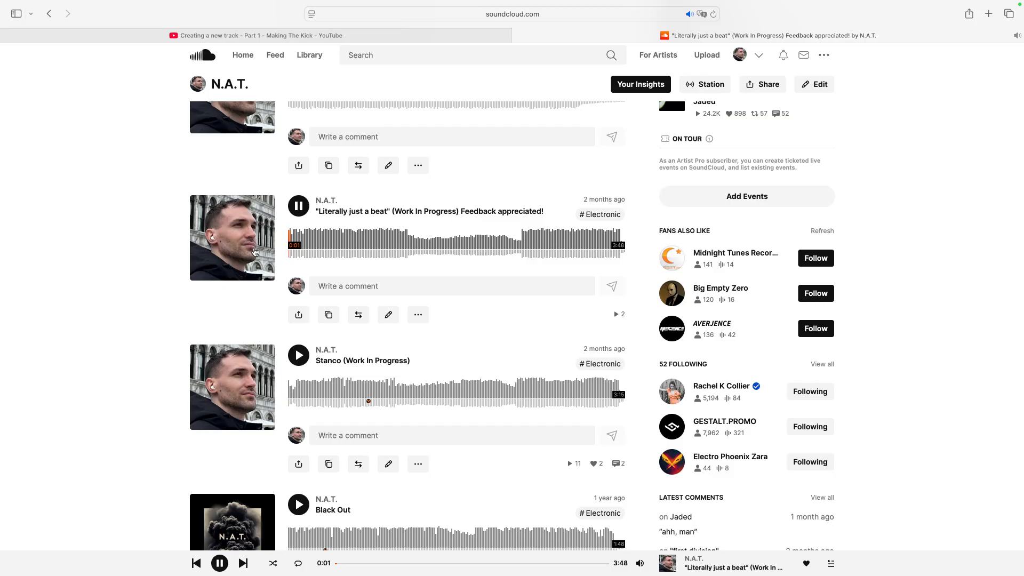
scroll(286, 258, up, 3)
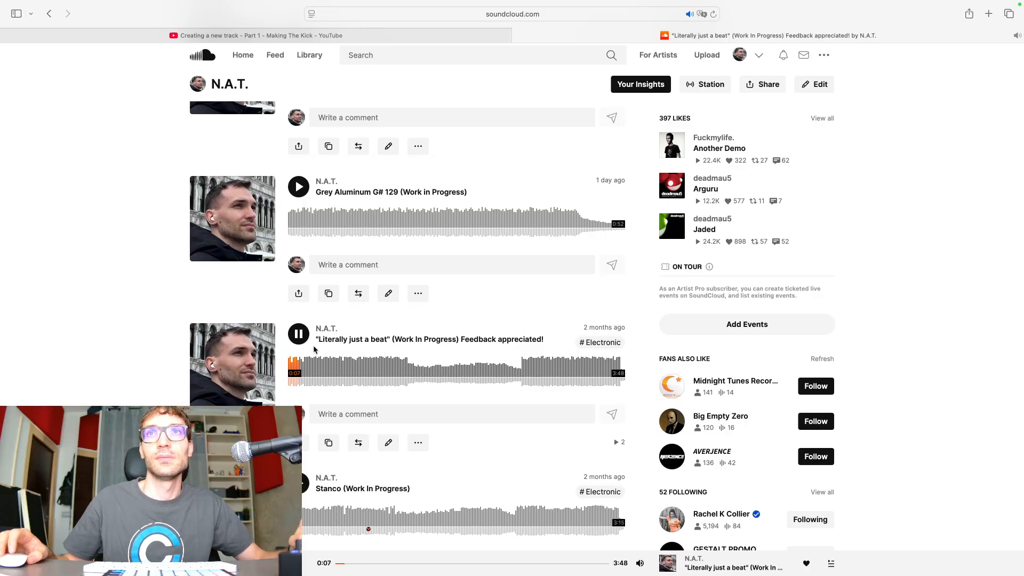
Listen to the openings of "Grey Aluminum G# 129" and "Purple Jar G# 125", and pause playback.
click(297, 186)
scroll(288, 226, up, 2)
scroll(289, 226, up, 3)
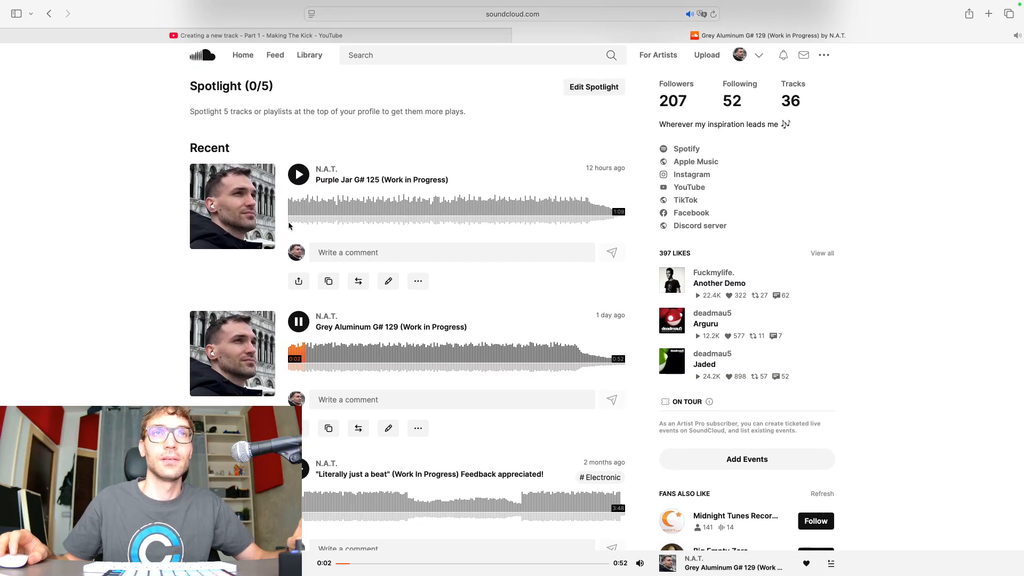
scroll(297, 184, up, 1)
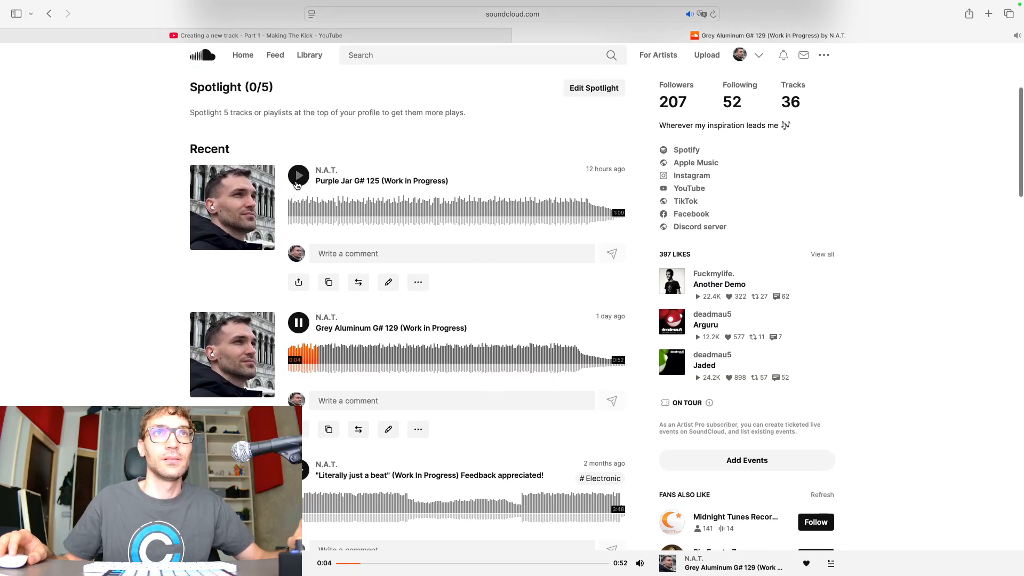
click(298, 176)
scroll(176, 252, up, 2)
scroll(176, 252, up, 1)
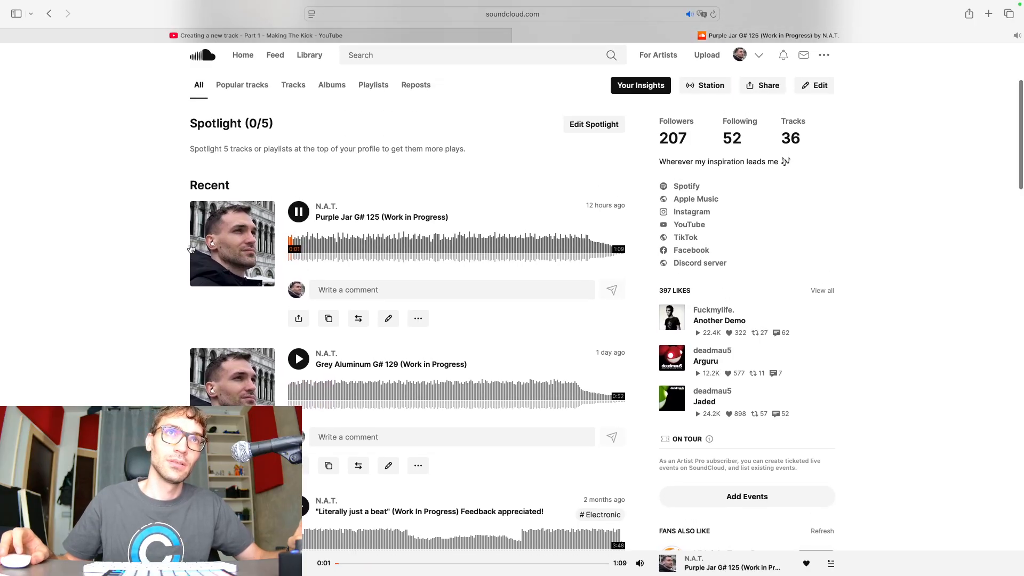
click(299, 213)
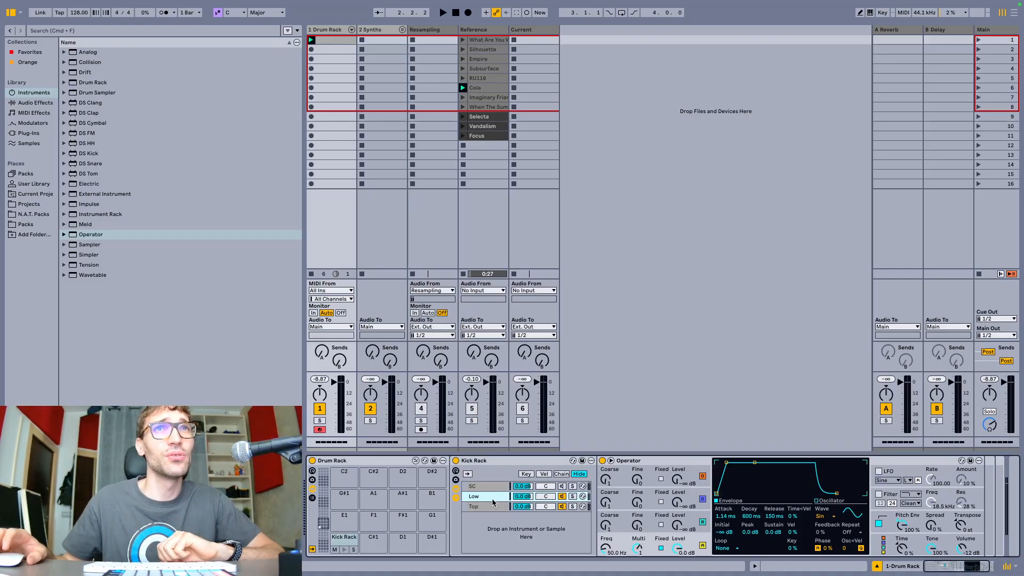
Add VDE3 128 BPM Ghost Oneshot Kick.wav from the Vengeance Dirty Electro Vol.3 kicks as a new chain in the Kick Rack.
click(23, 225)
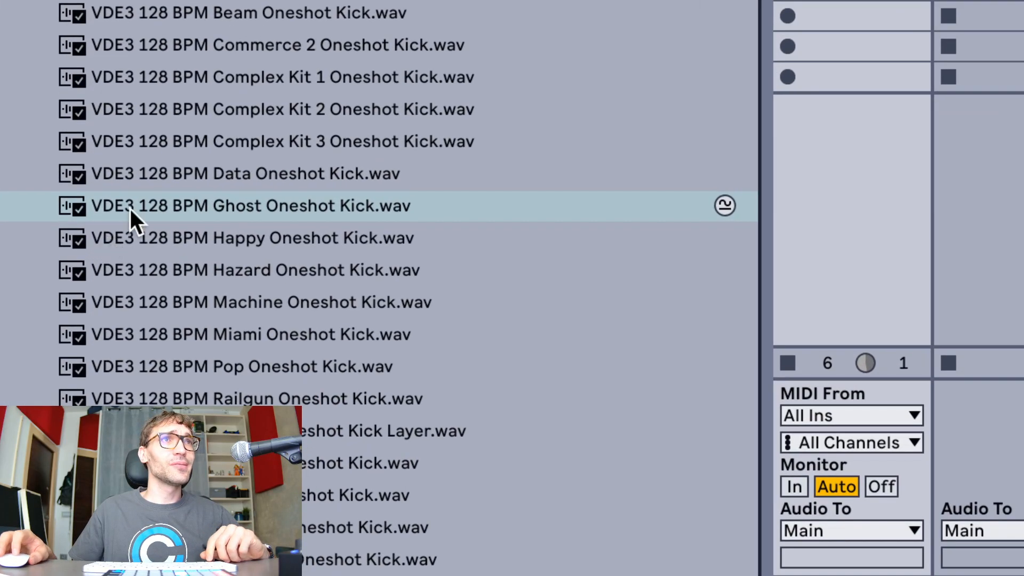
click(103, 224)
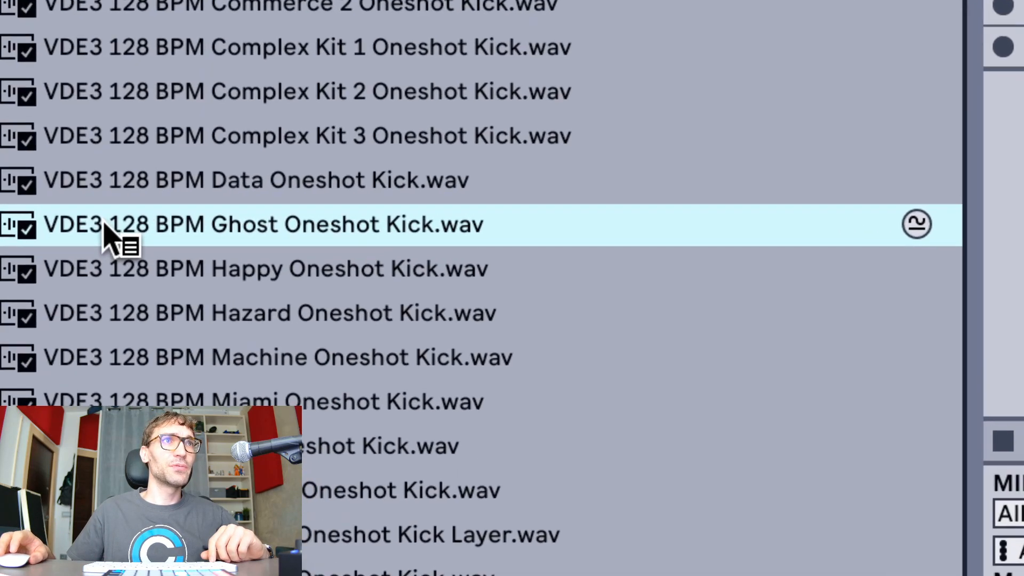
key(super+Tab)
scroll(105, 224, down, 20)
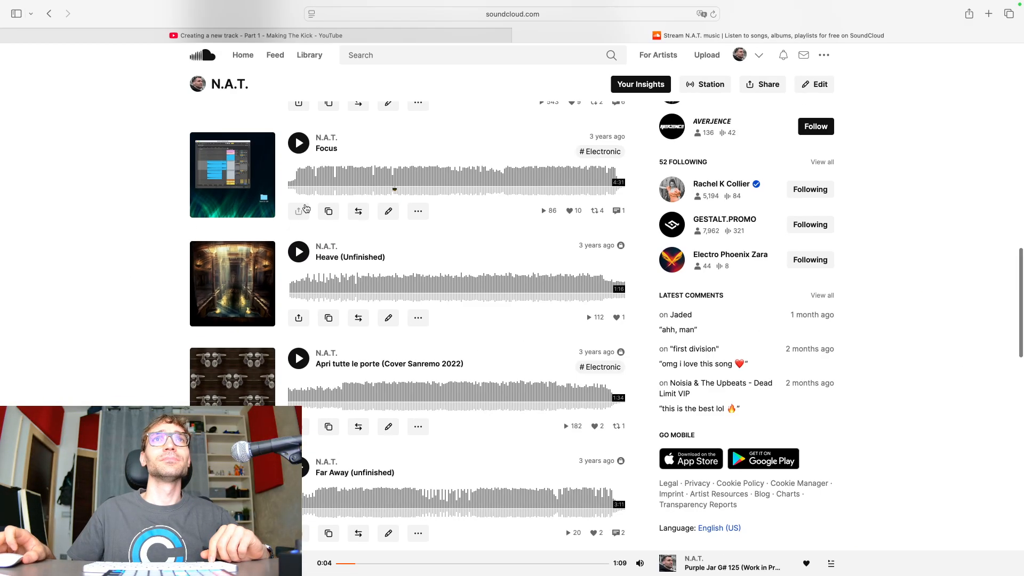
key(super+Tab)
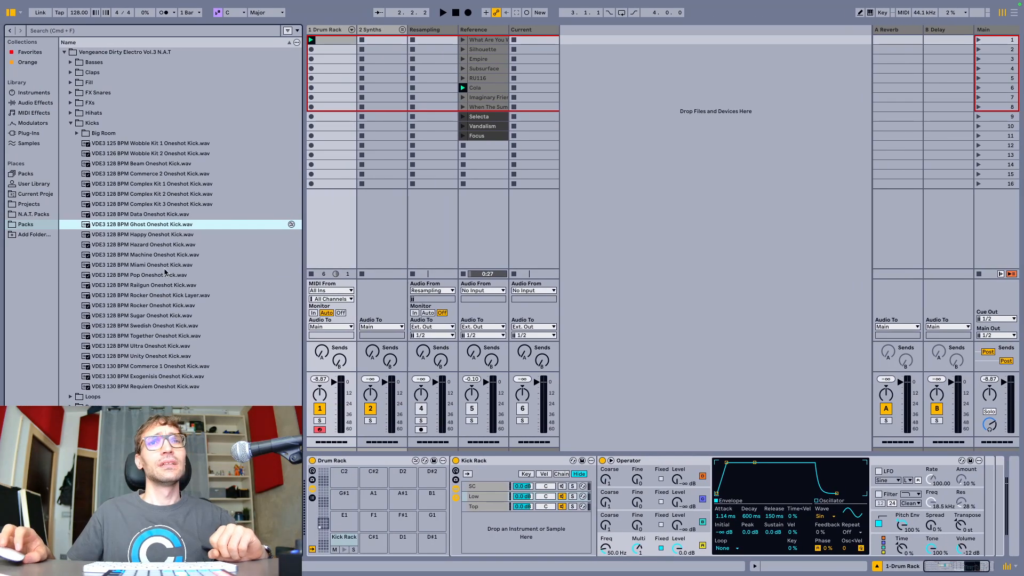
drag(145, 226, 532, 533)
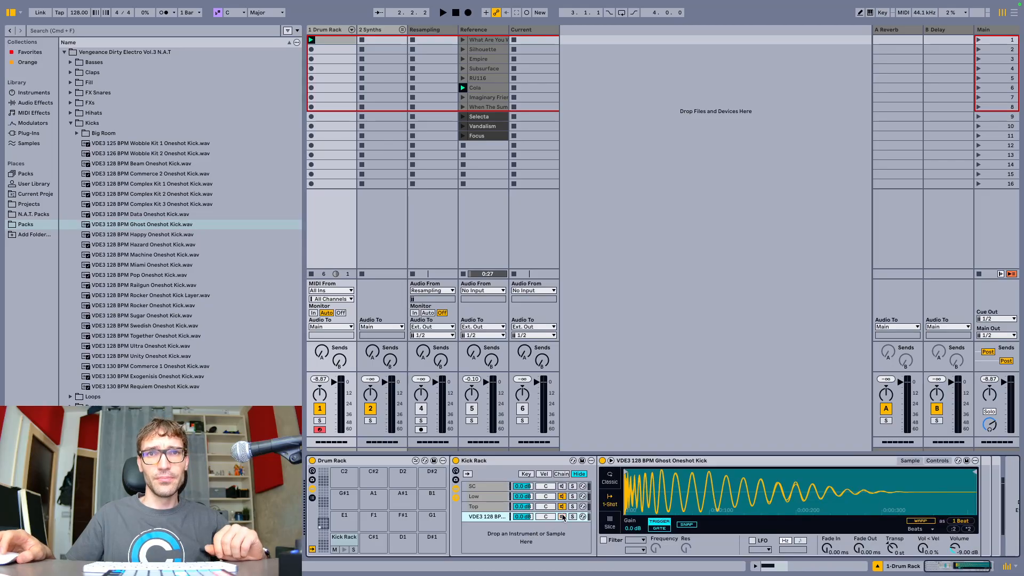
Toggle solo on the Ghost Oneshot Kick chain repeatedly to compare the sample with the synthesized kick by ear.
click(572, 517)
click(572, 517)
click(572, 517)
click(572, 517)
click(572, 516)
click(572, 517)
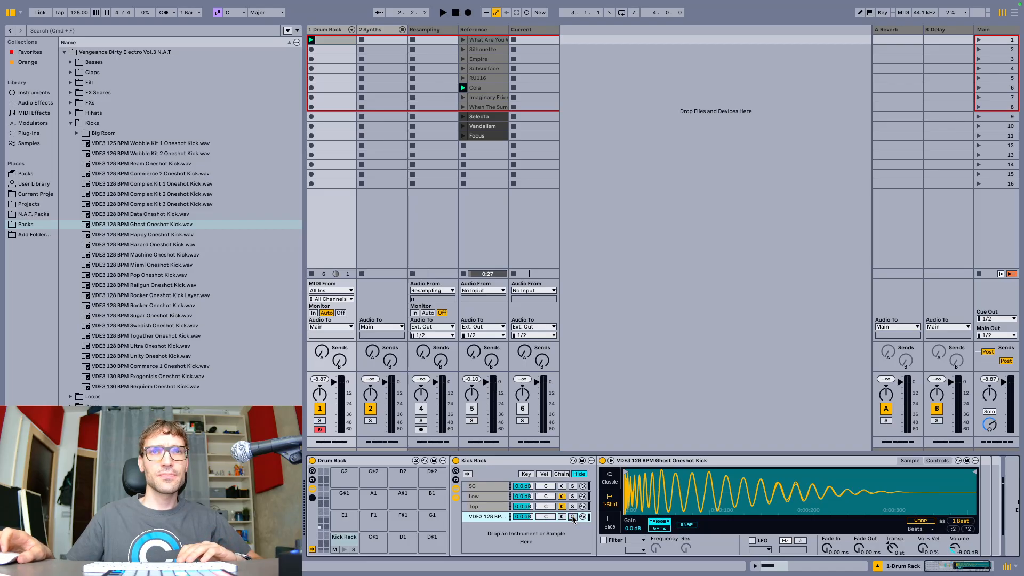
click(569, 517)
click(569, 517)
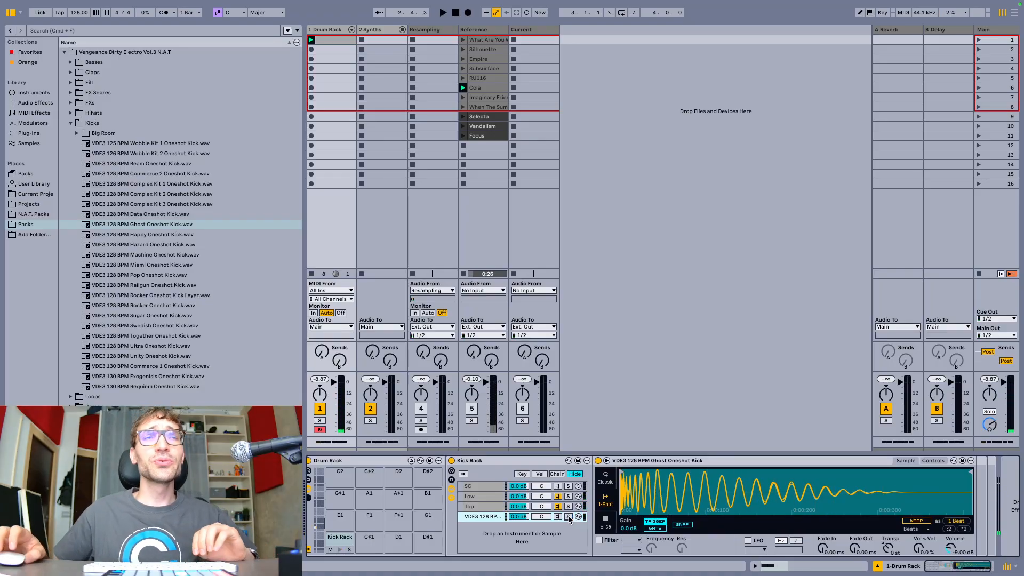
Add the favourite ShaperBox 3 effect after the Kick Rack with its Oscilloscope, and select the Low chain.
click(30, 51)
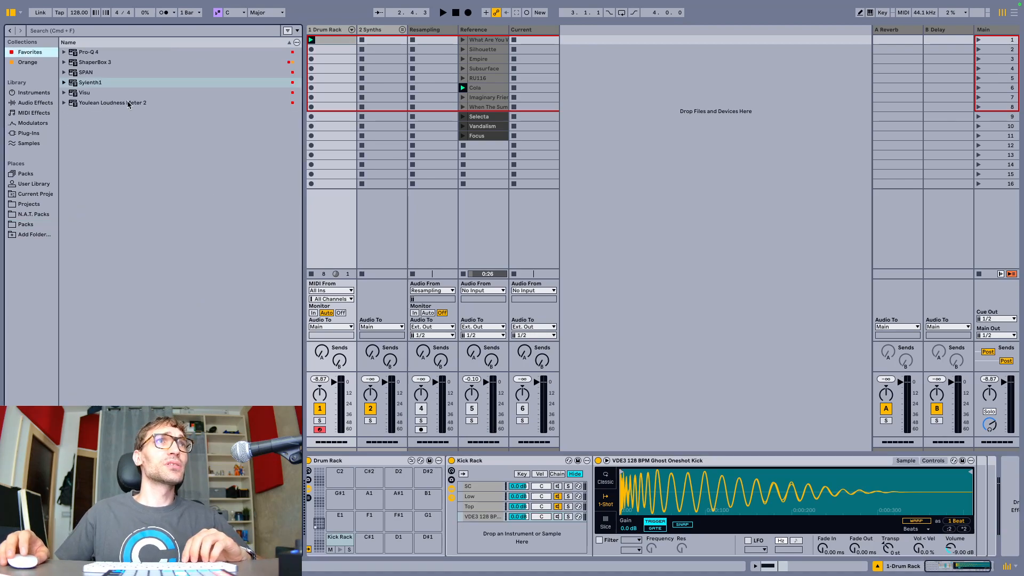
double_click(98, 63)
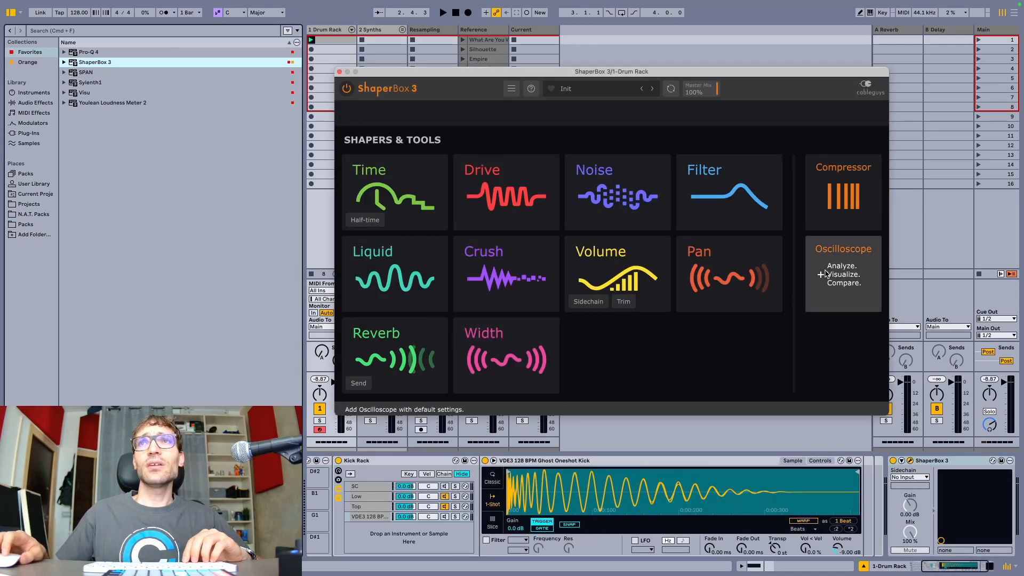
click(708, 343)
click(802, 389)
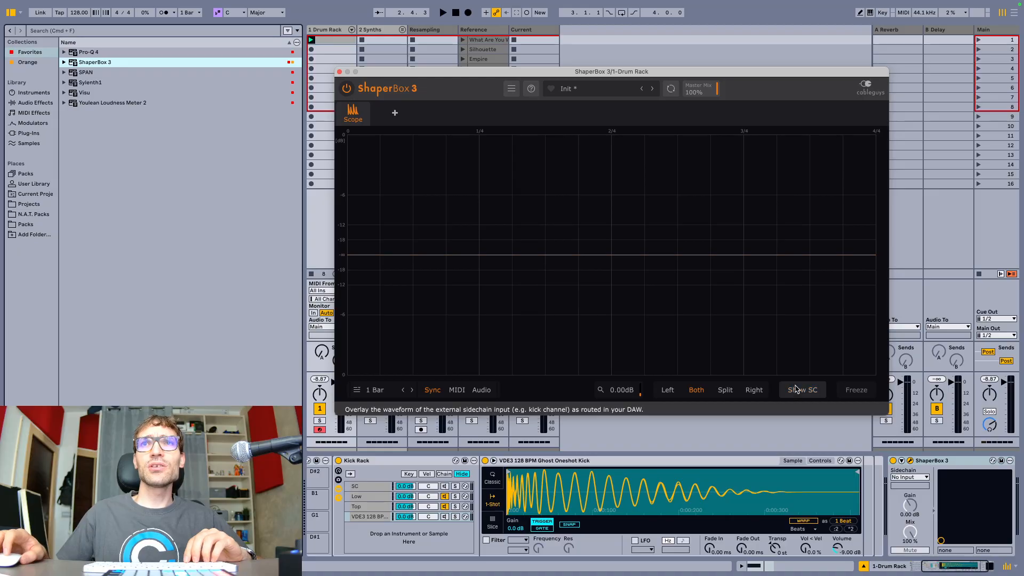
click(377, 497)
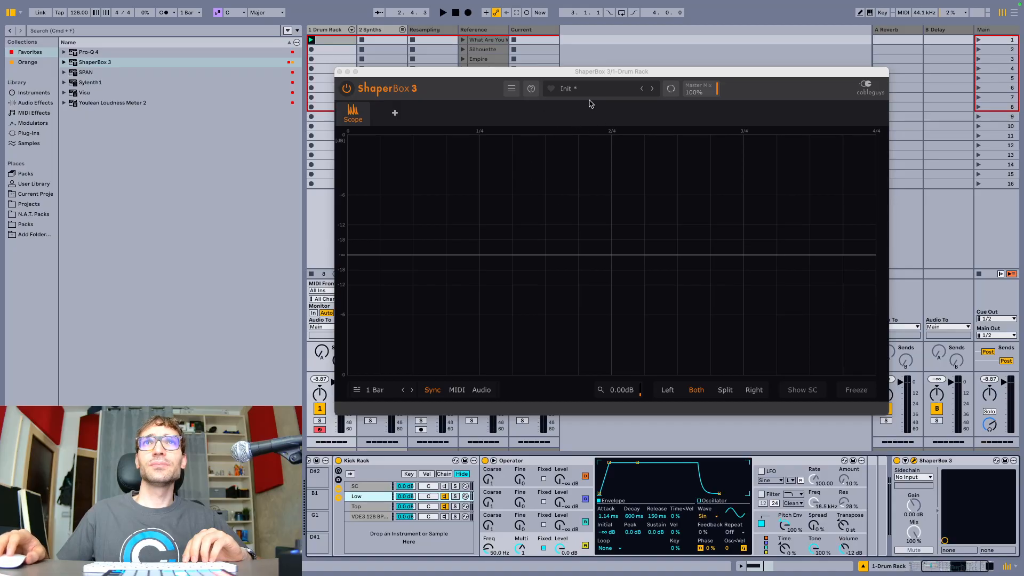
drag(449, 71, 533, 67)
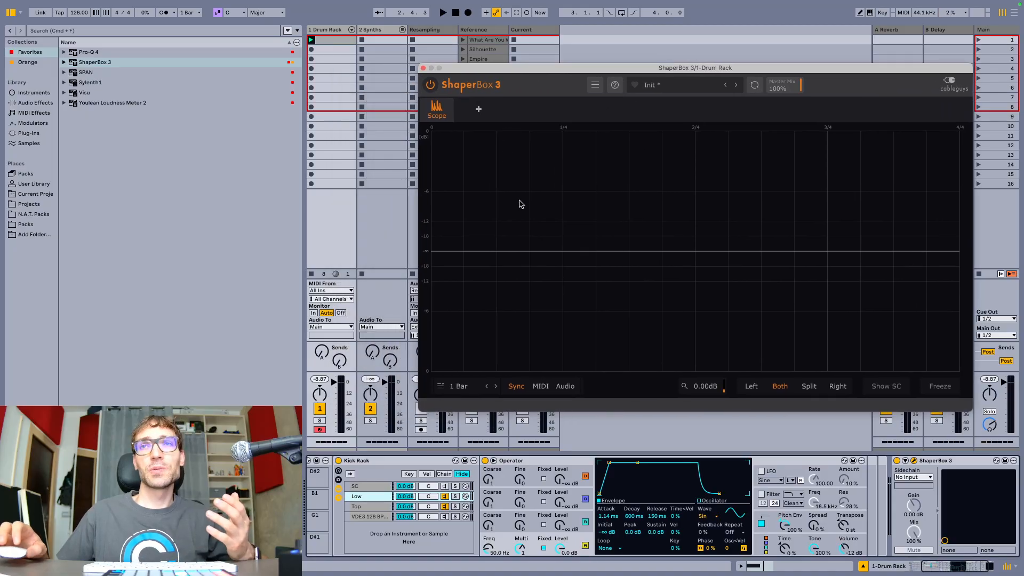
Set the ShaperBox oscilloscope's display length to 1/4.
key(space)
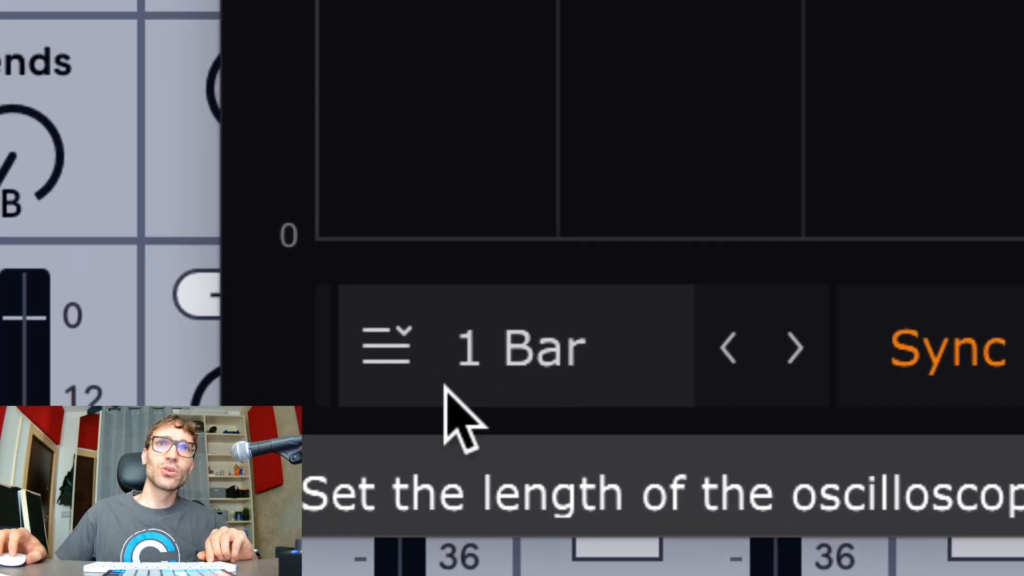
click(489, 385)
click(489, 385)
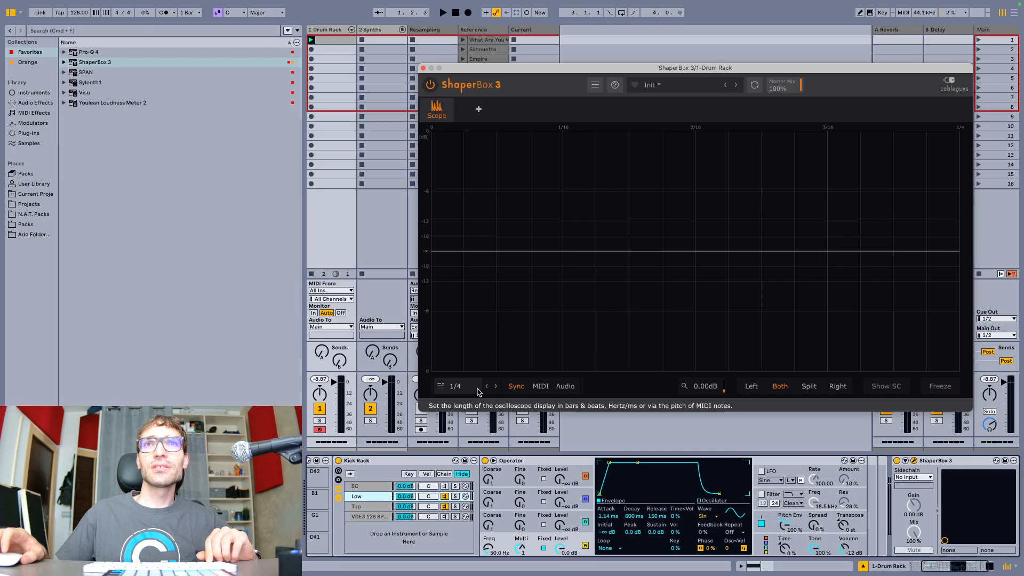
Play the synthesized kick and examine its waveform in the oscilloscope at display lengths of 1/4 and 1/8, ending on 1/4.
key(space)
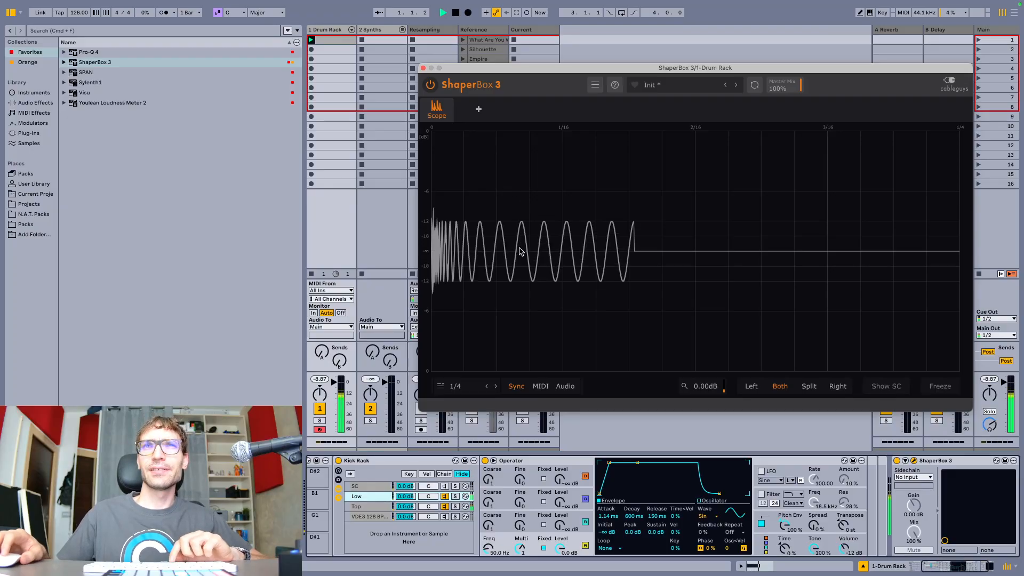
key(space)
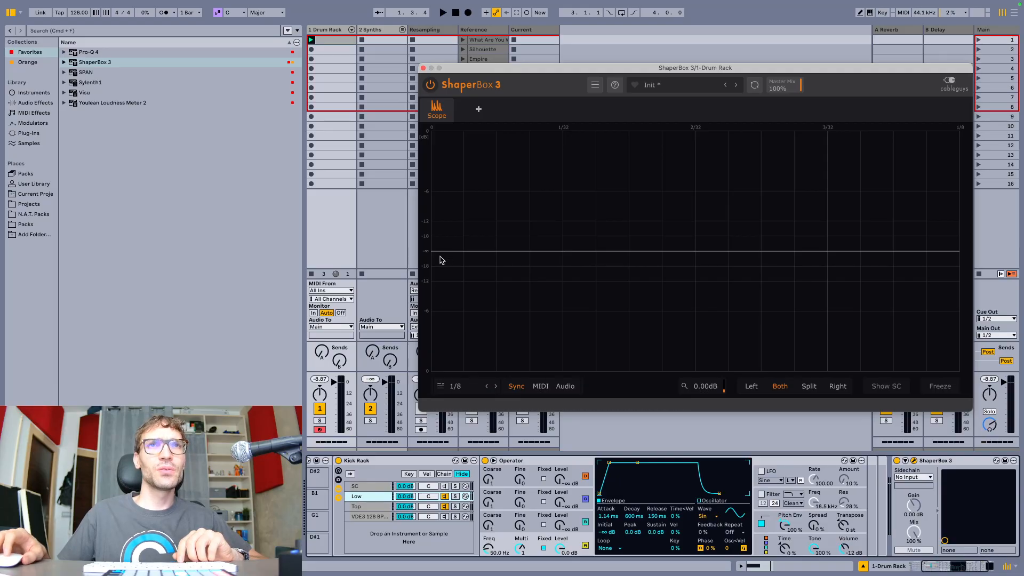
key(space)
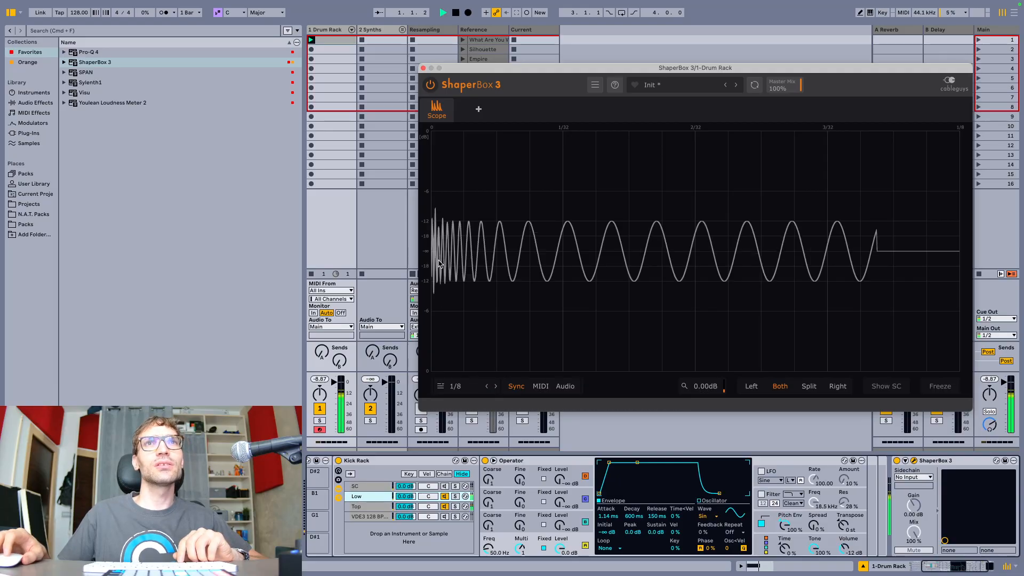
click(496, 386)
key(space)
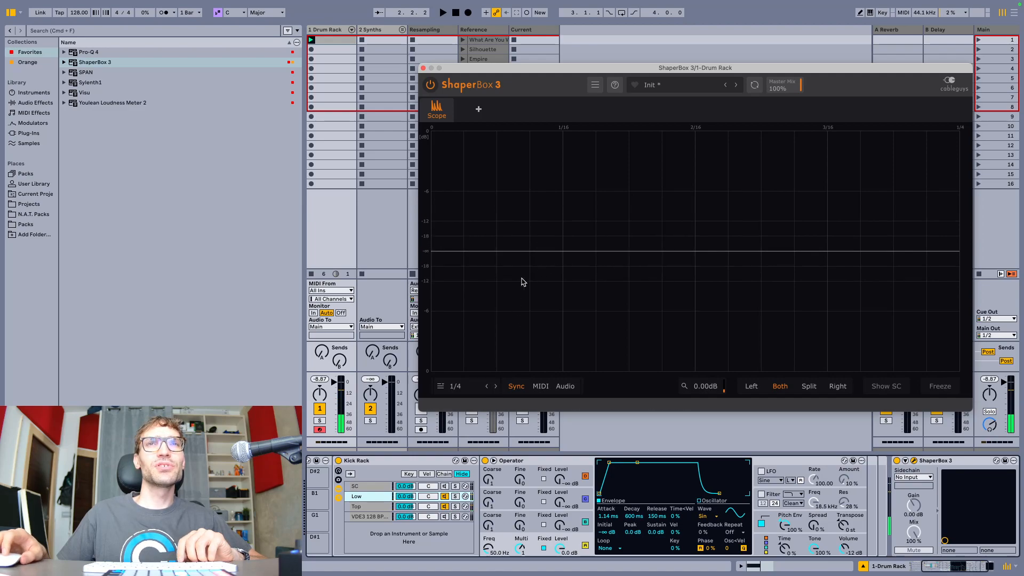
key(space)
key(space)
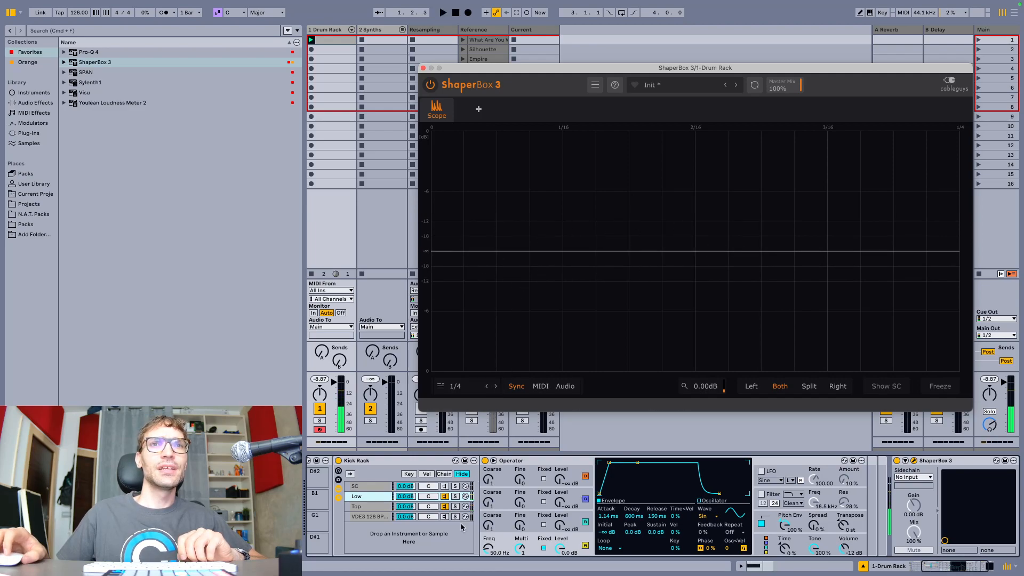
Solo the Ghost Oneshot Kick chain and play it to compare its waveform with the synthesized kick.
click(456, 517)
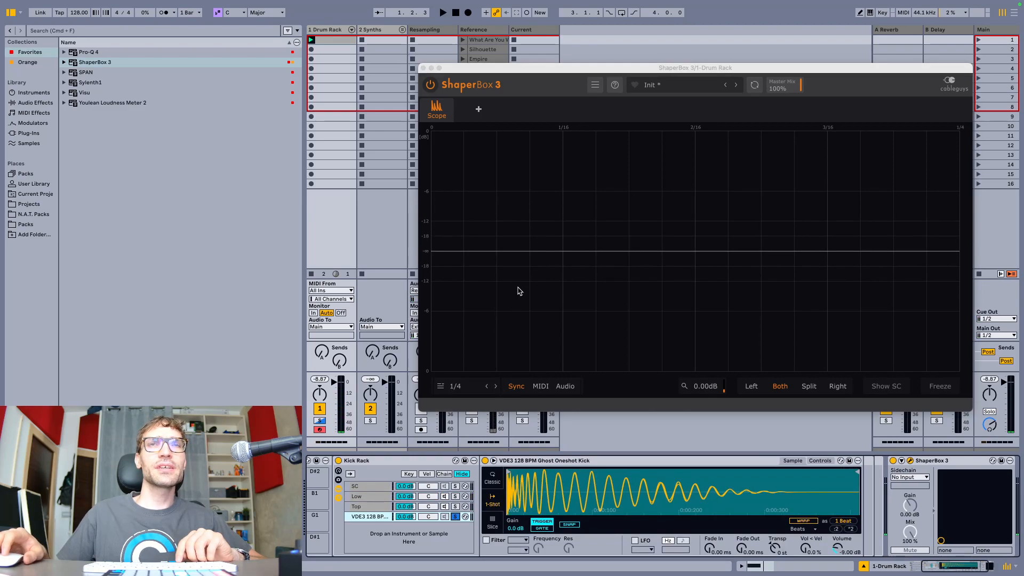
key(space)
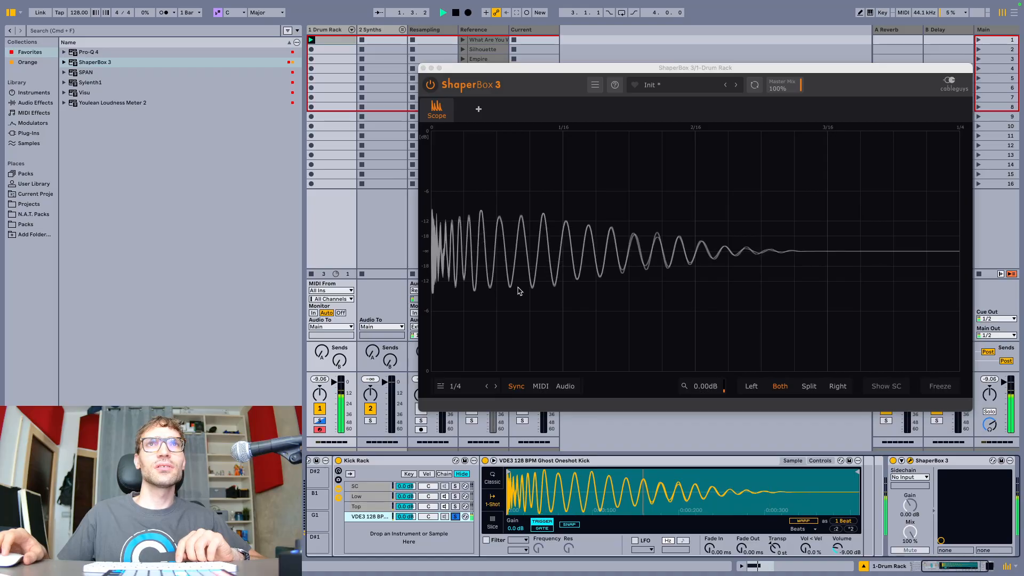
key(space)
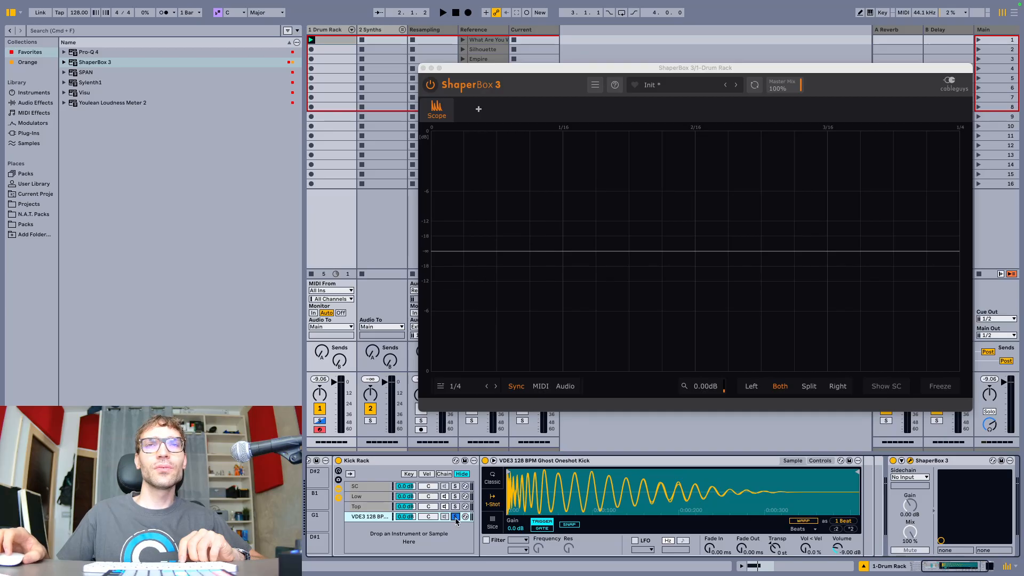
key(space)
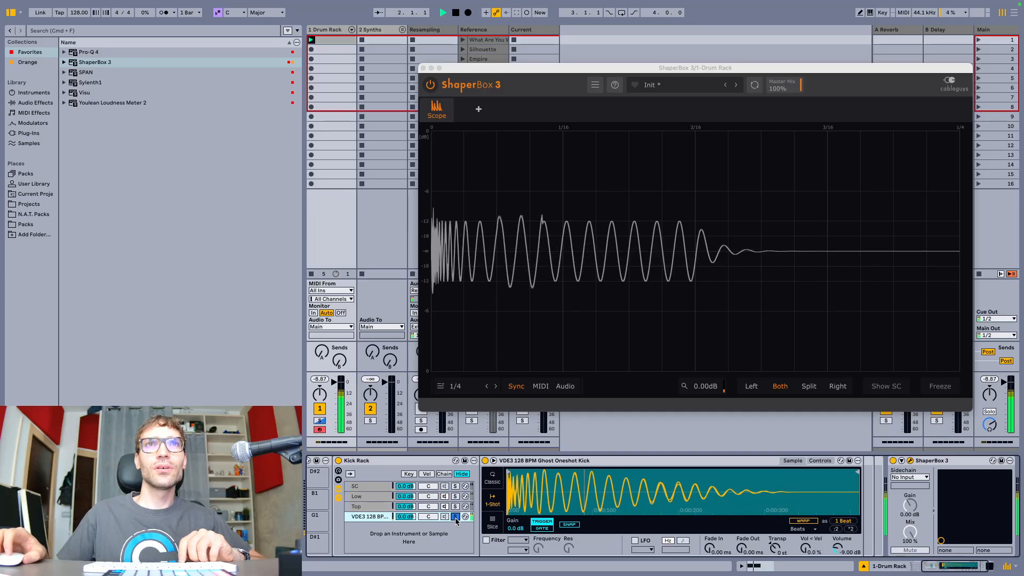
key(space)
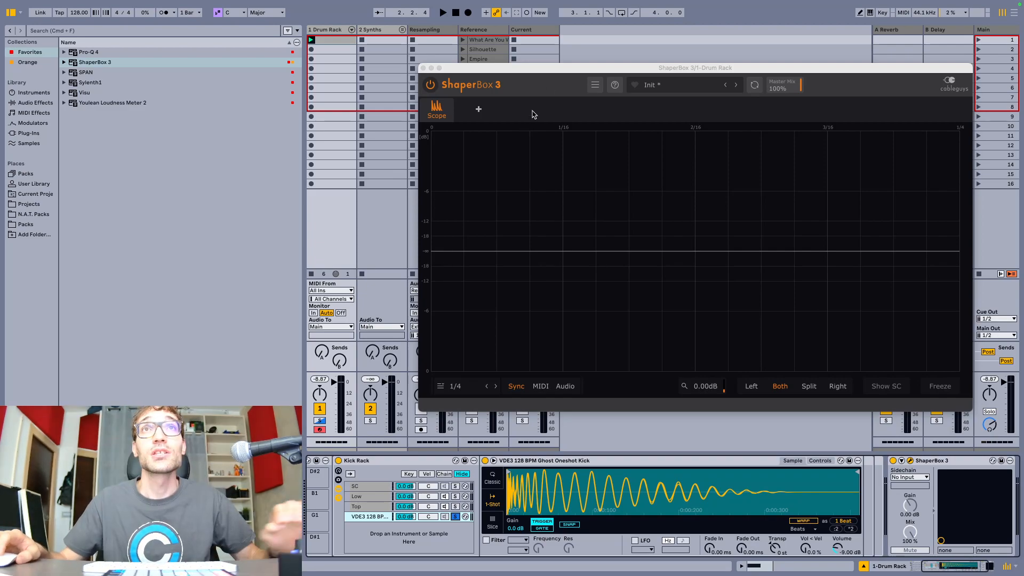
Move the ShaperBox window aside and add the favourite SPAN analyzer after ShaperBox 3 on the drum track.
drag(552, 69, 590, 41)
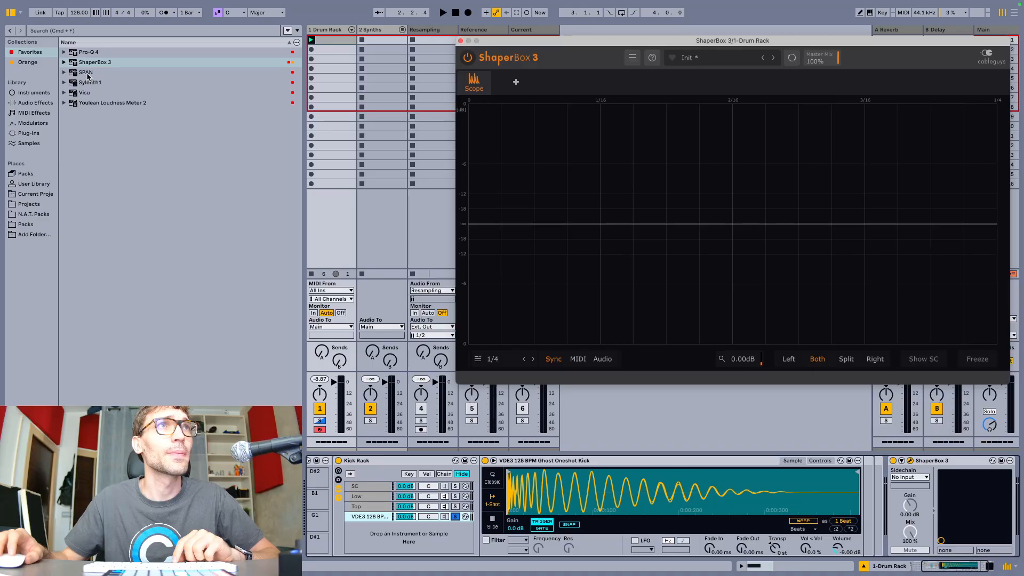
double_click(86, 72)
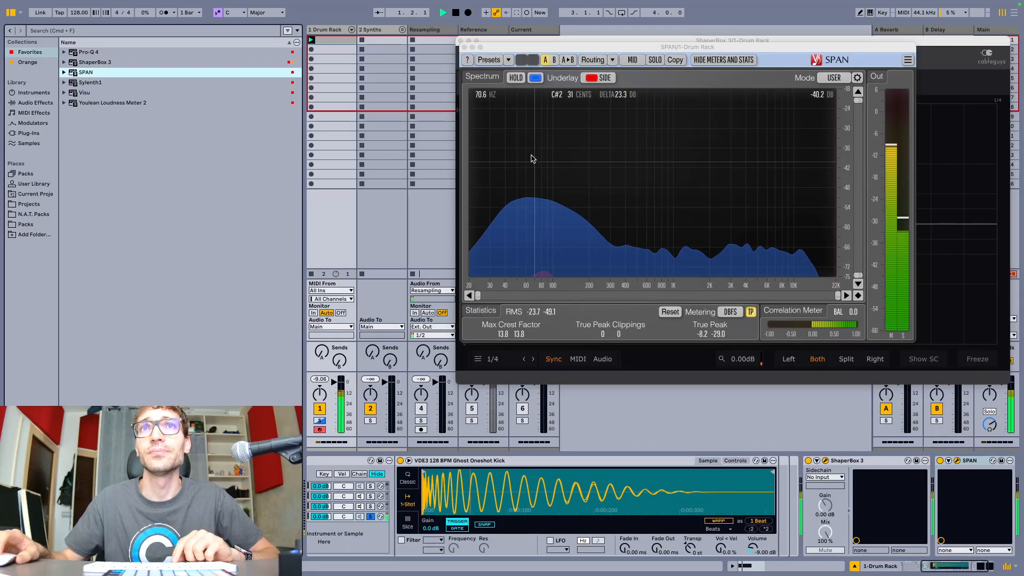
Move the SPAN window beside the oscilloscope and toggle the Ghost Oneshot Kick chain's solo during playback to compare both kicks' spectra.
drag(558, 51, 261, 65)
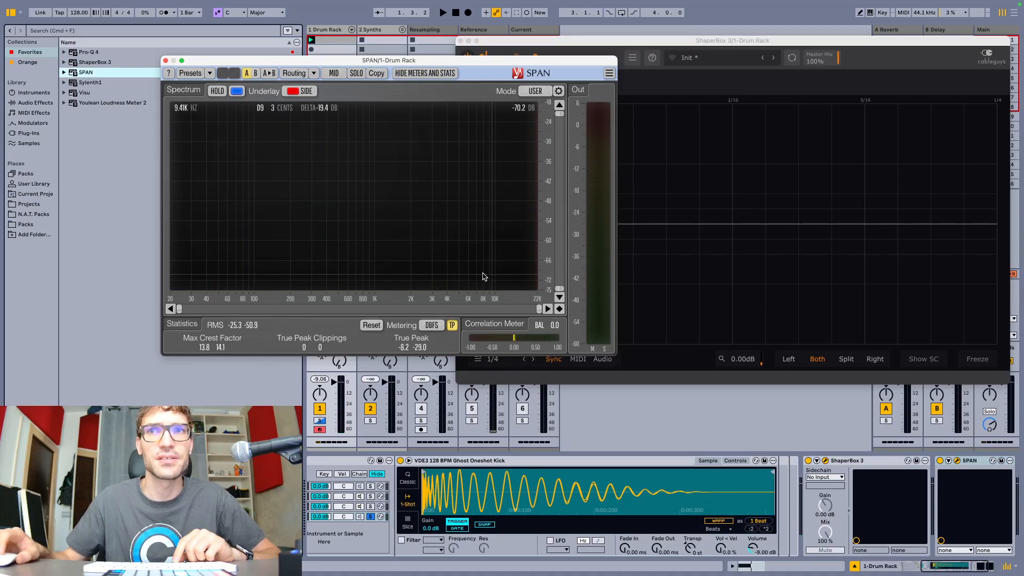
key(space)
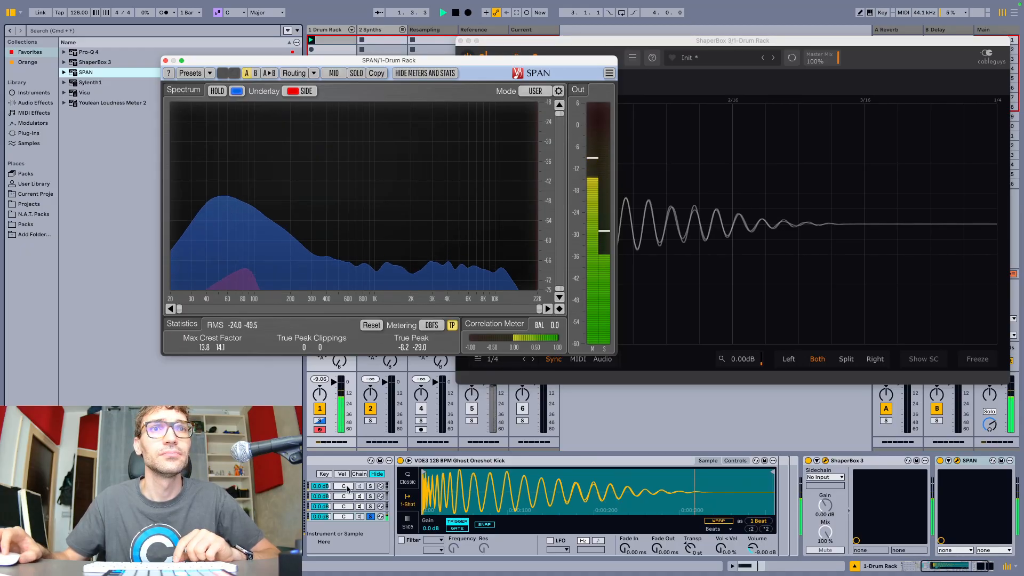
click(370, 516)
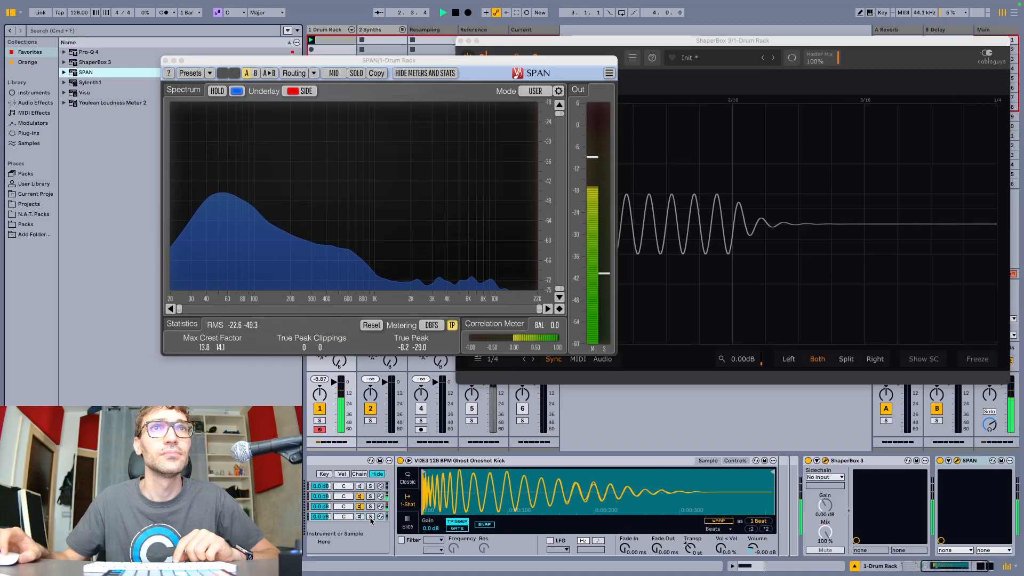
click(370, 516)
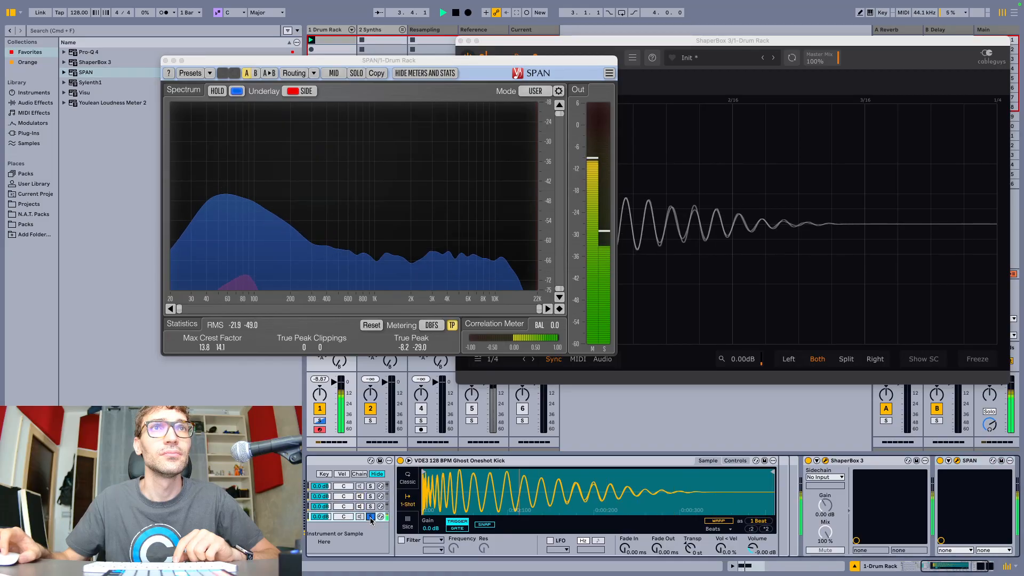
click(370, 516)
key(space)
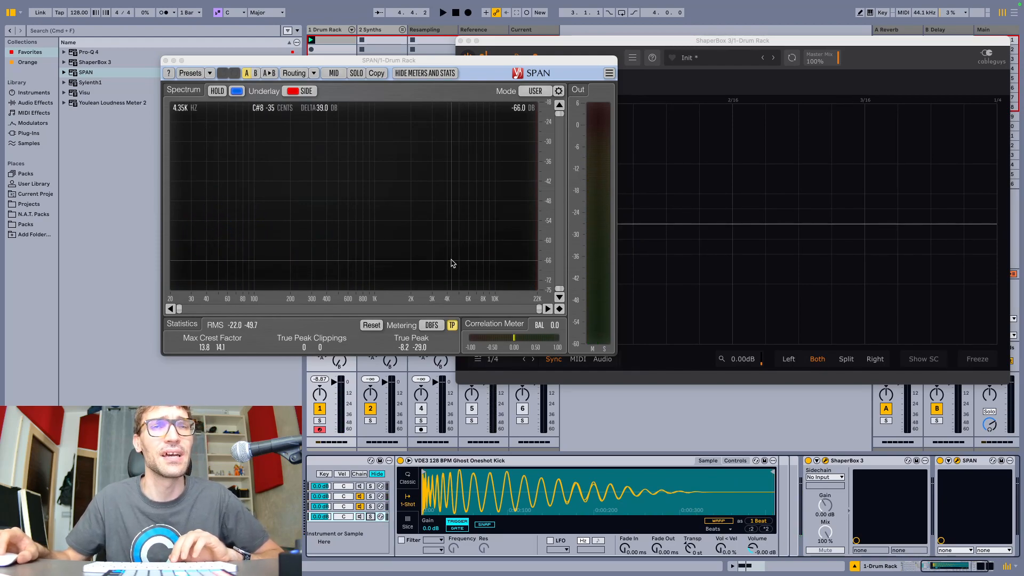
key(space)
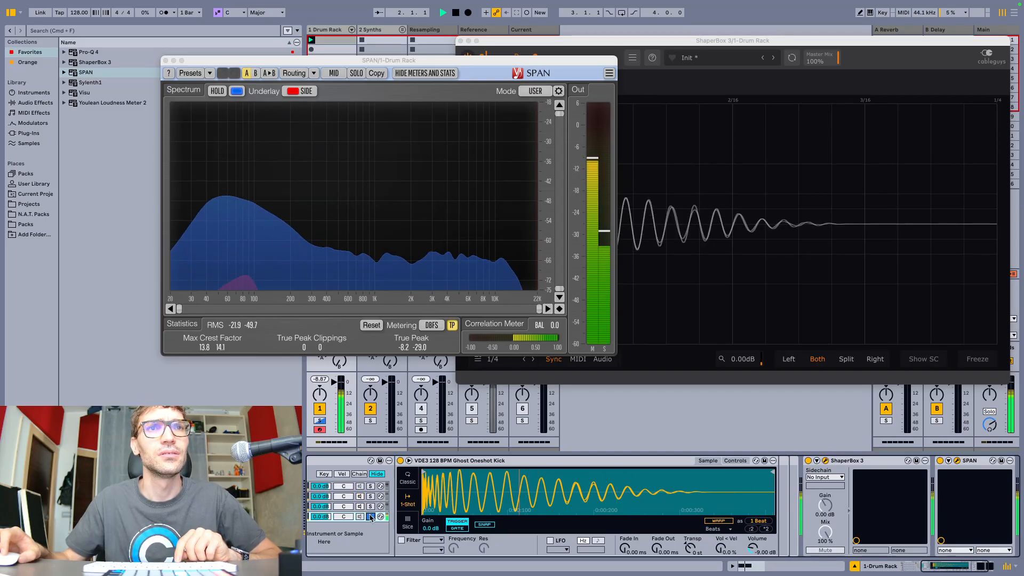
key(space)
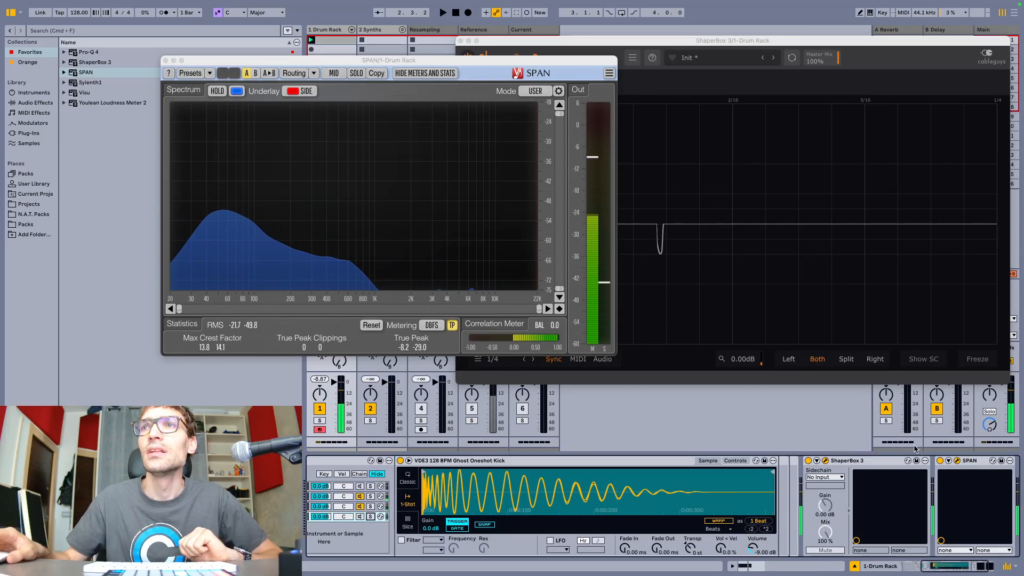
Close the SPAN and ShaperBox windows and inspect the Low chain's pitch envelope and the Top chain's oscillator settings in Operator.
click(956, 461)
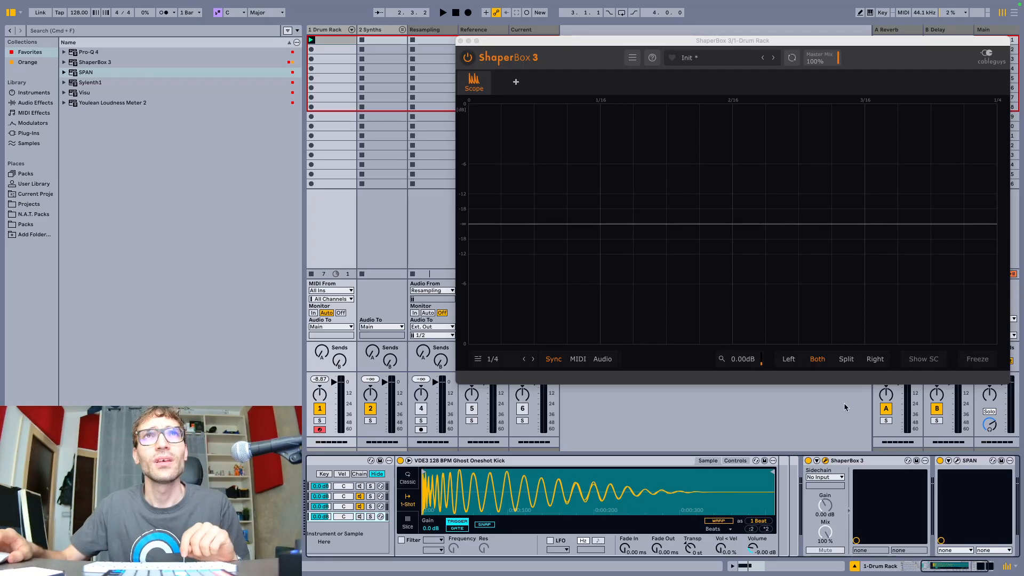
click(460, 41)
scroll(418, 486, left, 5)
click(399, 496)
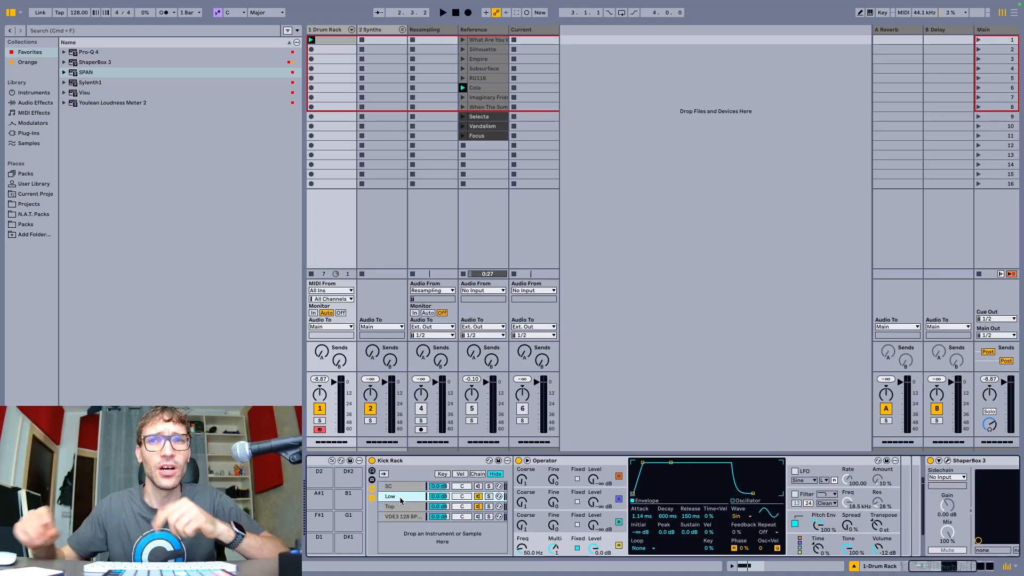
click(808, 526)
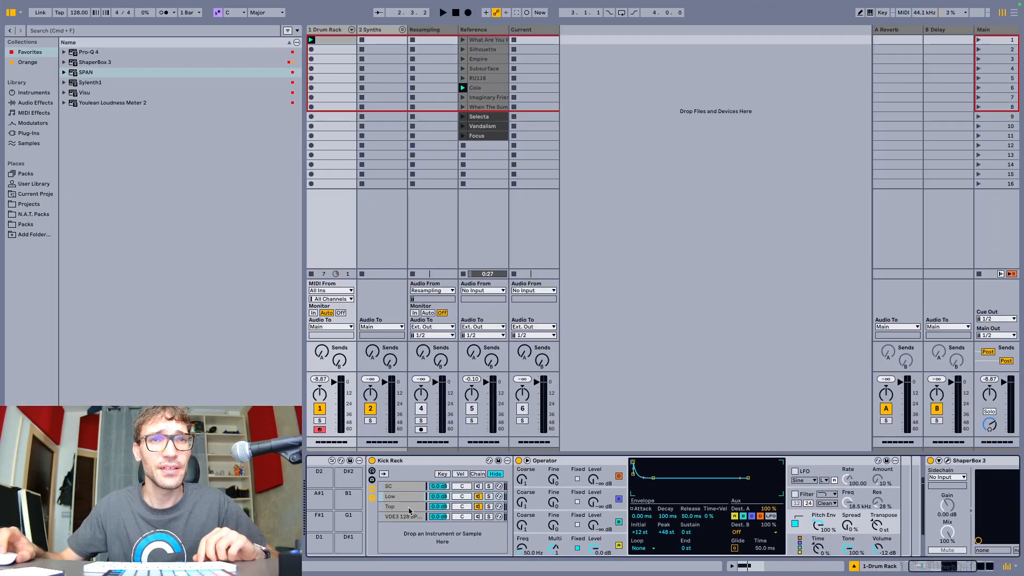
click(409, 510)
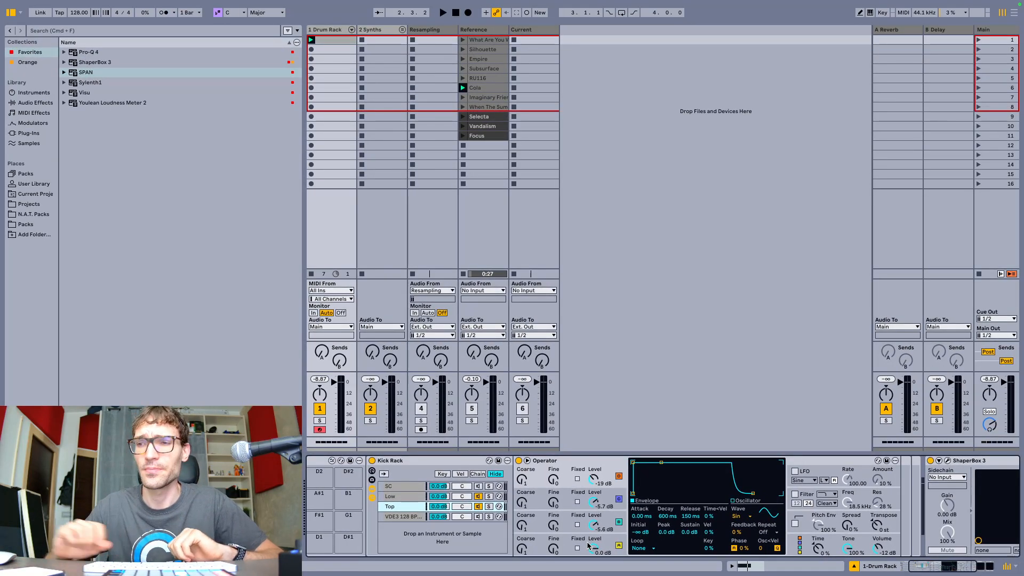
click(419, 497)
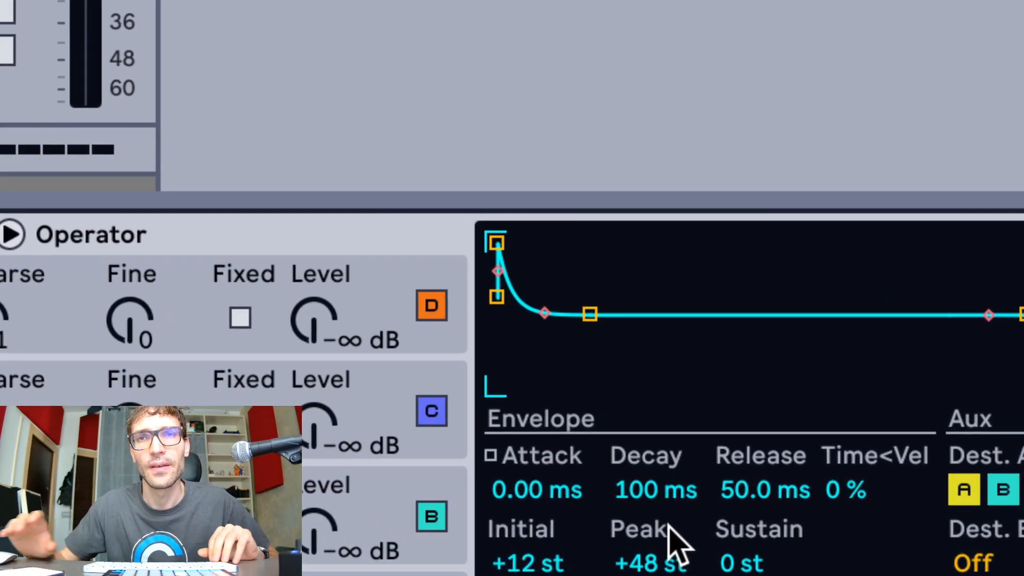
Try a 250 ms decay on the Low chain's pitch envelope and listen to the kick.
scroll(669, 523, right, 5)
scroll(613, 495, left, 8)
scroll(638, 492, right, 5)
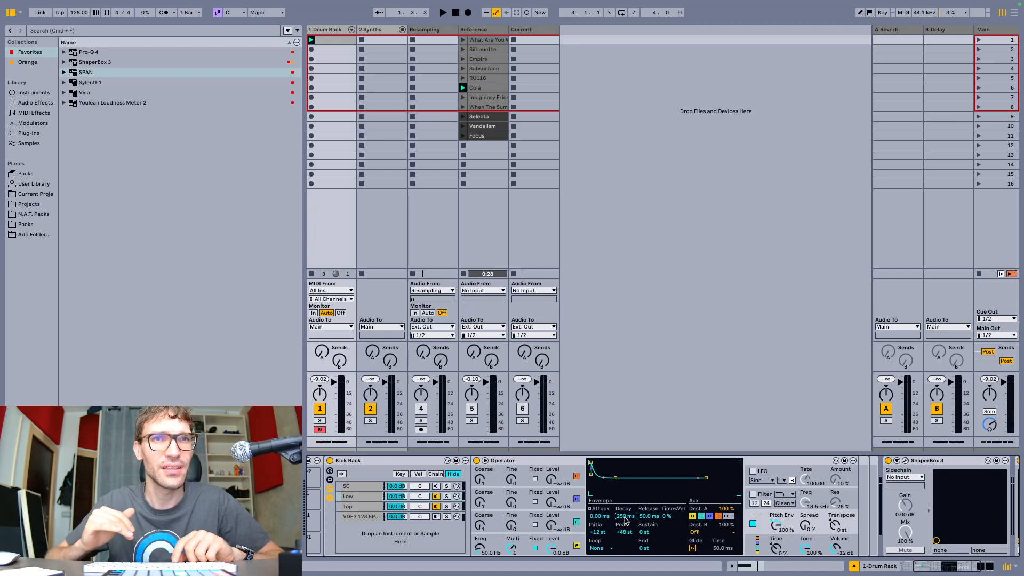
key(space)
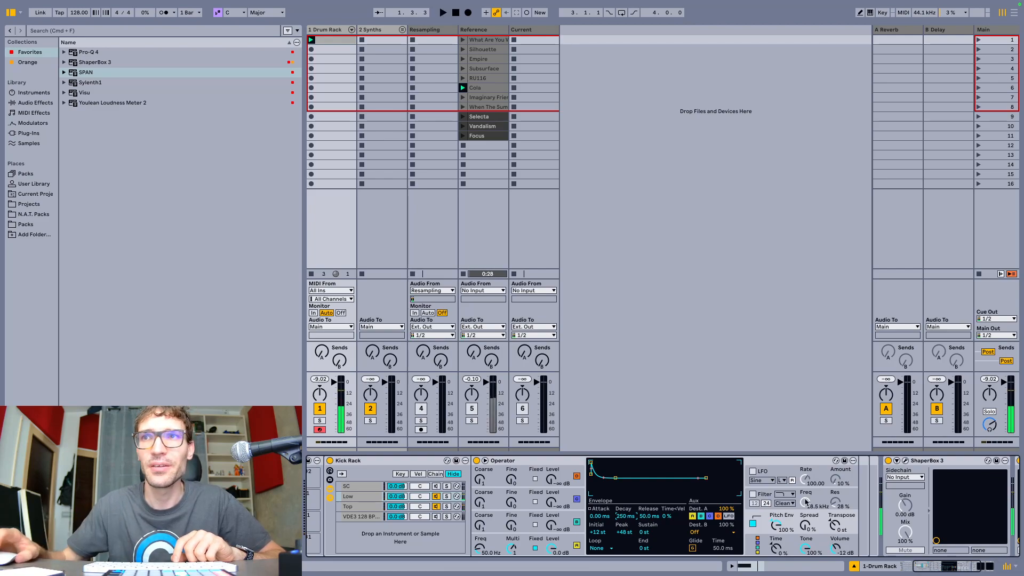
Reopen the ShaperBox oscilloscope and play the synthesized kick to examine its waveform with the longer pitch decay.
click(906, 460)
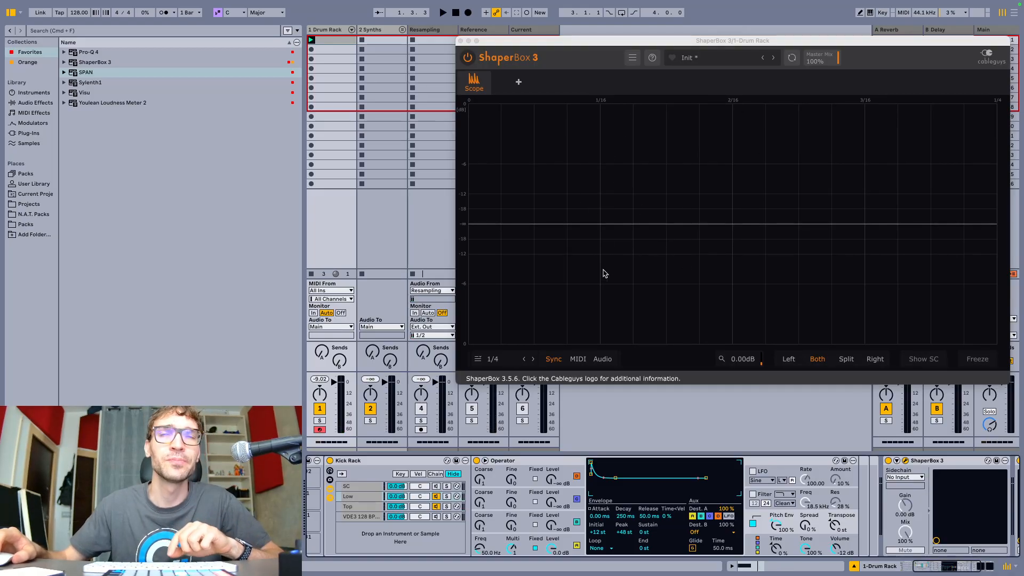
key(space)
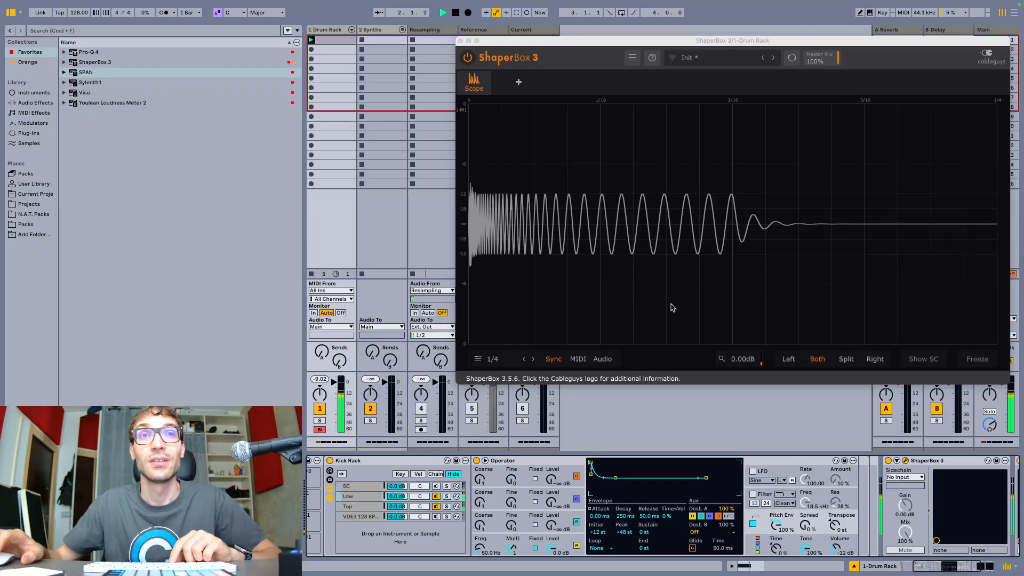
key(space)
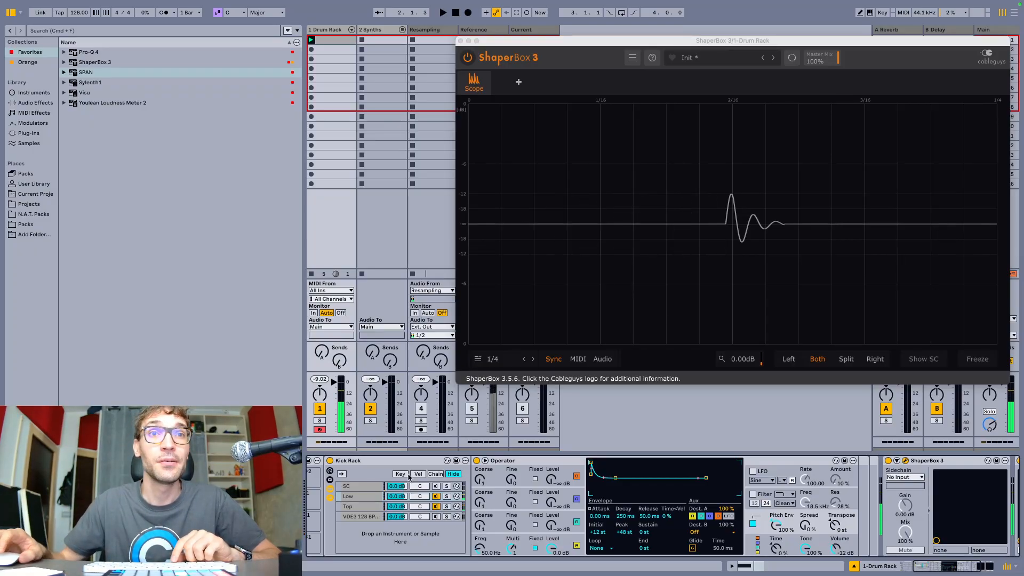
Solo the Ghost Oneshot Kick chain, add a Utility after its sample with the input mode set to Left, and fold the device.
click(448, 517)
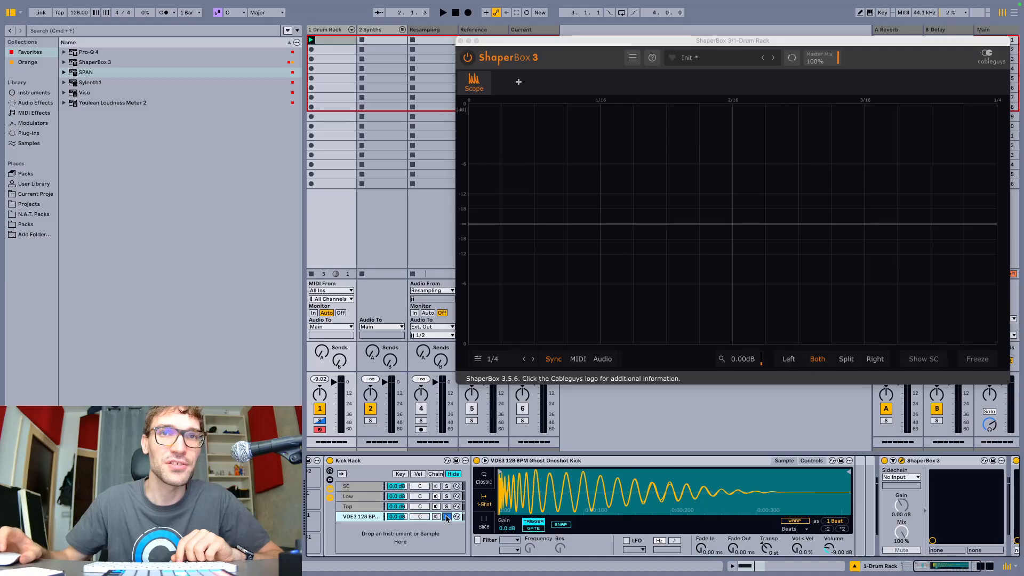
click(47, 105)
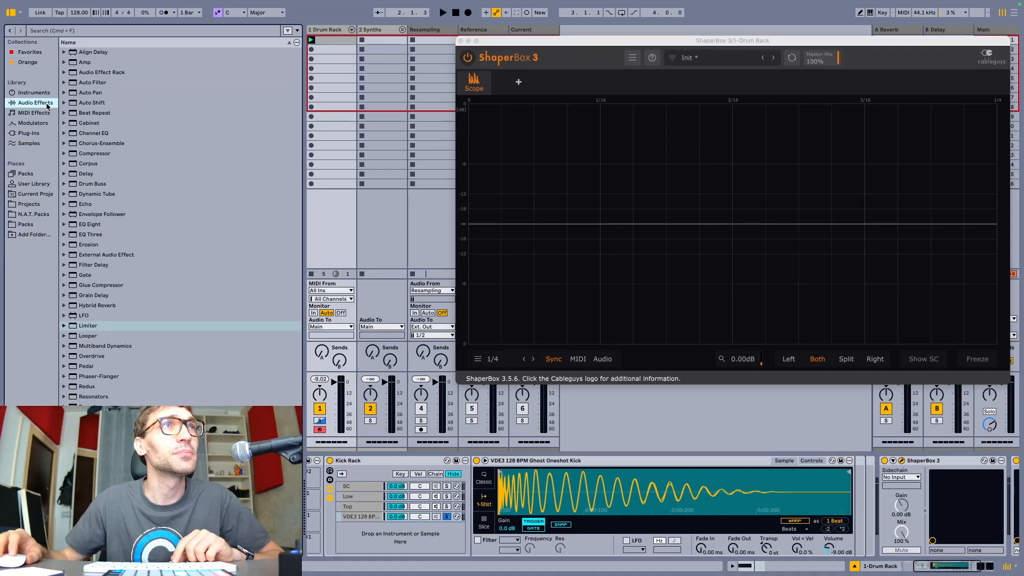
key(space)
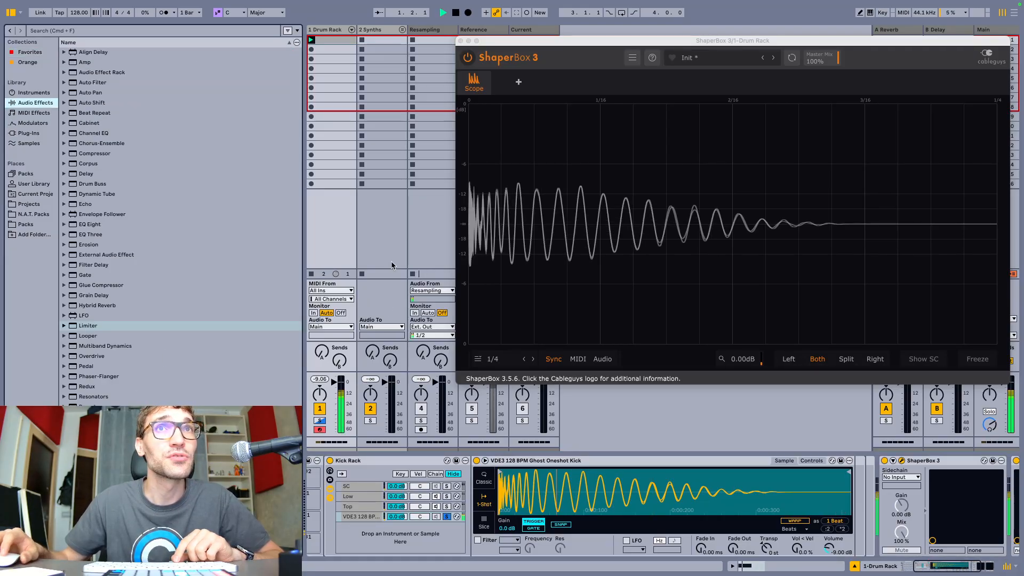
key(space)
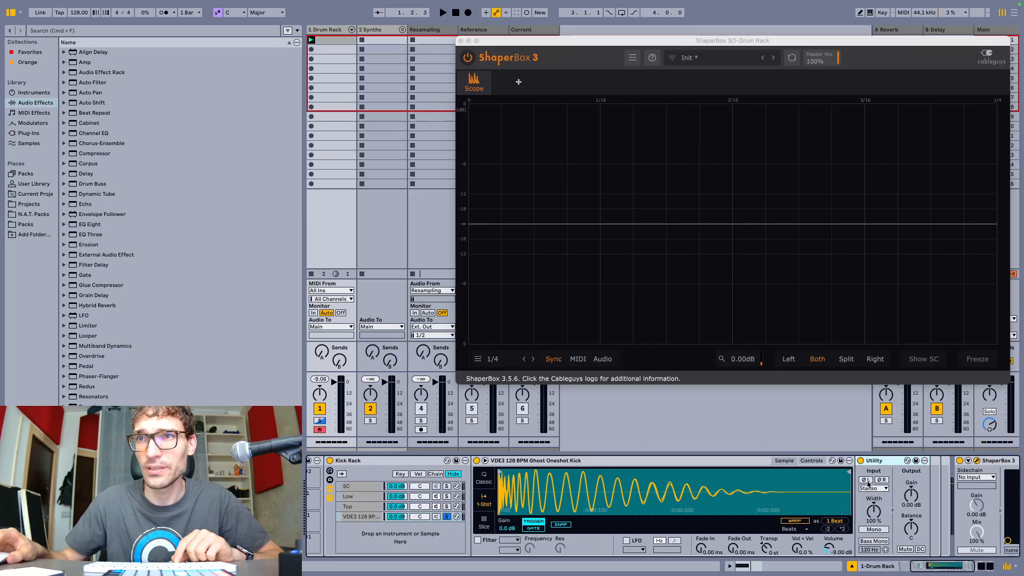
click(868, 489)
click(867, 497)
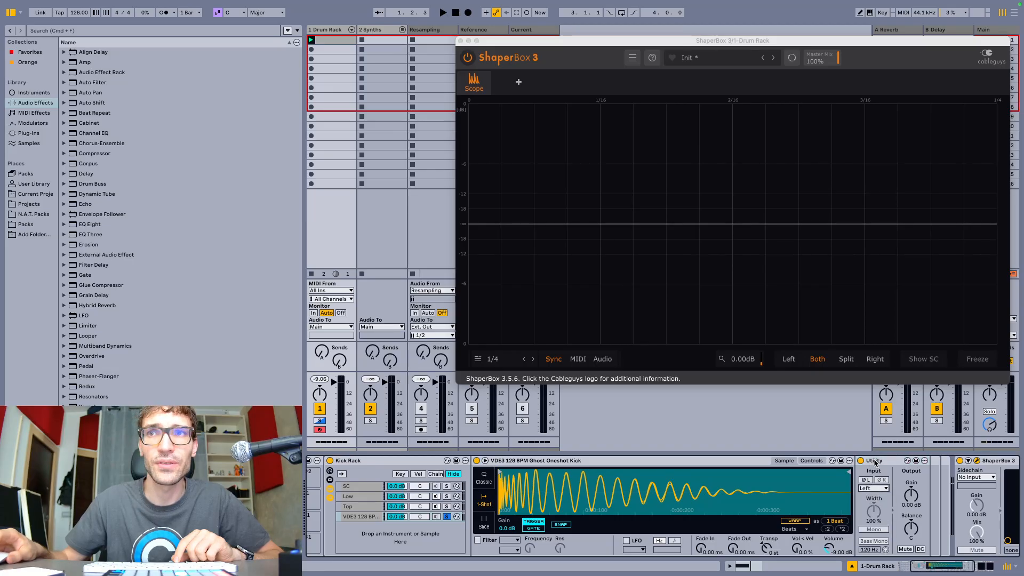
double_click(874, 463)
Play the soloed Ghost Oneshot Kick through Utility, then unsolo it and compare its waveform with the synthesized kick.
key(space)
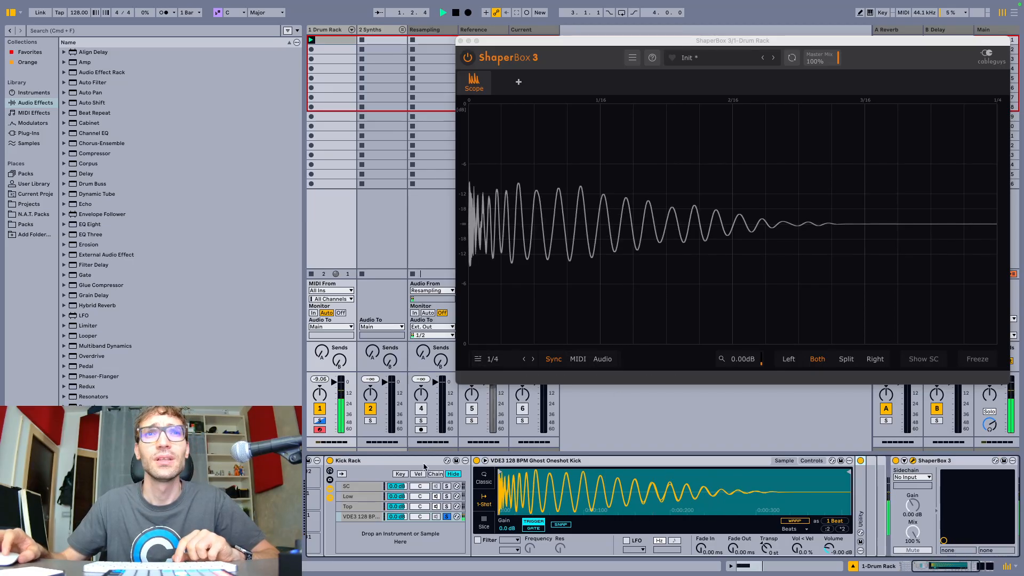
key(space)
key(space)
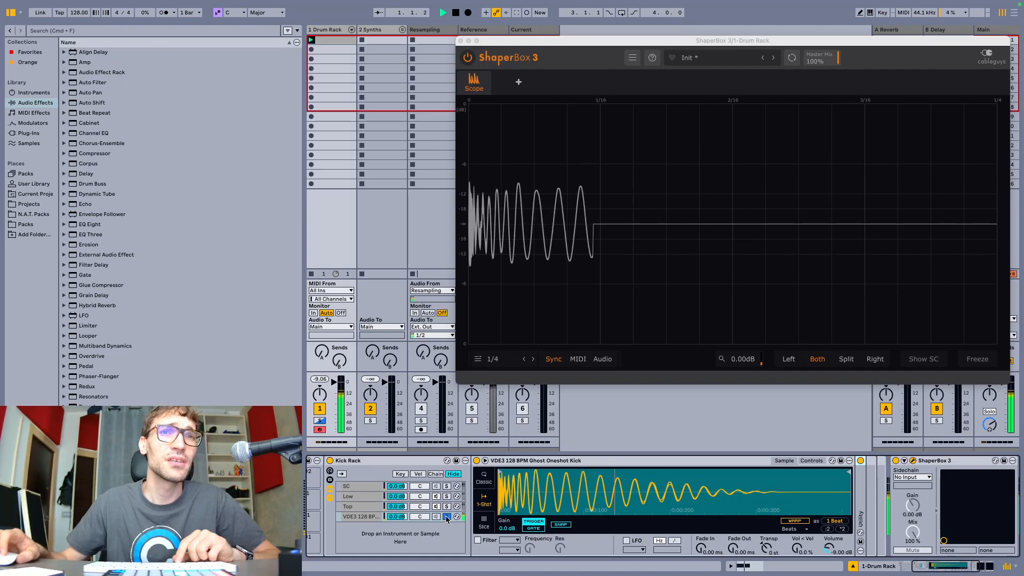
key(space)
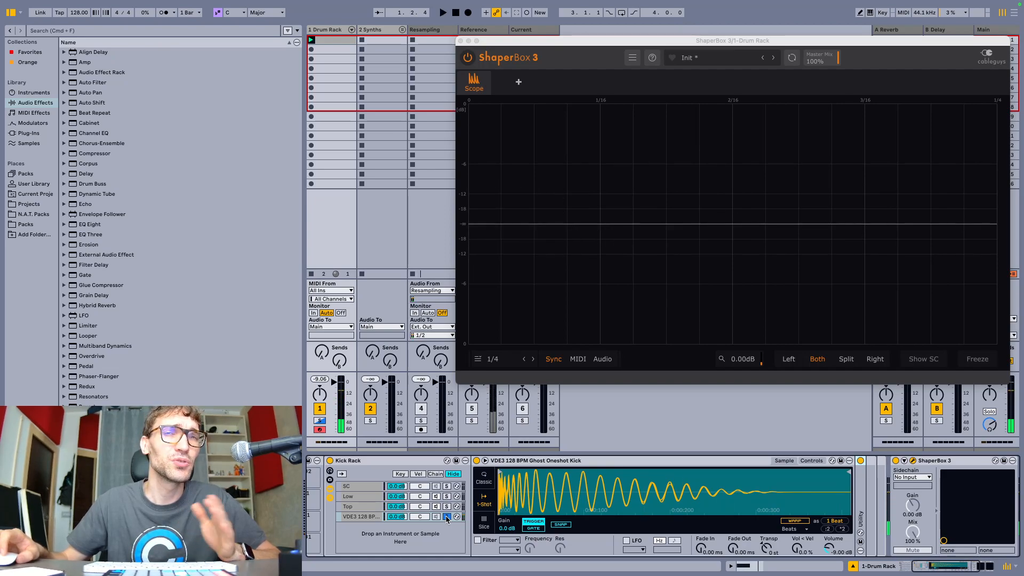
key(space)
click(447, 517)
key(space)
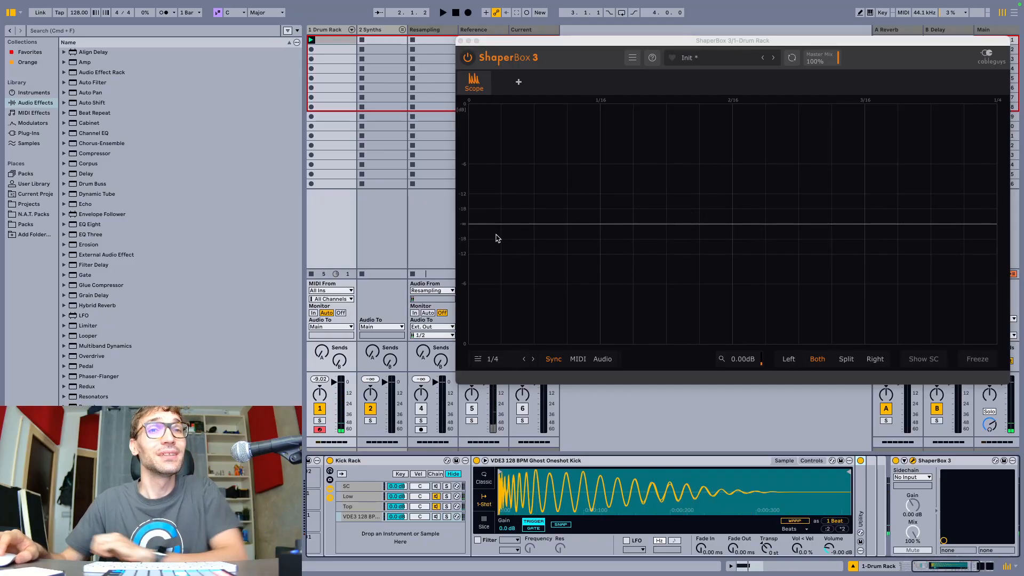
Set the Low chain's pitch envelope decay to 100 ms in Operator and play the kick.
click(369, 497)
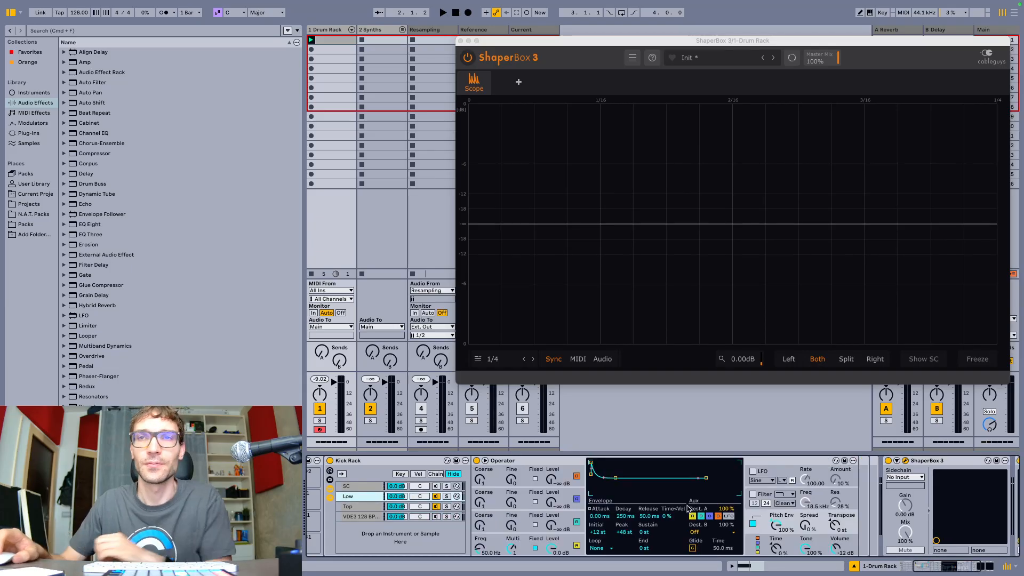
key(space)
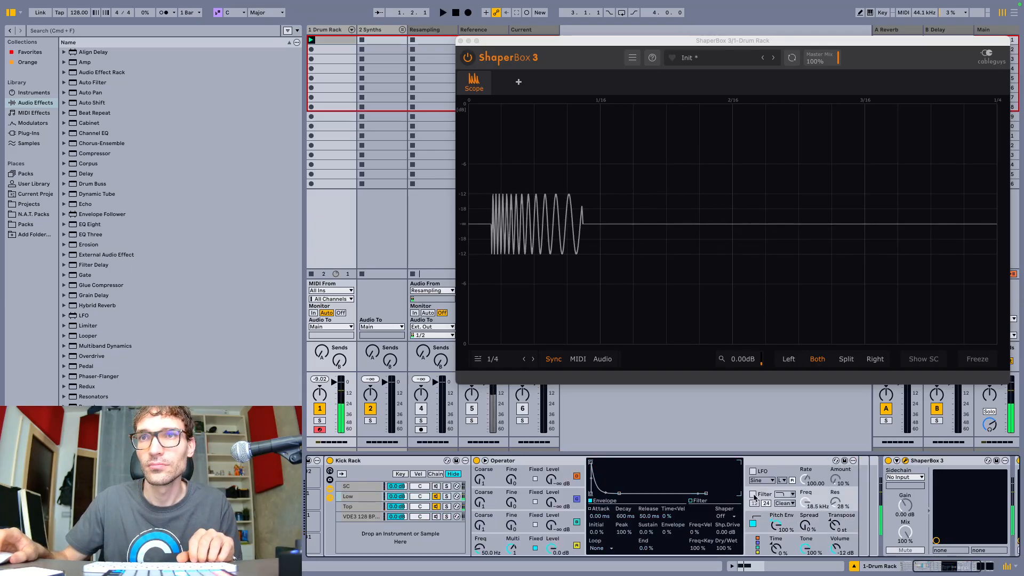
key(space)
click(619, 517)
text(100)
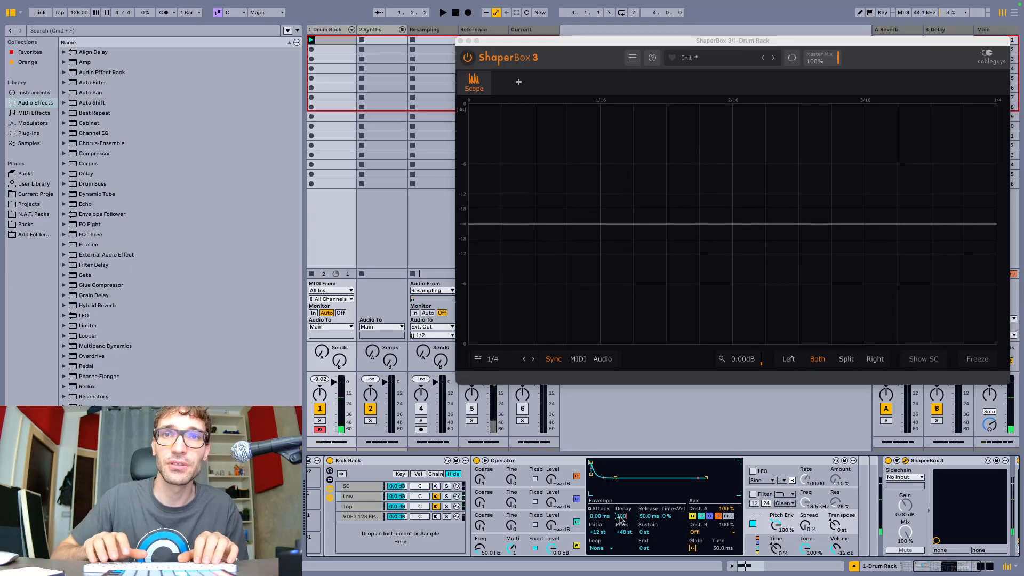
key(Return)
key(space)
key(space)
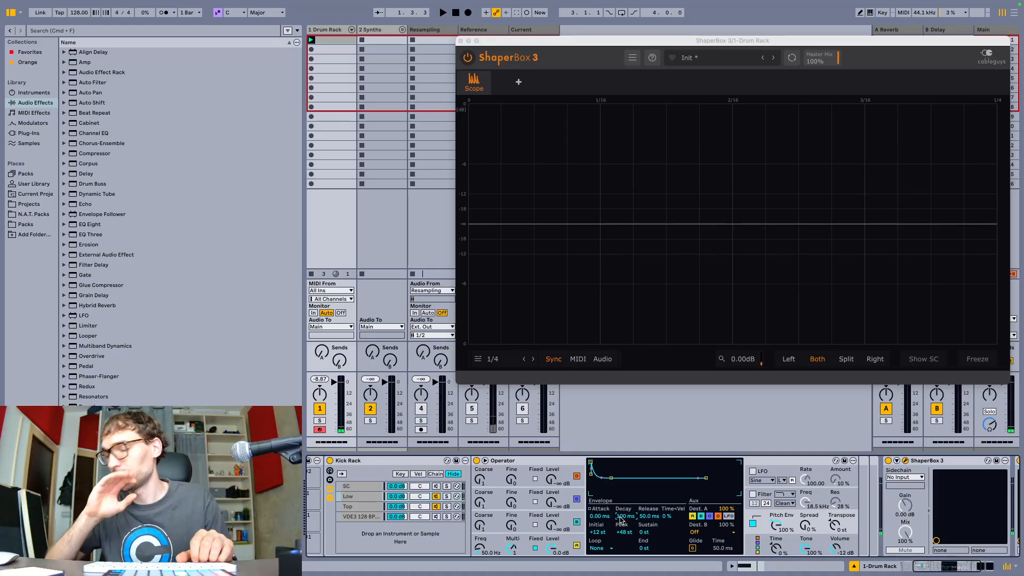
Add an EQ Eight after Utility on the Ghost Oneshot Kick chain.
click(360, 516)
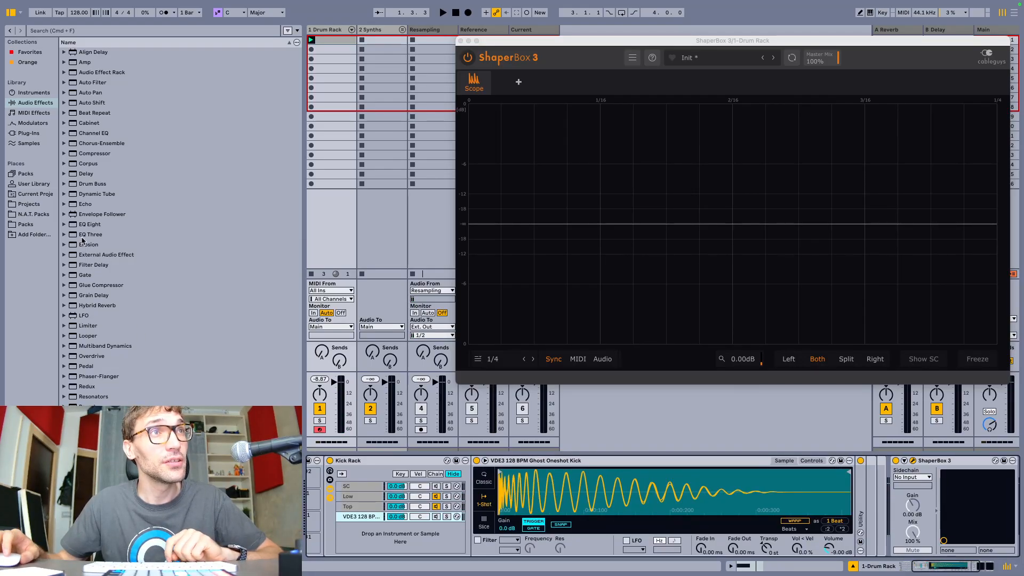
drag(88, 225, 376, 517)
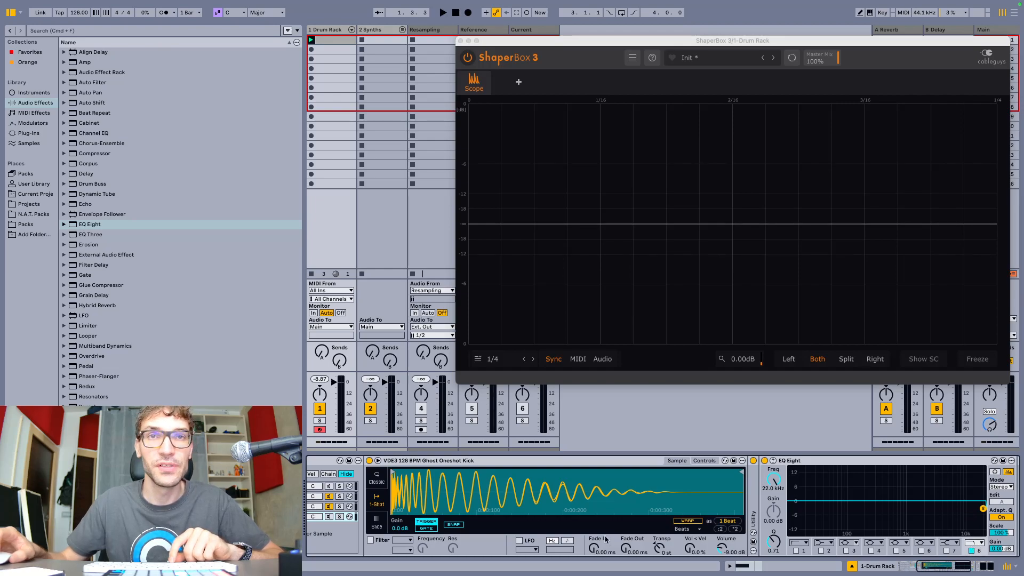
View the Top chain's Operator settings and return to the Low chain's pitch envelope.
scroll(634, 544, left, 5)
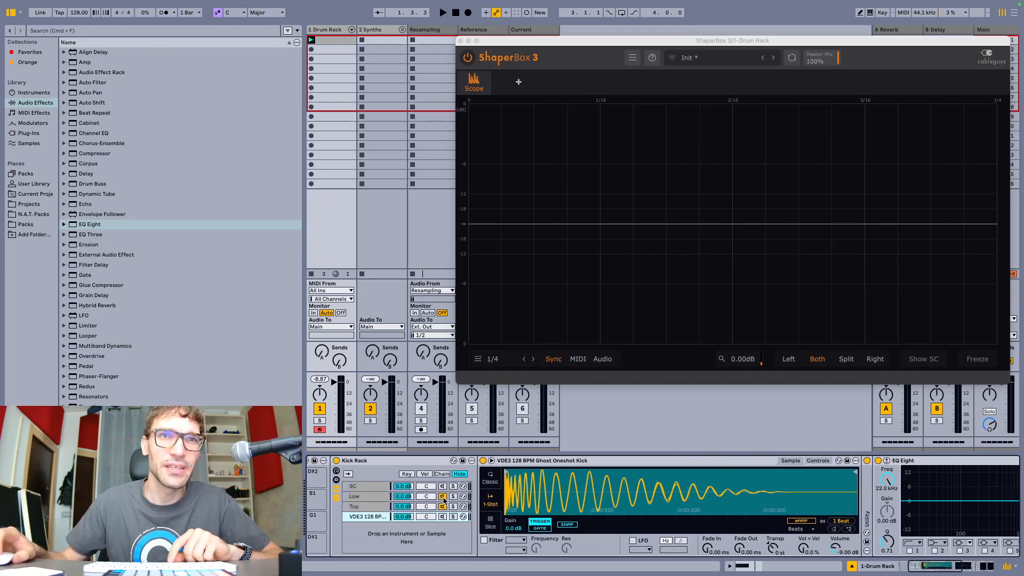
click(380, 510)
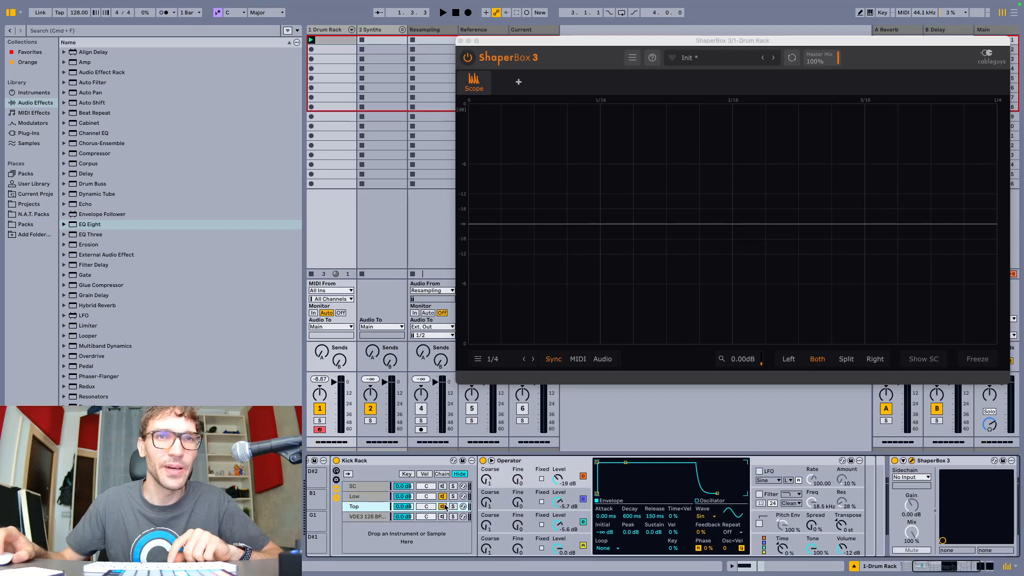
click(379, 496)
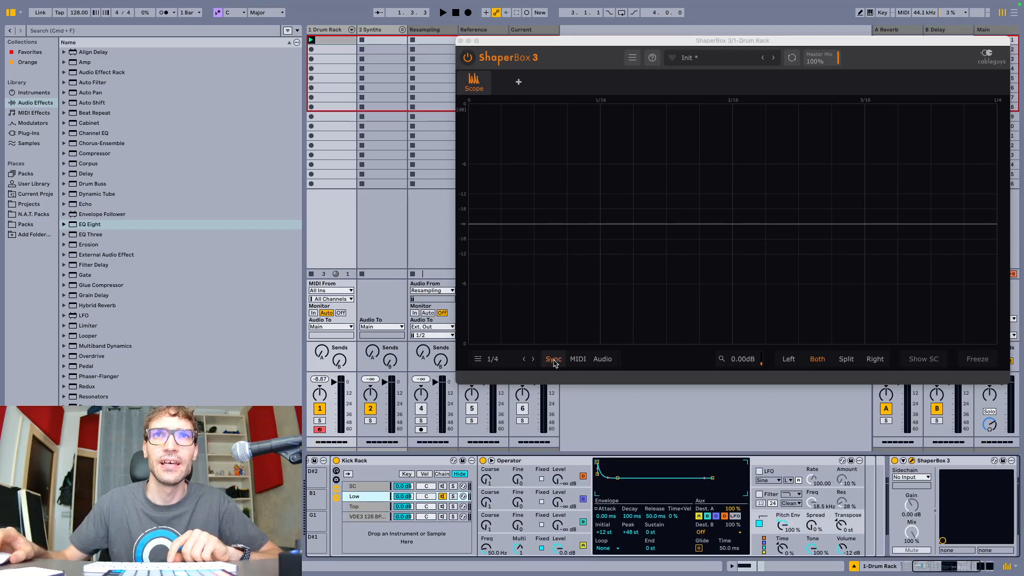
Play the Low kick to examine its waveform in the oscilloscope and its curve in Spectrum.
key(space)
key(space)
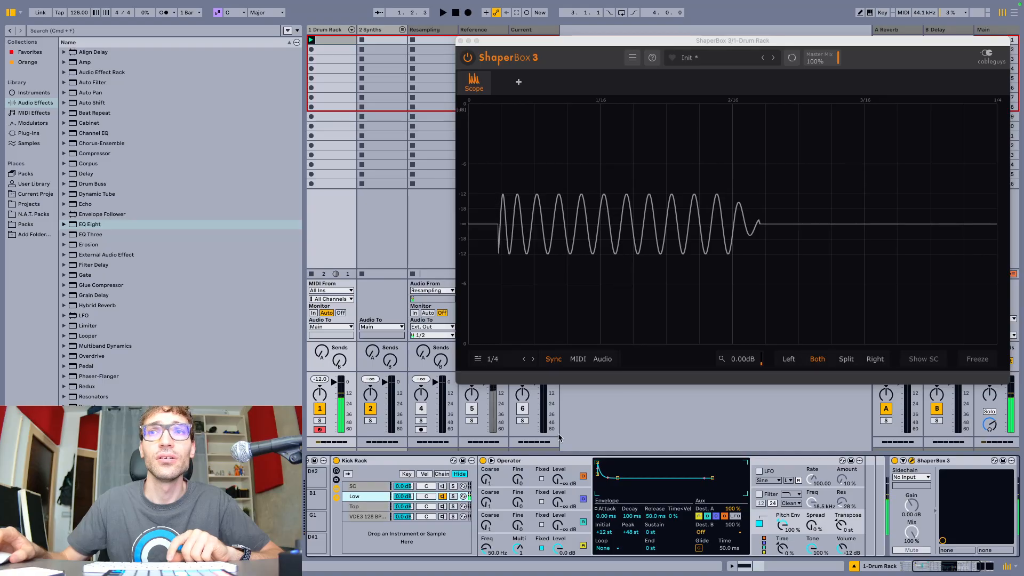
scroll(939, 512, right, 5)
key(space)
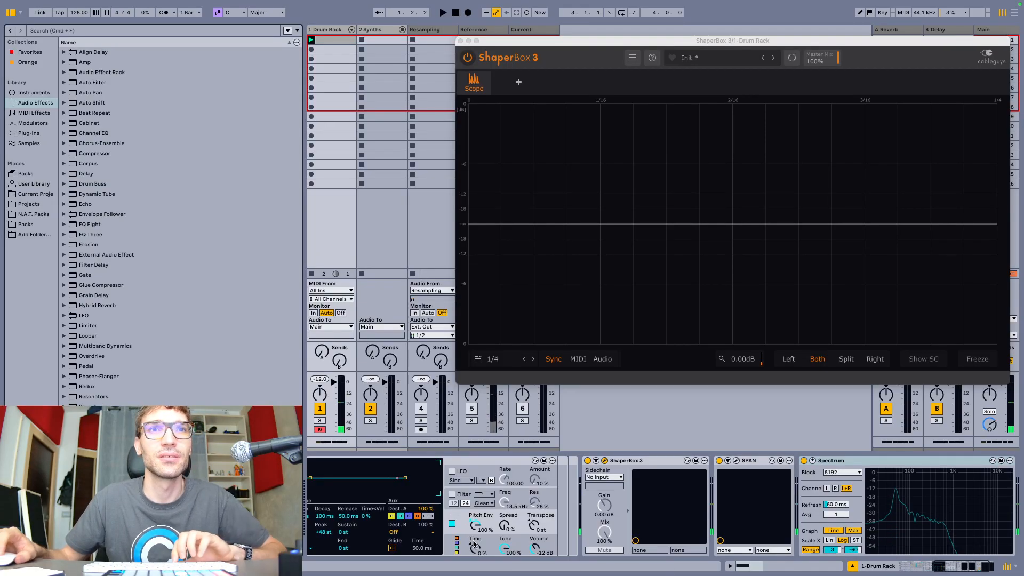
Set the Ghost Oneshot Kick chain's EQ Eight to a steeper low-pass at 700 Hz and play the kick.
scroll(519, 528, left, 10)
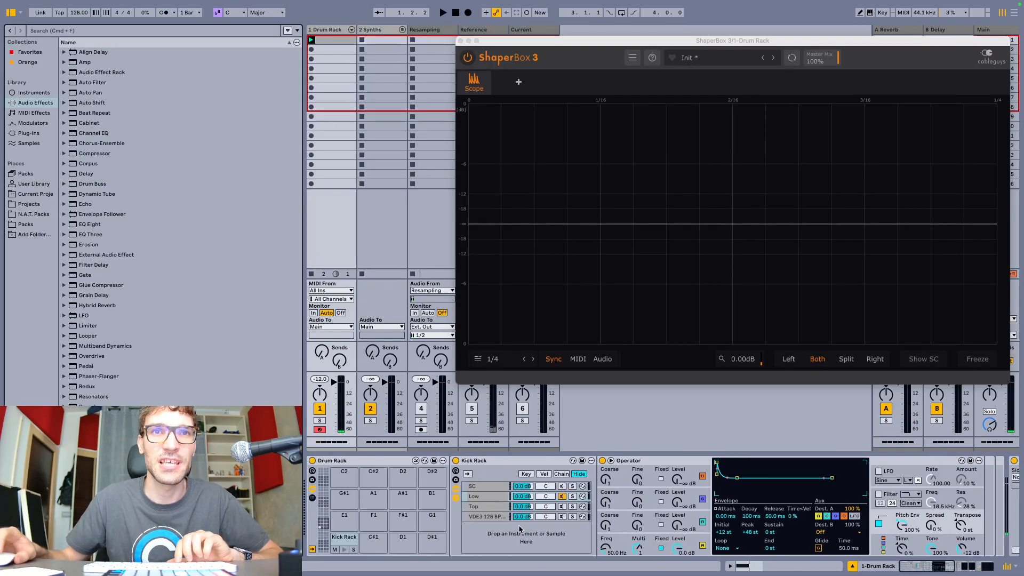
click(492, 515)
scroll(747, 512, right, 10)
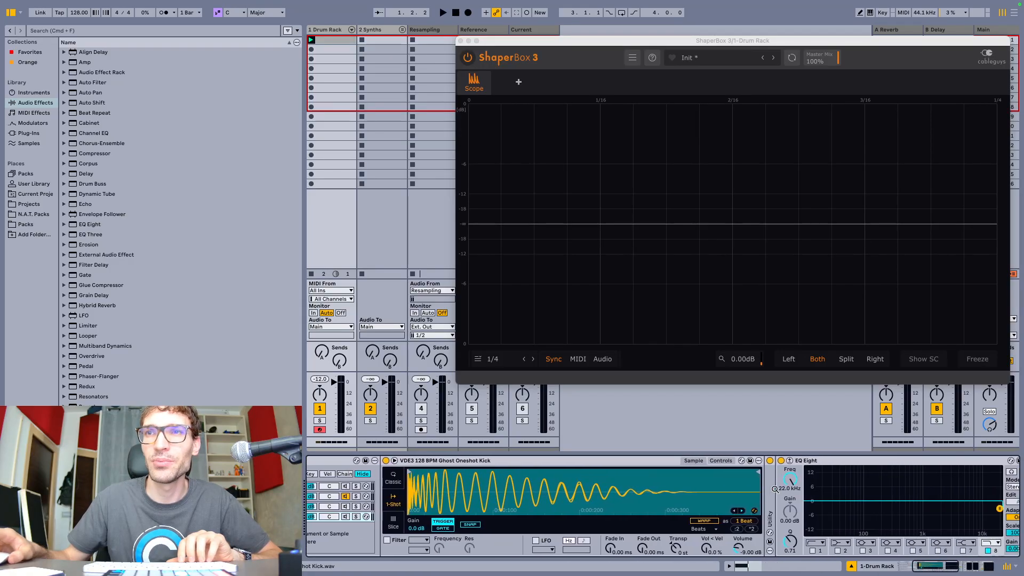
text(700)
key(Return)
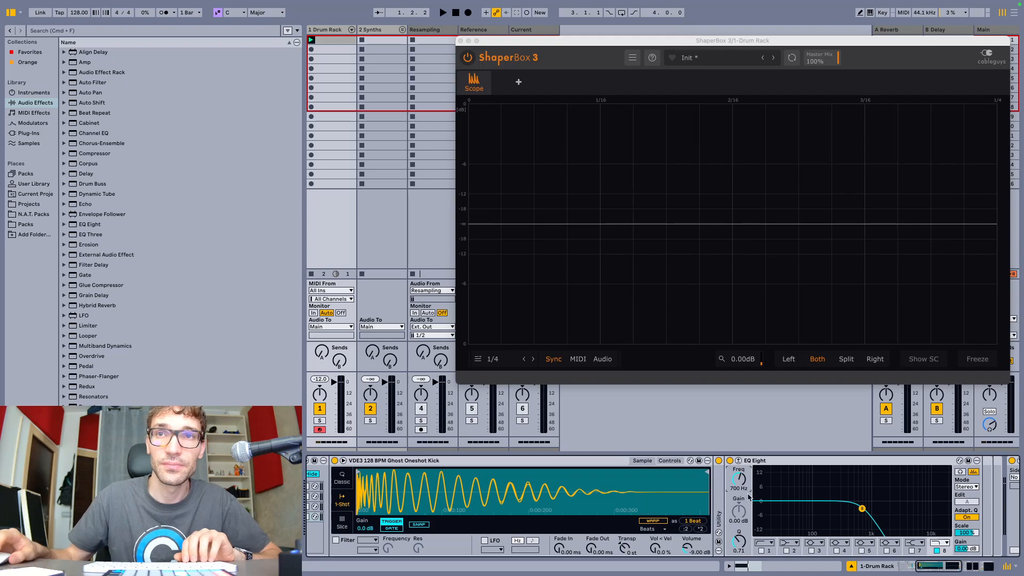
click(940, 542)
click(935, 546)
key(space)
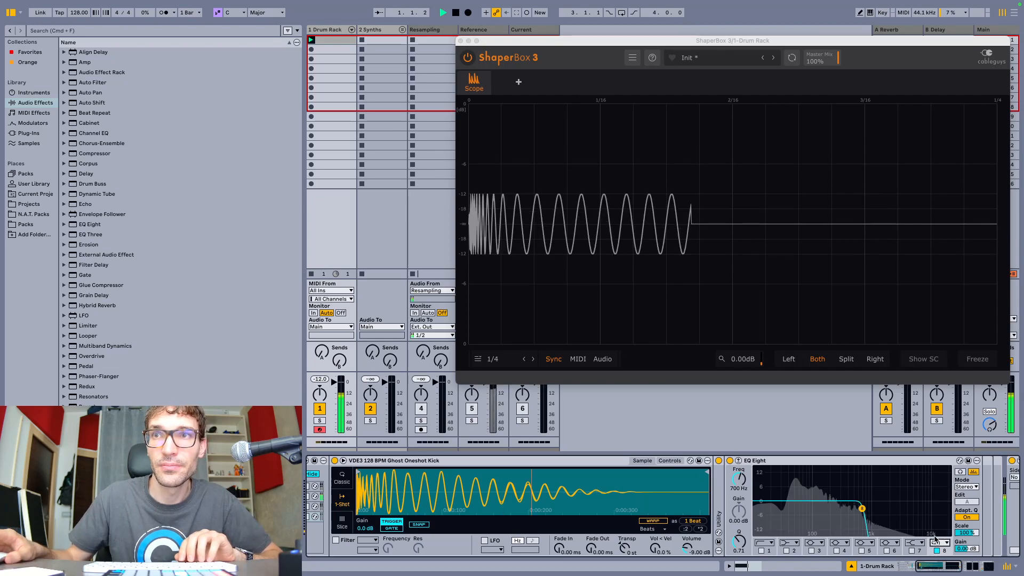
key(space)
Toggle solo on the Ghost Oneshot Kick chain during playback to compare its waveform with the synthesized Low kick.
scroll(934, 538, left, 5)
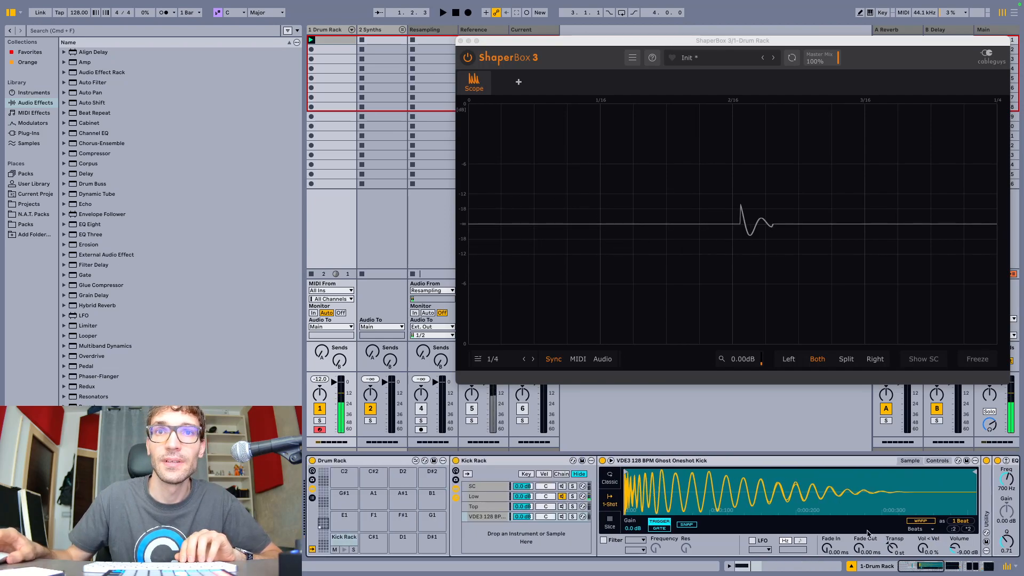
click(573, 516)
key(space)
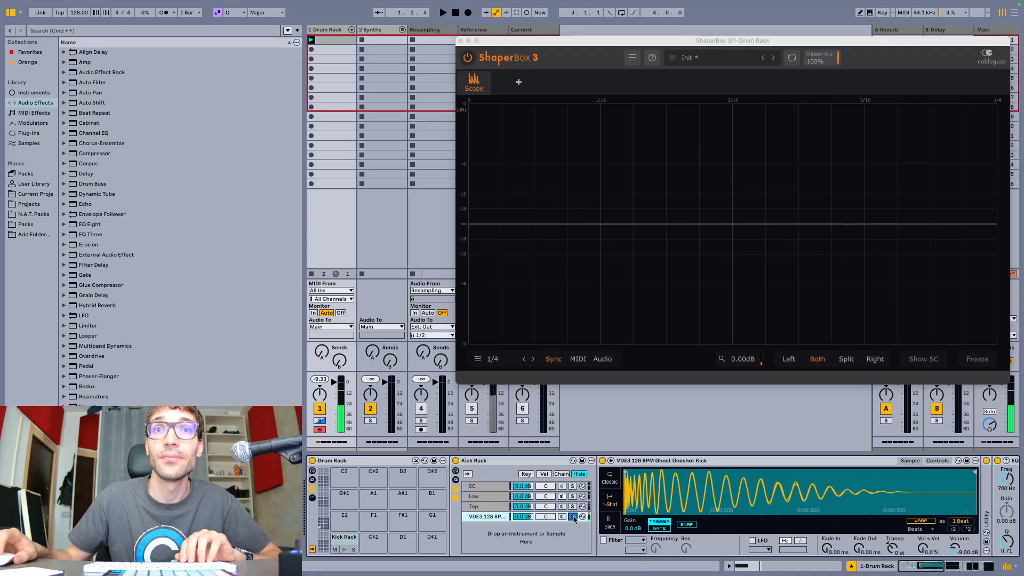
key(space)
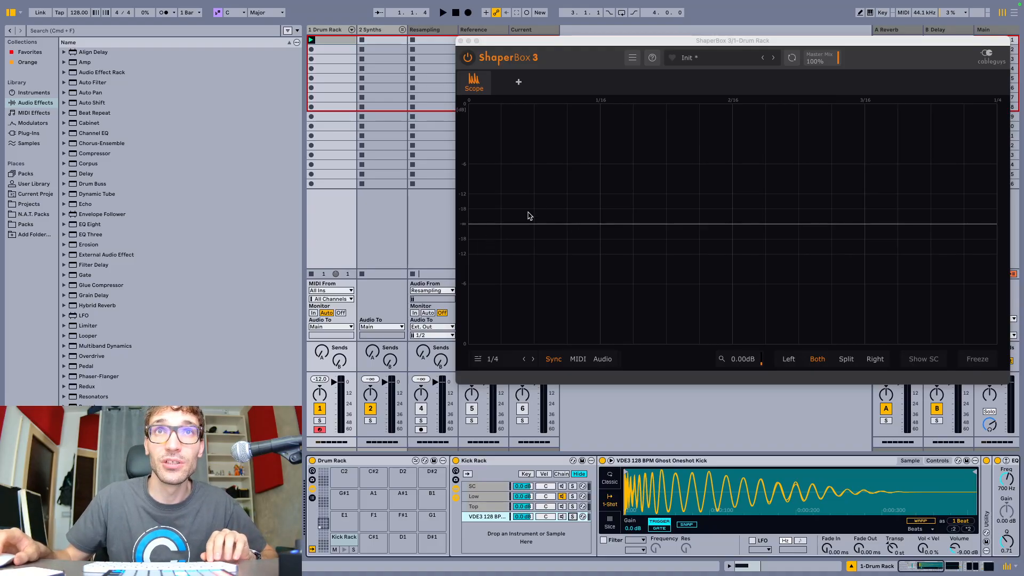
key(space)
click(572, 516)
click(572, 517)
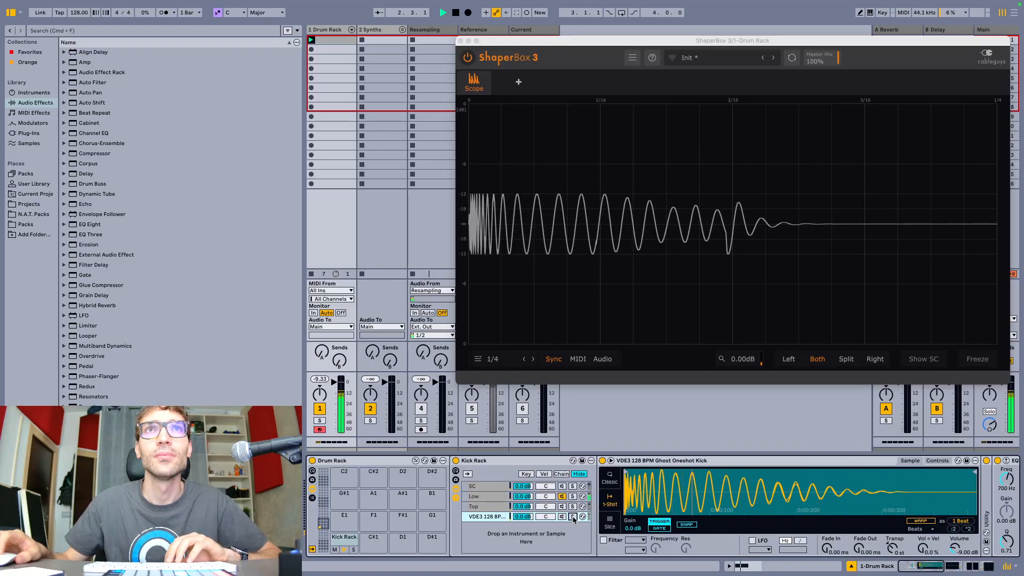
click(573, 516)
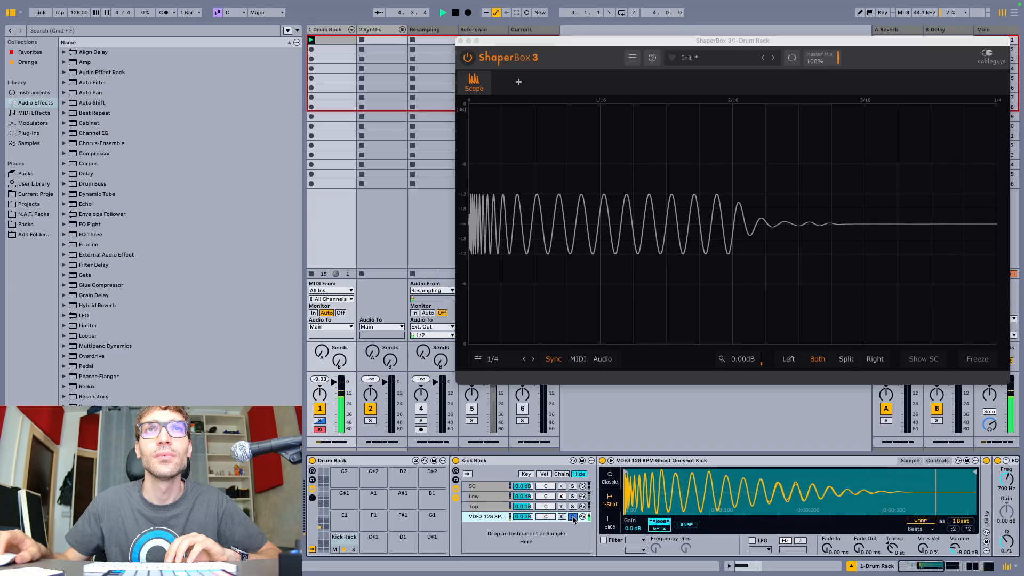
click(573, 516)
click(572, 516)
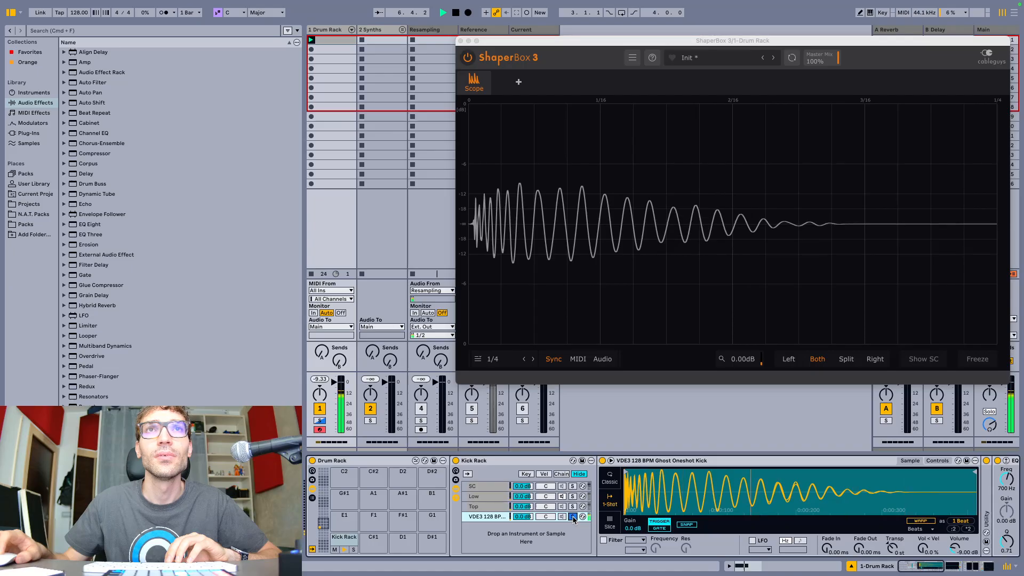
Play the soloed Ghost Oneshot Kick again and freeze its waveform in the ShaperBox oscilloscope.
key(space)
key(space)
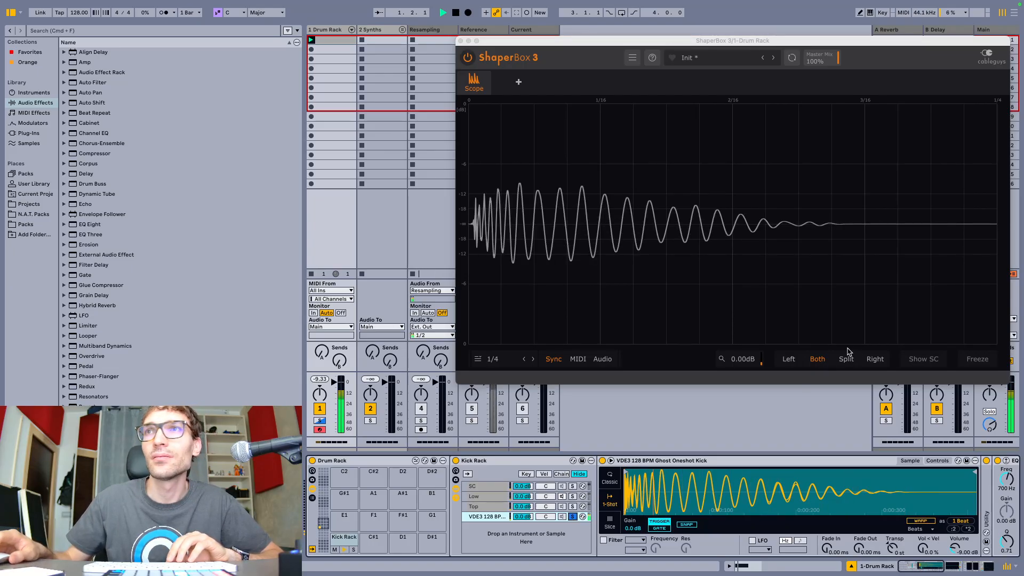
click(977, 359)
key(space)
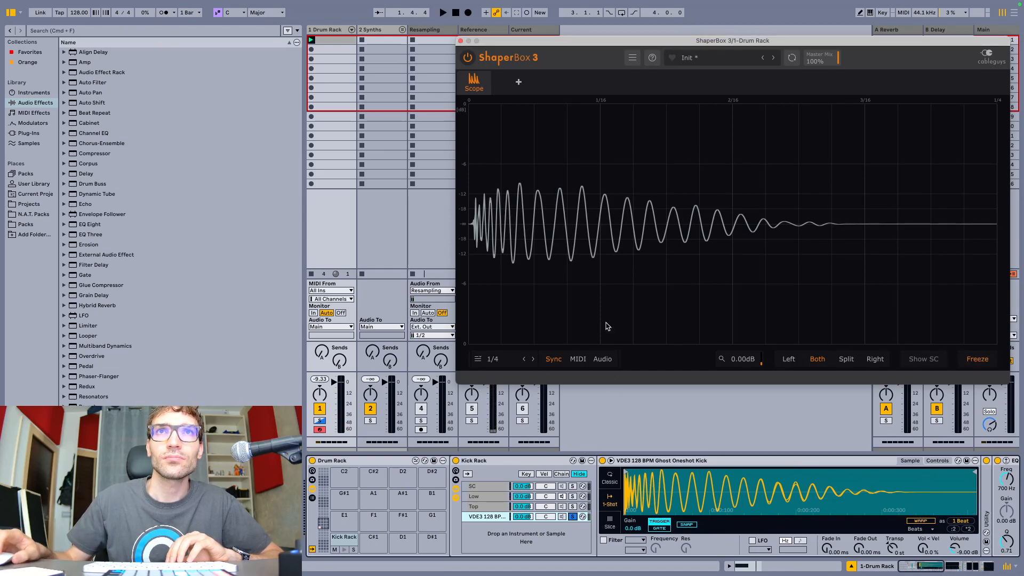
Arrange the two frozen ShaperBox scopes one above the other to compare the reference and synthesized kick waveforms.
drag(498, 44, 246, 69)
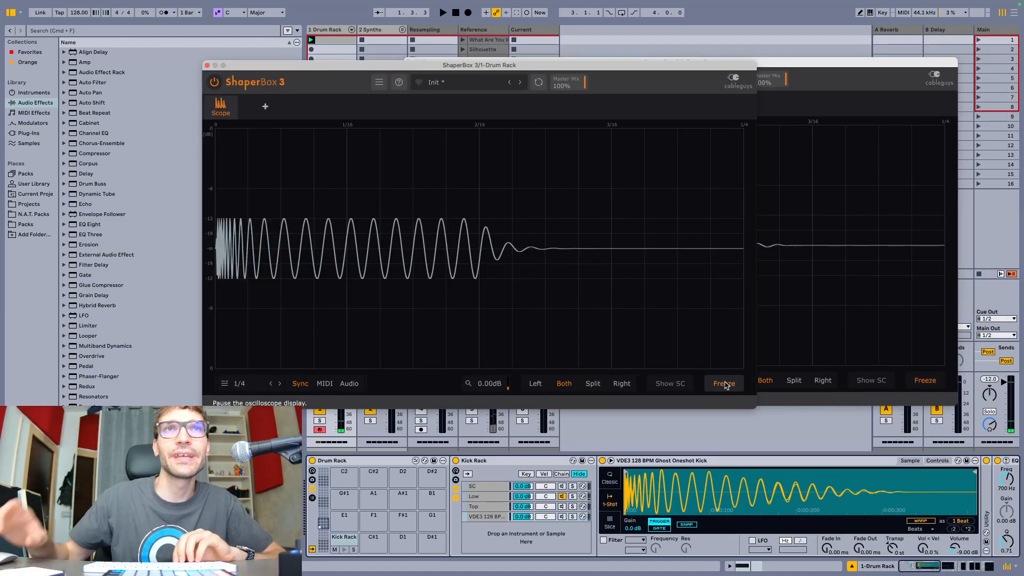
drag(509, 70, 391, 103)
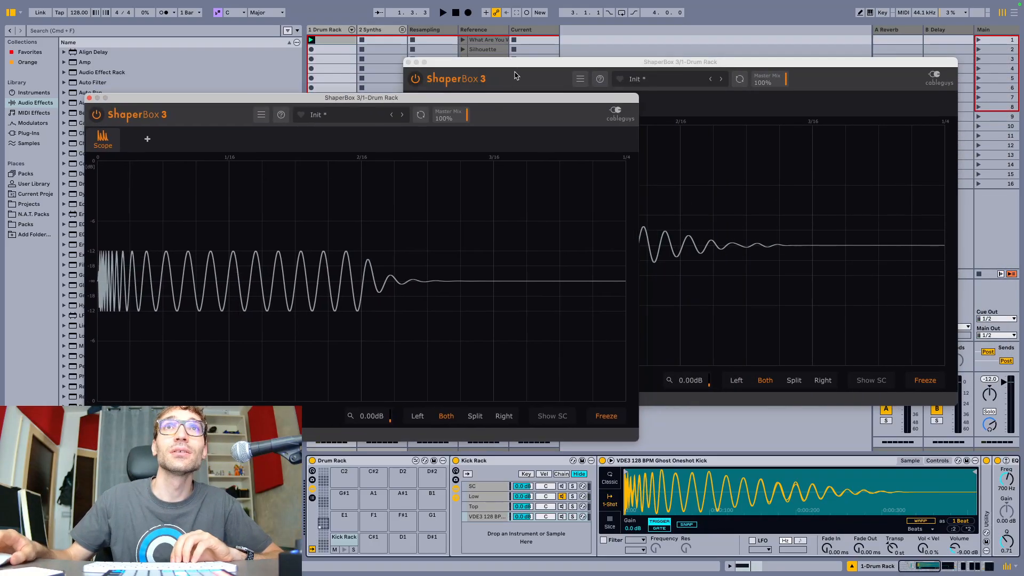
drag(519, 64, 550, 99)
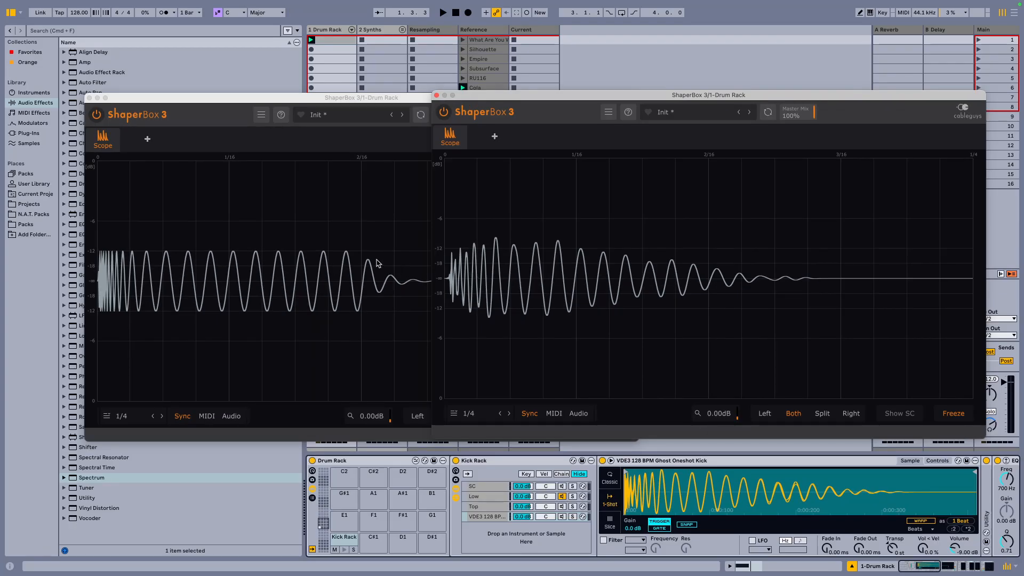
drag(322, 92, 418, 80)
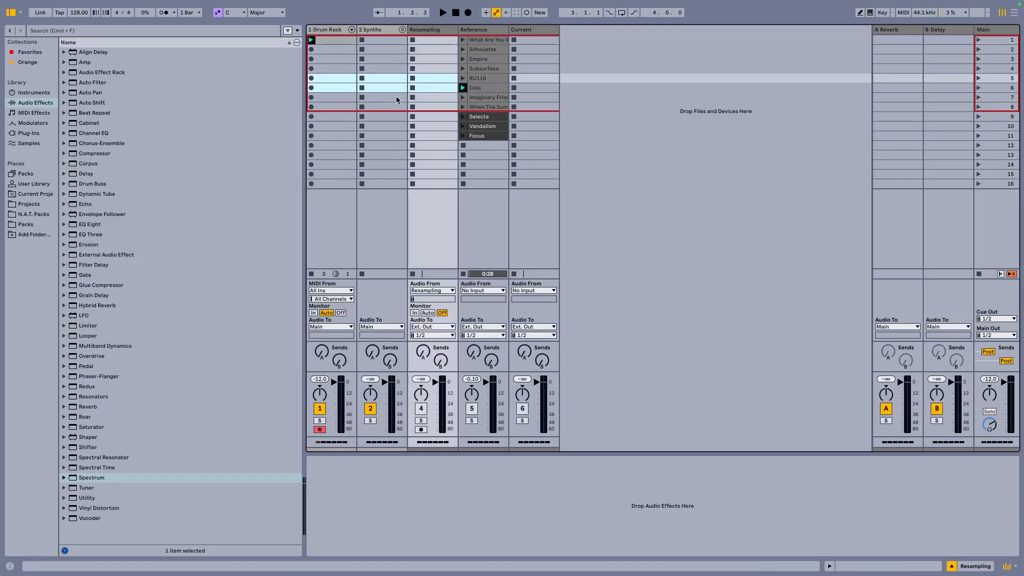
click(342, 31)
drag(401, 99, 754, 339)
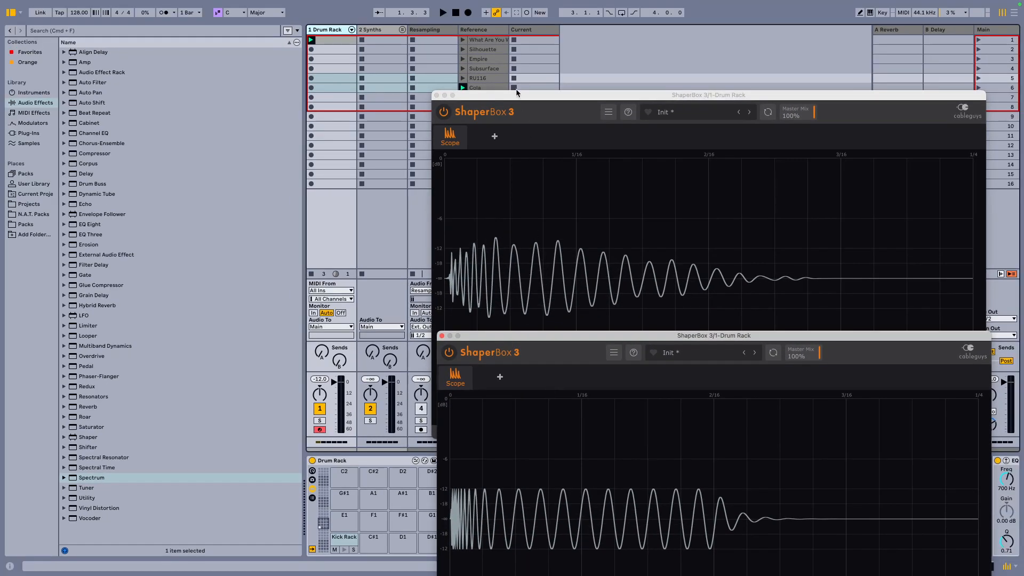
drag(515, 99, 515, 20)
click(664, 387)
drag(646, 336, 635, 263)
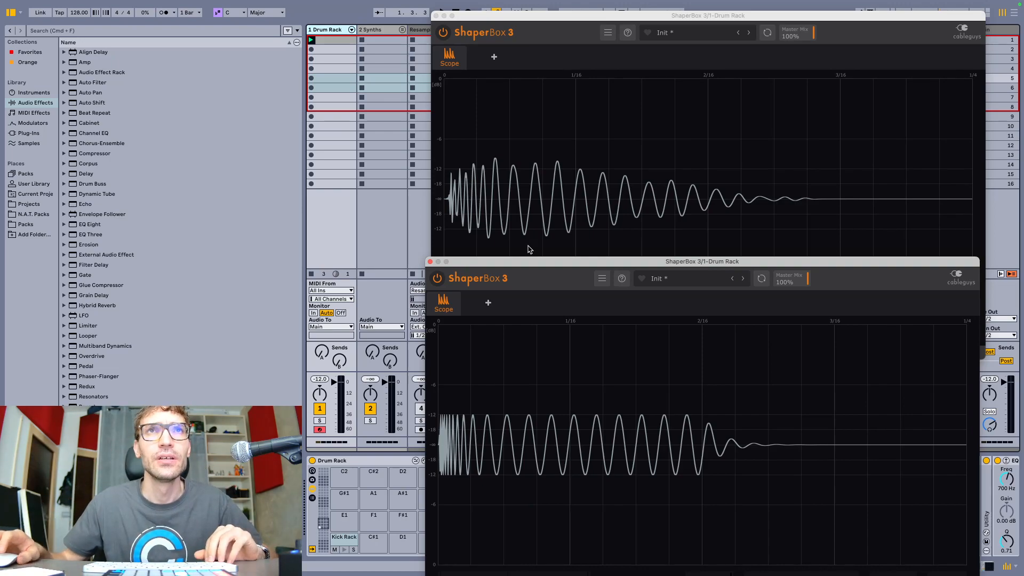
Close both ShaperBox scope windows and delete the second ShaperBox 3 from the Drum Rack track.
click(435, 16)
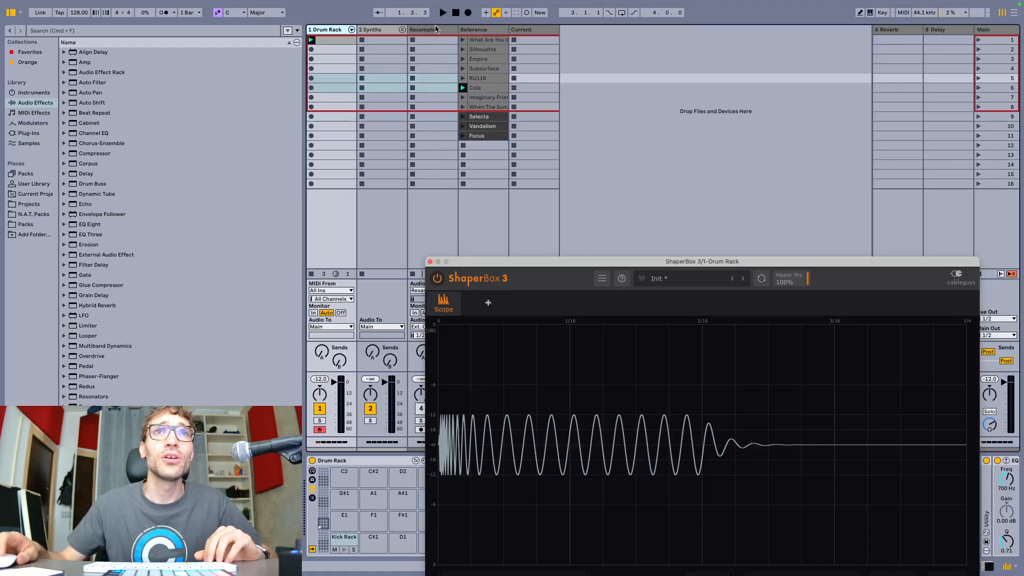
click(430, 261)
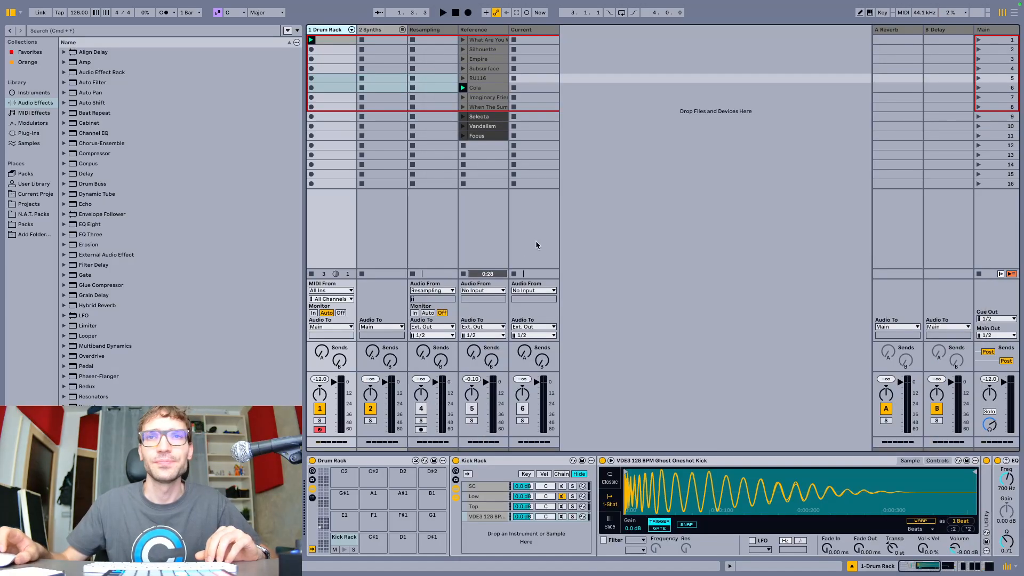
scroll(750, 549, right, 10)
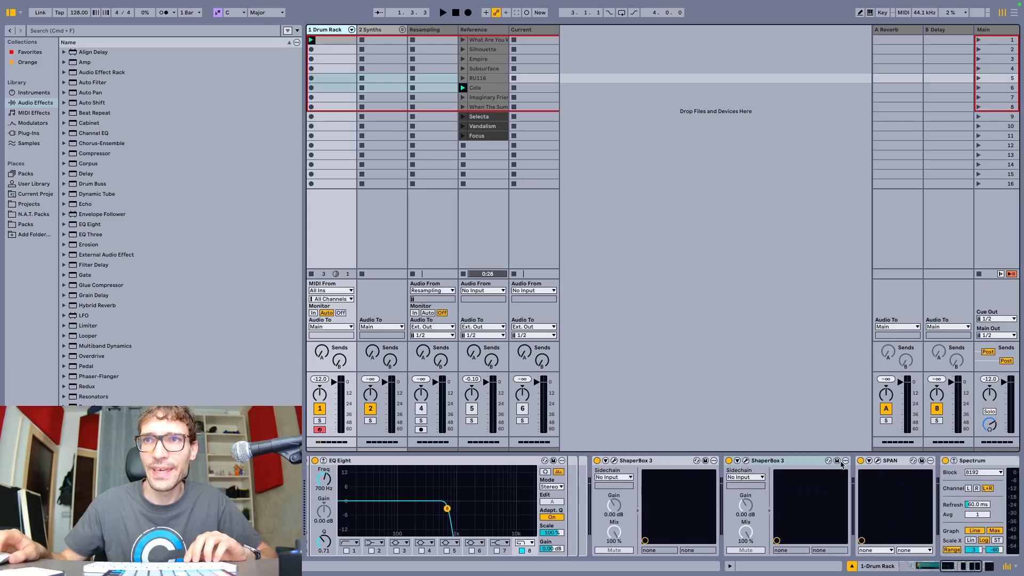
click(790, 464)
key(Delete)
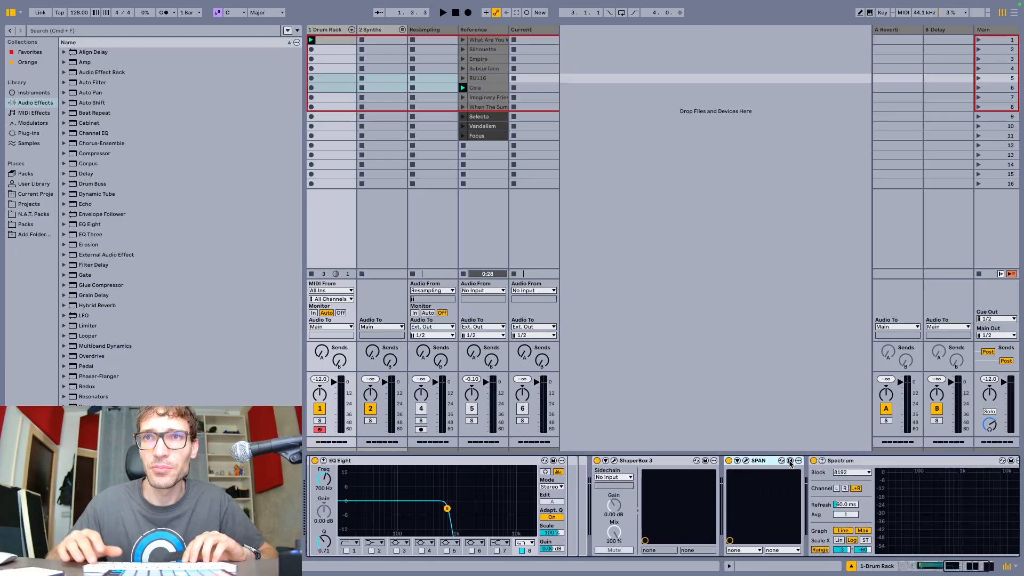
Add ShaperBox 3 from the Favorites after Operator on the Low chain and load its Volume shaper.
scroll(749, 470, left, 10)
click(461, 498)
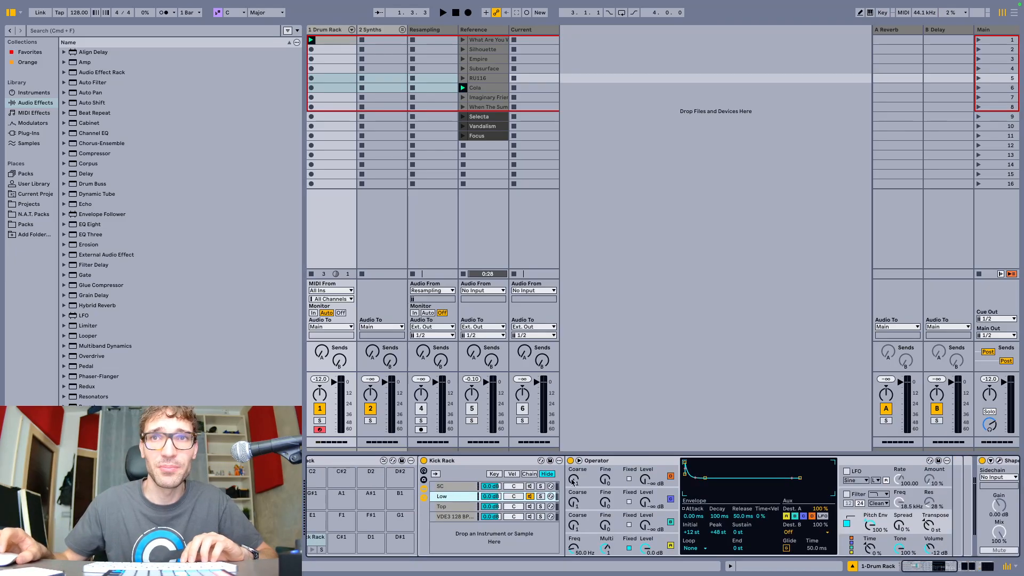
scroll(733, 490, right, 3)
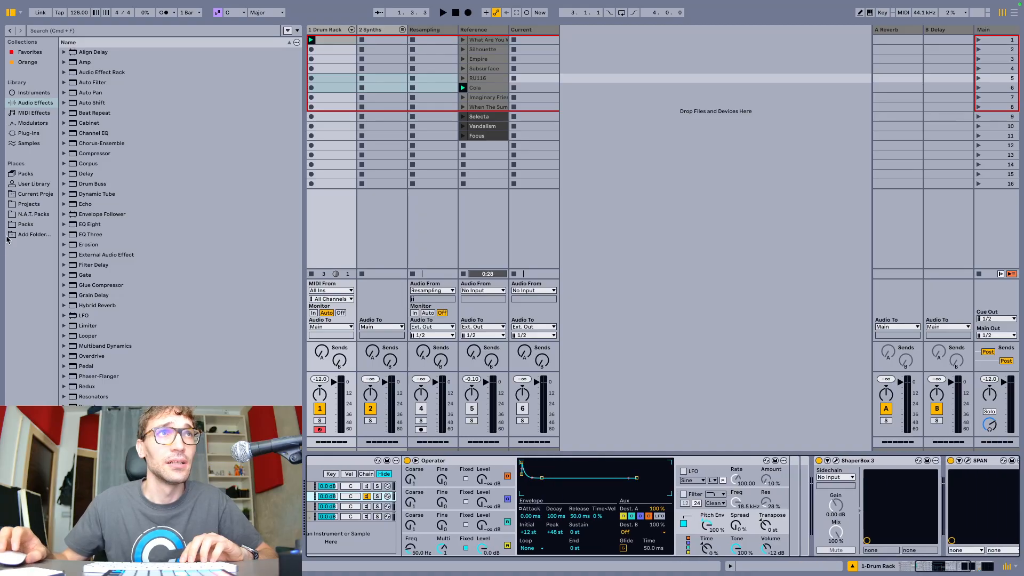
click(30, 53)
double_click(96, 63)
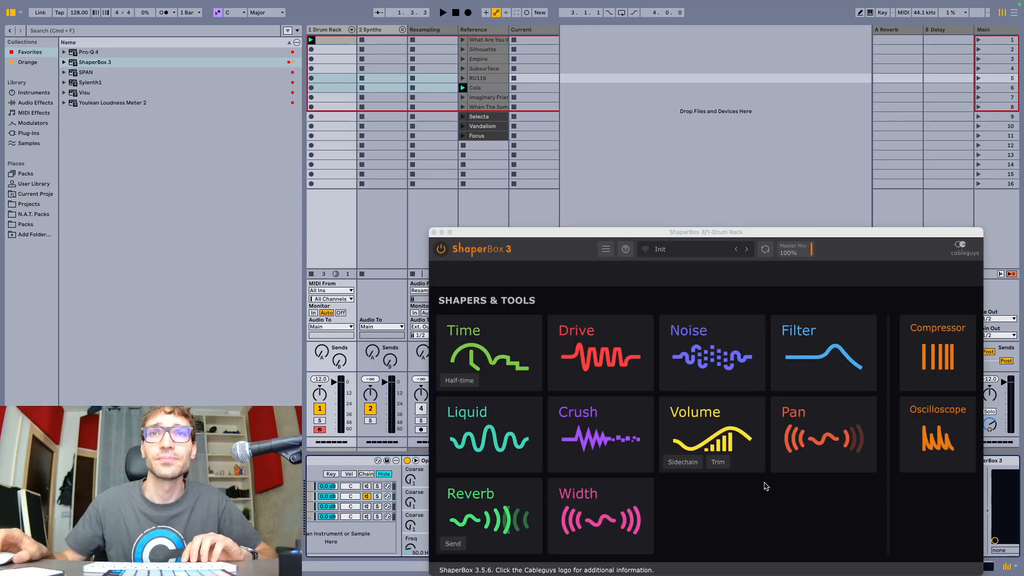
click(699, 424)
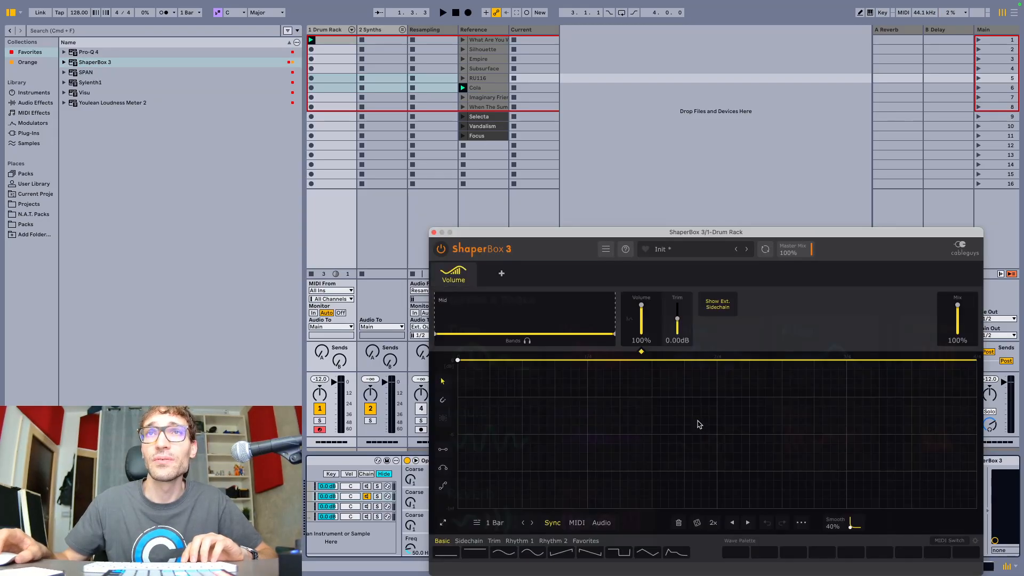
Set the Volume shaper's length to 1/4 and play the kick through it.
drag(643, 241, 613, 53)
click(495, 334)
click(495, 334)
key(space)
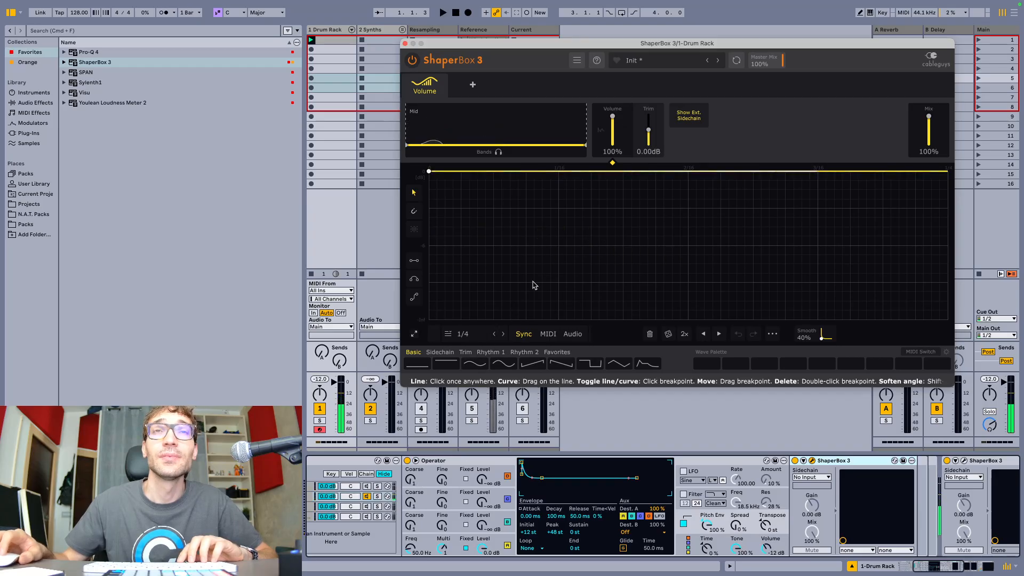
key(space)
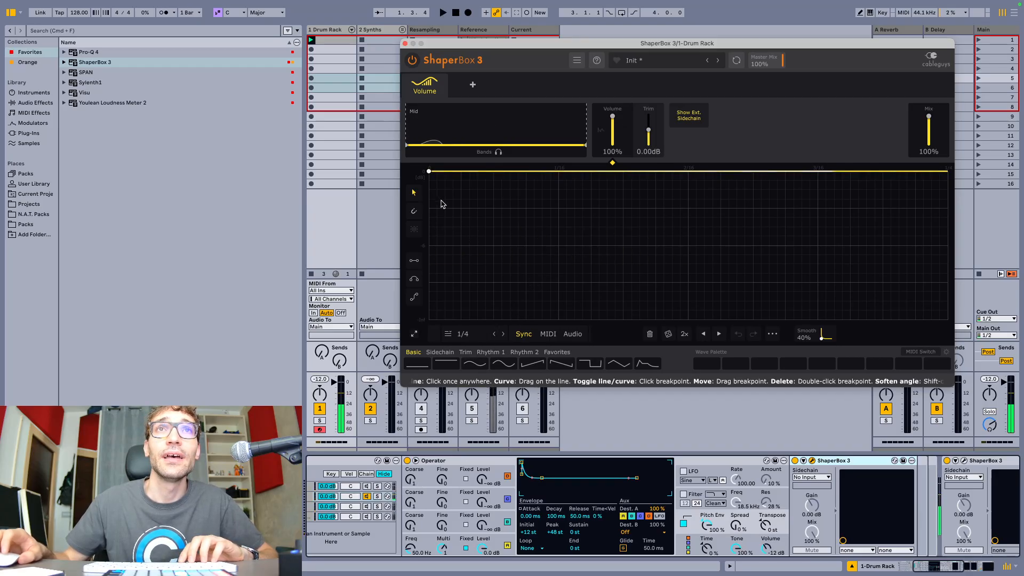
Draw a volume envelope rising to 0 dB at about 21.6 ms, holding until 1/16, then falling to silence past 2/16, and play it.
drag(429, 171, 452, 171)
click(466, 201)
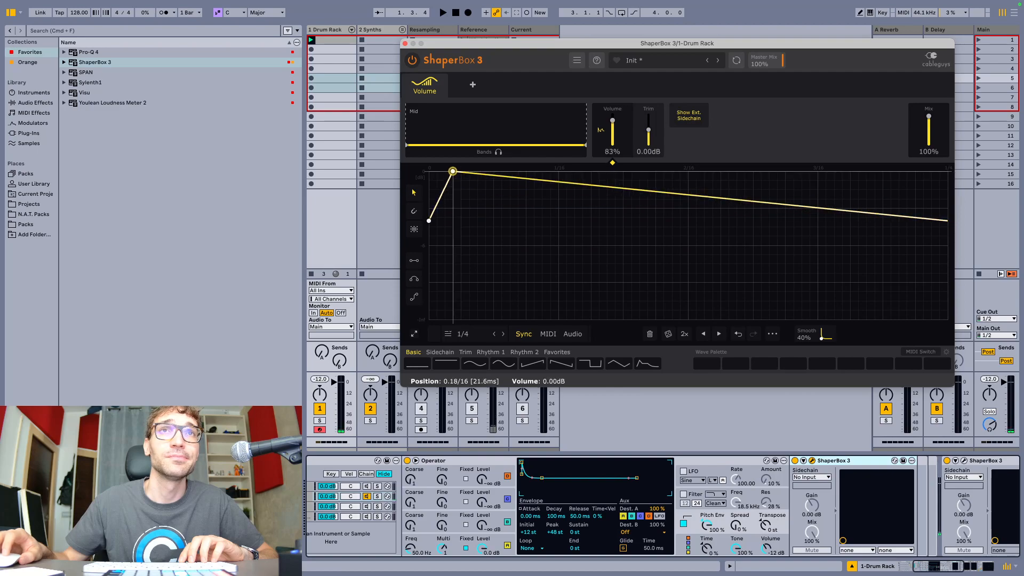
click(552, 193)
drag(553, 193, 559, 171)
drag(699, 208, 736, 317)
key(space)
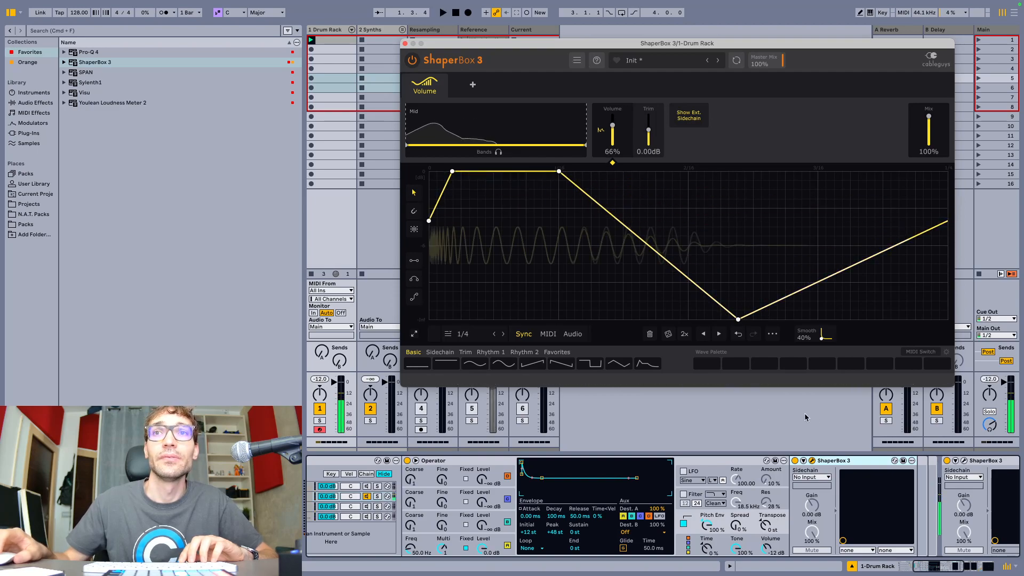
key(space)
Open the track's ShaperBox oscilloscope and play the kick to examine the volume-shaped waveform.
scroll(970, 460, right, 10)
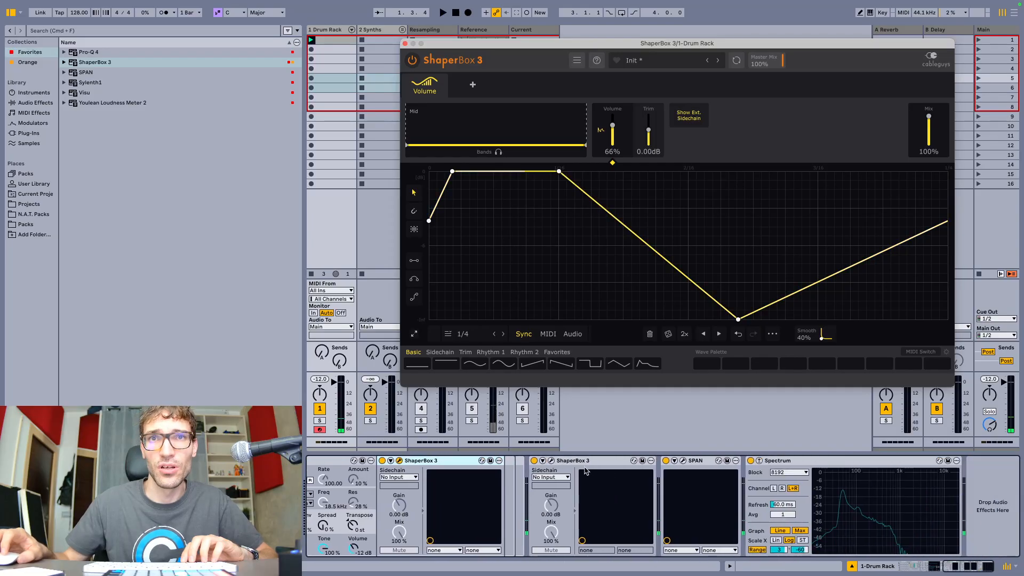
click(551, 461)
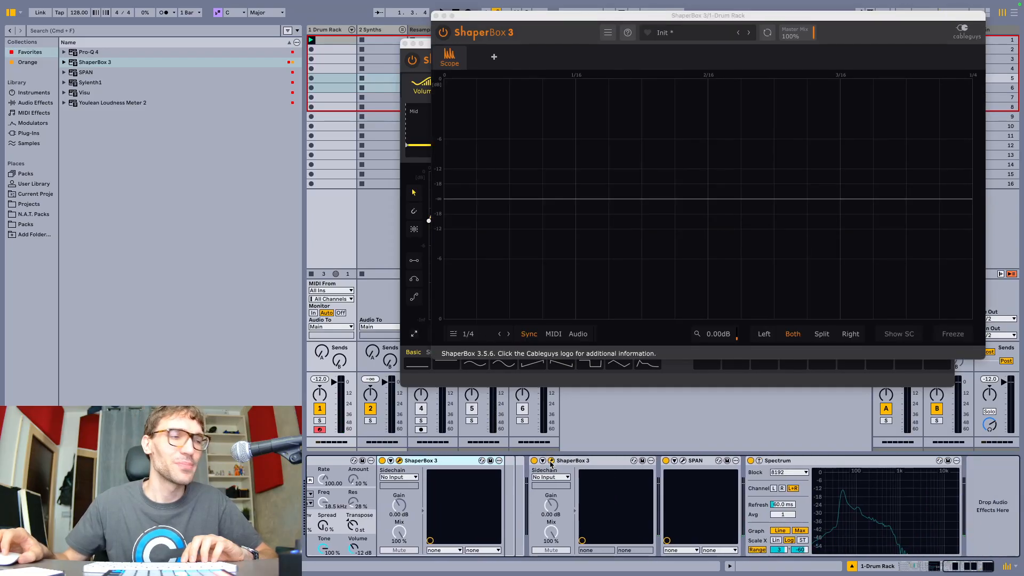
key(space)
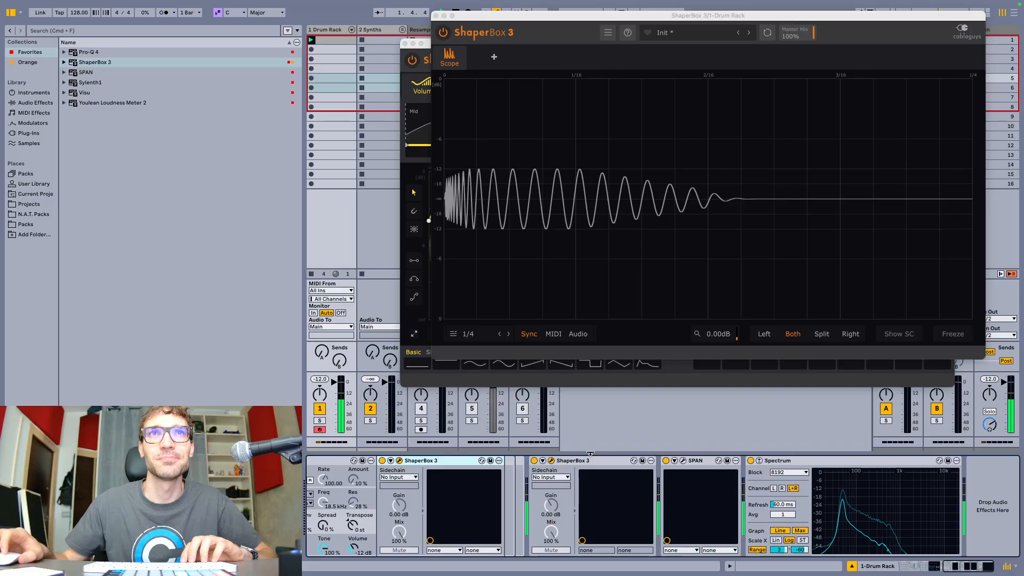
Try pitch envelope decay times of 200, 250 and 345 ms on the Low chain's Operator, returning it to 100 ms.
click(551, 460)
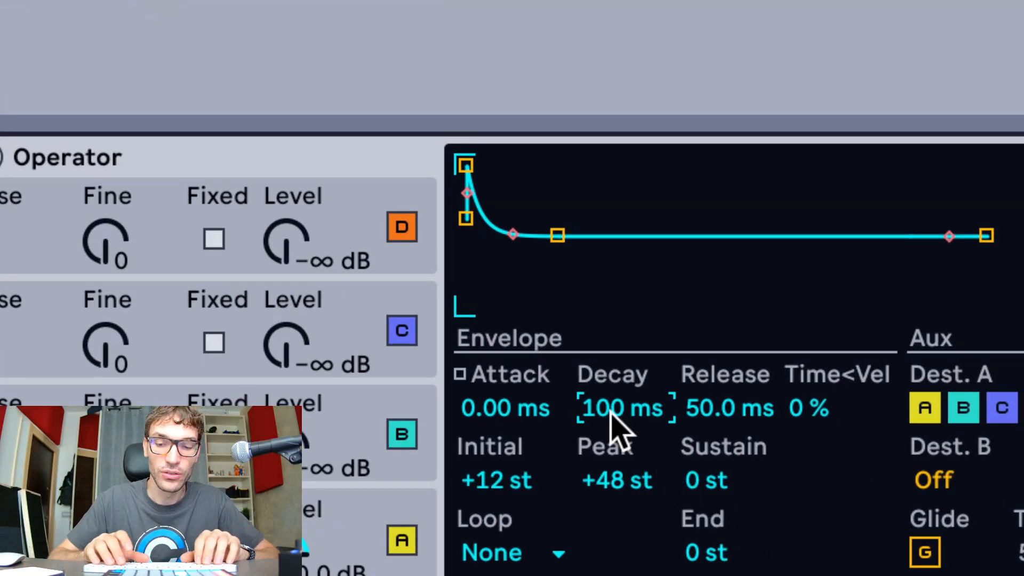
text(200)
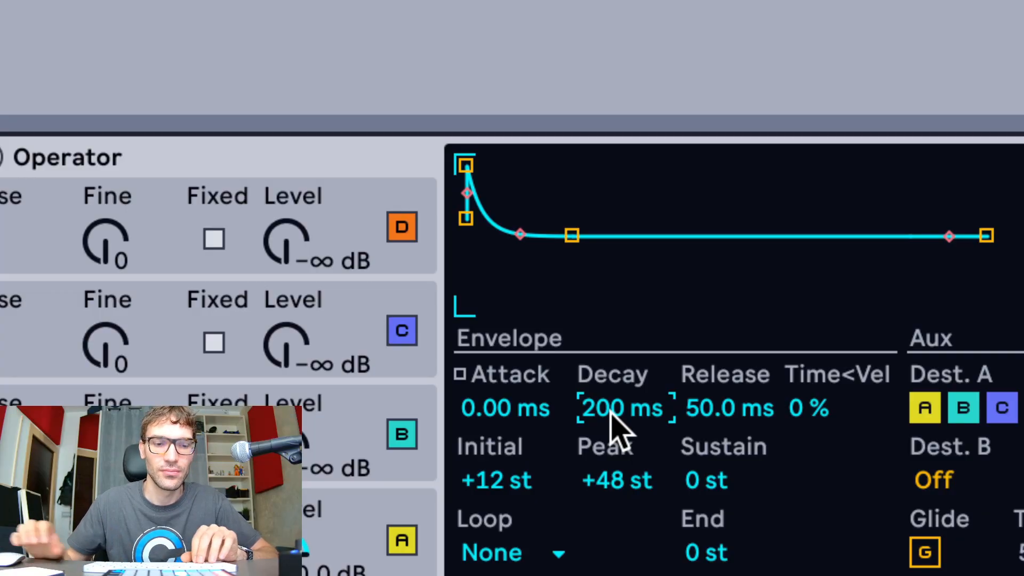
text(250)
key(Return)
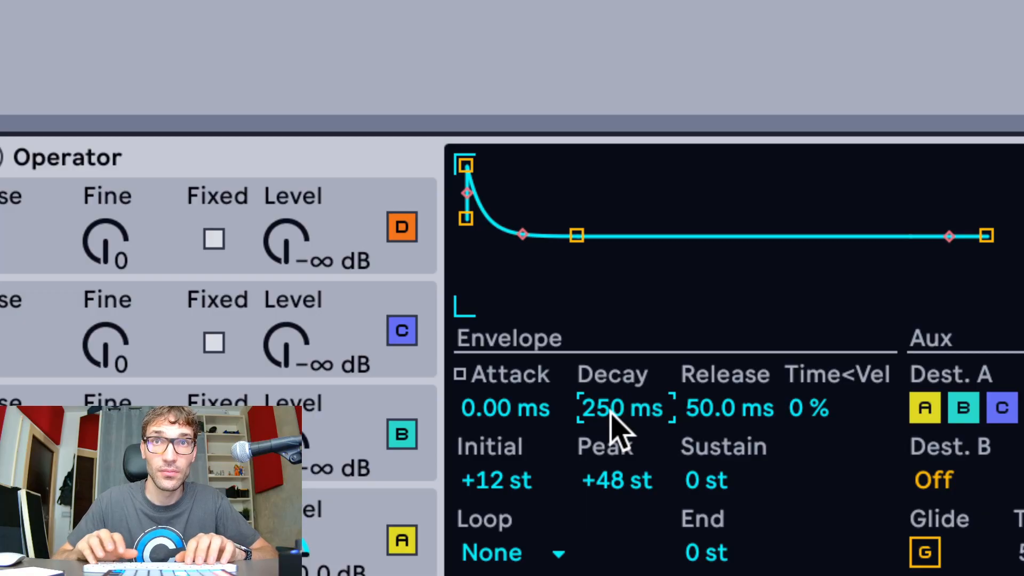
drag(614, 427, 613, 405)
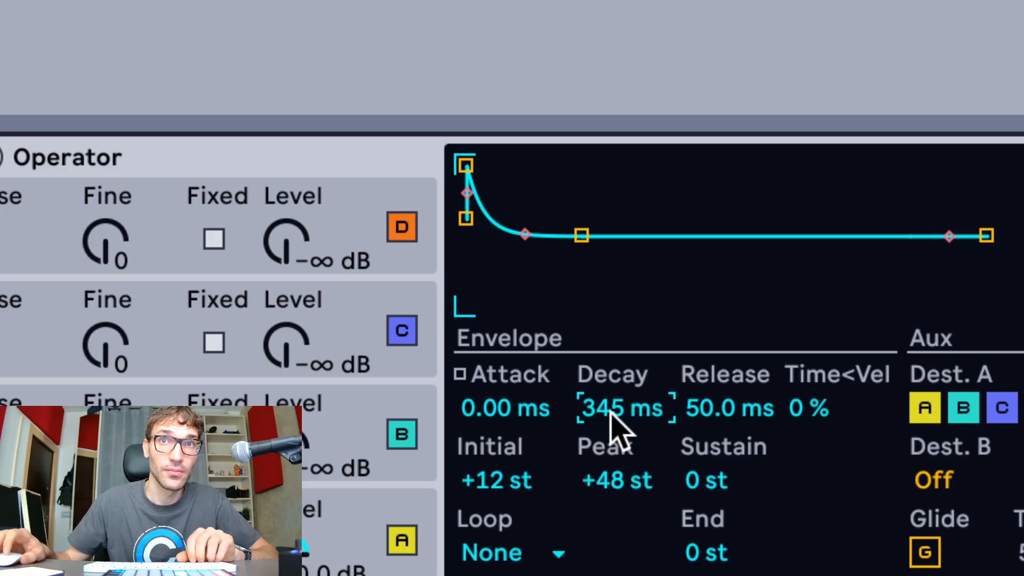
text(100)
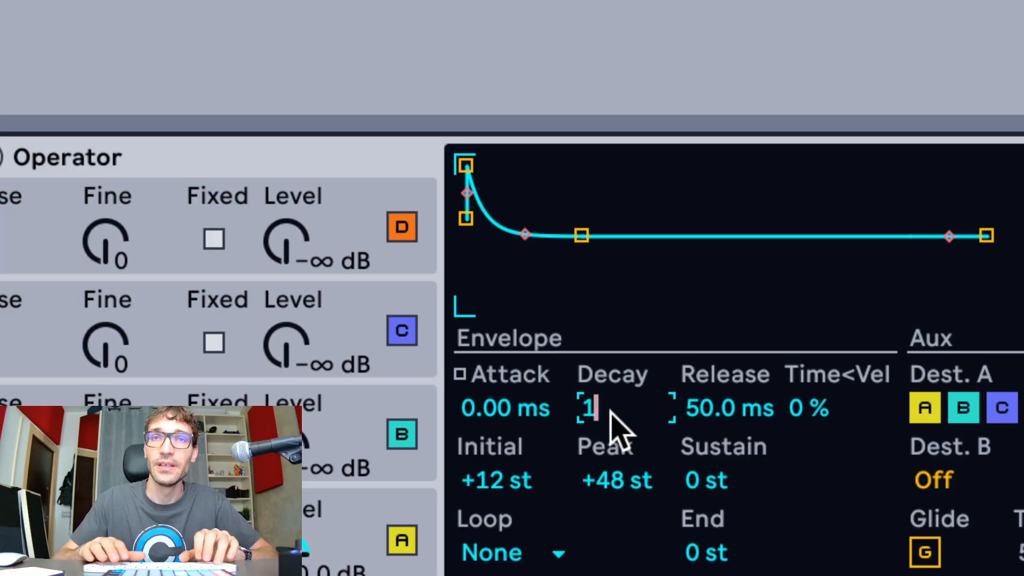
key(Return)
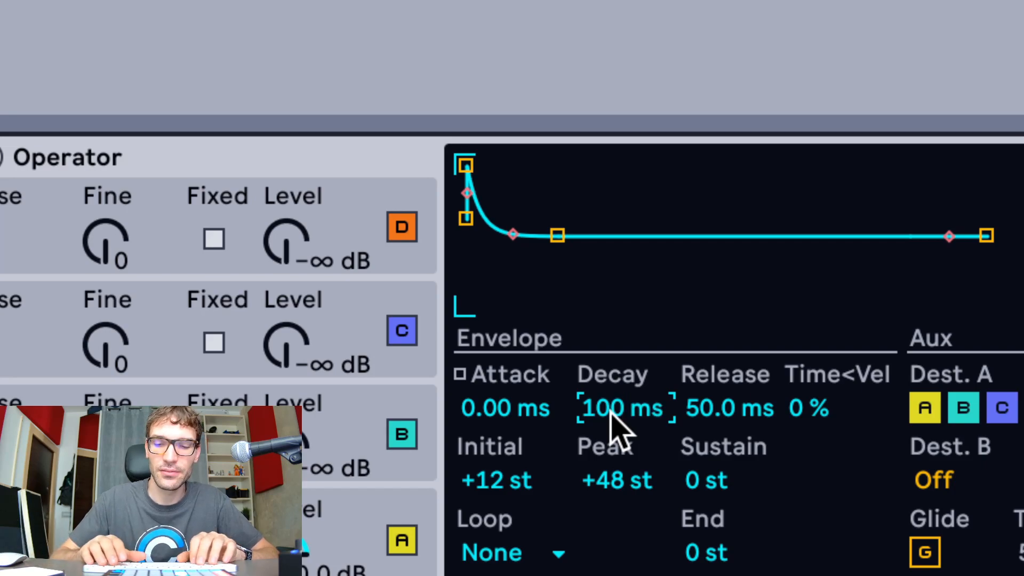
Try a 20 ms pitch envelope decay while playing the kick, and return the decay to 100 ms.
text(20)
key(Return)
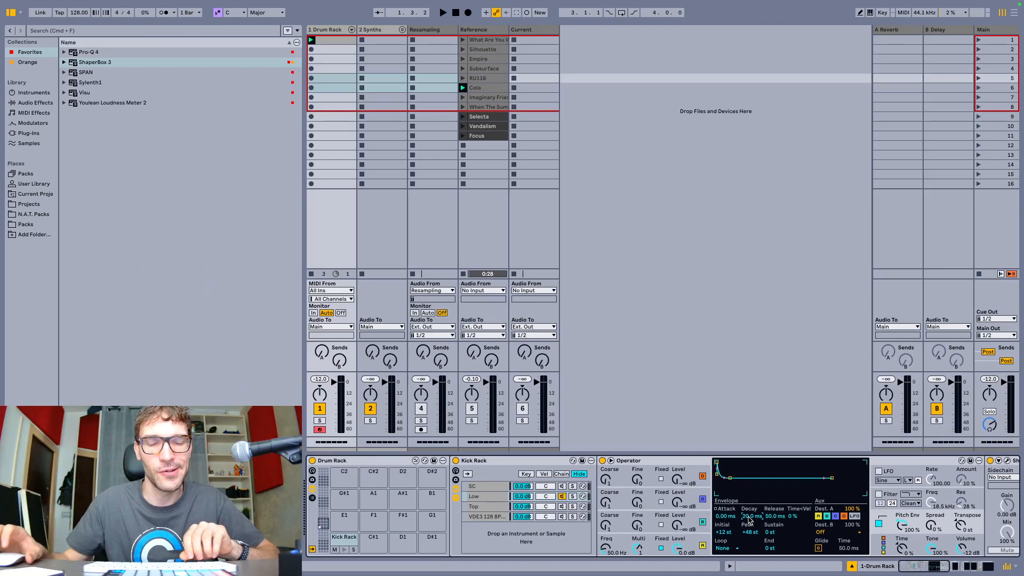
key(space)
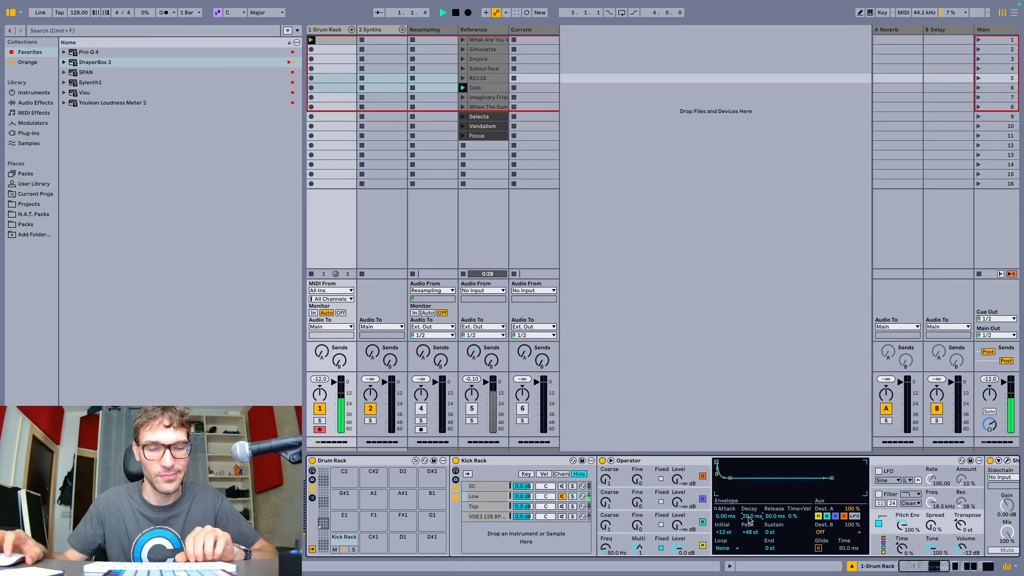
drag(748, 520, 749, 507)
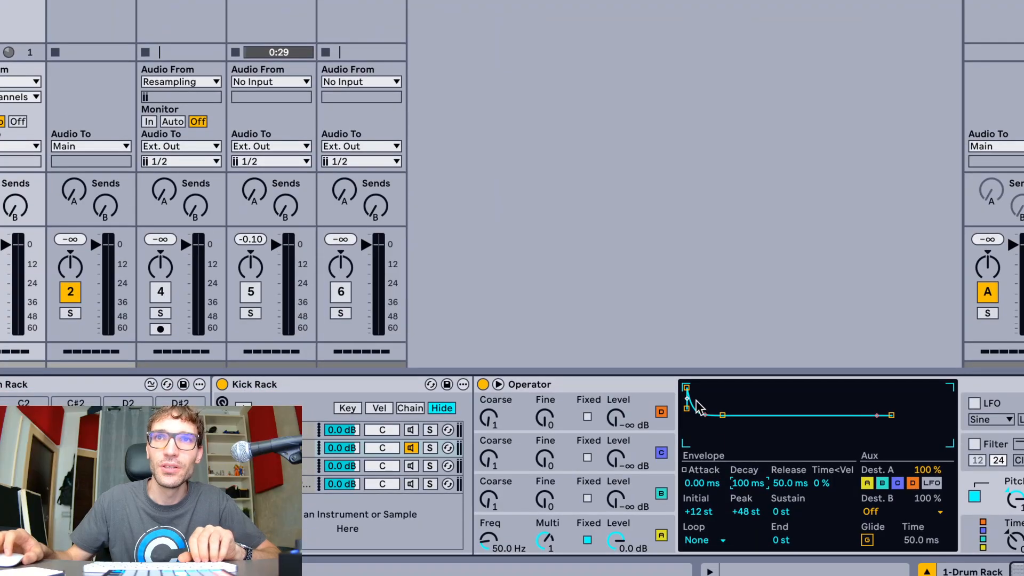
Reshape the pitch envelope to Attack 0.38 ms, Initial +48 st and Peak +36 st, and view the kick on the track's ShaperBox oscilloscope.
drag(687, 388, 695, 395)
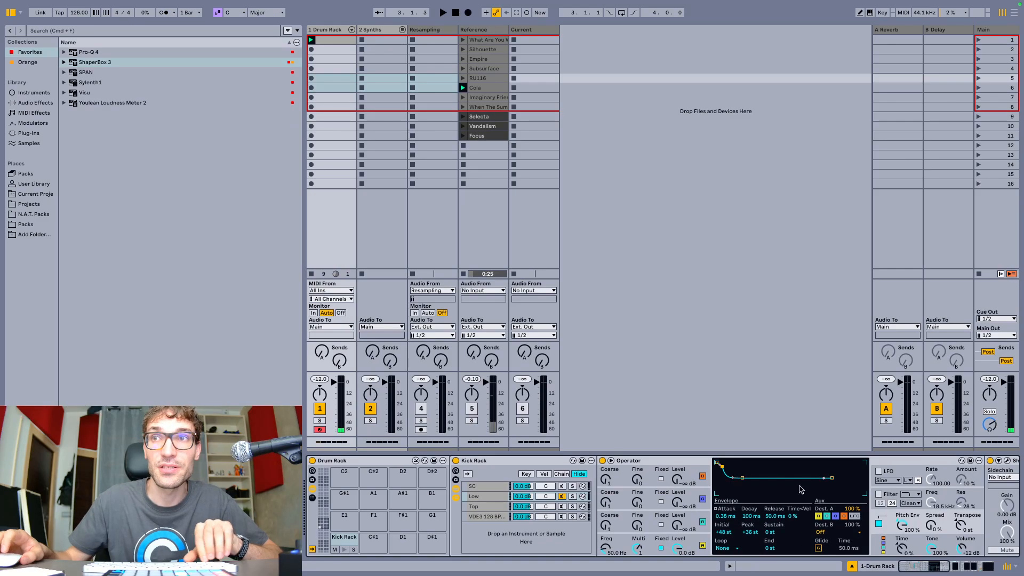
scroll(674, 397, right, 6)
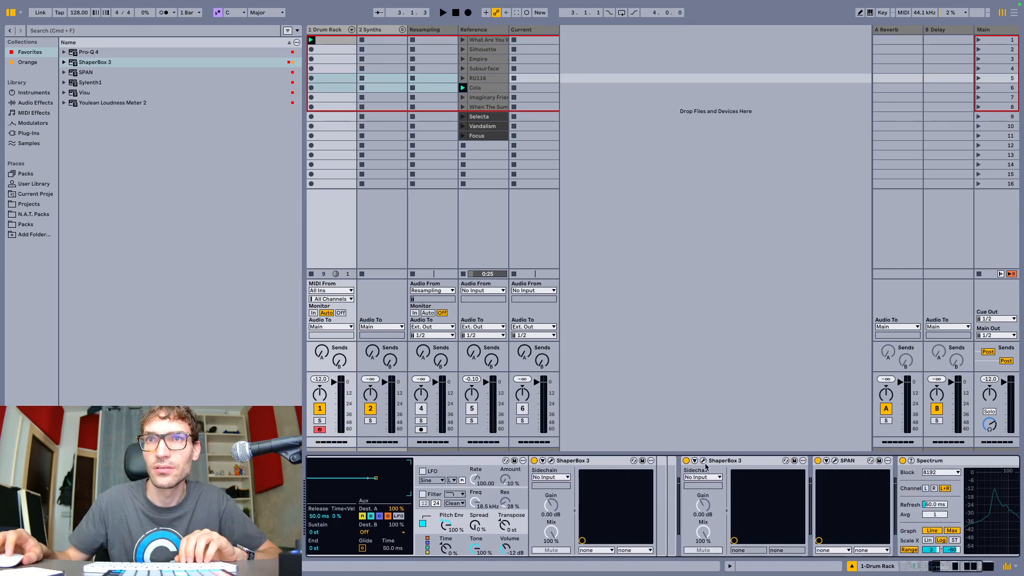
click(703, 461)
scroll(666, 504, left, 5)
scroll(679, 510, left, 2)
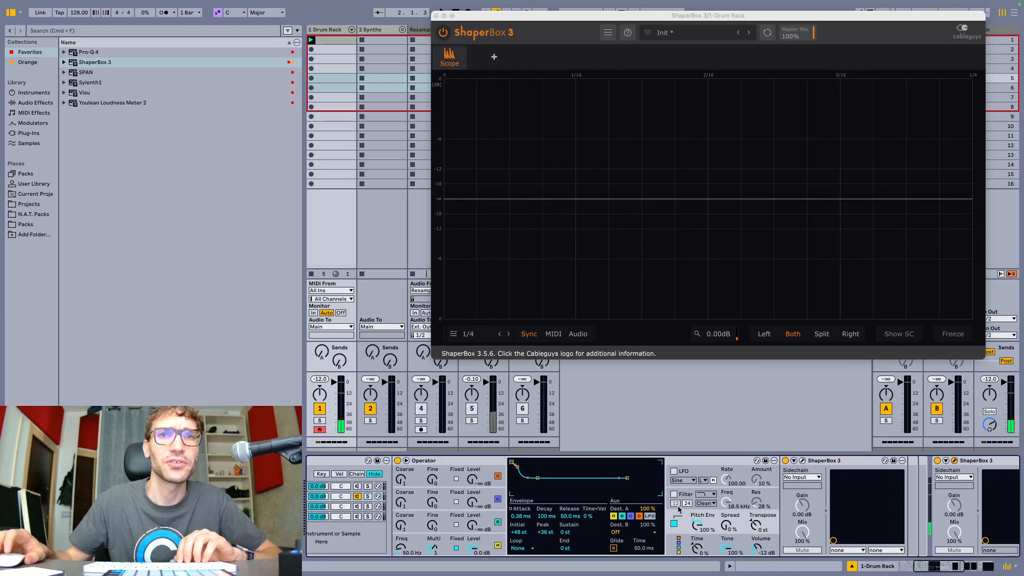
scroll(679, 509, left, 8)
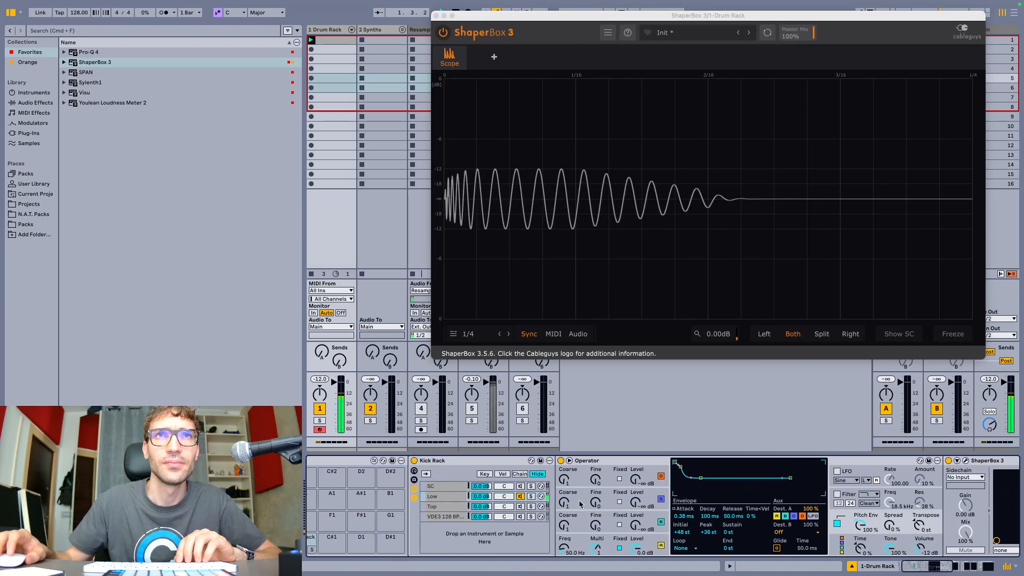
Undo the Low chain's pitch envelope changes to compare the earlier shapes while playing the kick.
click(451, 496)
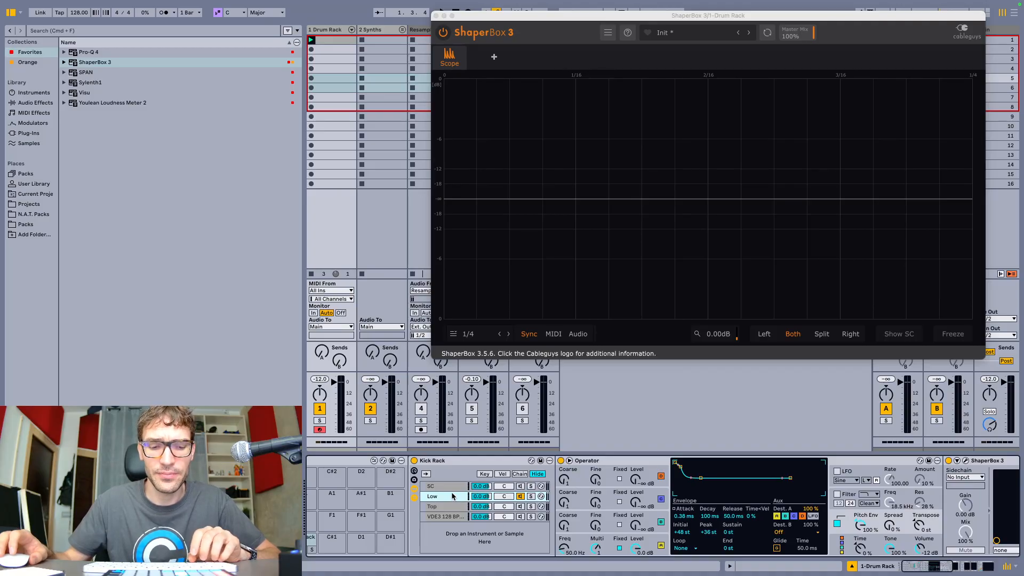
key(super+z)
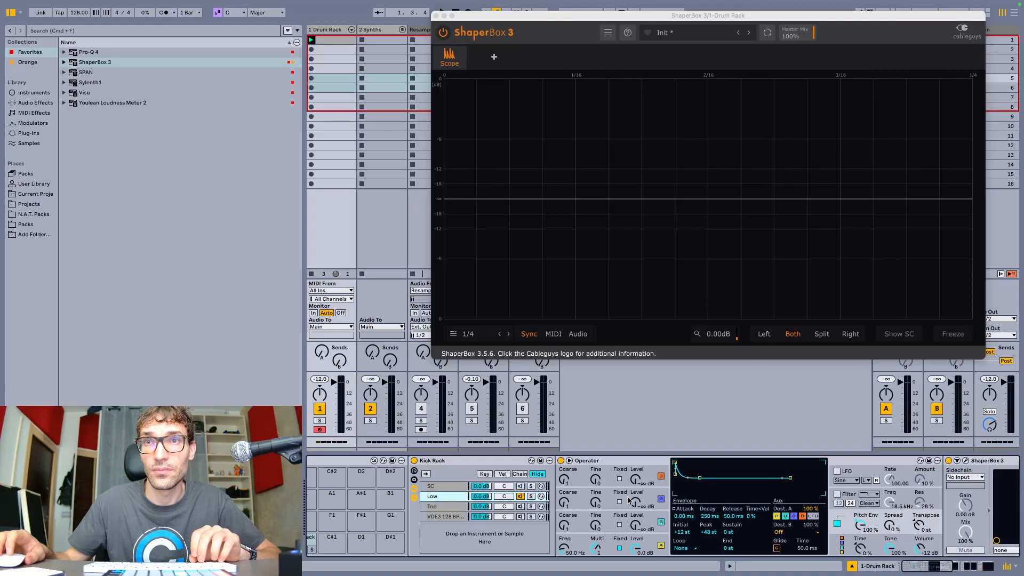
key(space)
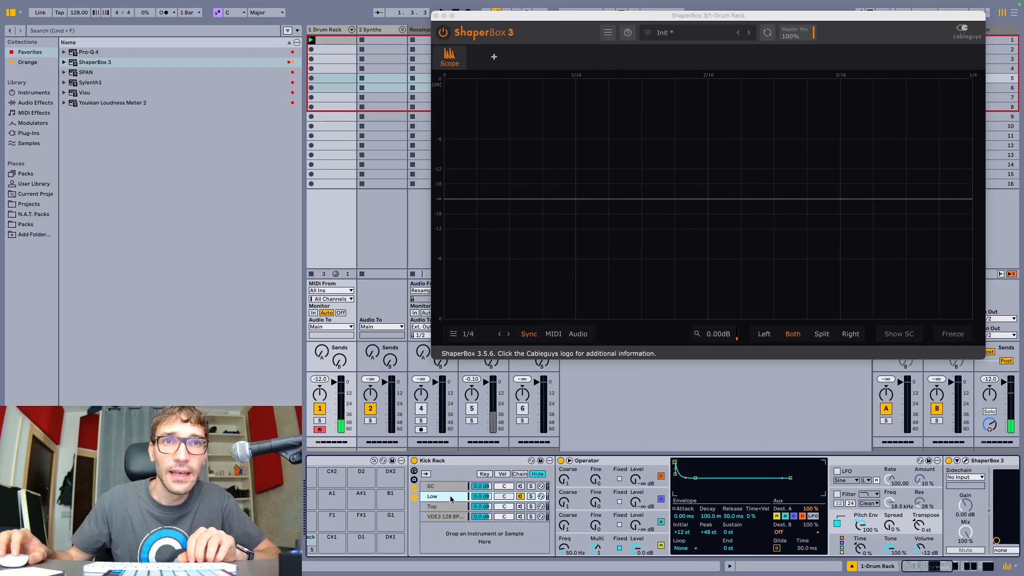
Duplicate the Low chain in the Kick Rack with the reshaped pitch envelope, and deactivate the copy.
key(super+d)
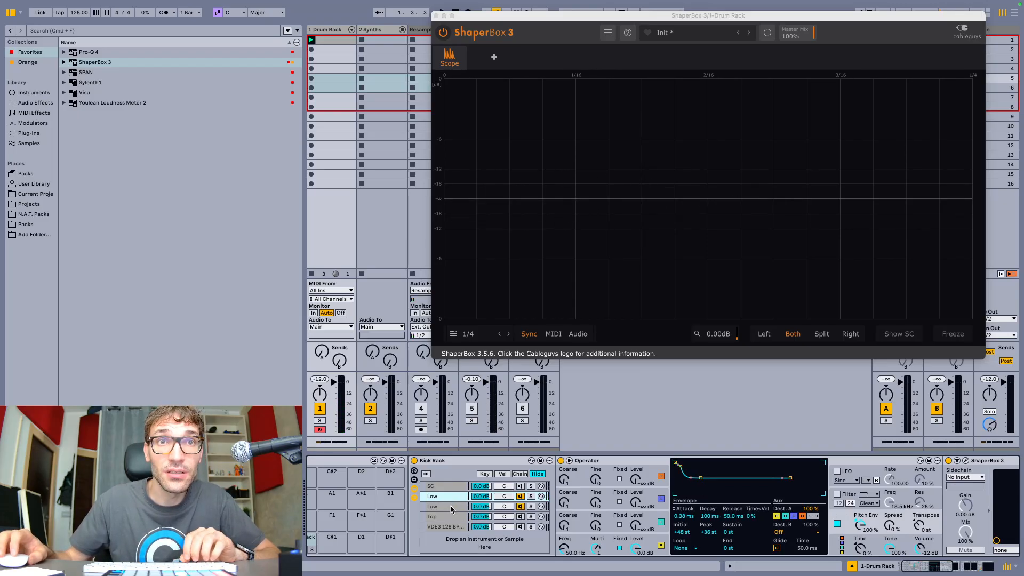
click(450, 506)
click(468, 498)
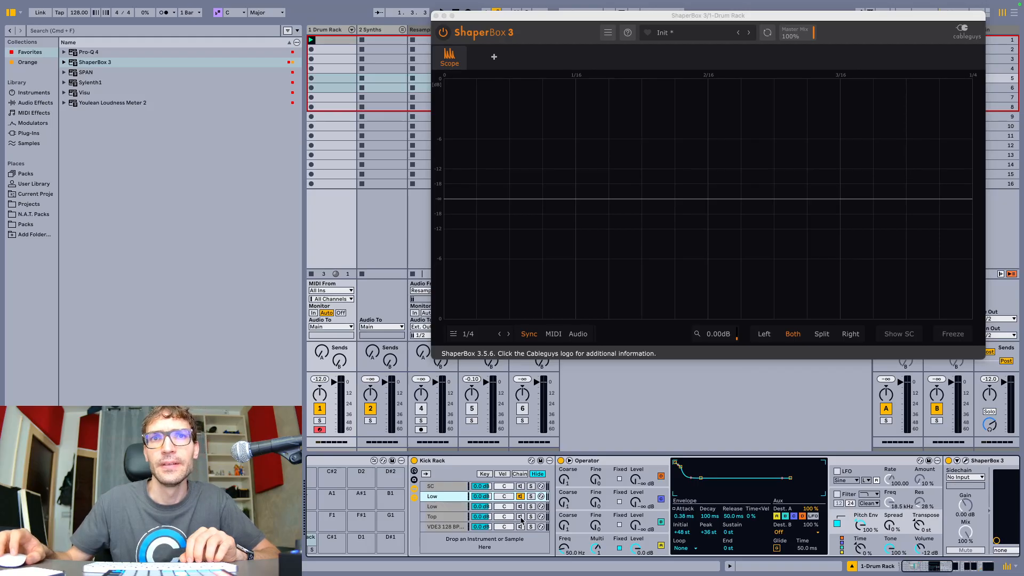
Activate the Top chain in the Kick Rack and play the kick with it.
click(520, 517)
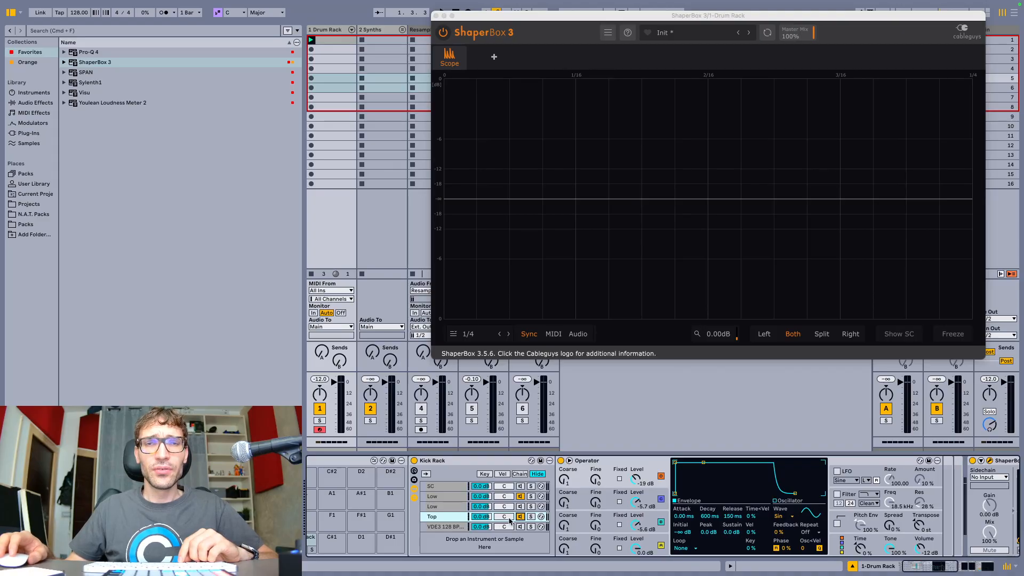
key(space)
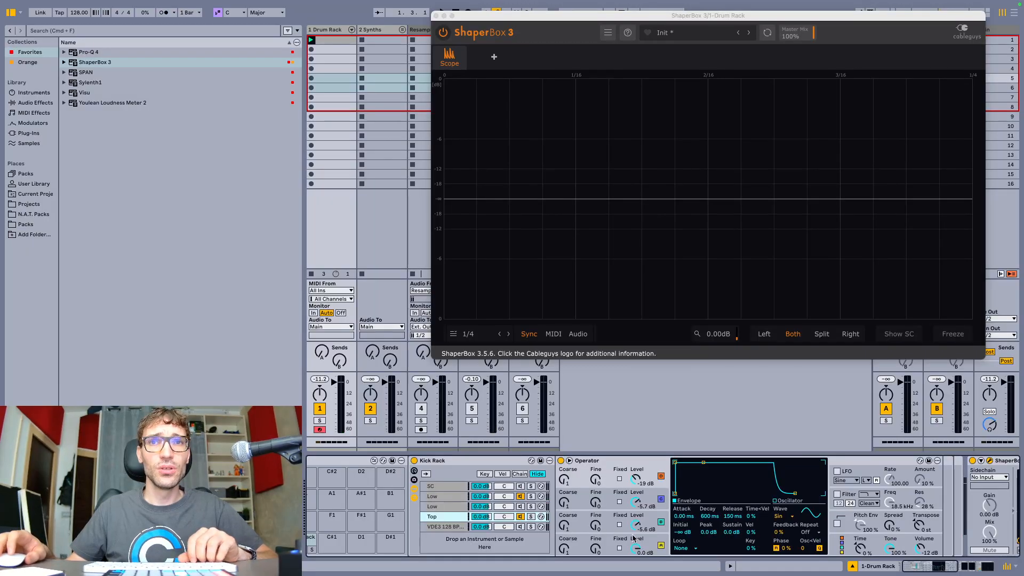
Try a longer decay on oscillator A's volume envelope in the Top chain's Operator, and undo it.
click(649, 541)
drag(707, 517, 708, 493)
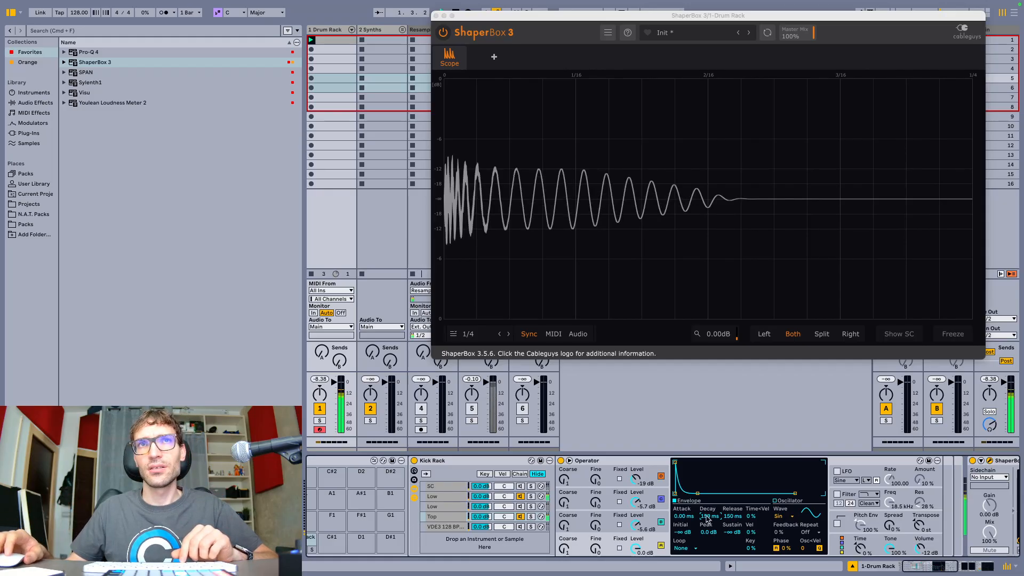
key(super+z)
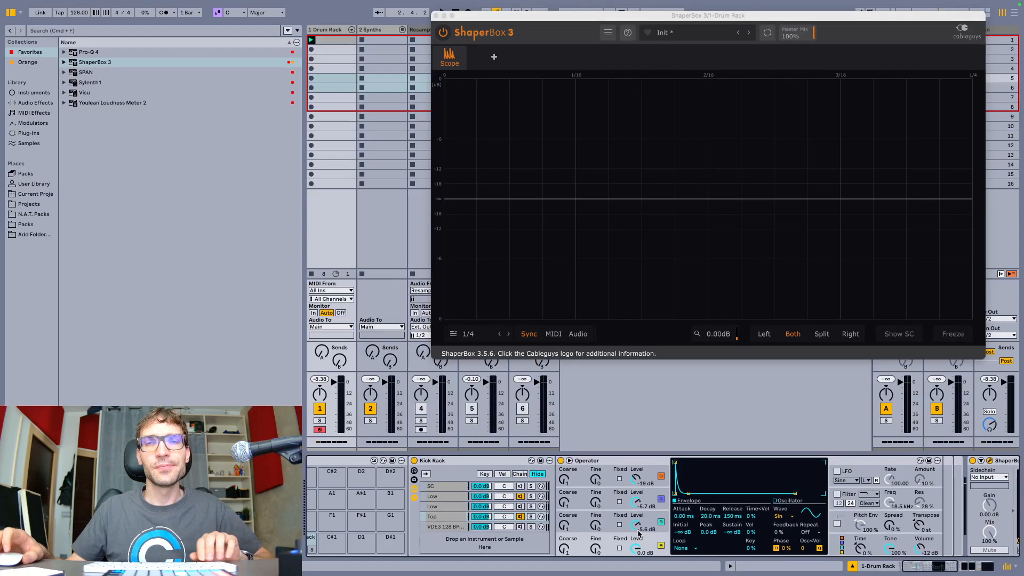
Try a lower level for the Top chain's oscillator C, undo it, and try its Coarse tuning at 17 during playback.
key(space)
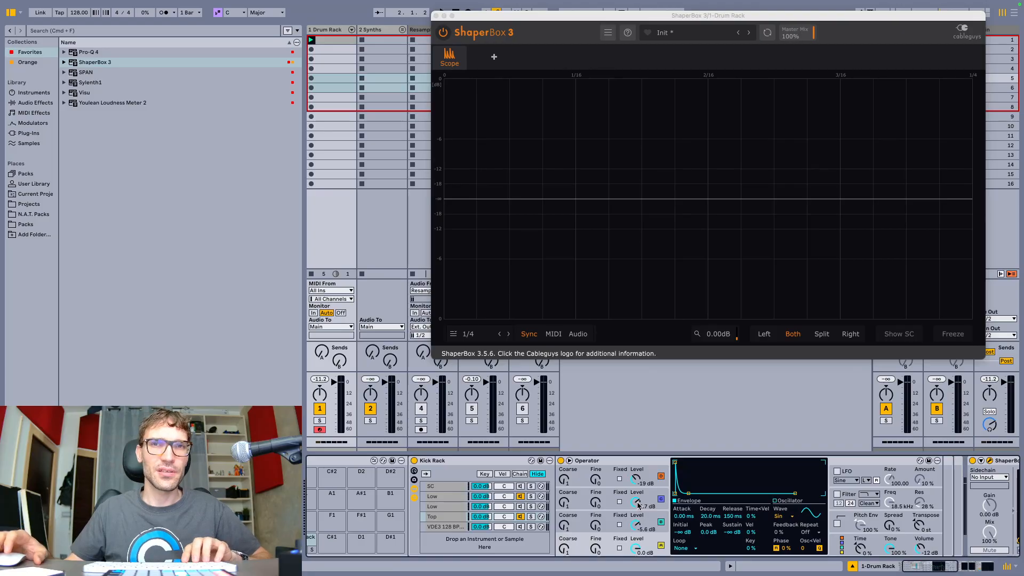
drag(637, 504, 638, 526)
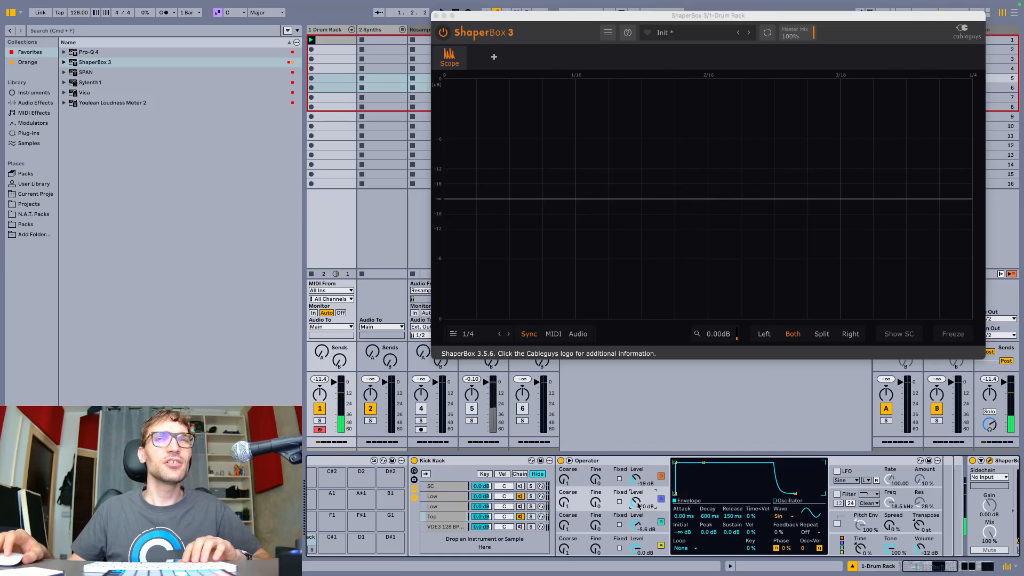
key(super+z)
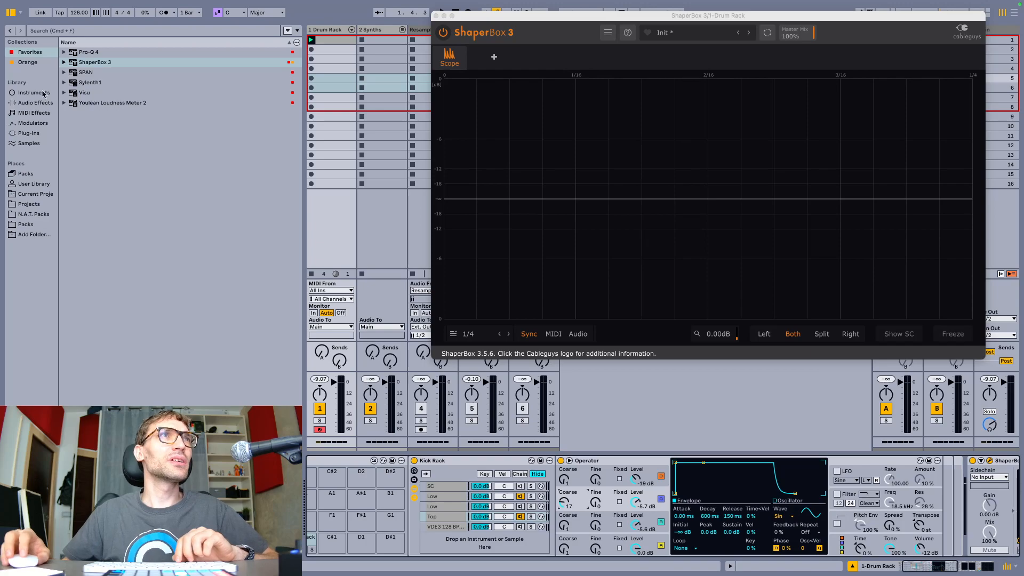
Add Pro-Q 4 from the Favorites, expand it to full screen and examine the kick's spectrum peaks, removing the stray bell band.
double_click(84, 52)
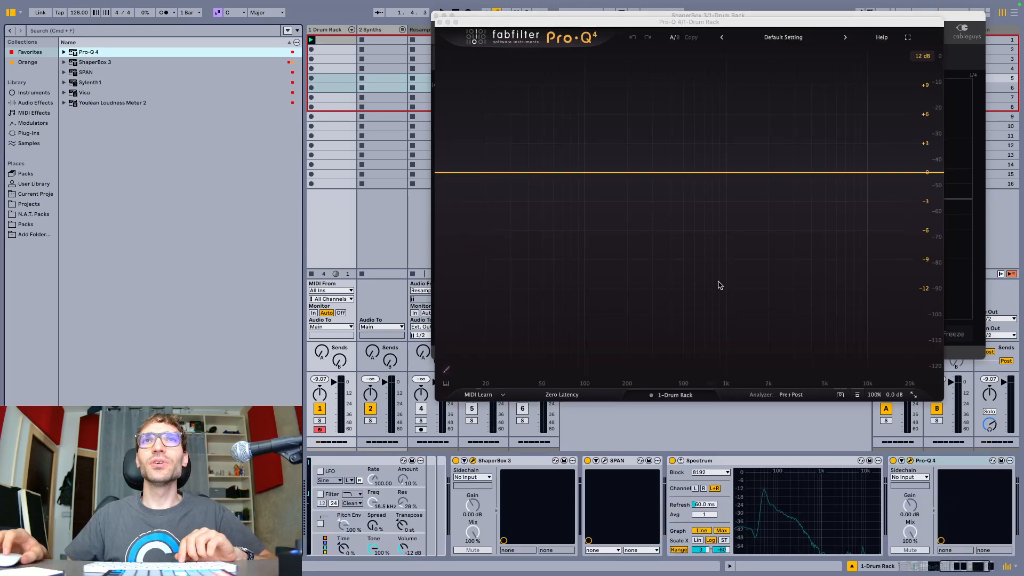
click(908, 40)
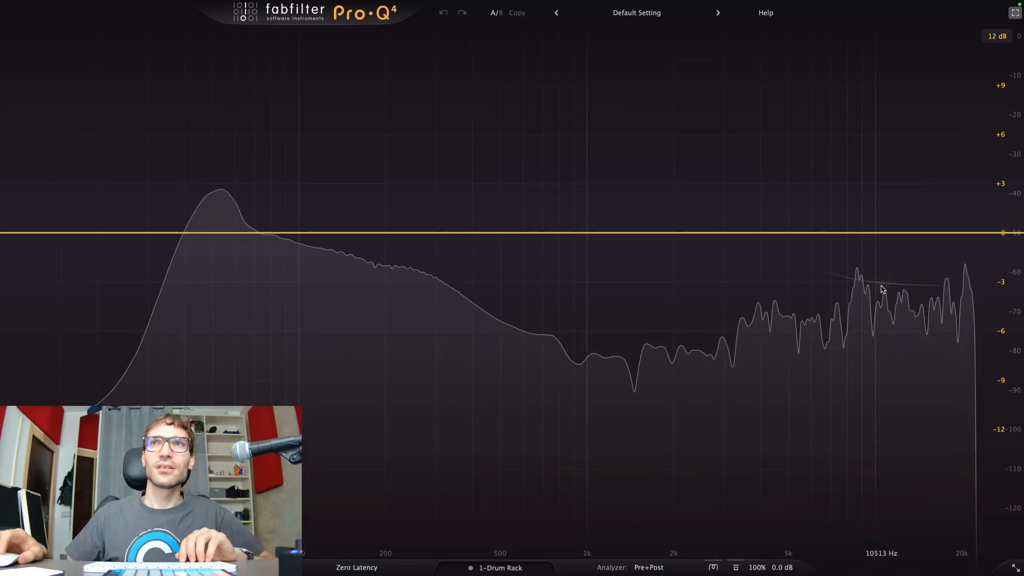
mouse_move(859, 448)
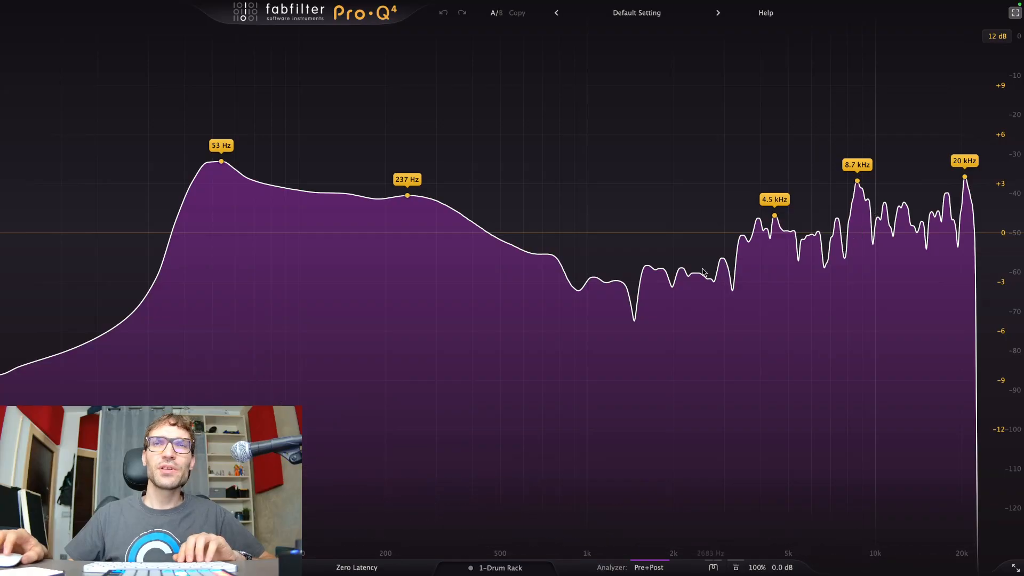
click(658, 178)
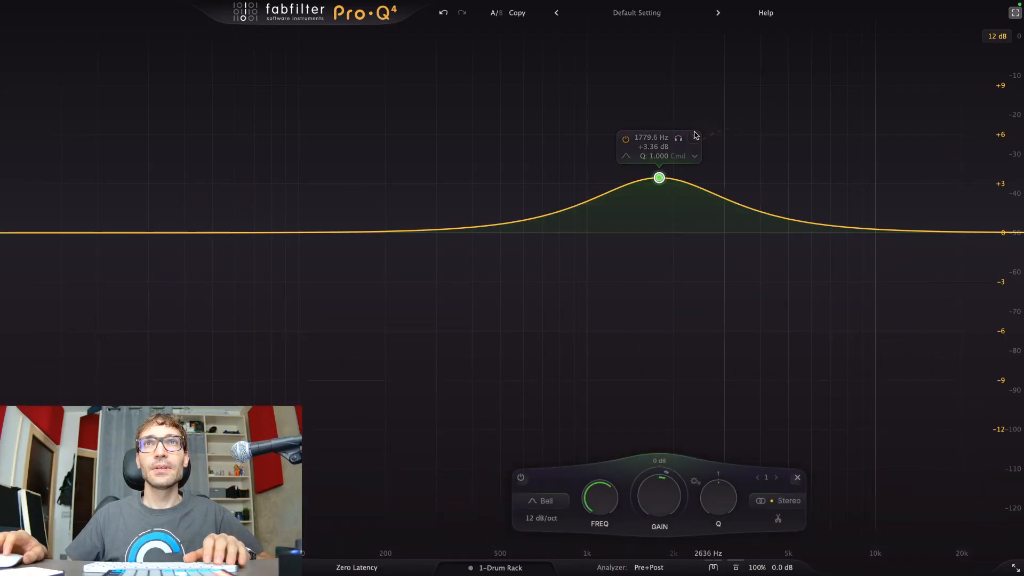
click(695, 136)
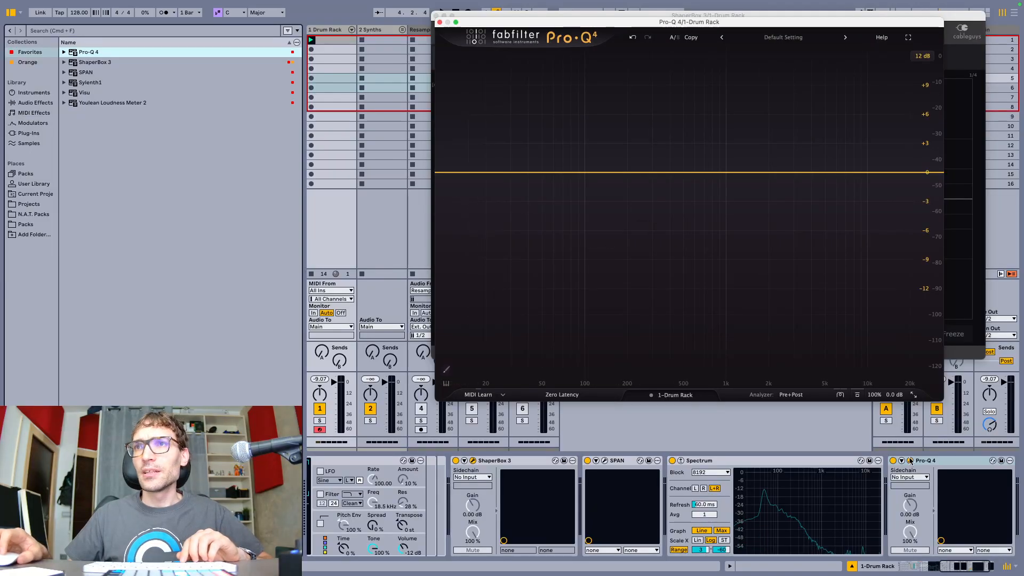
Delete Pro-Q 4 from the track and return to the Top chain's Operator.
click(928, 462)
key(Delete)
scroll(818, 470, left, 10)
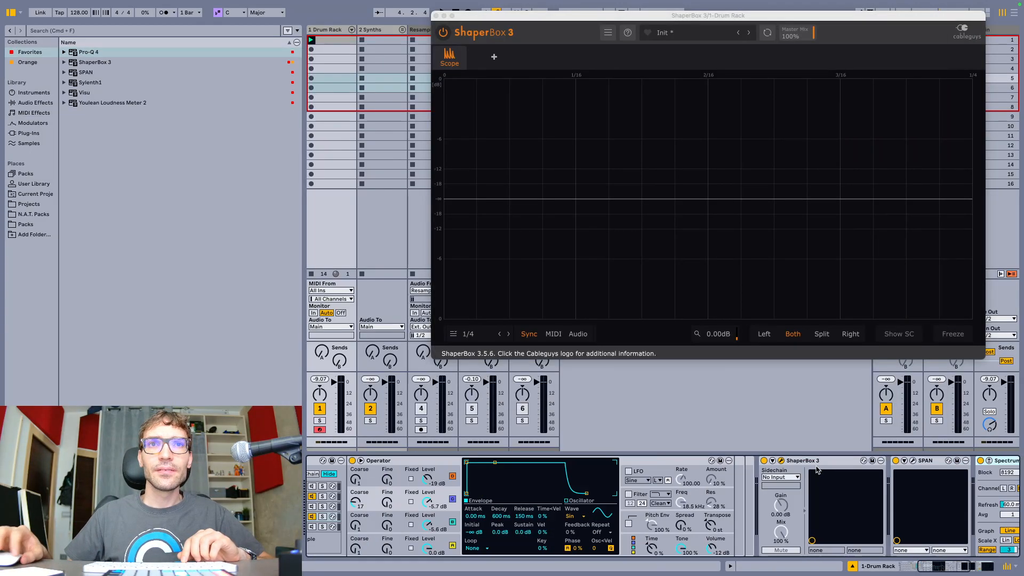
Set the Top chain's oscillator A envelope to Initial 0.0 dB and Attack 2.56 ms while playing the kick.
key(space)
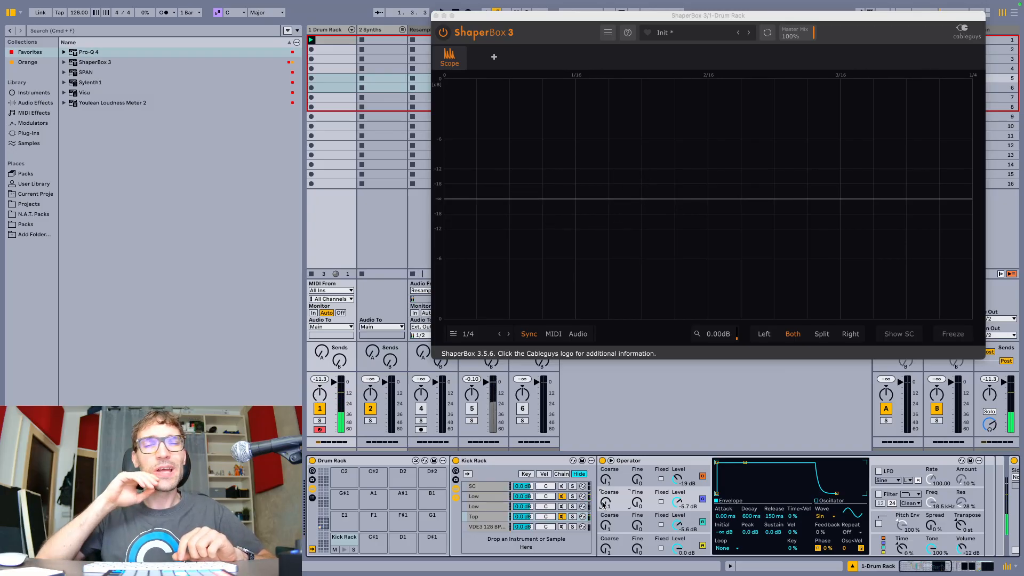
click(701, 541)
drag(723, 518, 719, 464)
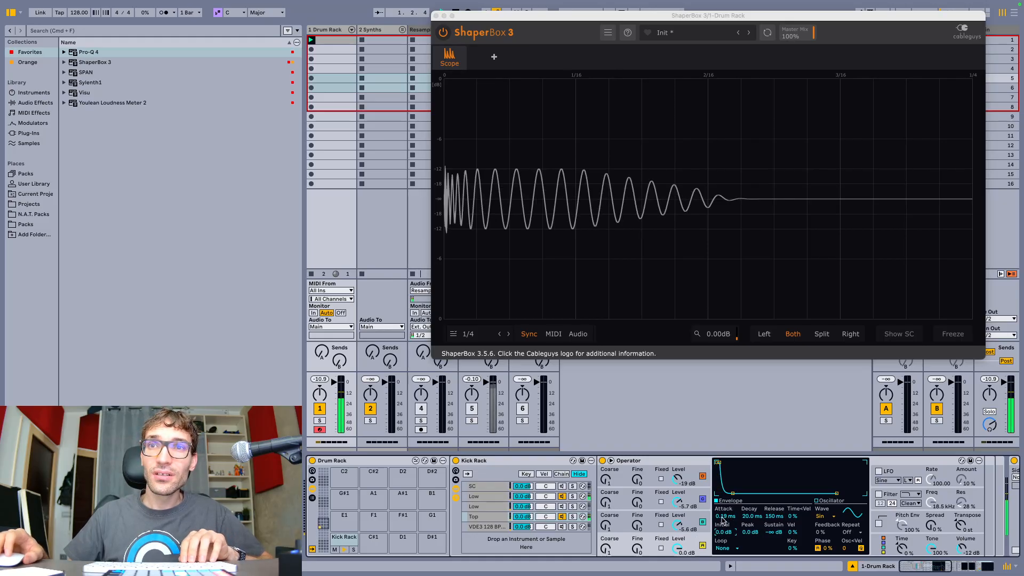
drag(723, 516, 724, 512)
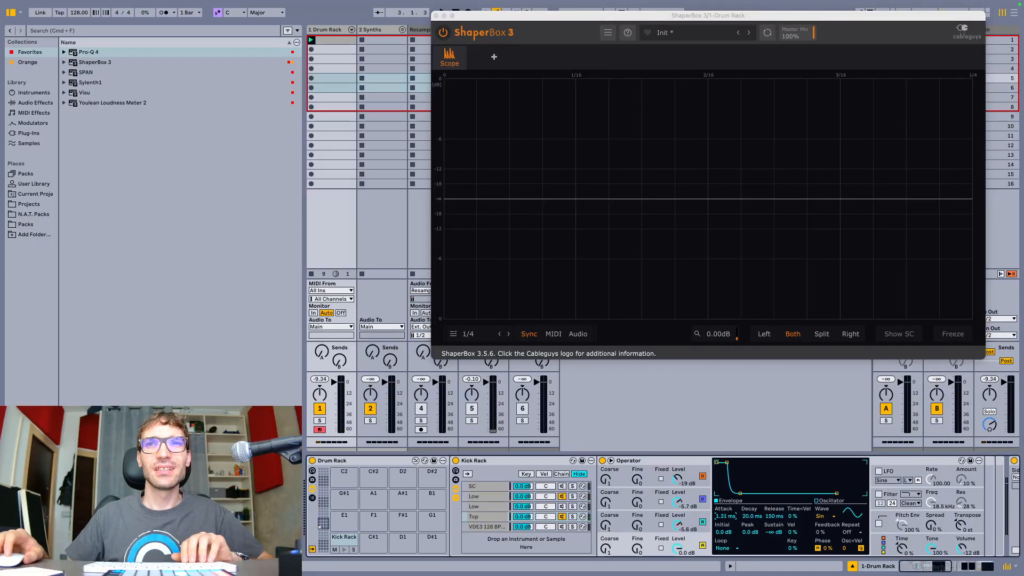
drag(717, 515, 718, 509)
key(space)
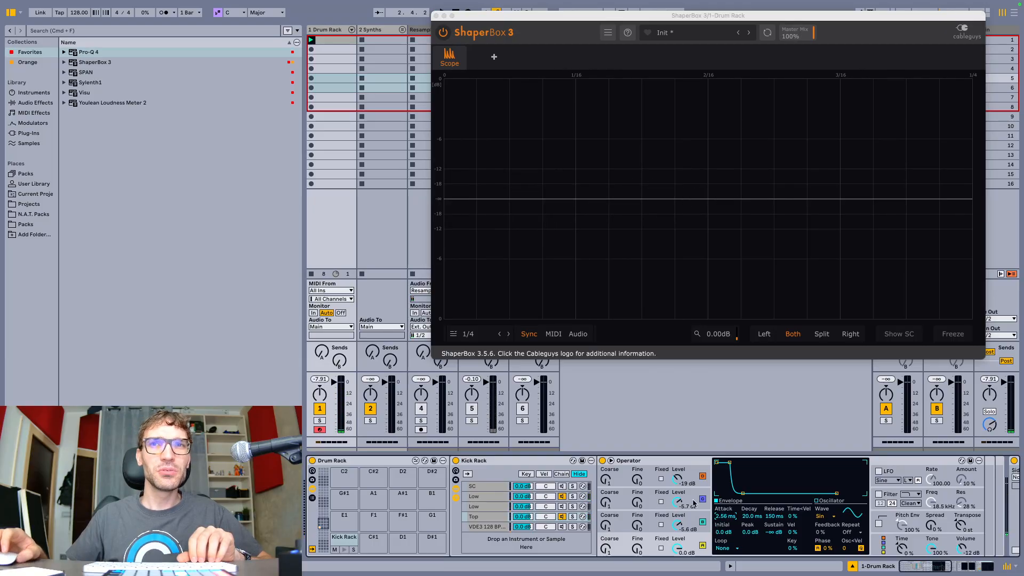
Add Pro-Q 4 from the Favorites to the Drum Rack track, expand it to full screen and examine the kick's spectrum during playback.
double_click(98, 55)
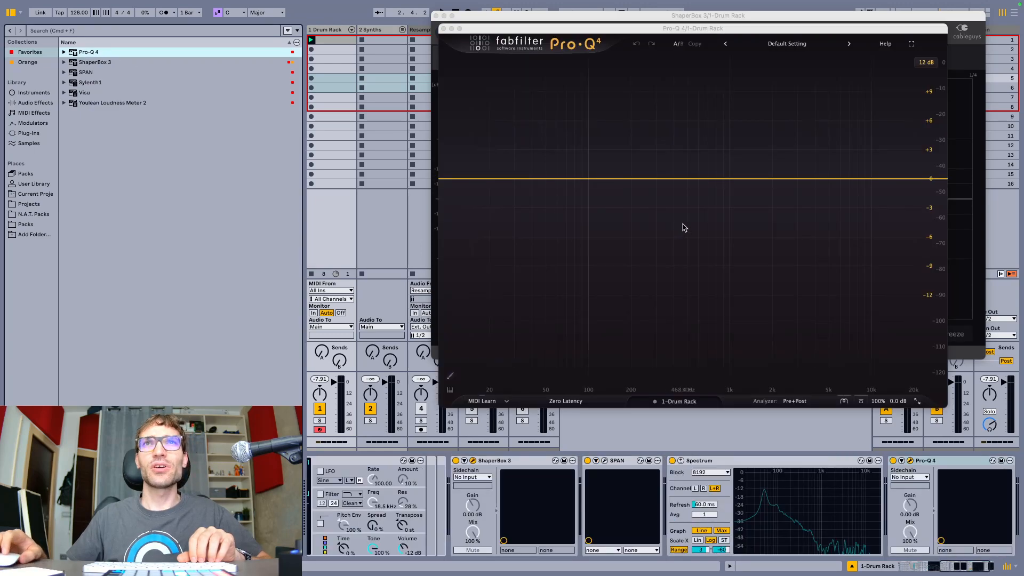
click(910, 45)
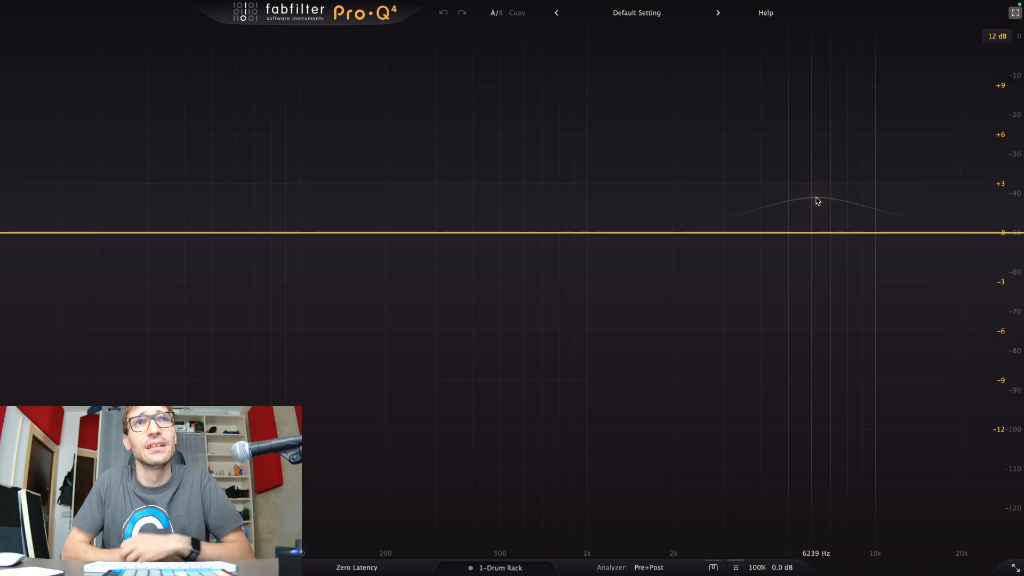
key(space)
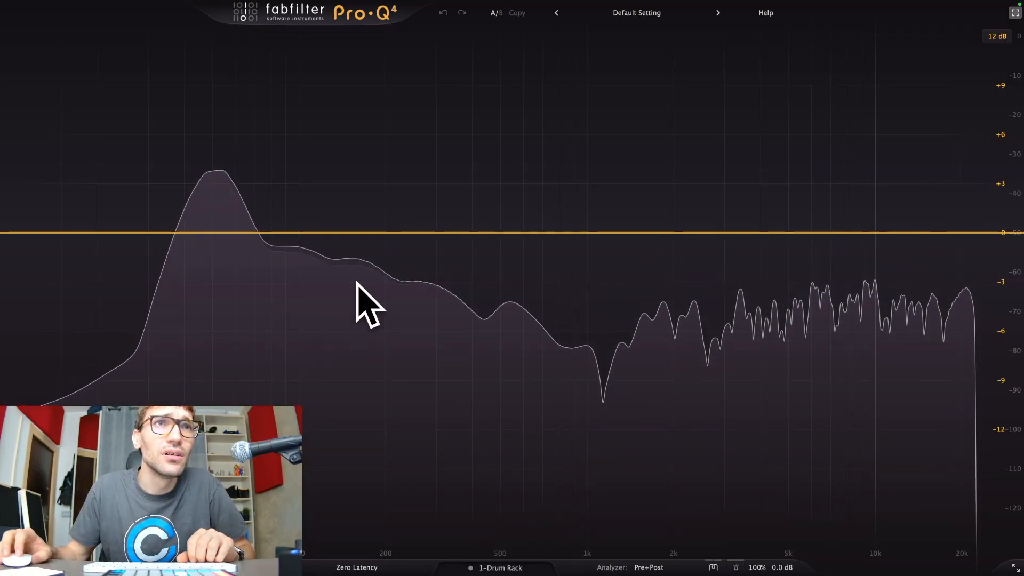
key(space)
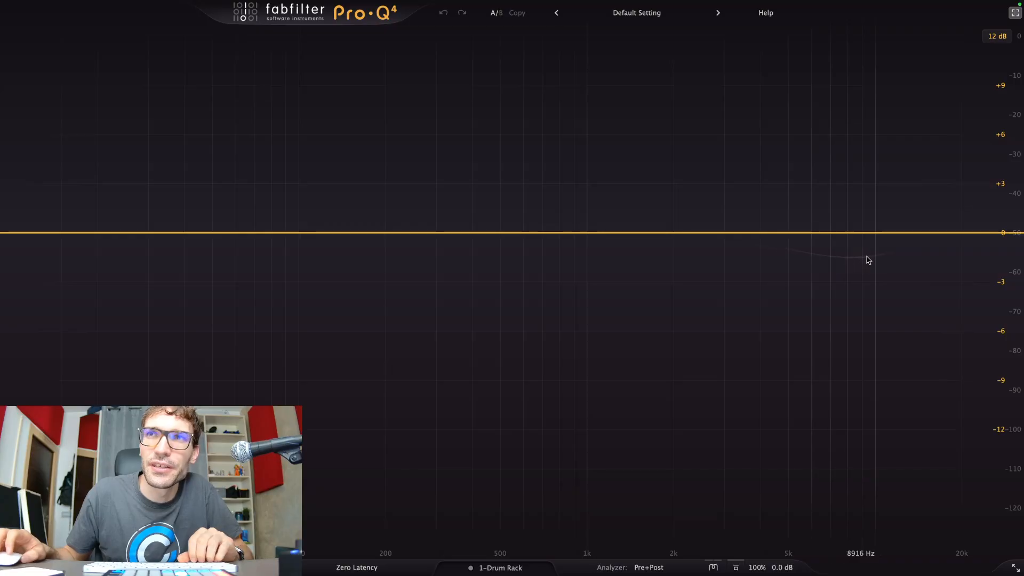
key(space)
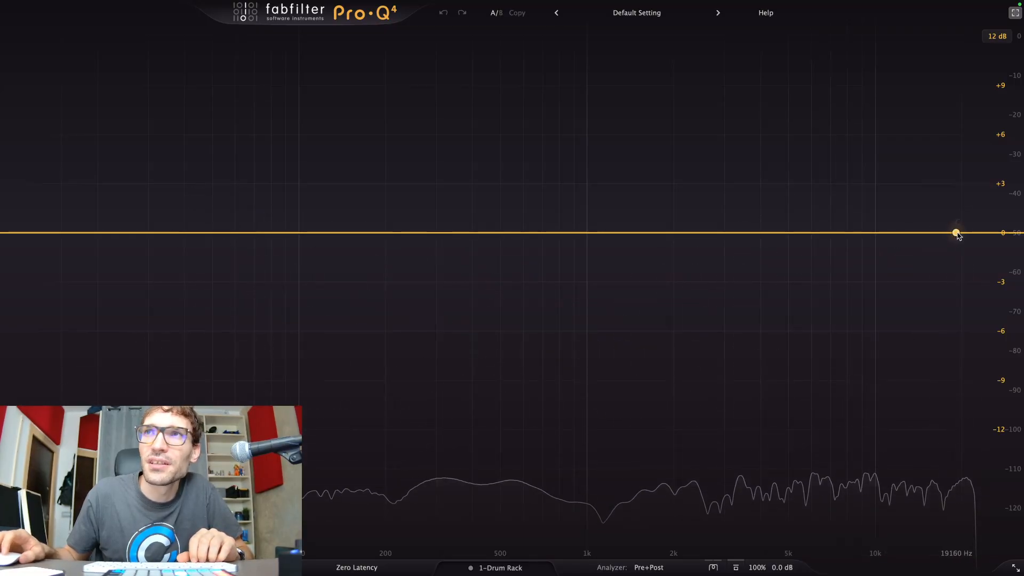
Add a High Cut band in Pro-Q 4 just below 20 kHz and steepen its slope to 48 dB/oct.
click(908, 242)
scroll(908, 242, up, 3)
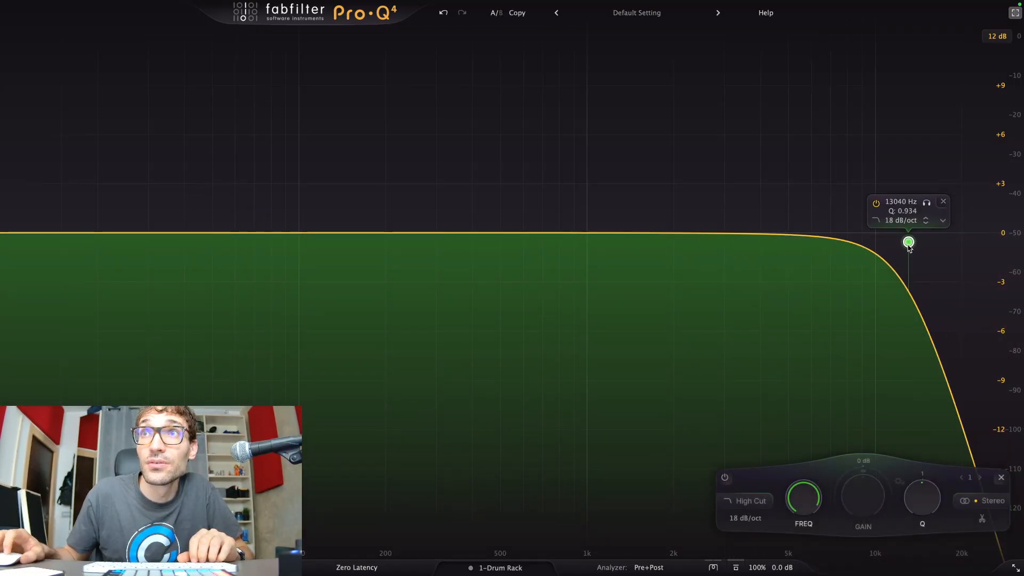
drag(908, 243, 945, 234)
scroll(962, 233, up, 1)
scroll(952, 233, up, 1)
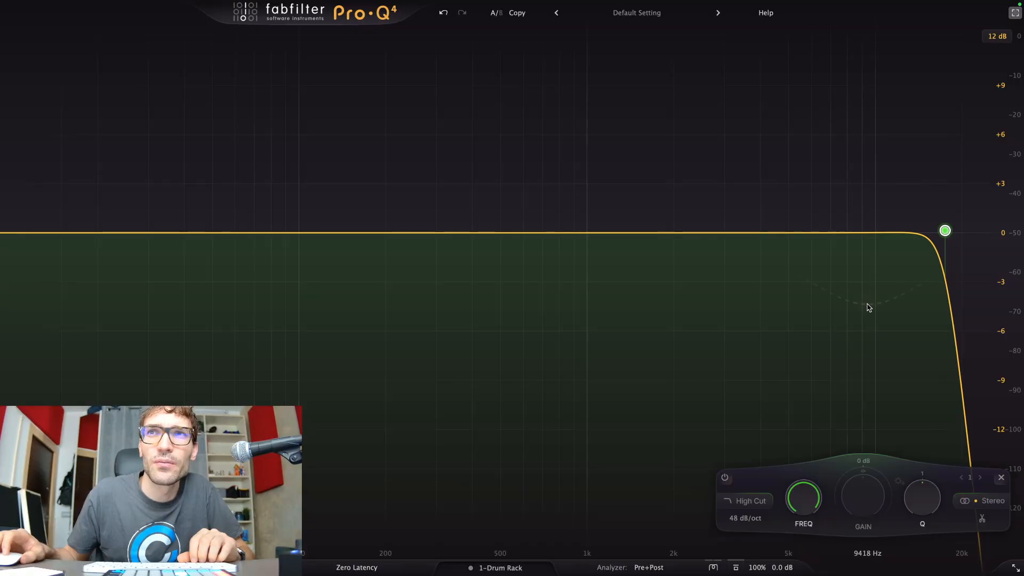
Grab the 10 kHz spectrum peak as a bell band, set its slope to 30 dB/oct, and widen it into a cut of about 4.7 dB near 6.5 kHz.
key(space)
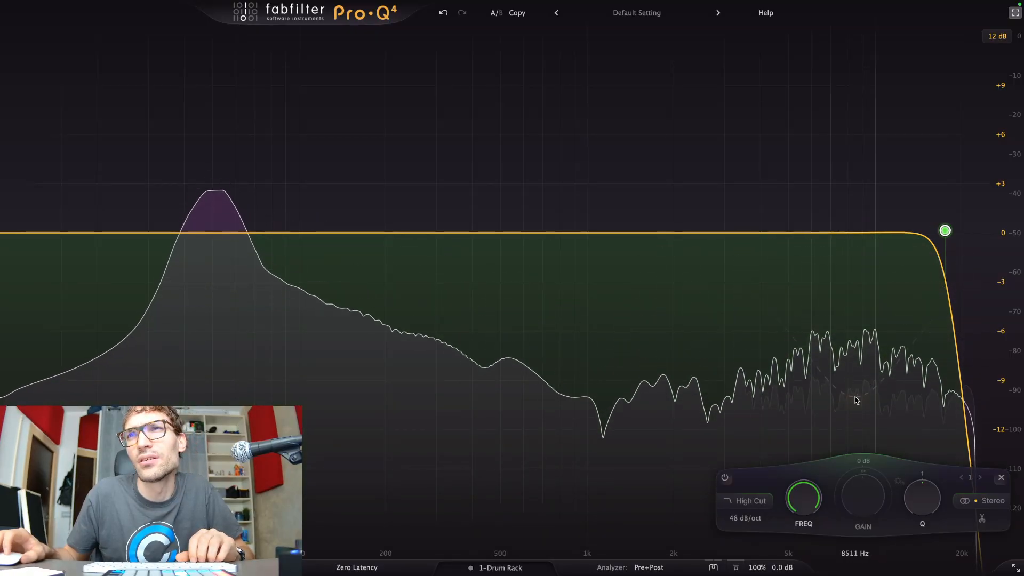
mouse_move(857, 401)
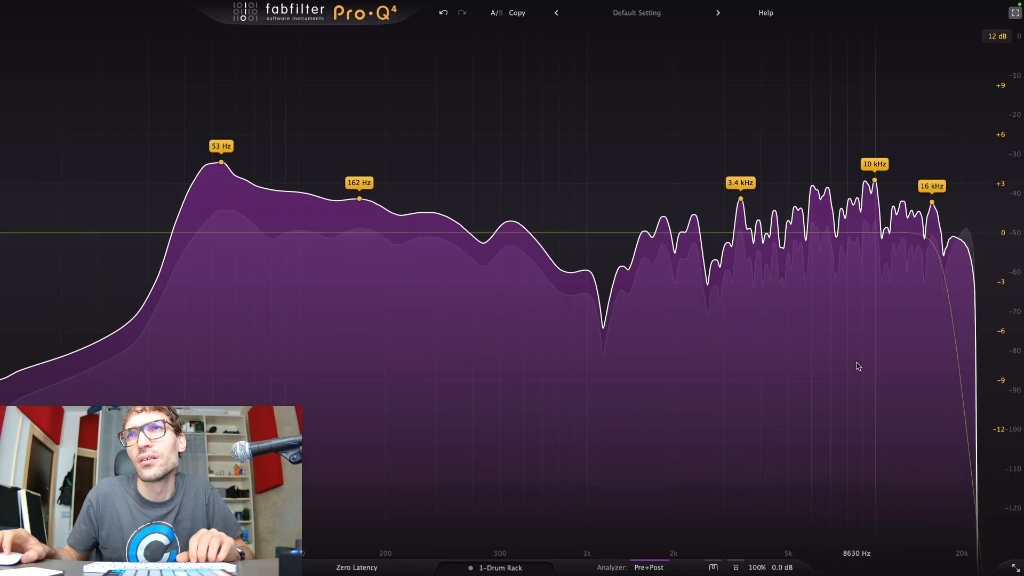
mouse_move(873, 176)
mouse_down()
mouse_move(872, 265)
mouse_move(873, 180)
mouse_up()
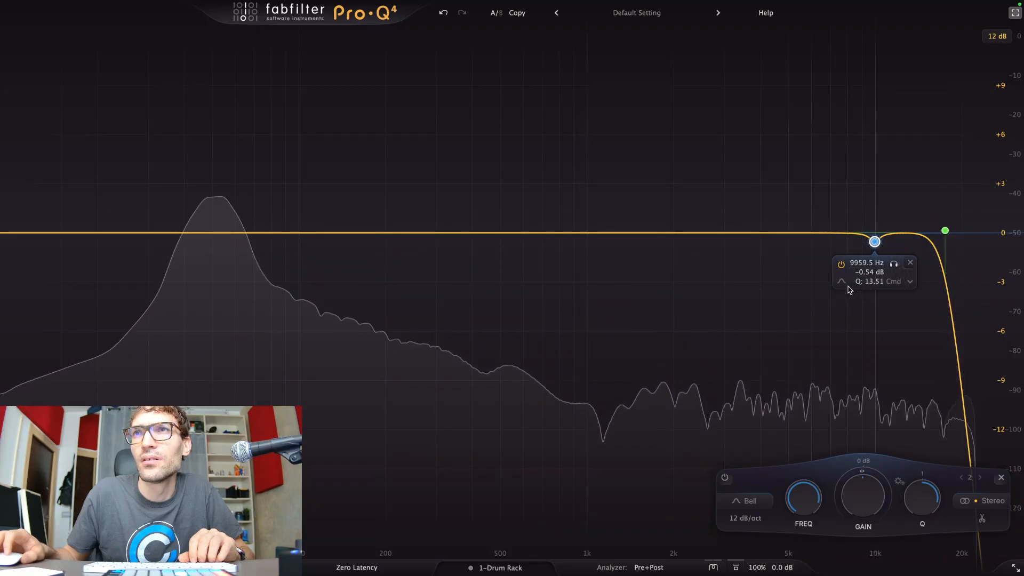
scroll(762, 516, up, 3)
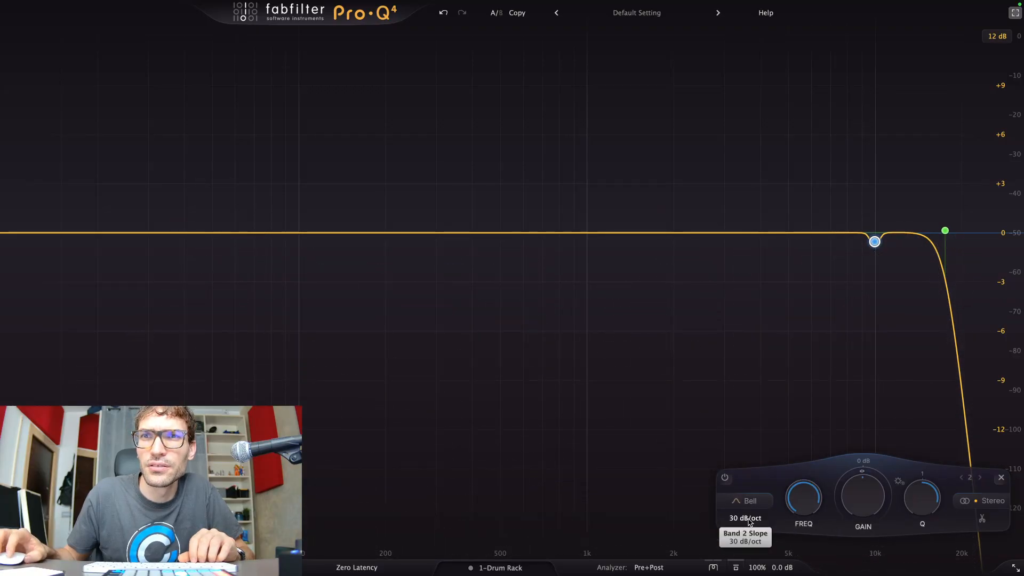
drag(875, 241, 823, 269)
scroll(823, 270, down, 10)
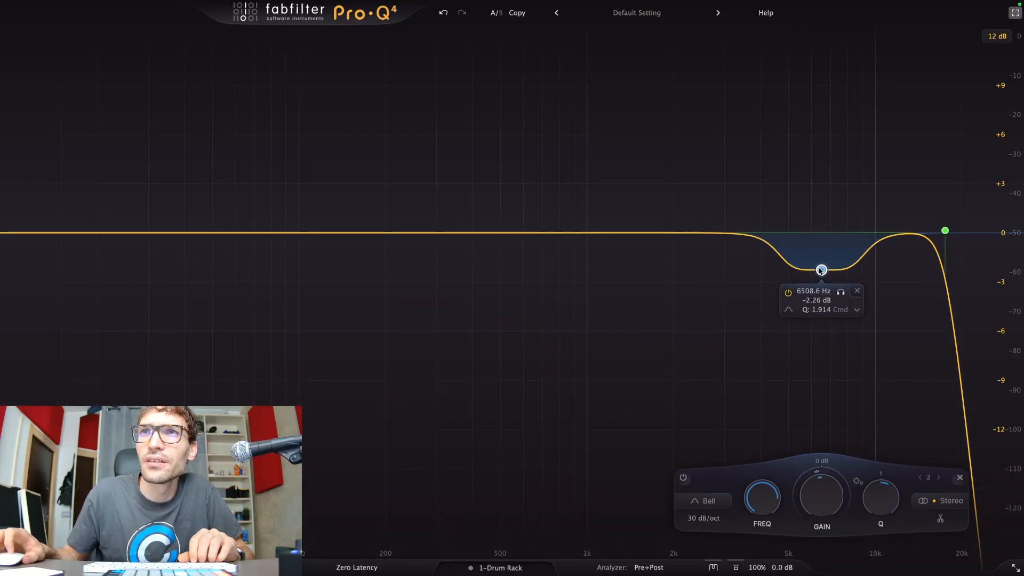
scroll(821, 270, up, 3)
drag(822, 269, 819, 310)
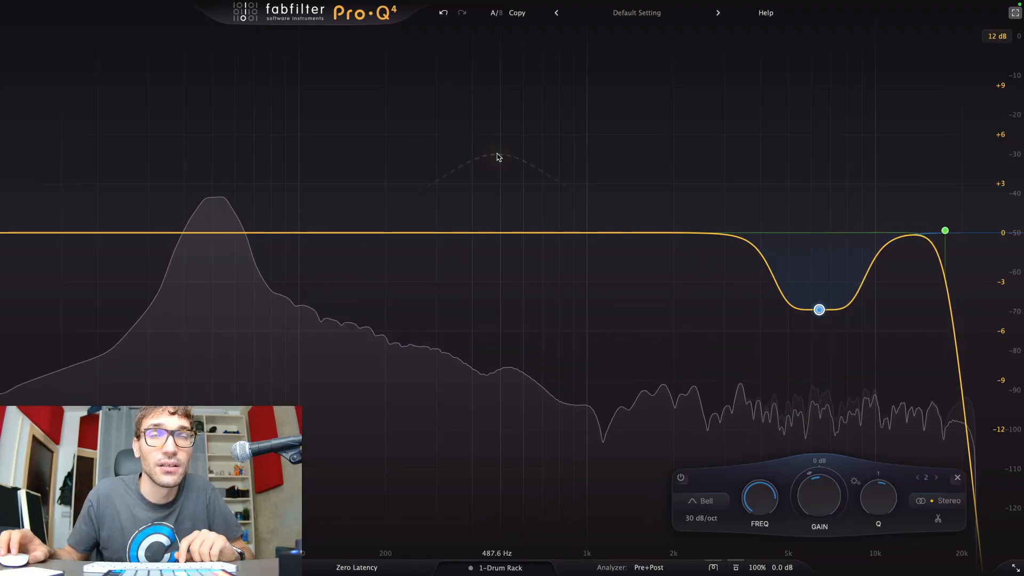
Close the full-screen Pro-Q 4 and move it from the end of the track into the Top chain, directly after Operator.
key(Escape)
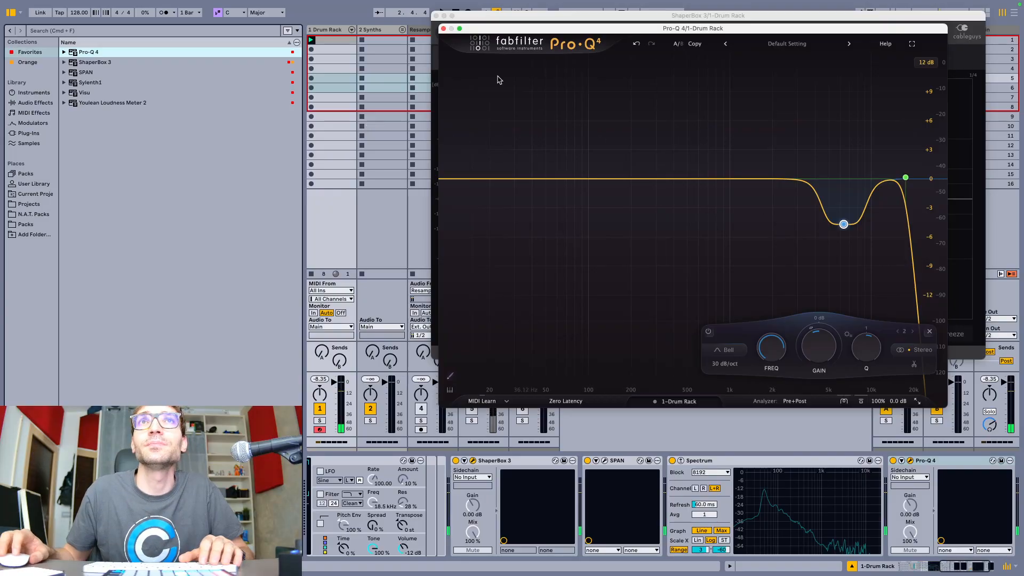
click(442, 29)
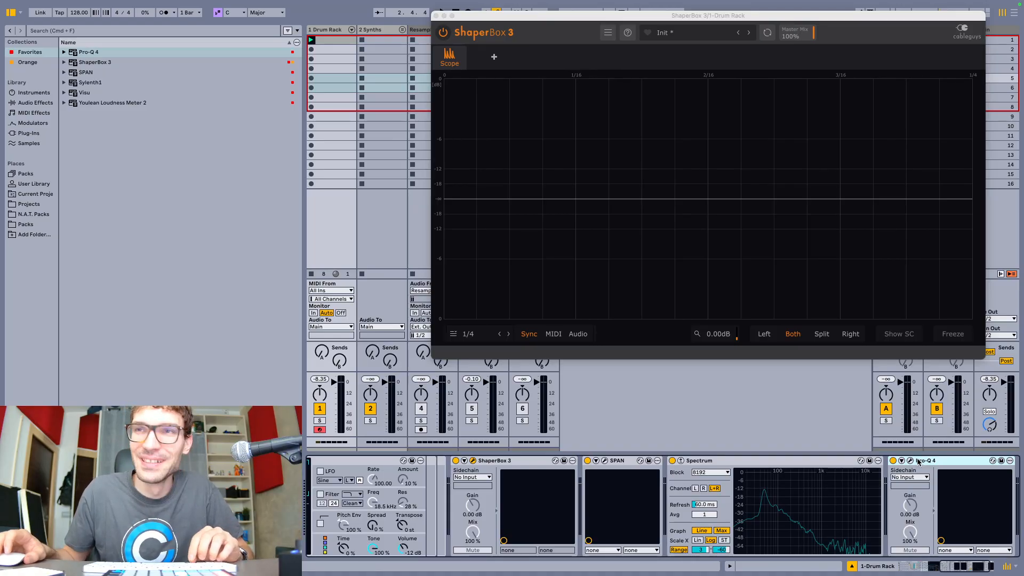
scroll(693, 507, left, 10)
click(473, 516)
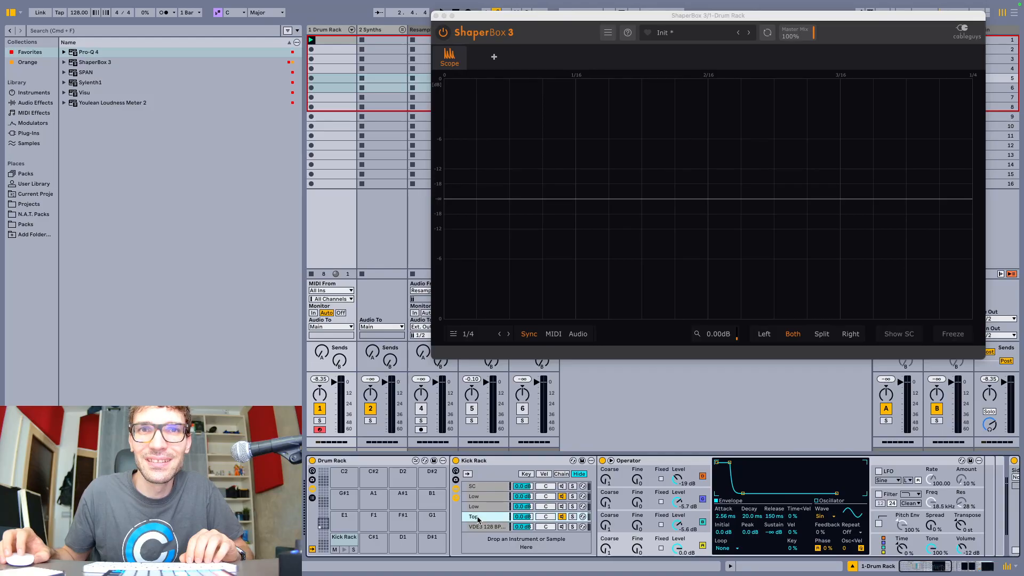
scroll(969, 489, right, 3)
click(940, 496)
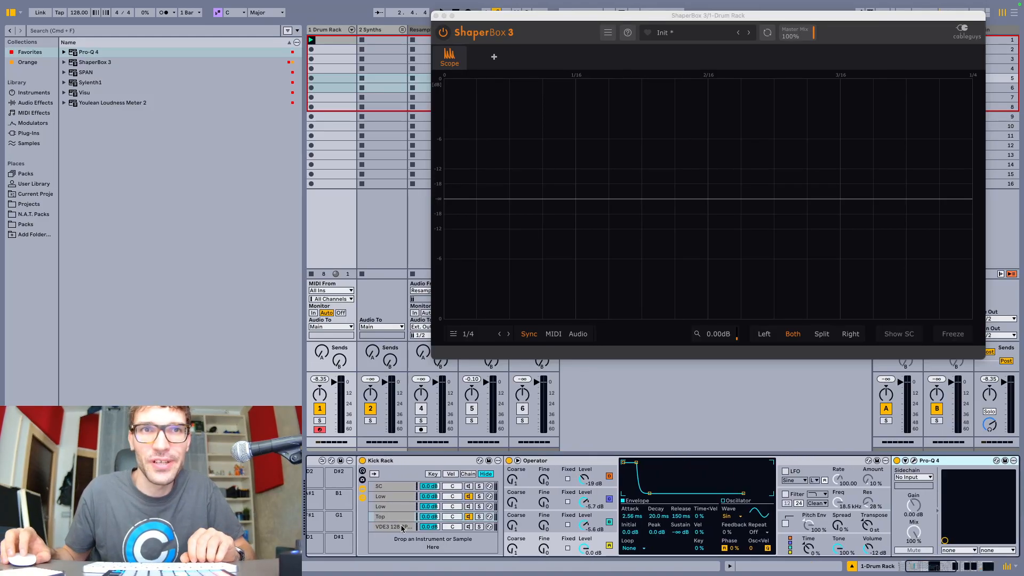
Copy the edited Top chain and revert the set through the undo history to the oscillator frequency change preceding the attack and EQ edits.
click(402, 517)
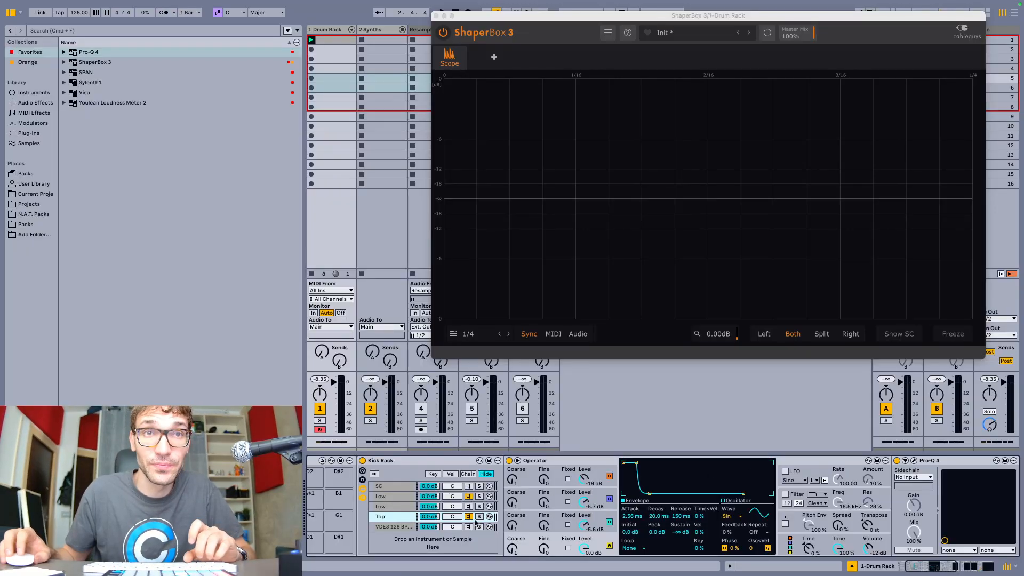
key(super+z)
key(super+z)
key(super+z)
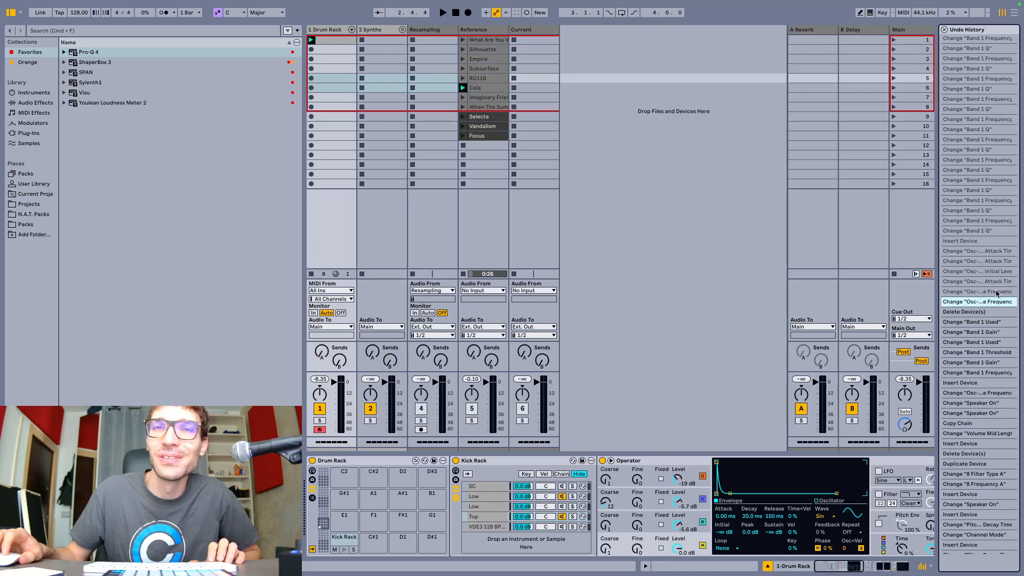
click(996, 292)
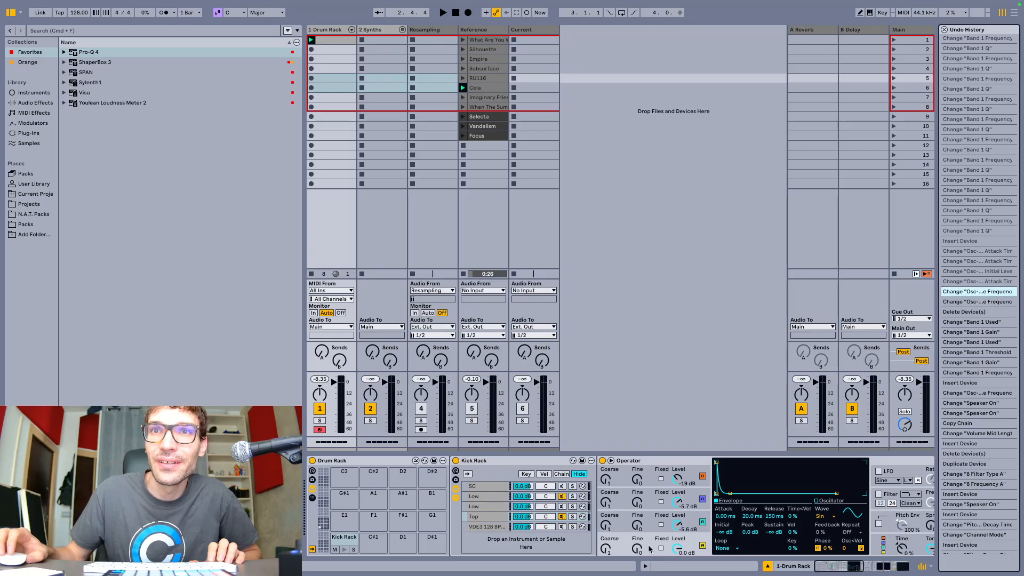
key(space)
key(space)
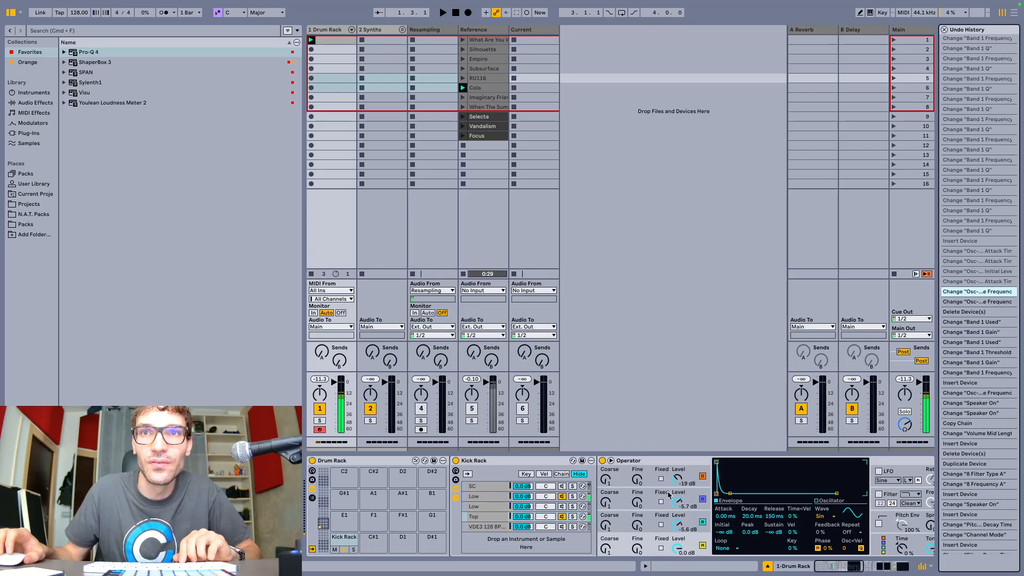
click(944, 31)
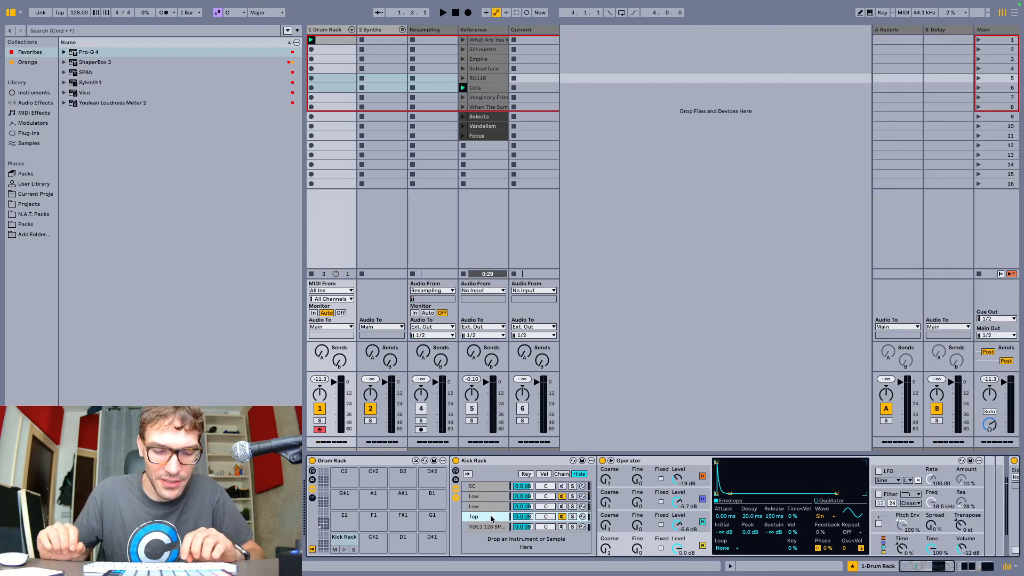
Place the copied Top chain with the slower attack and Pro-Q 4 below the original Top chain in the Kick Rack.
key(super+d)
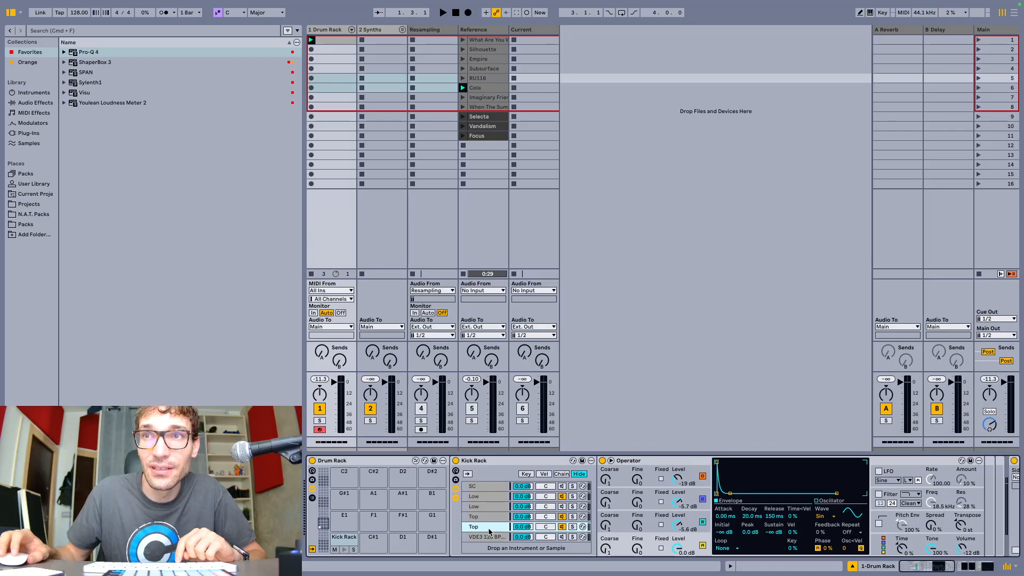
click(488, 517)
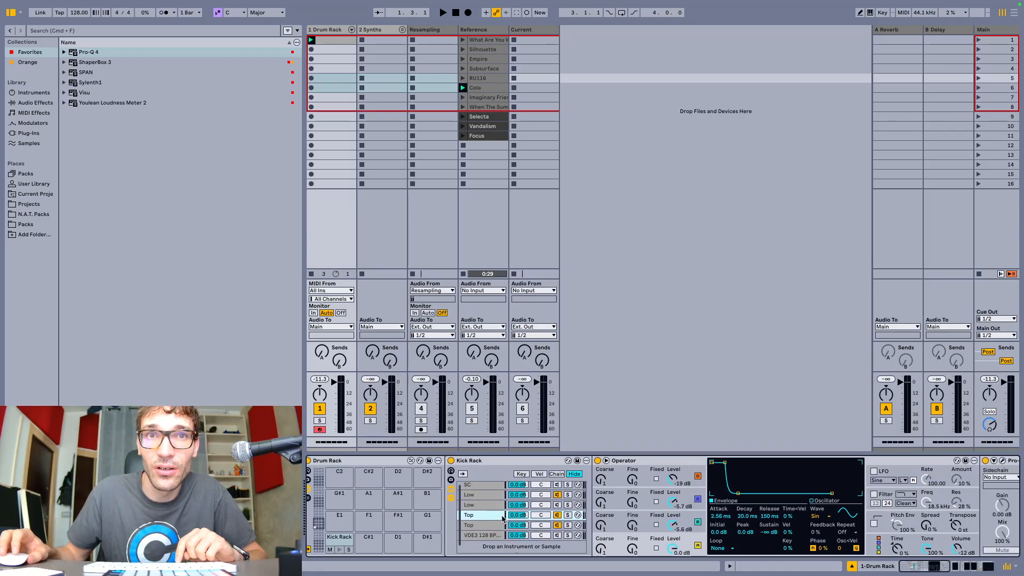
click(486, 525)
drag(485, 517, 486, 515)
Compare the two Top chains by switching them on and off, leaving the original active and the Pro-Q 4 copy off.
click(556, 516)
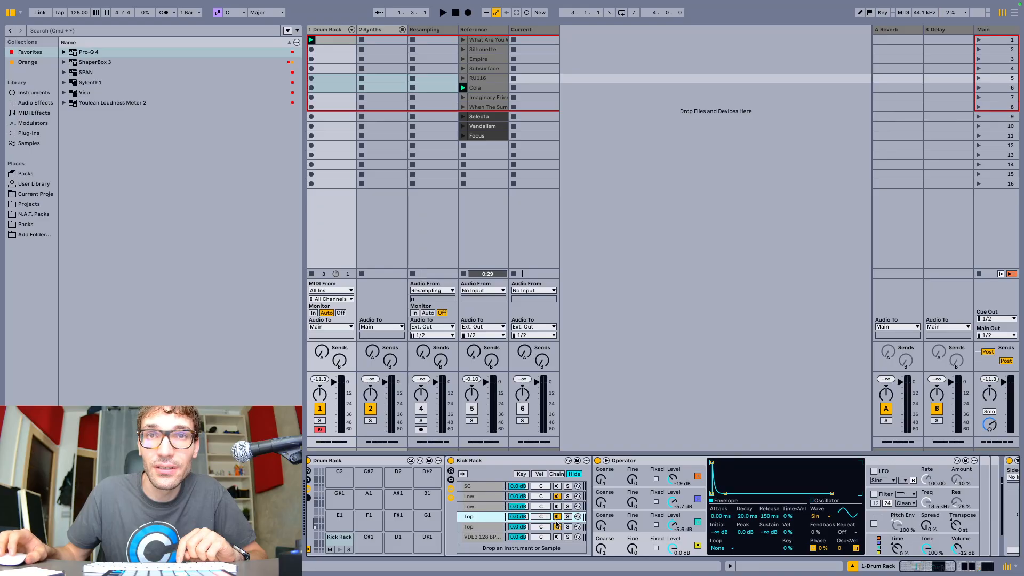
key(space)
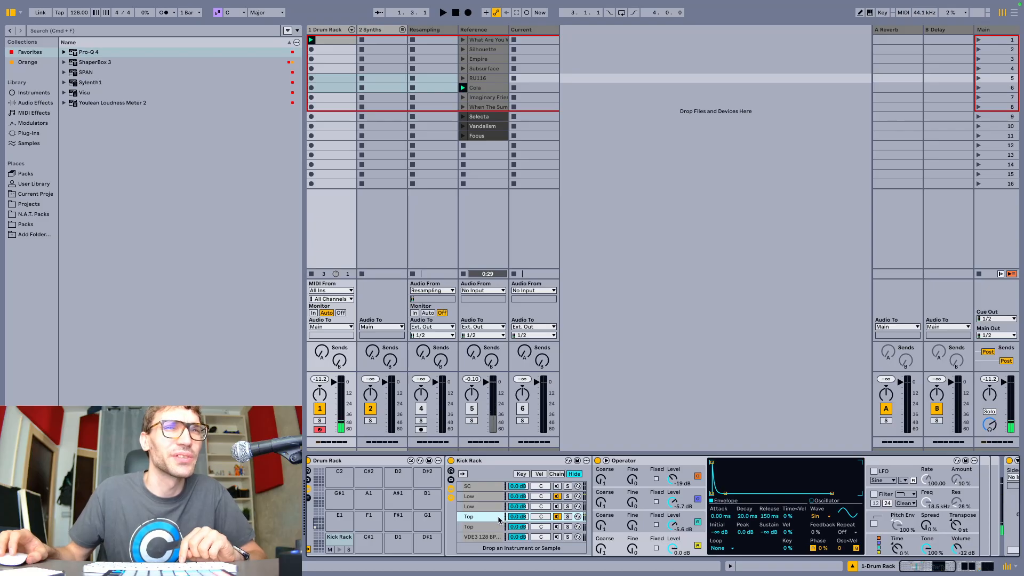
click(556, 526)
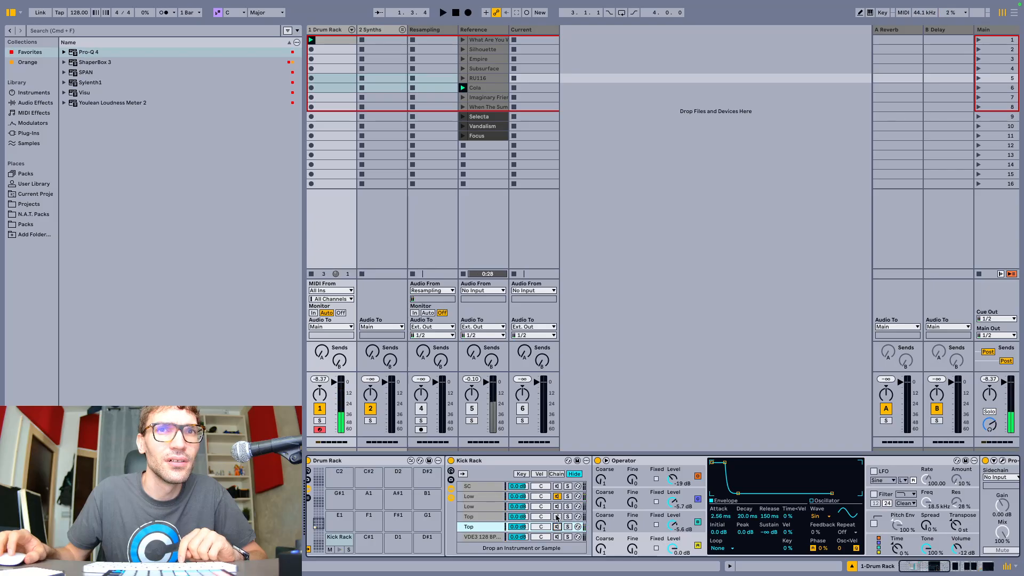
click(557, 526)
click(556, 516)
key(space)
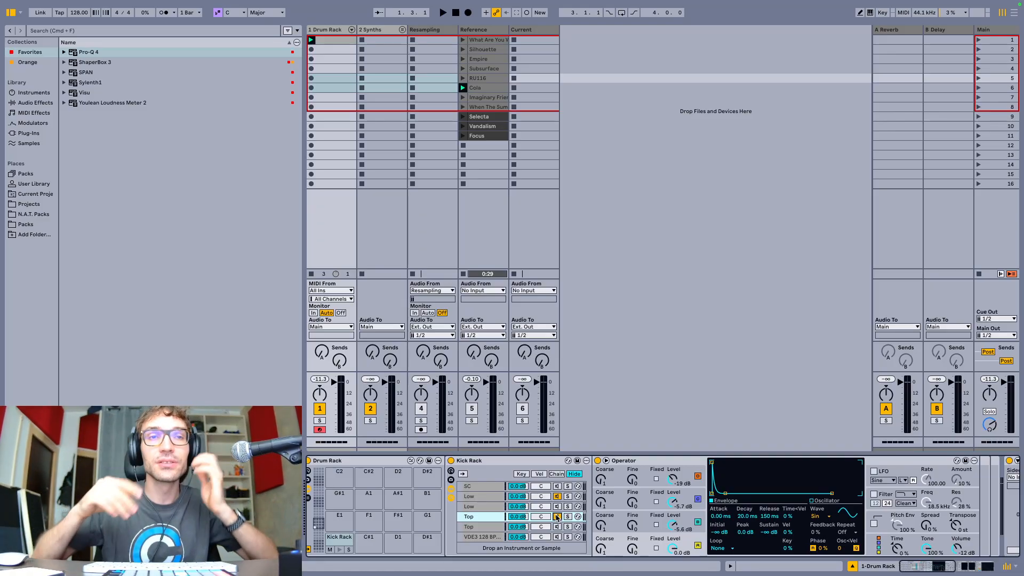
Solo the VDE3 128 BPM sample chain, fold its EQ Eight and listen to the reference kick.
click(562, 536)
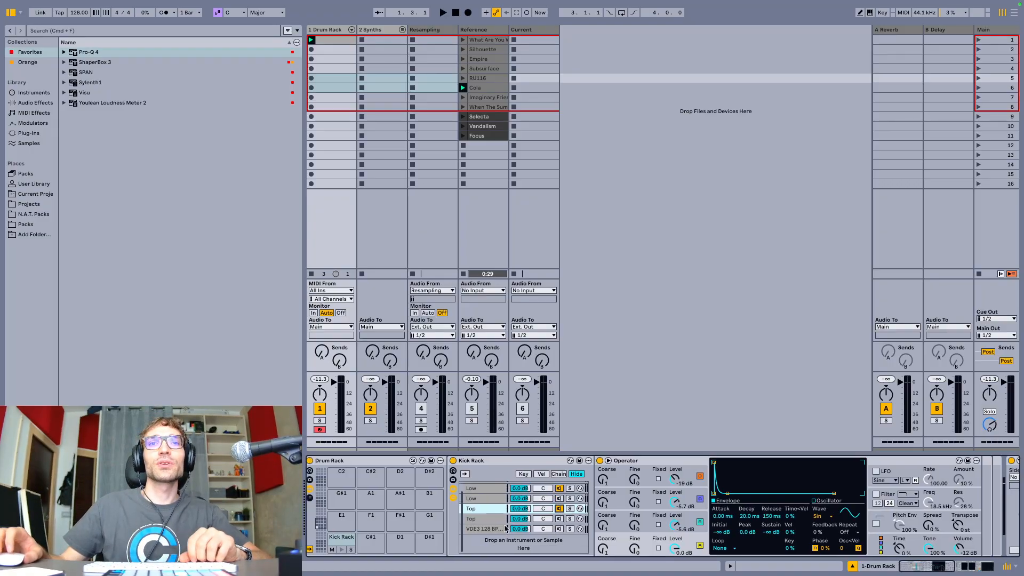
click(569, 528)
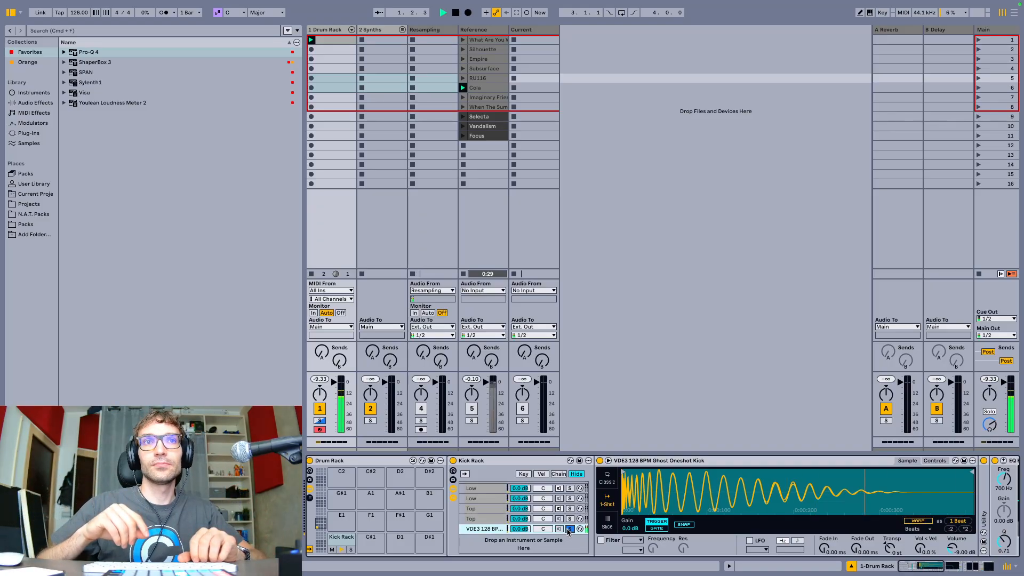
scroll(954, 509, right, 4)
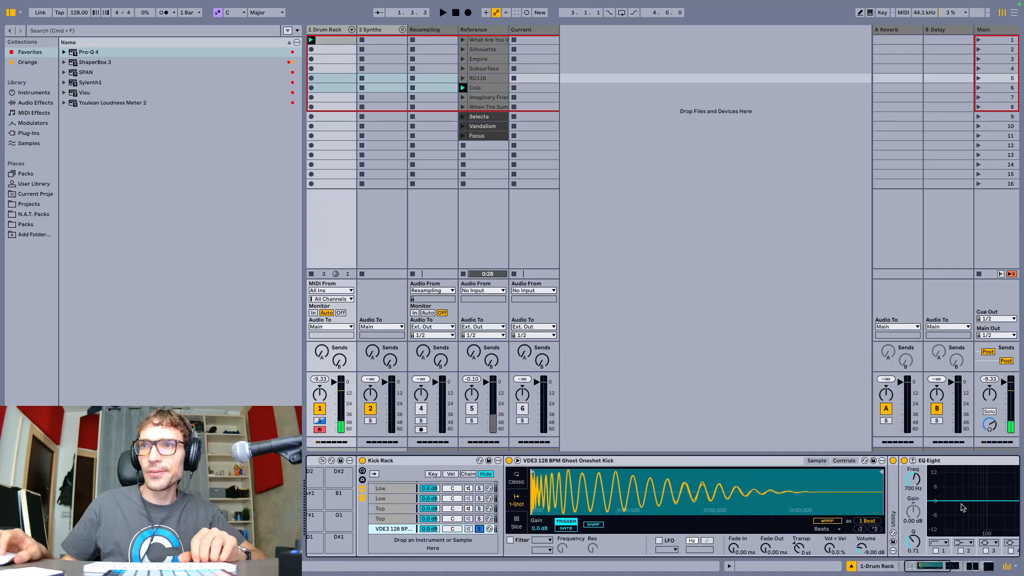
double_click(906, 463)
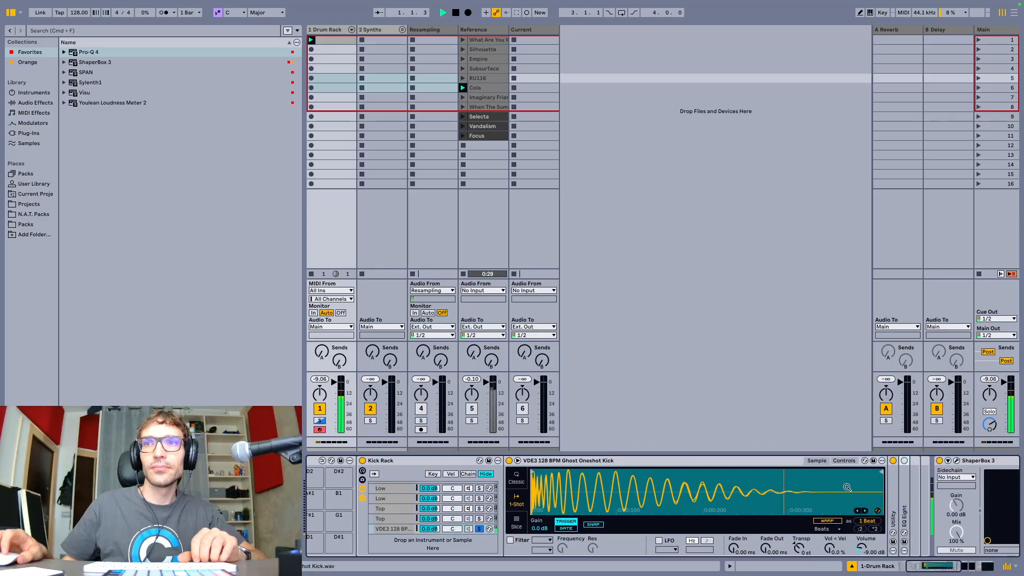
key(space)
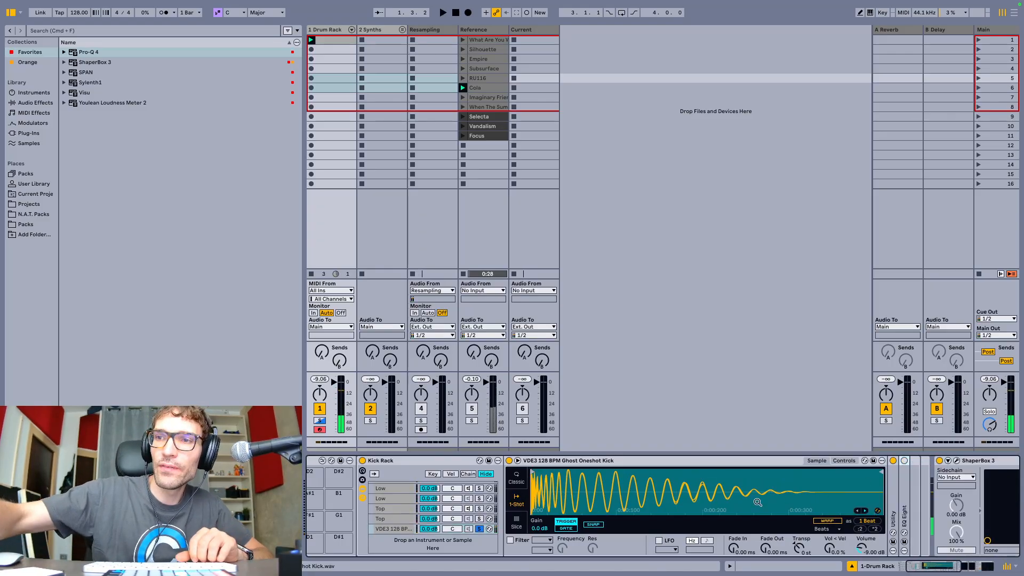
key(space)
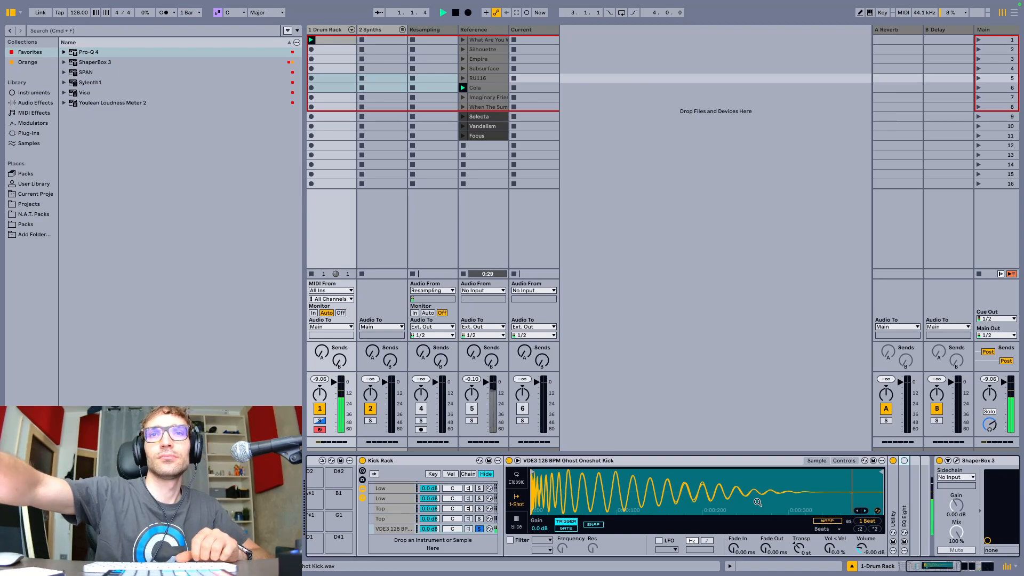
key(space)
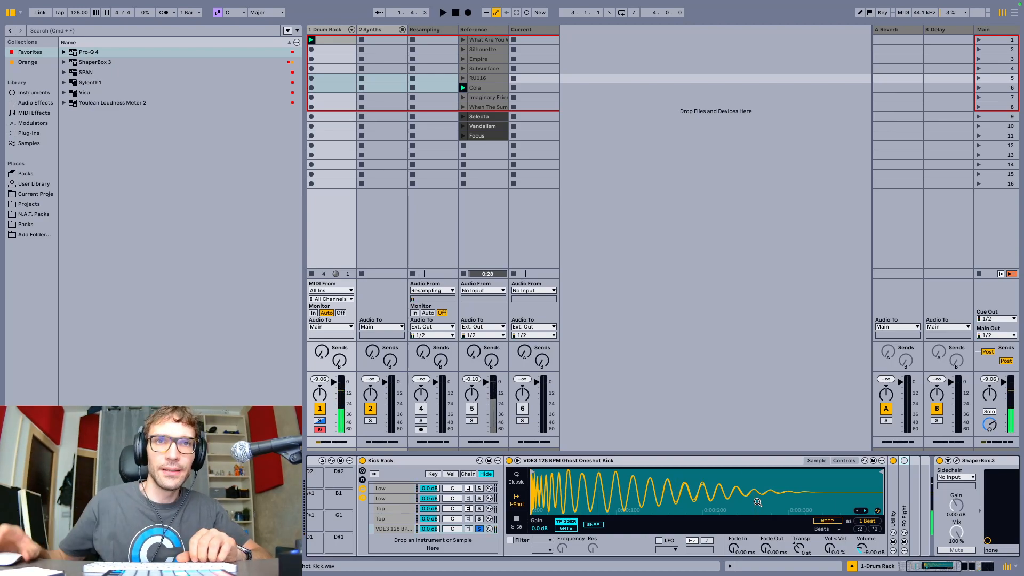
Unsolo the VDE3 128 BPM sample chain and play the layered kick from the active Low and Top chains.
click(479, 528)
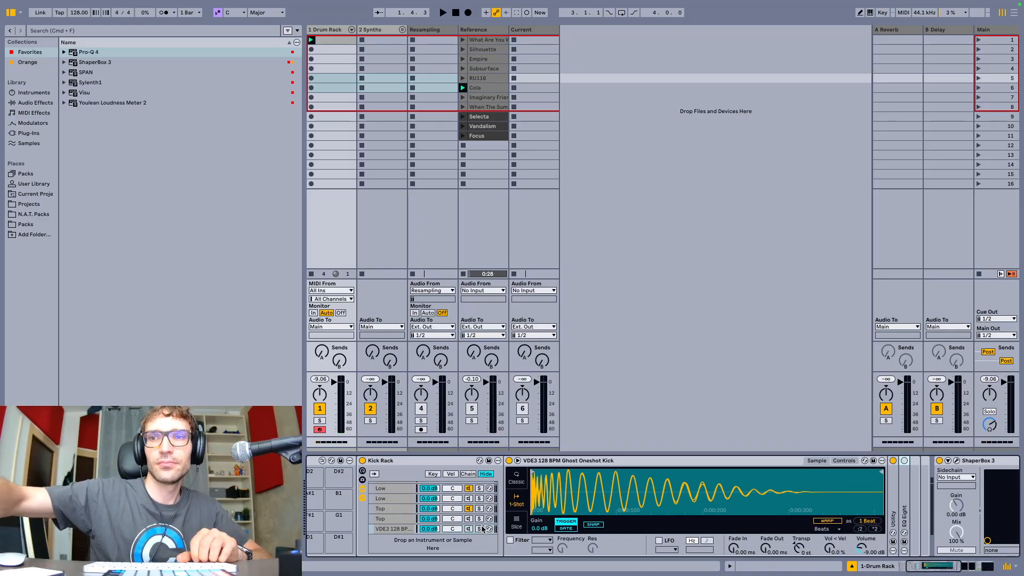
key(space)
key(space)
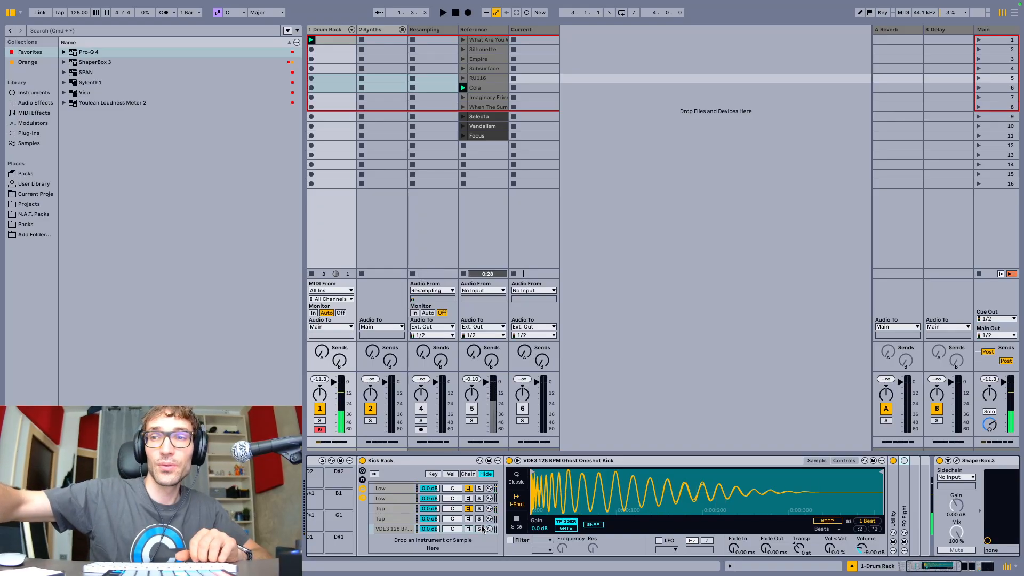
key(space)
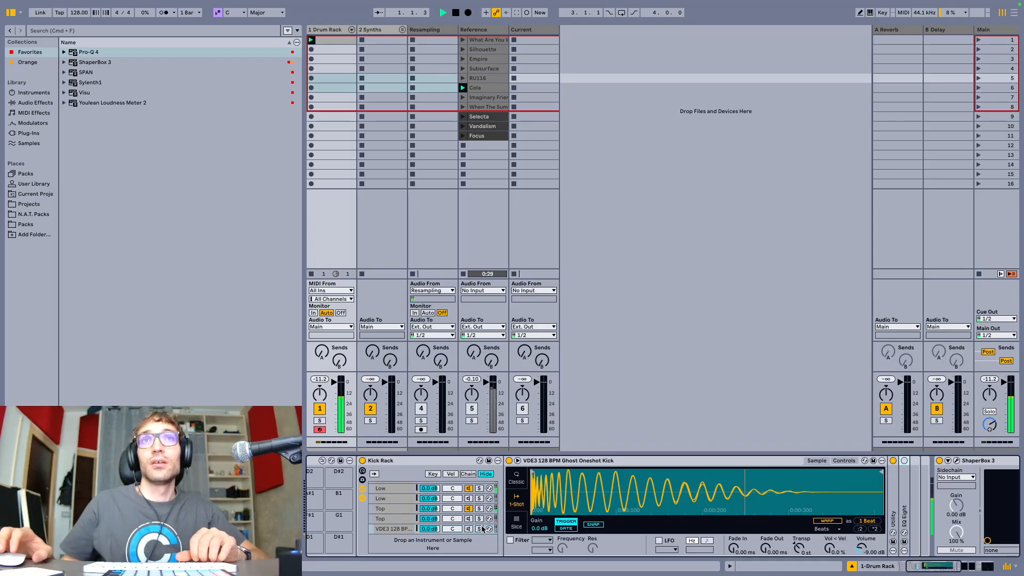
Disable the SoundID Reference calibration and play the layered kick again.
click(675, 7)
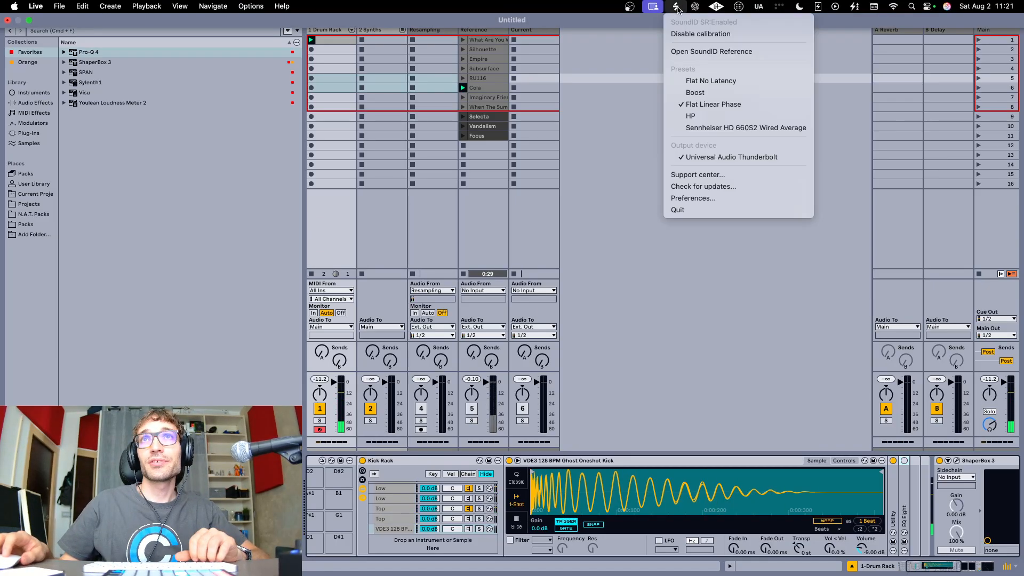
click(686, 33)
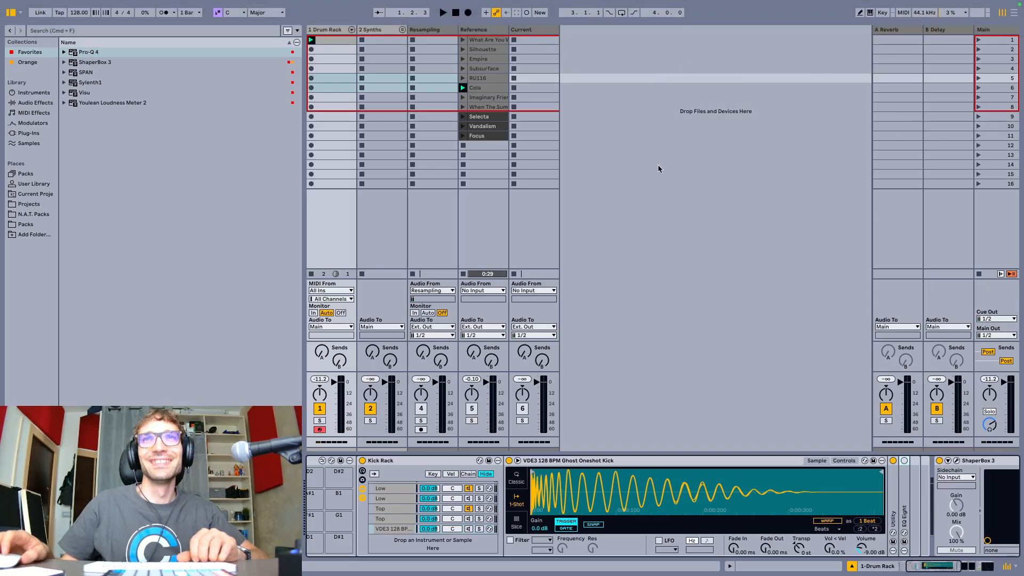
key(space)
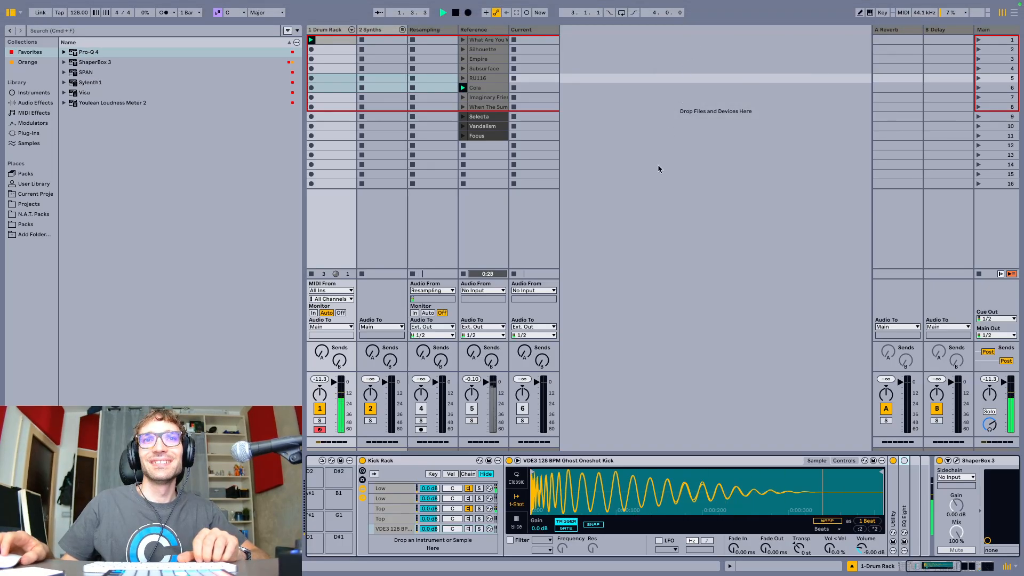
Compare the VDE3 128 BPM reference kick in solo against the layered kick by playing each in turn.
key(space)
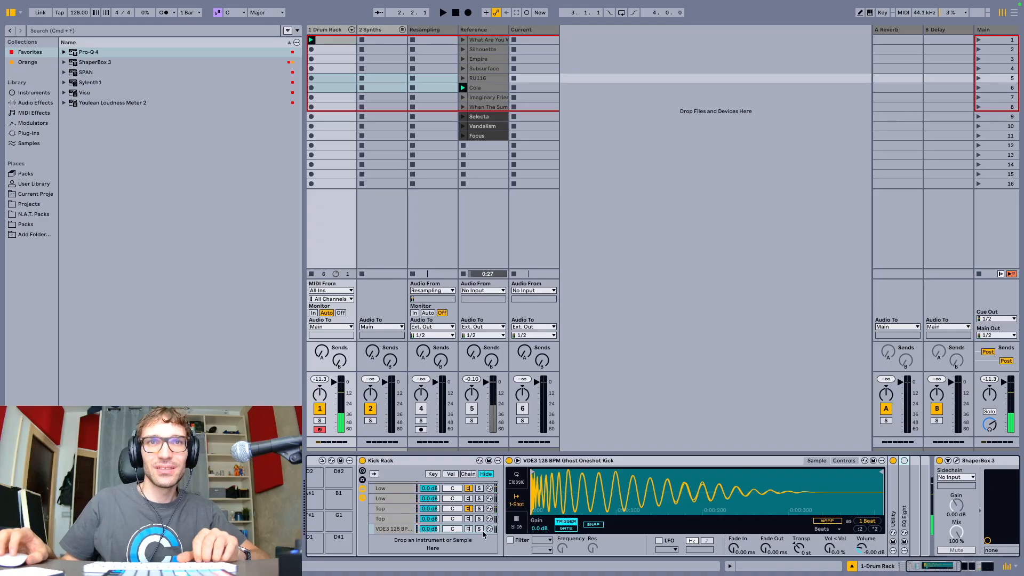
click(479, 529)
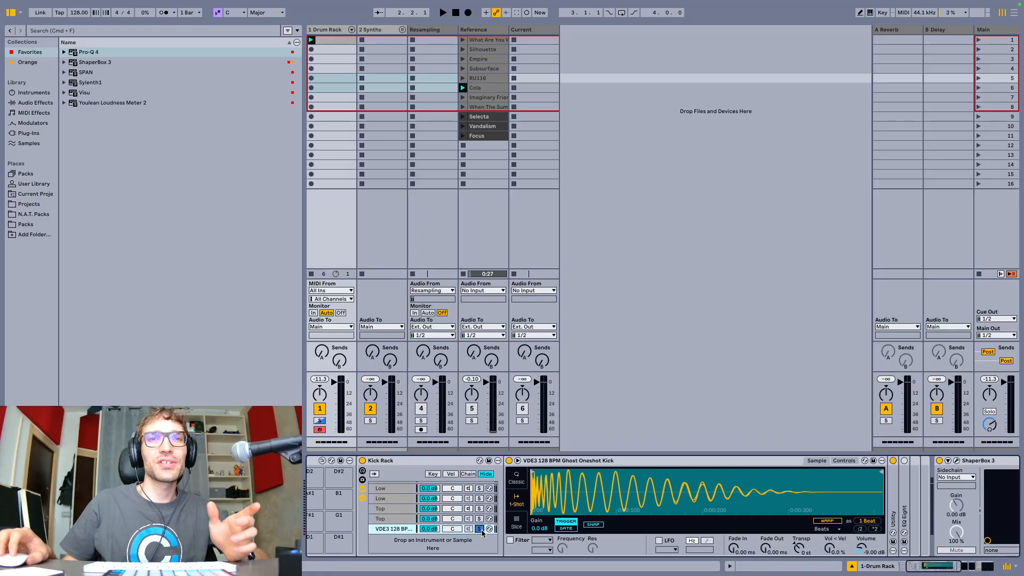
key(space)
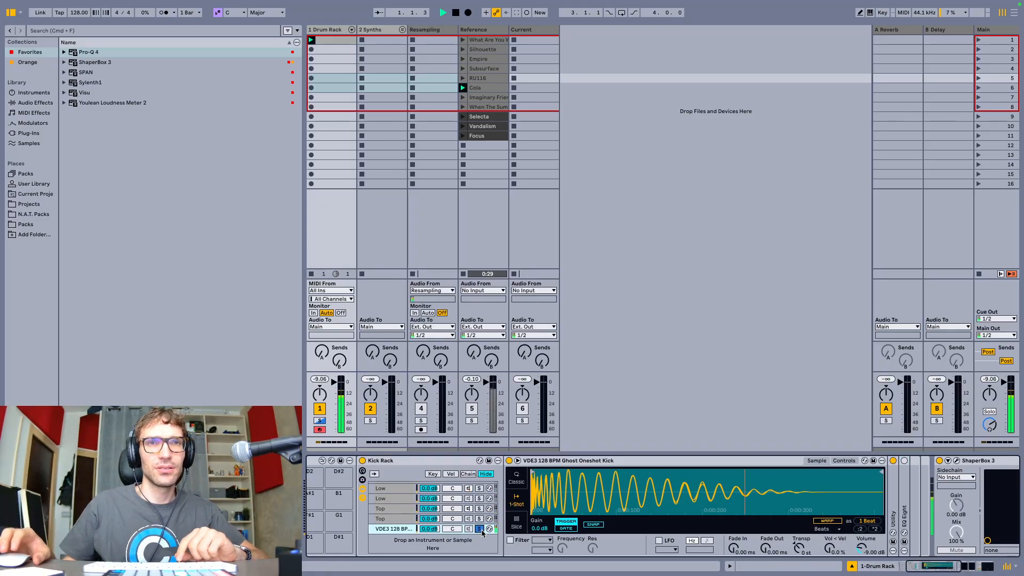
click(479, 528)
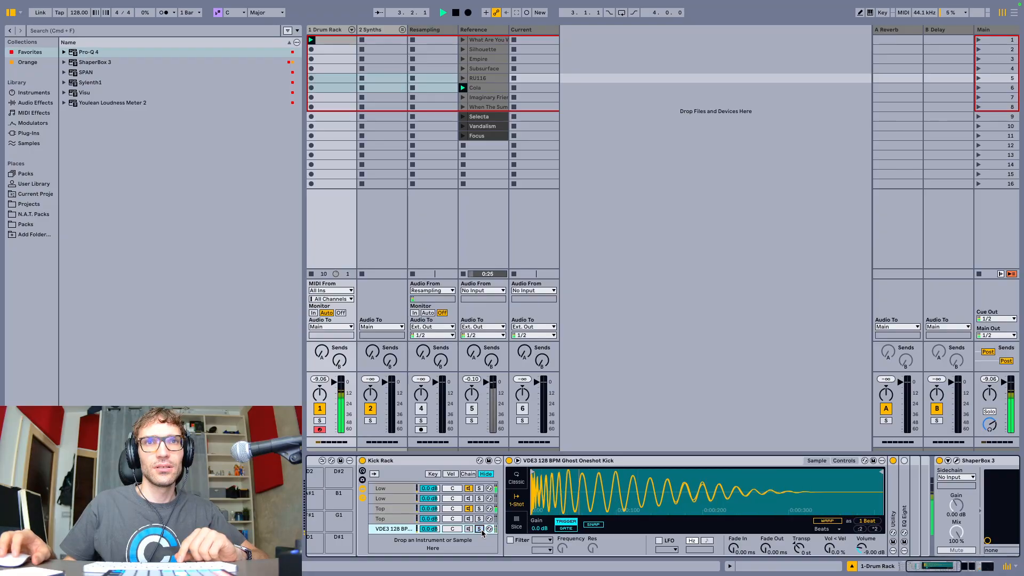
key(space)
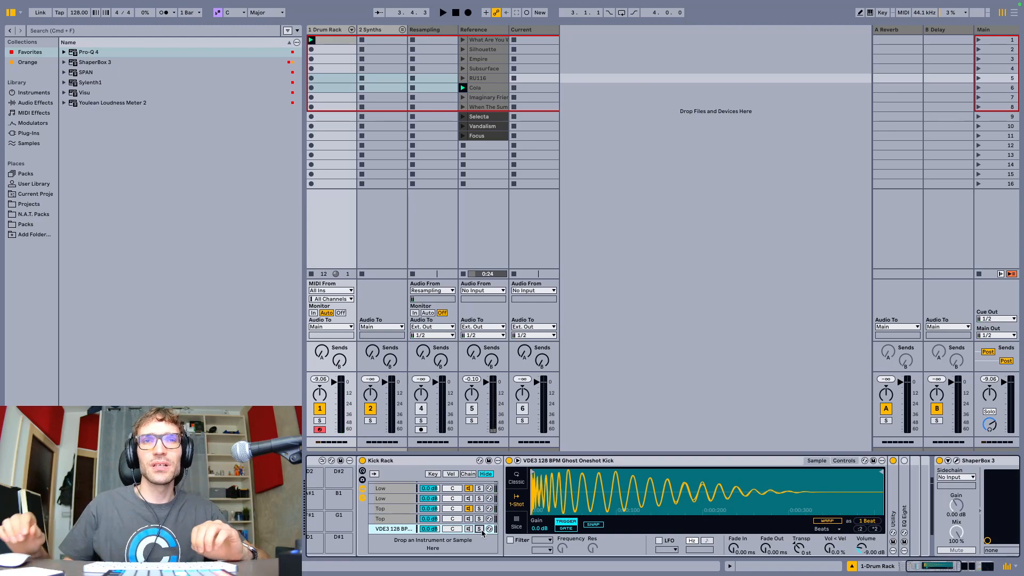
click(479, 528)
key(space)
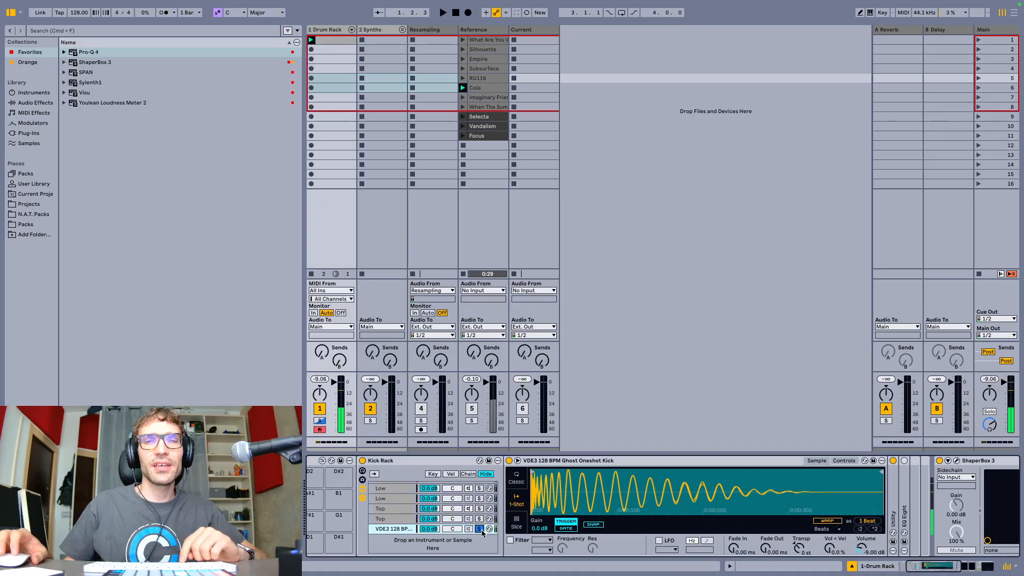
key(space)
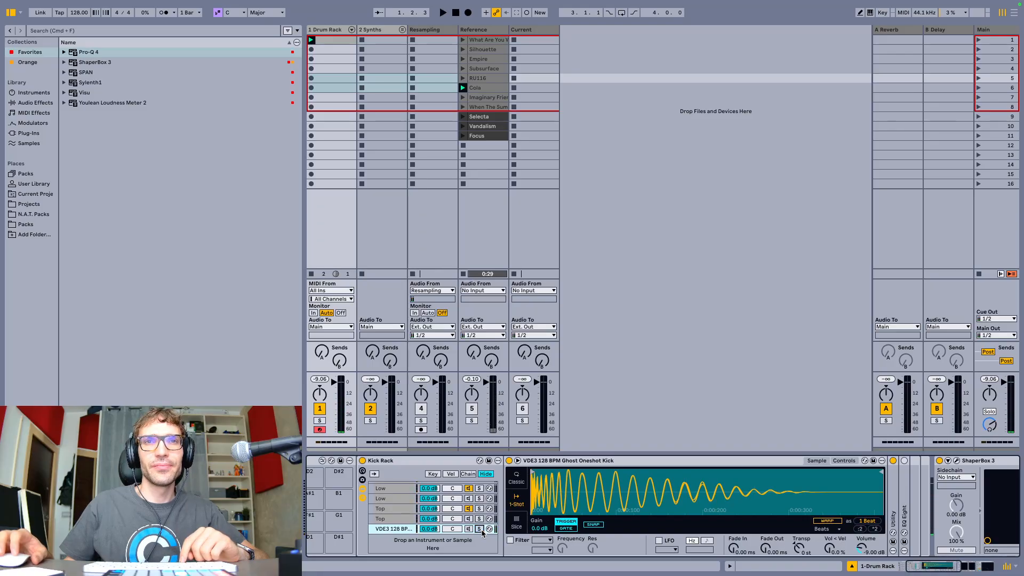
key(space)
click(479, 528)
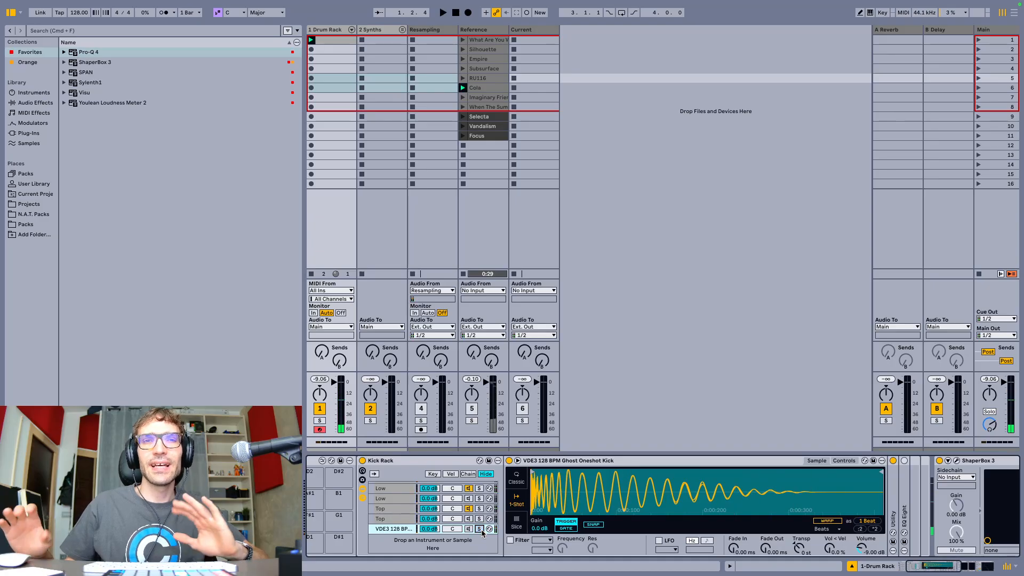
Show the Operator of the active Top chain in the Kick Rack and set its oscillator phase to 25 %, then 50 %.
click(385, 509)
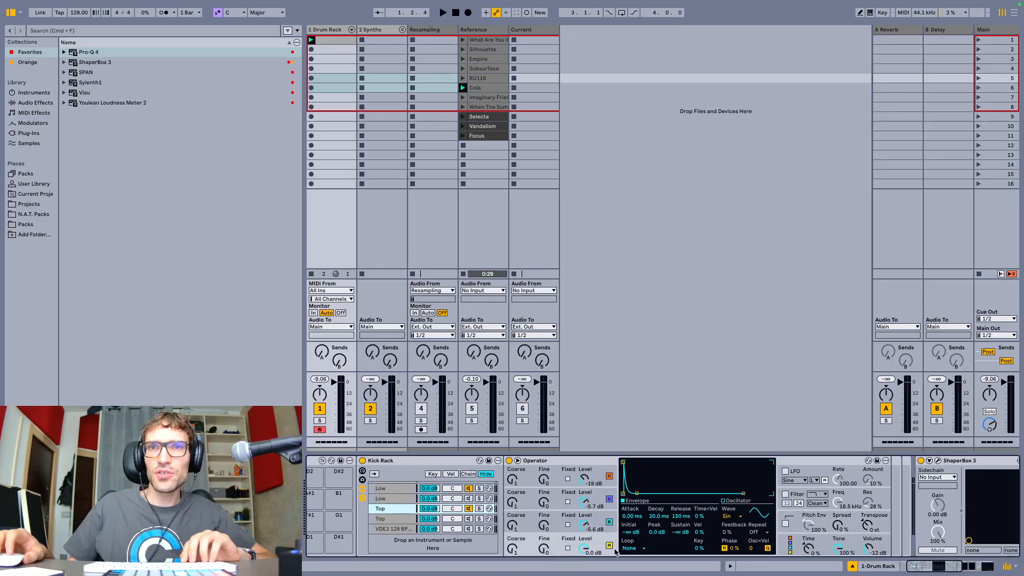
click(732, 547)
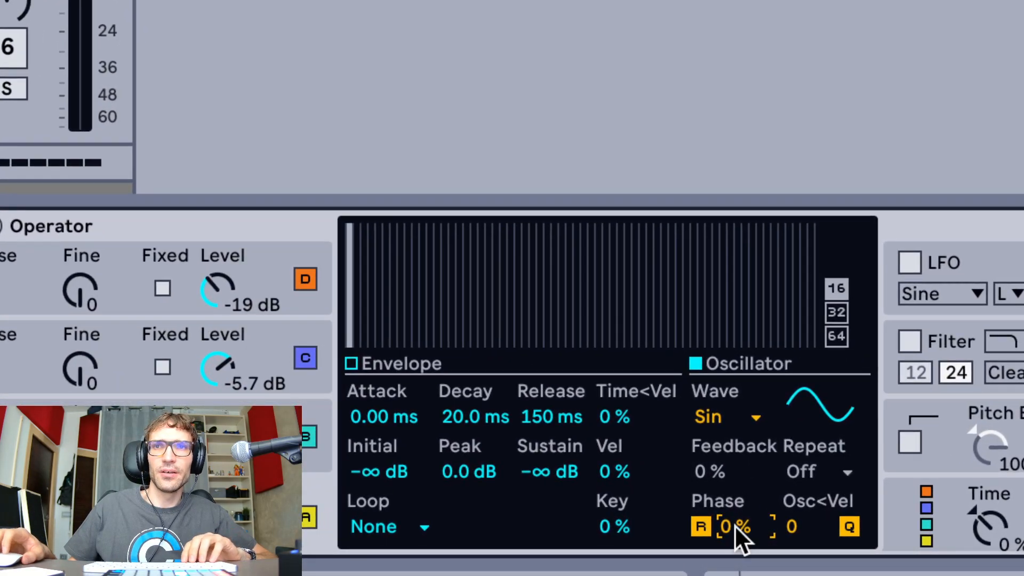
text(25)
key(Return)
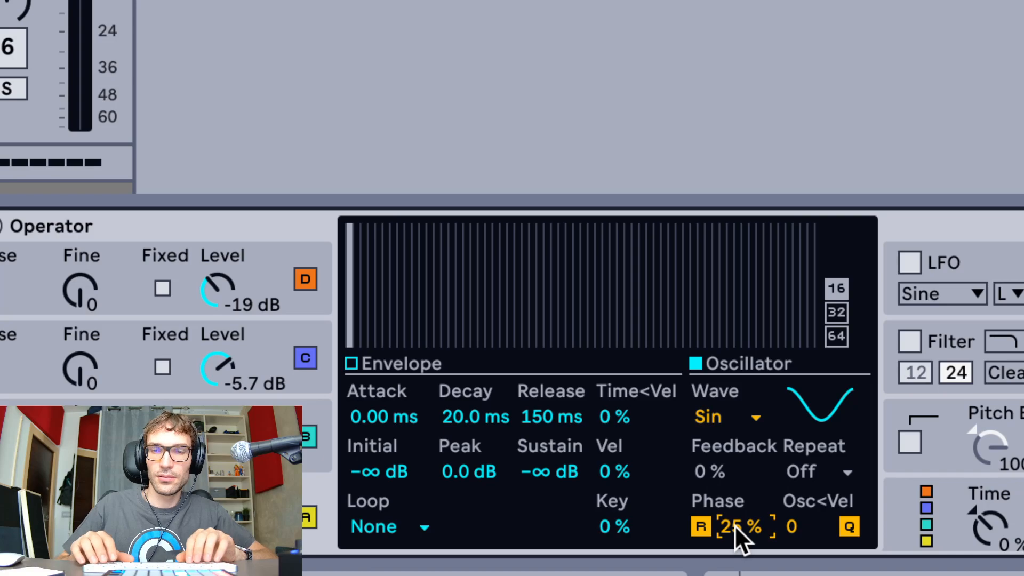
text(50)
key(Return)
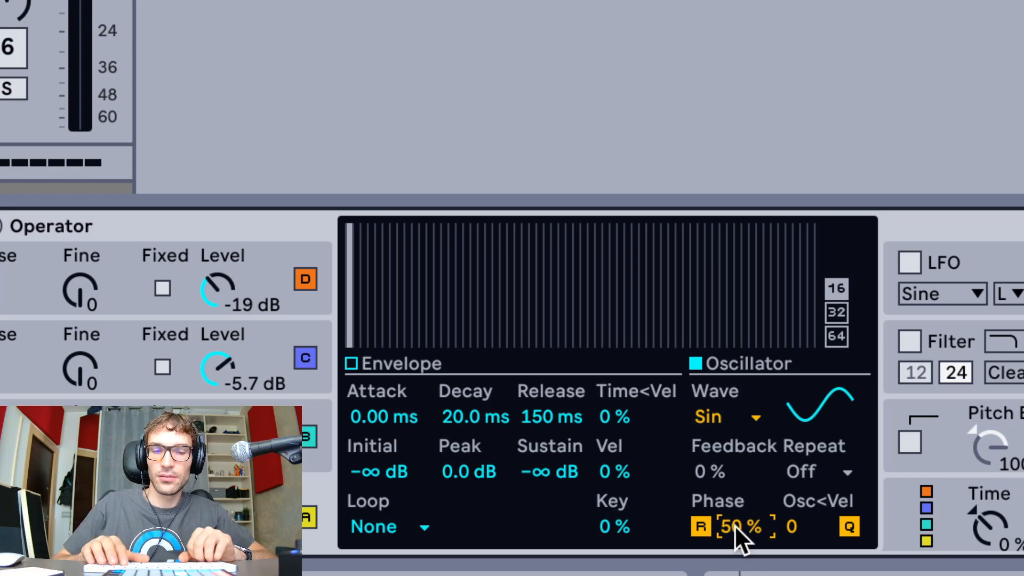
Try oscillator phase values of 25 % and 100 % in the Top chain's Operator, and set it back to 0 %.
text(25)
key(Return)
text(100)
key(Return)
text(0)
key(Return)
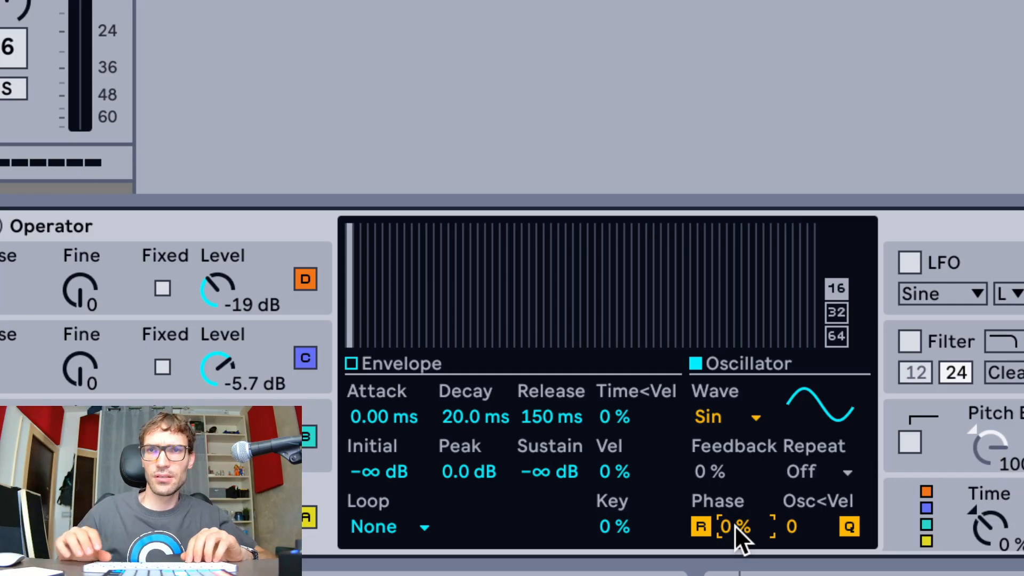
Step the Operator's oscillator phase through 25 %, 50 % and 75 %, and return it to 0 %.
text(25)
key(Return)
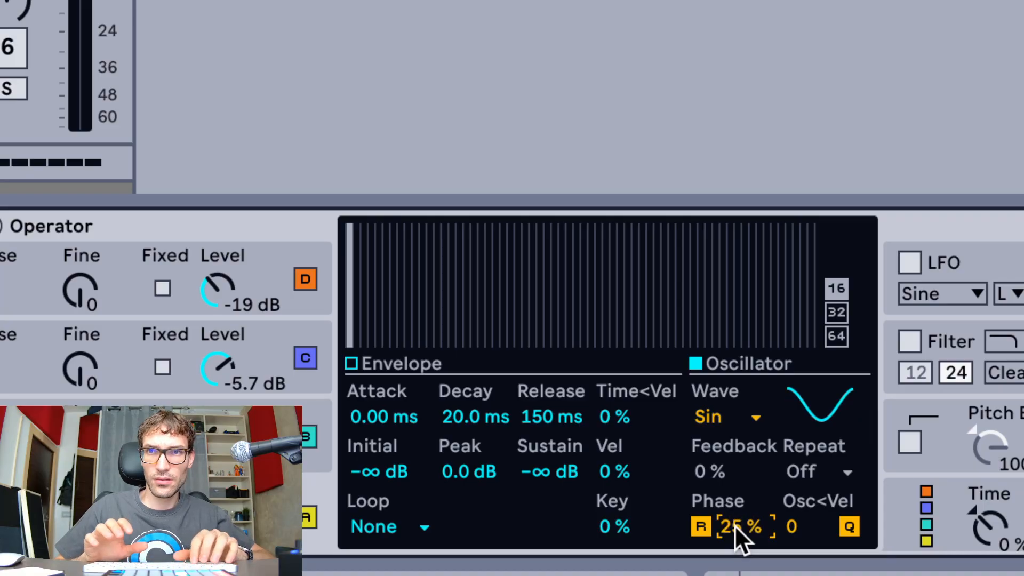
text(50)
key(Return)
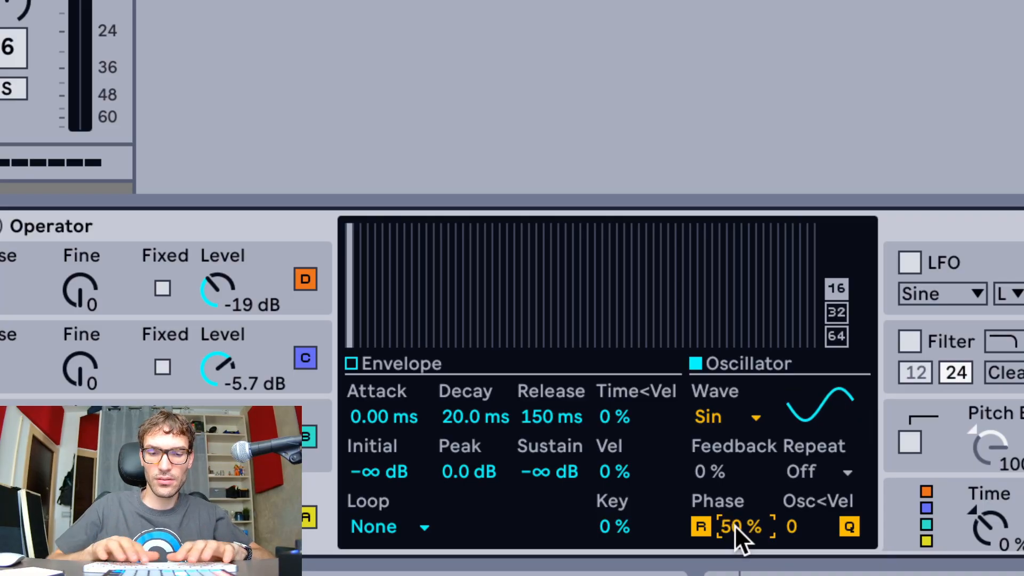
text(75)
key(Return)
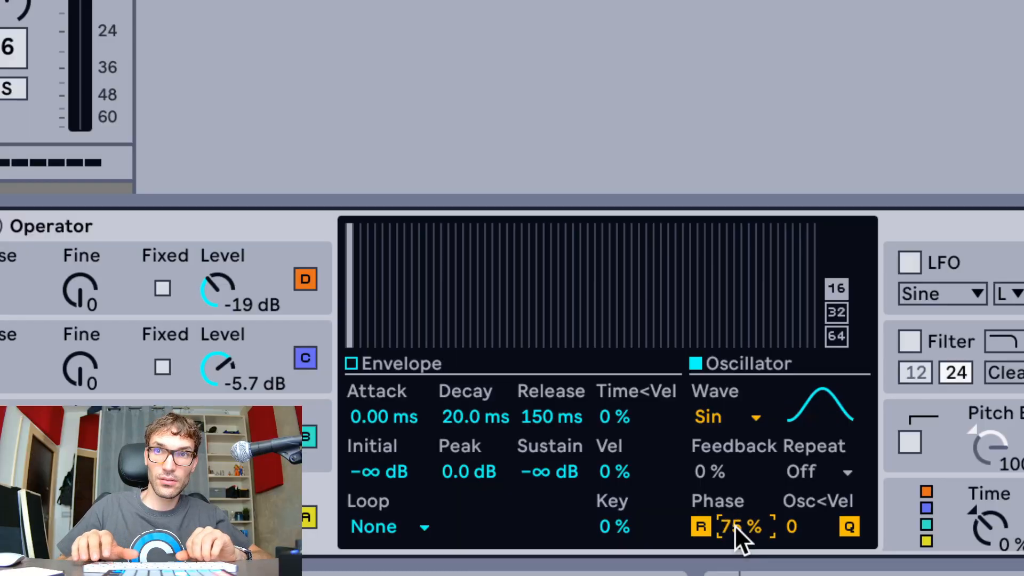
text(0)
key(Return)
Flip the Operator's oscillator phase to 50 % and back to 0 %.
text(50)
key(Return)
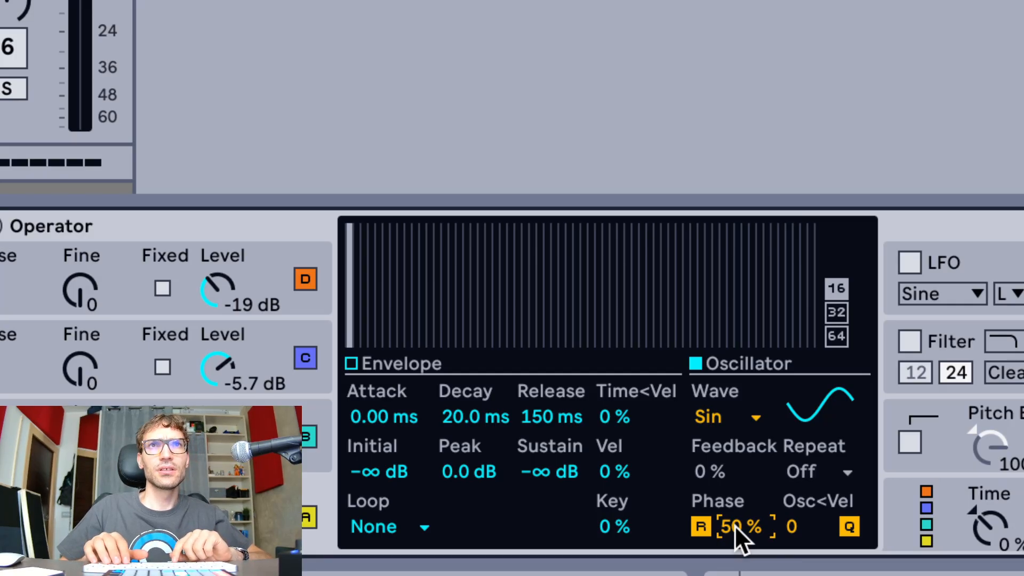
text(0)
key(Return)
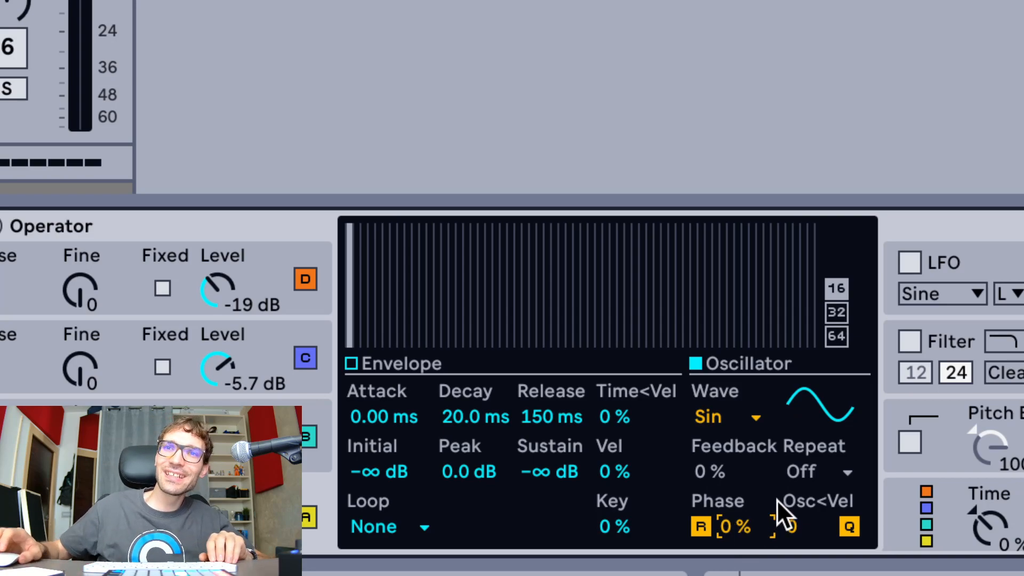
Raise the Operator's oscillator phase gradually in small increments from zero up to 25 %.
key(Up)
key(Up)
key(Up)
key(Up)
key(Up)
key(Up)
key(Up)
key(Up)
key(Up)
key(Up)
key(Up)
key(Up)
key(Up)
key(Up)
key(Up)
key(Up)
key(Up)
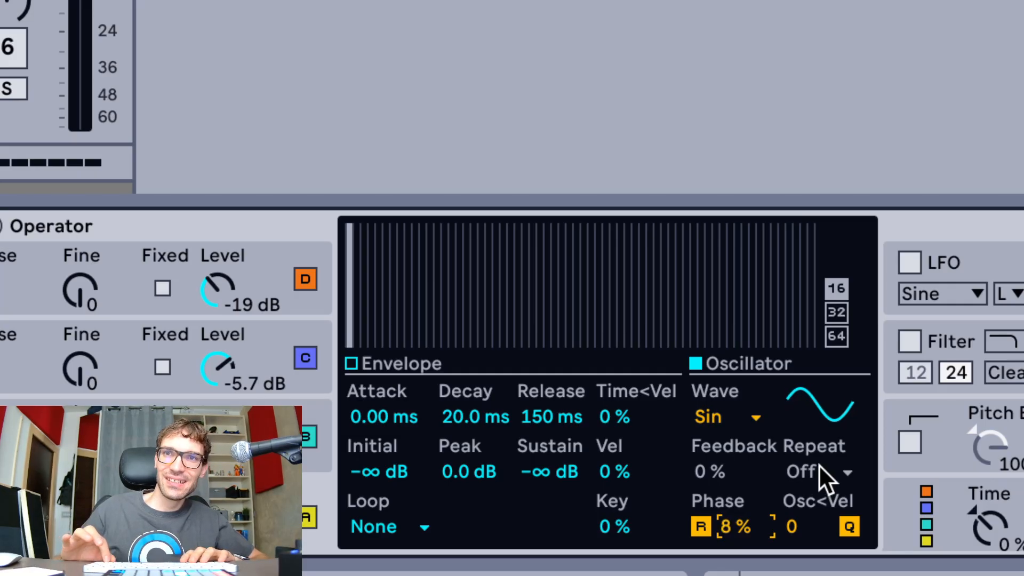
key(Up)
key(Up)
key(Up)
key(Up)
key(Up)
key(Up)
key(Up)
key(Up)
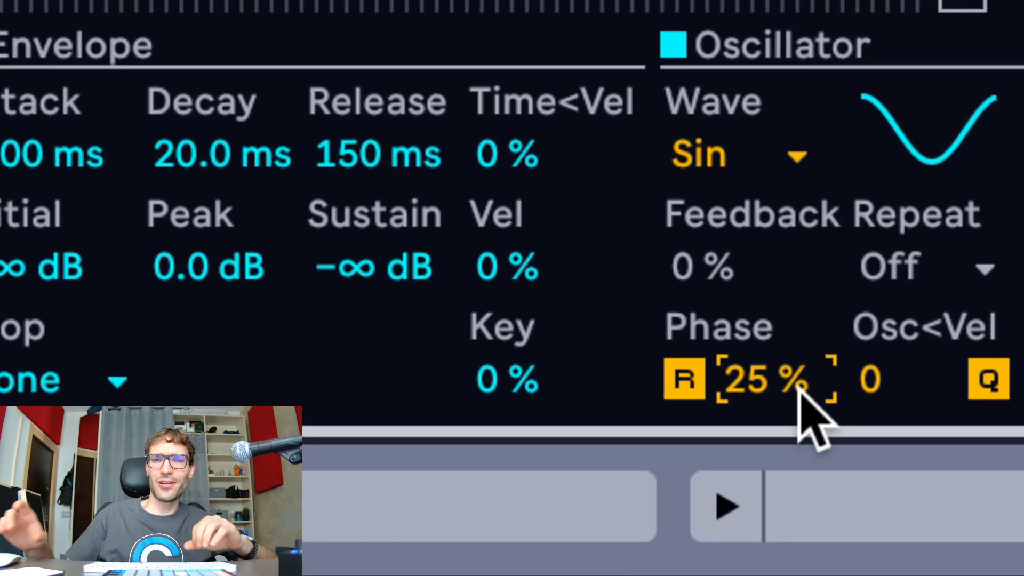
Alternate the Operator's oscillator phase between 50 % and 0 % to compare them, leave it at 50 %, and stop playback.
text(50)
key(Return)
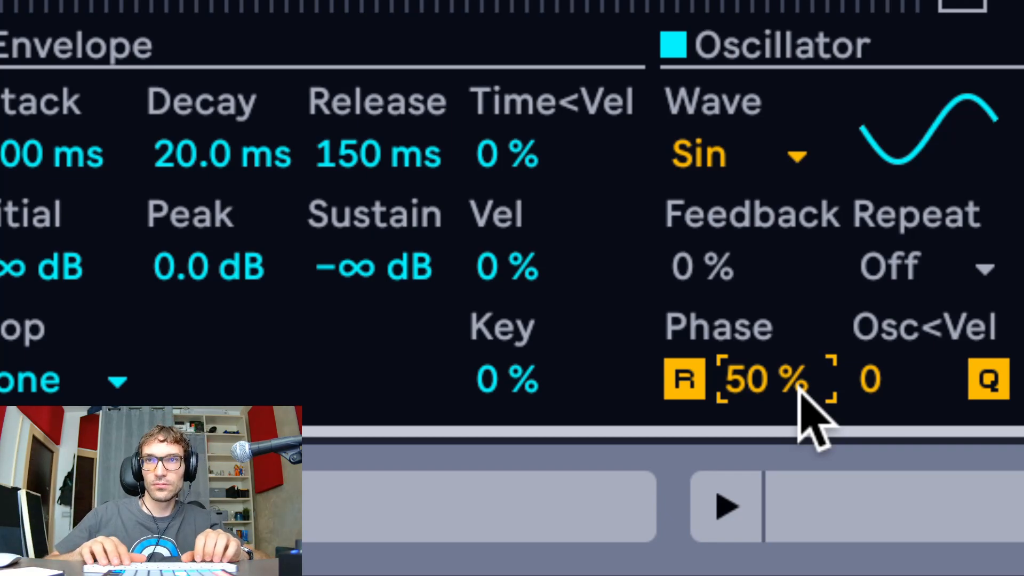
key(Delete)
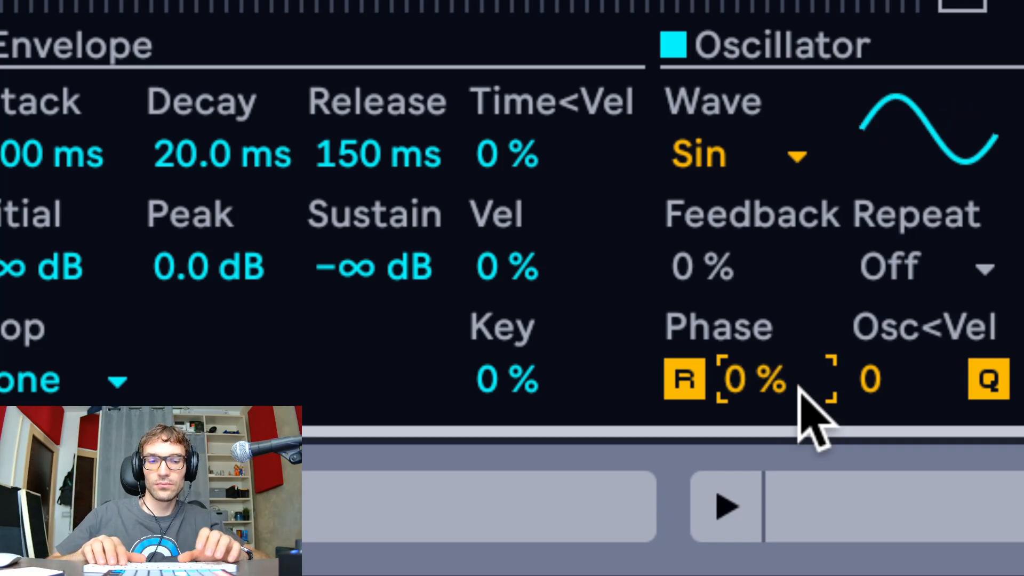
text(50)
key(Return)
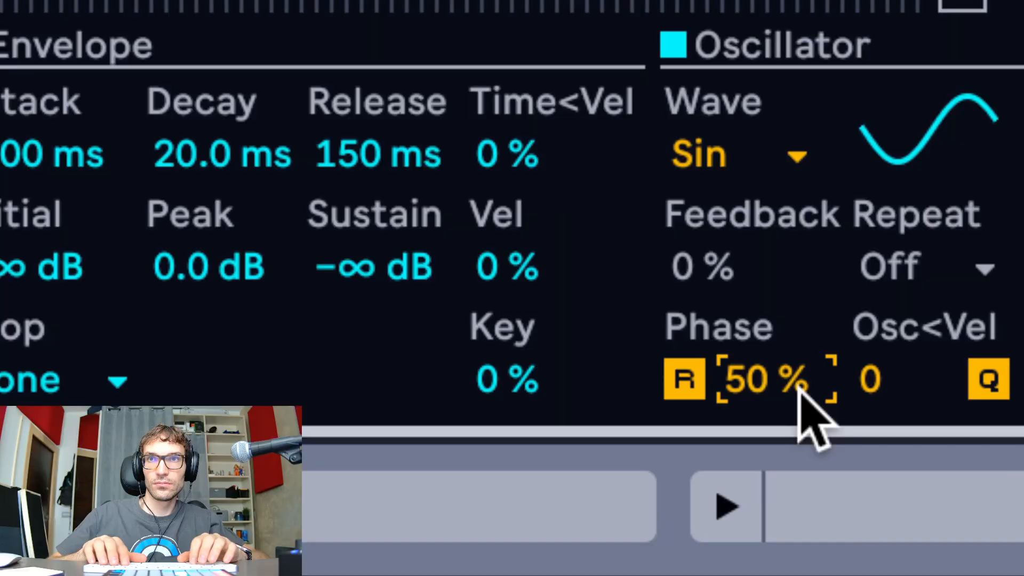
key(Delete)
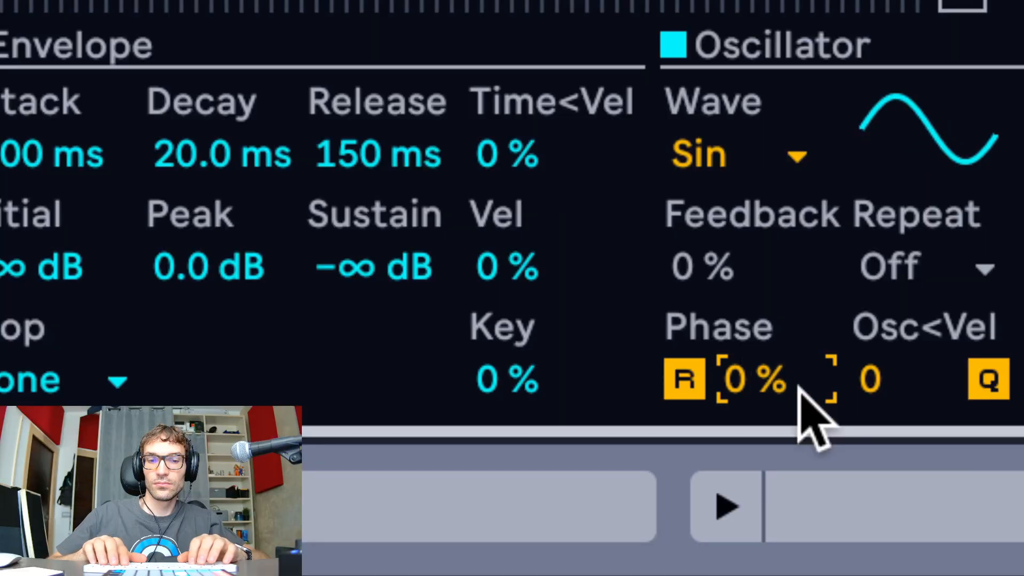
text(50)
key(Return)
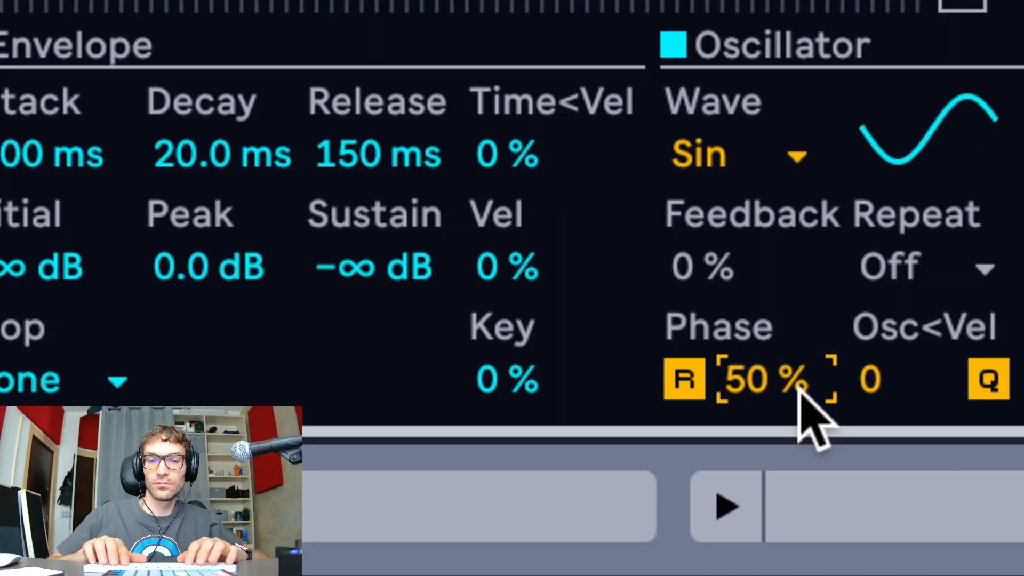
key(Delete)
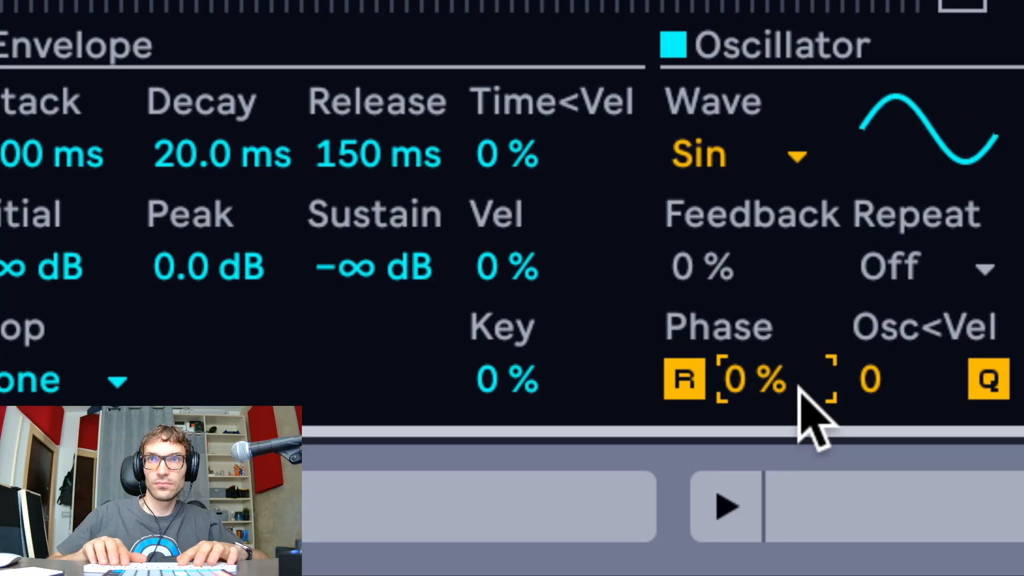
text(50)
key(Return)
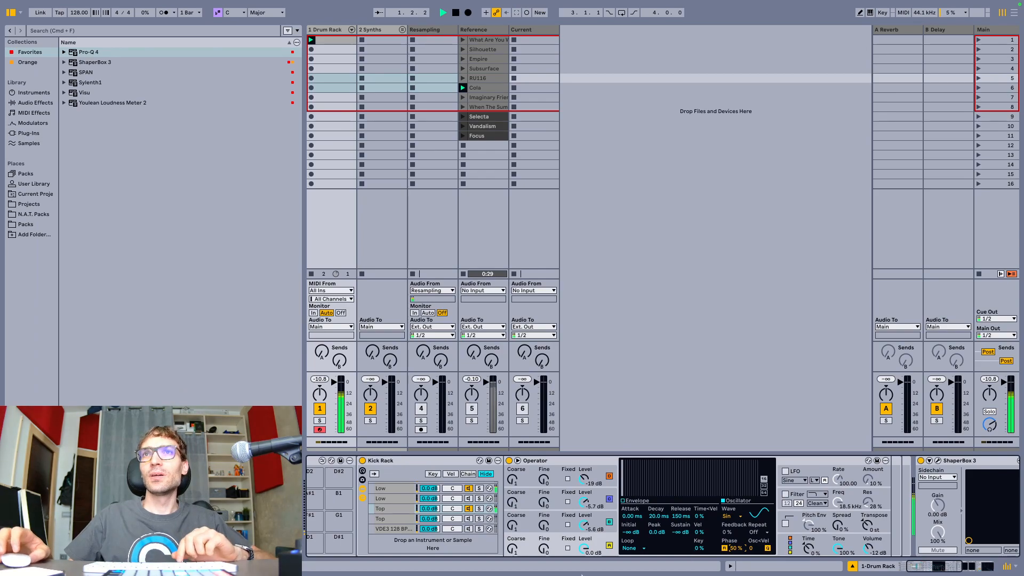
key(space)
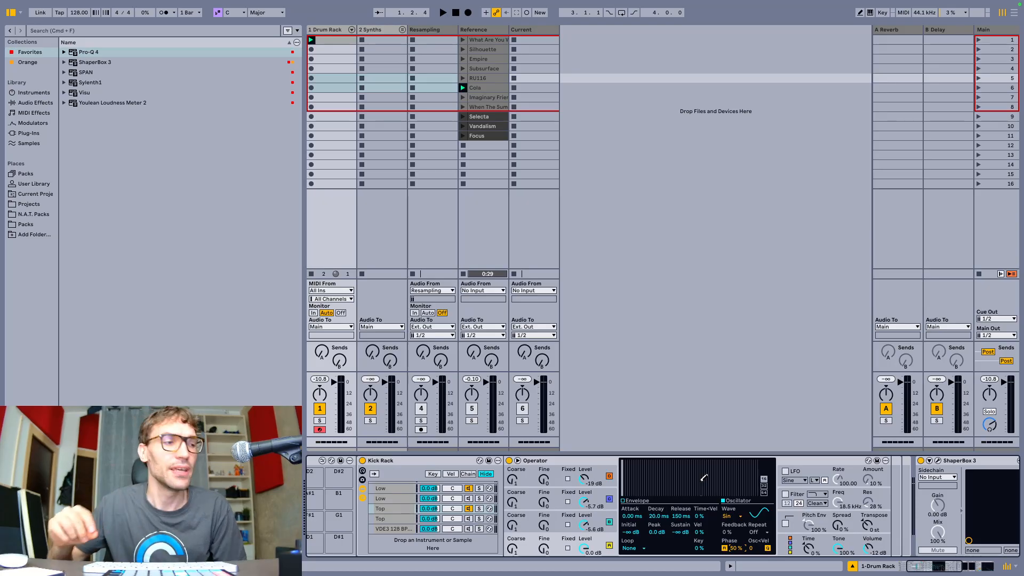
Switch to SoundID Reference, enable calibration for the Flat Linear Phase preset, and return to Ableton Live.
key(ctrl+Left)
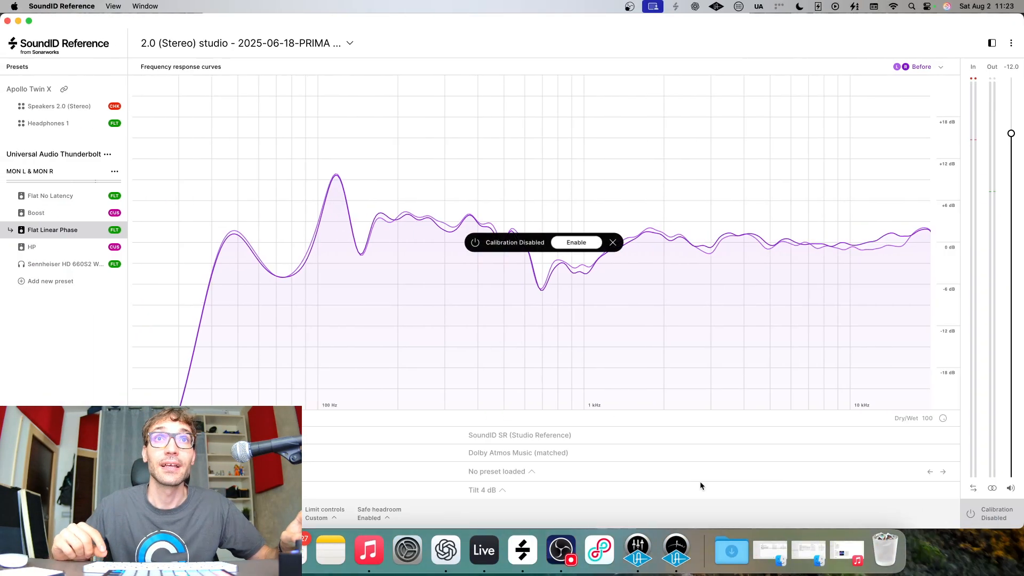
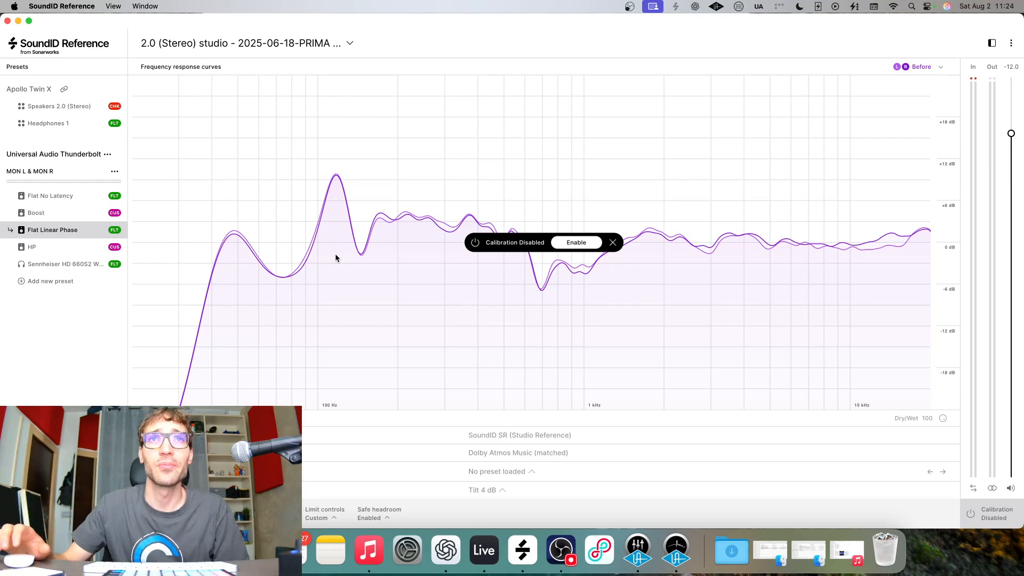
key(space)
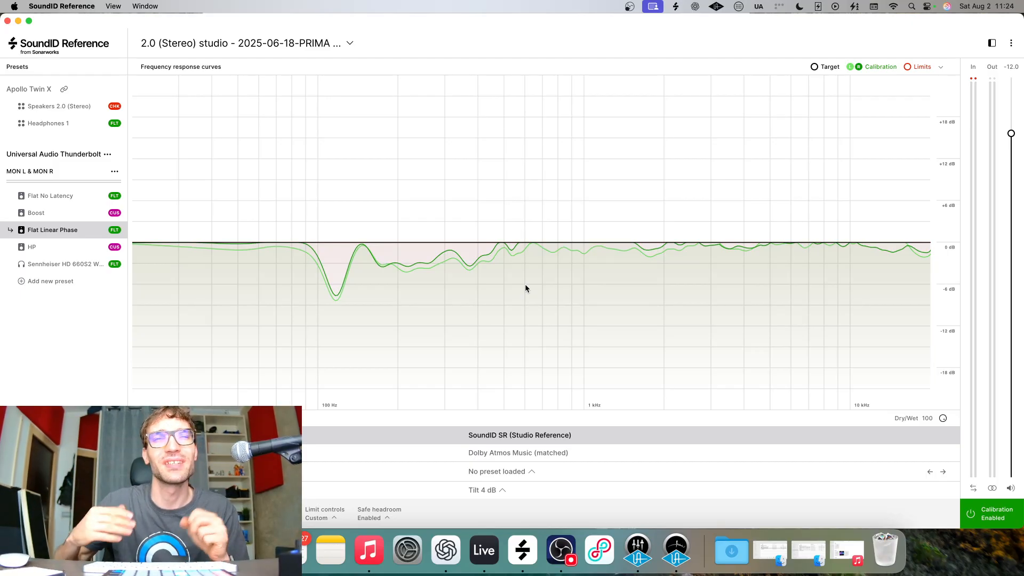
key(super+Tab)
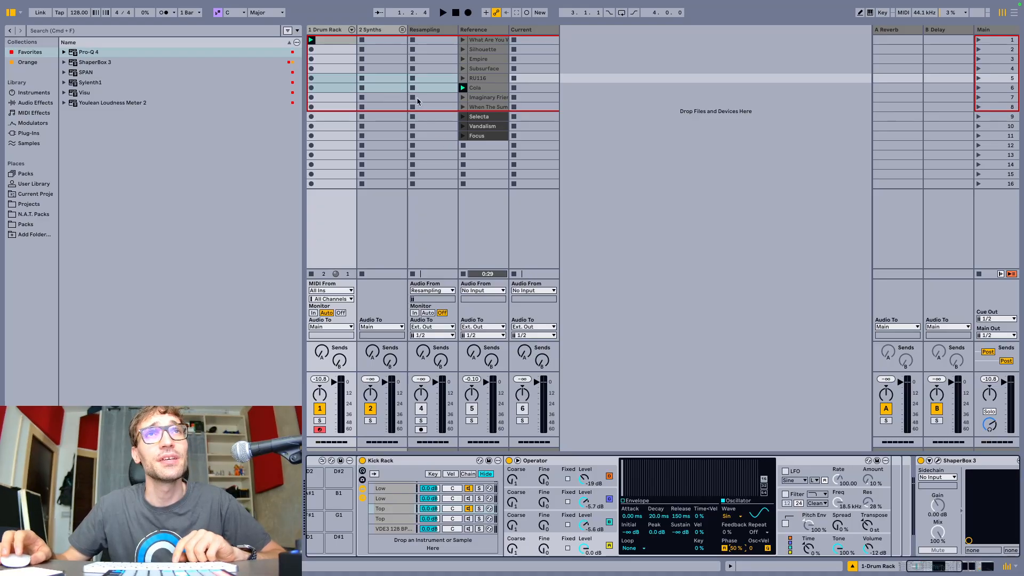
Select the Drum Rack track, play the kick briefly, and collapse the Kick Rack device.
click(331, 29)
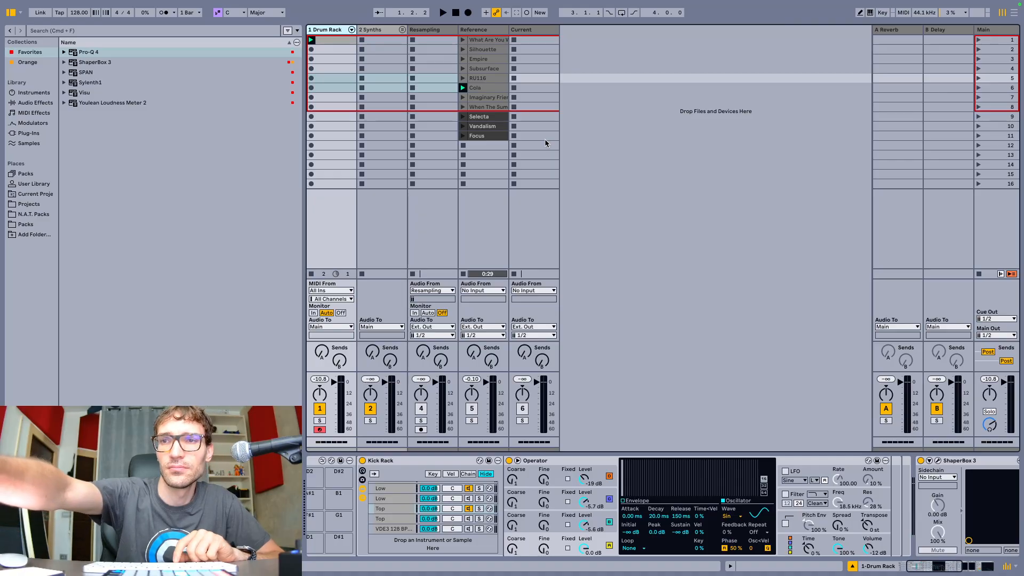
key(space)
key(space)
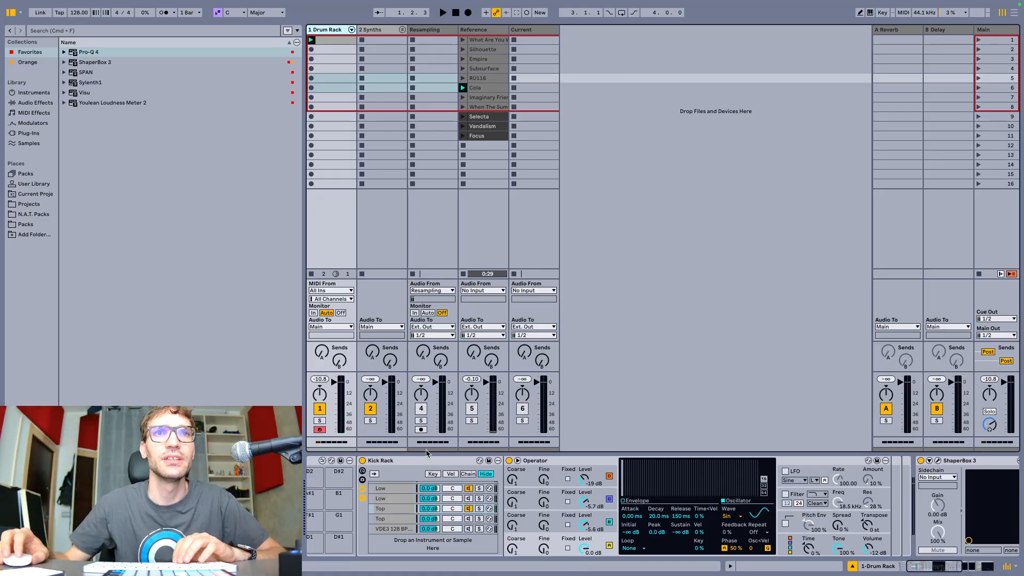
double_click(426, 463)
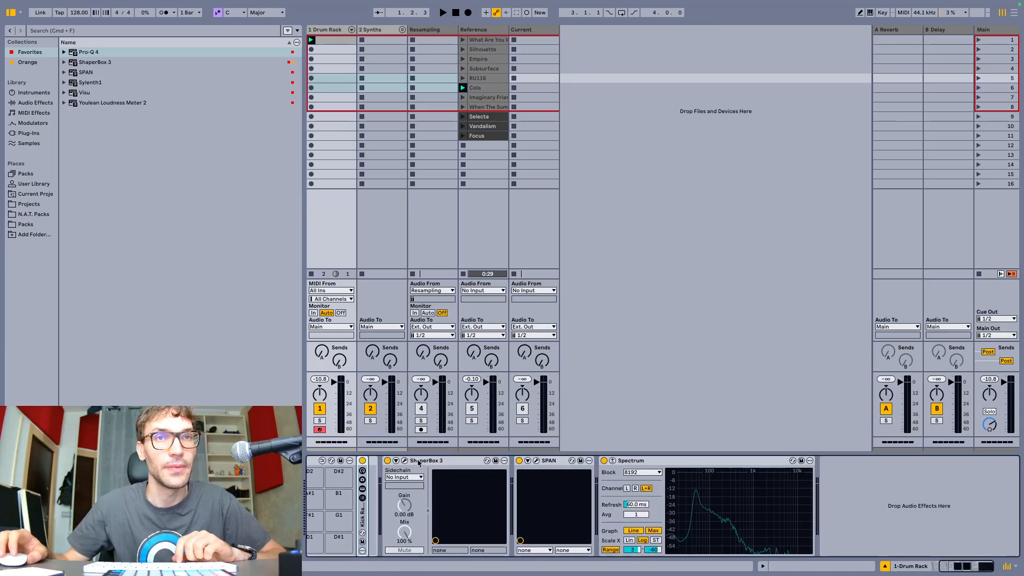
Add the Multiband Dynamics OTT preset after the Kick Rack, ahead of ShaperBox 3, and start playback.
click(44, 105)
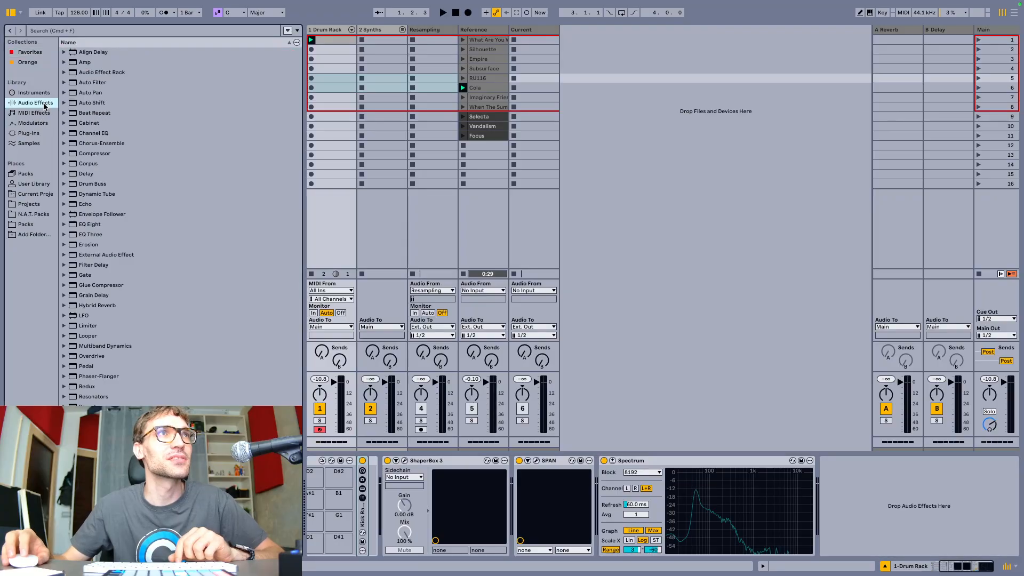
click(64, 346)
drag(105, 346, 364, 472)
key(space)
Set the OTT amount to 38 % while listening to the kick, then stop playback.
drag(678, 541, 679, 543)
key(space)
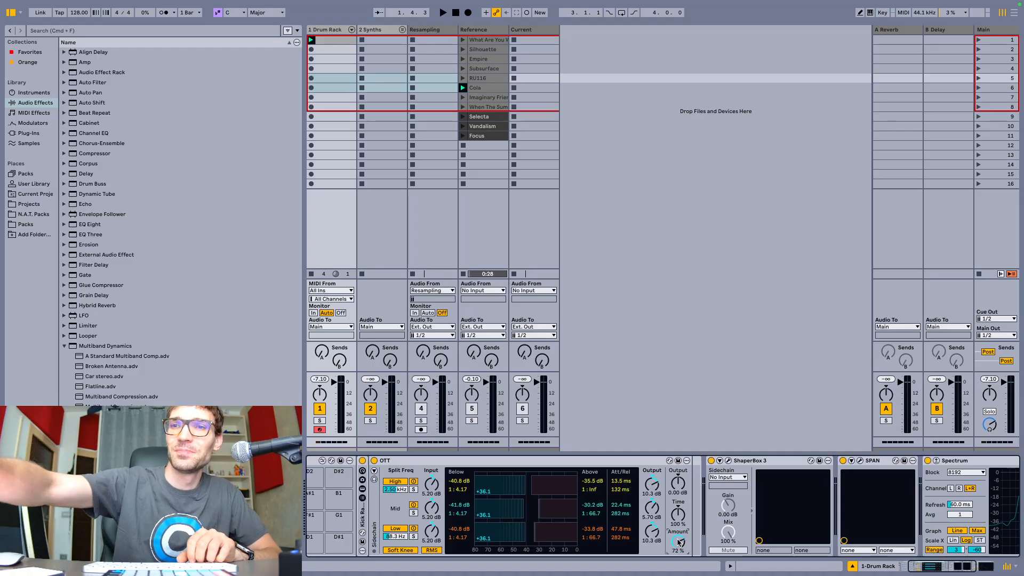
key(space)
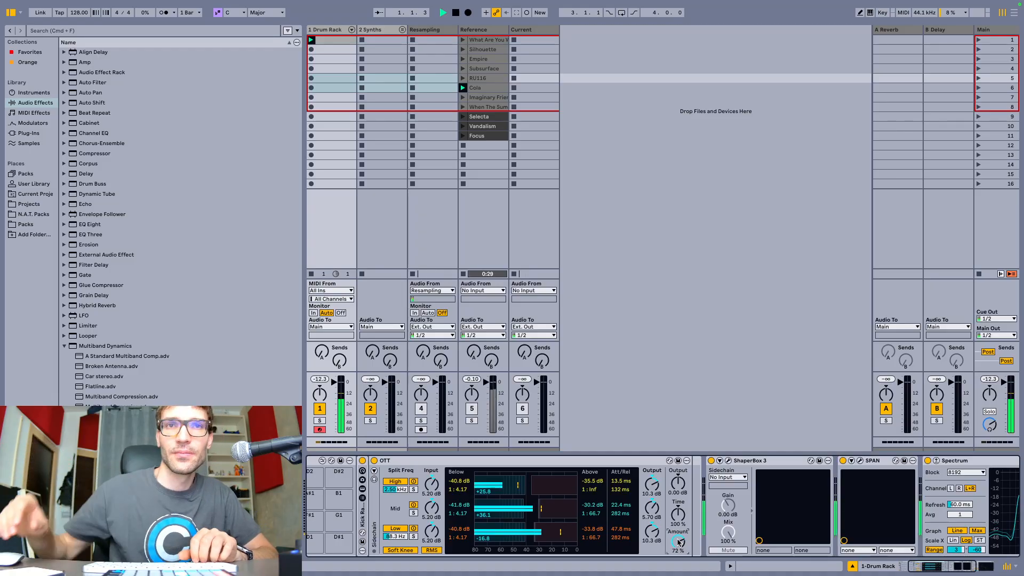
drag(678, 541, 678, 560)
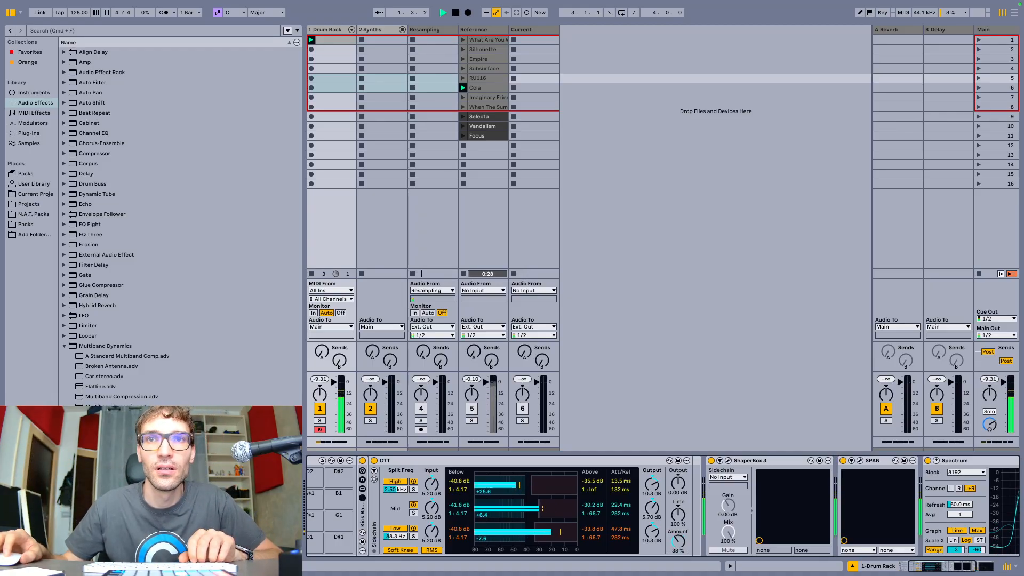
key(space)
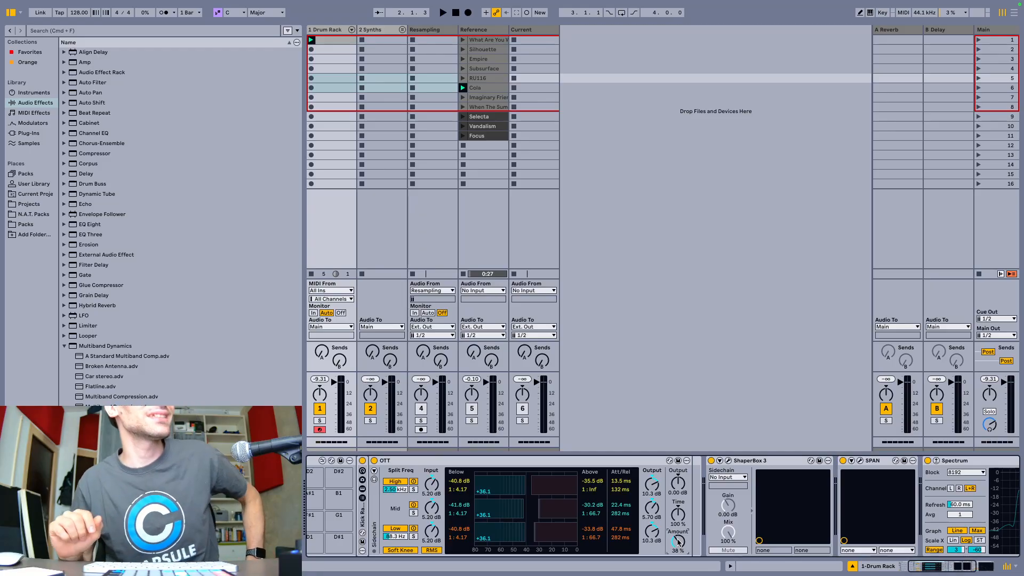
Preview the 01 08 25 Kick 2 samples in the a.Kicks folder of N.A.T. Packs.
click(33, 218)
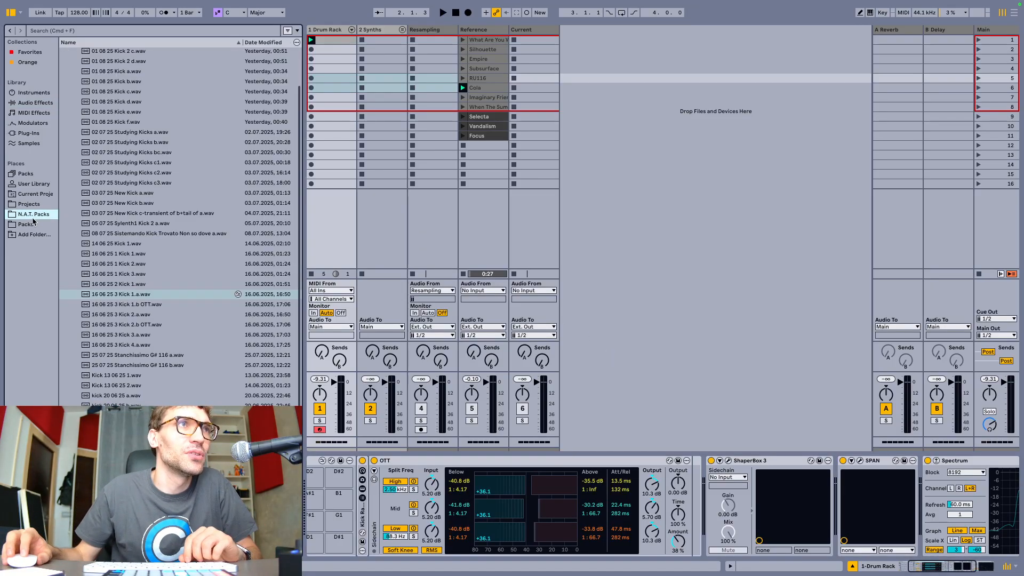
scroll(110, 195, up, 3)
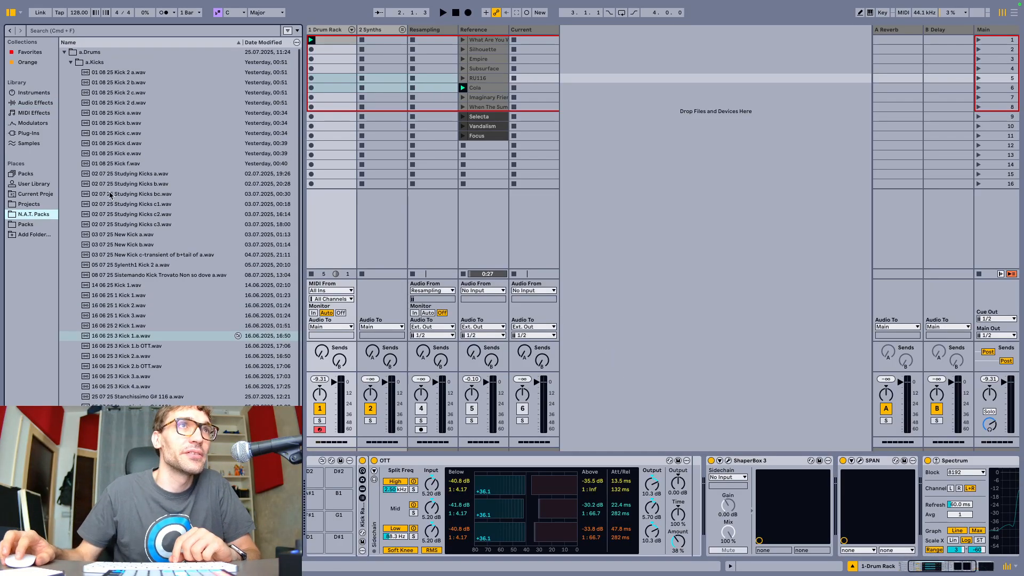
click(137, 75)
key(Down)
key(Down)
key(Down)
key(Down)
key(Down)
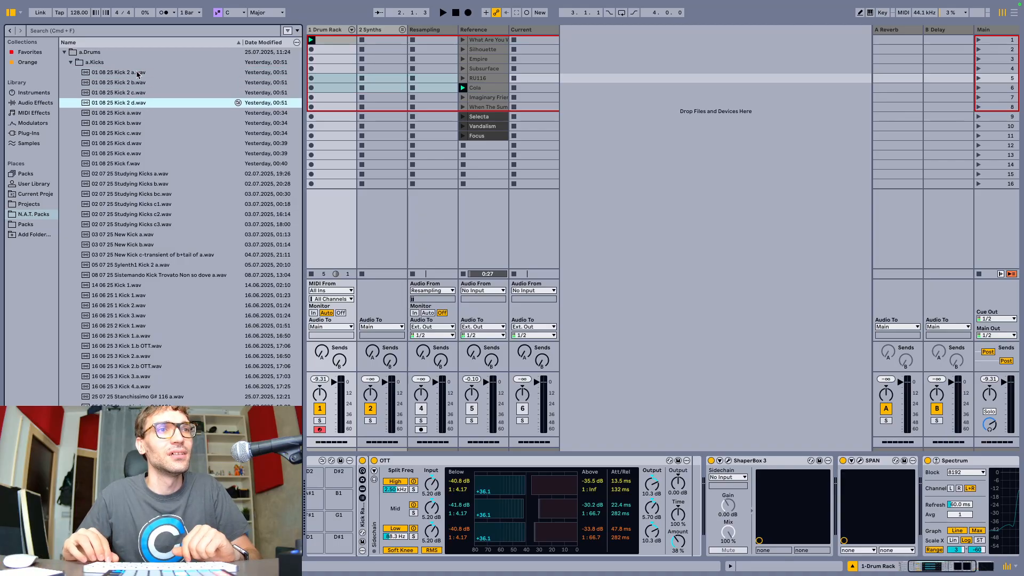
Audition the a.Kicks samples one after another, starting from 01 08 25 Kick 2 a.wav.
click(137, 75)
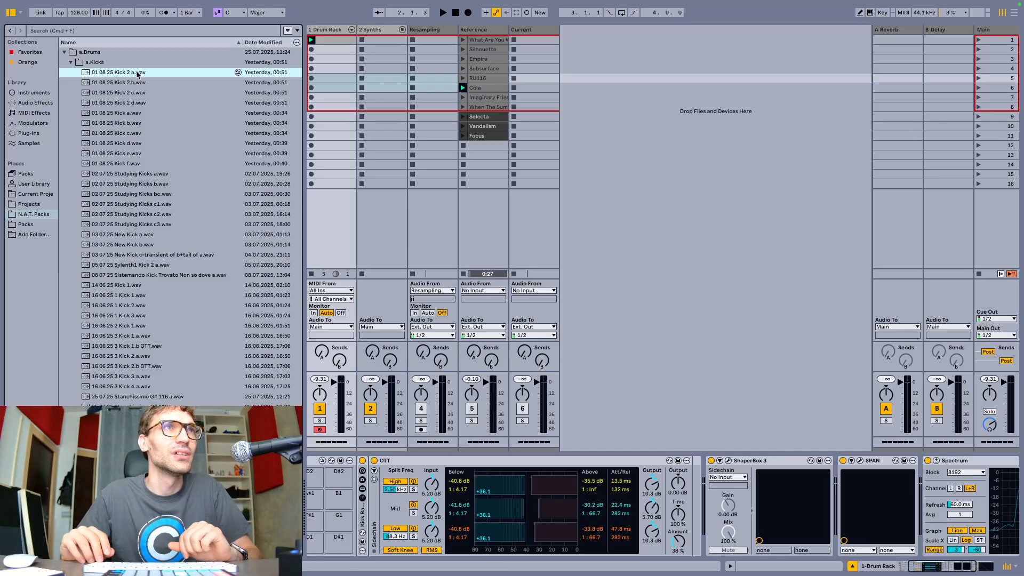
key(Down)
key(Down)
key(Down)
key(Down)
key(Down)
key(Down)
key(Down)
key(Down)
key(Down)
key(Down)
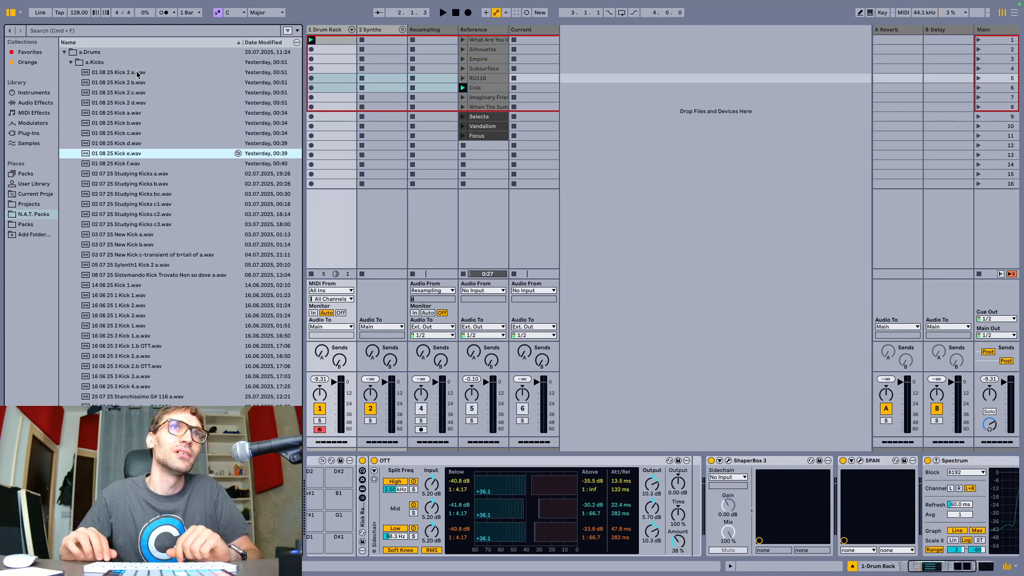
key(Down)
key(Down)
key(Down)
key(Down)
key(Down)
key(Down)
key(Down)
key(Down)
key(Down)
key(Down)
key(Down)
key(Down)
key(Down)
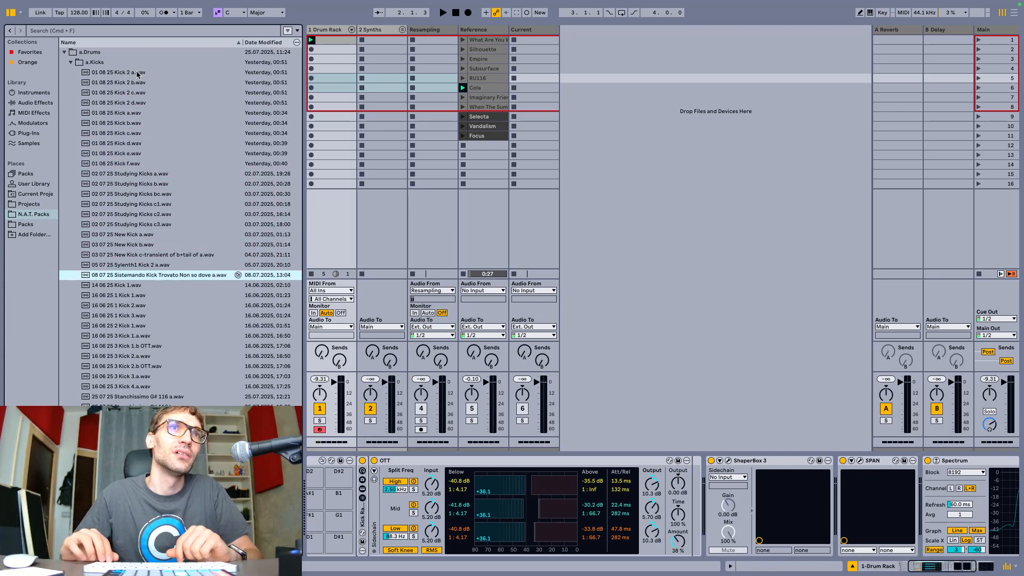
key(Down)
key(Down)
key(Down)
key(Down)
key(Down)
key(Down)
key(Down)
key(Down)
key(Down)
key(Down)
key(Down)
key(Down)
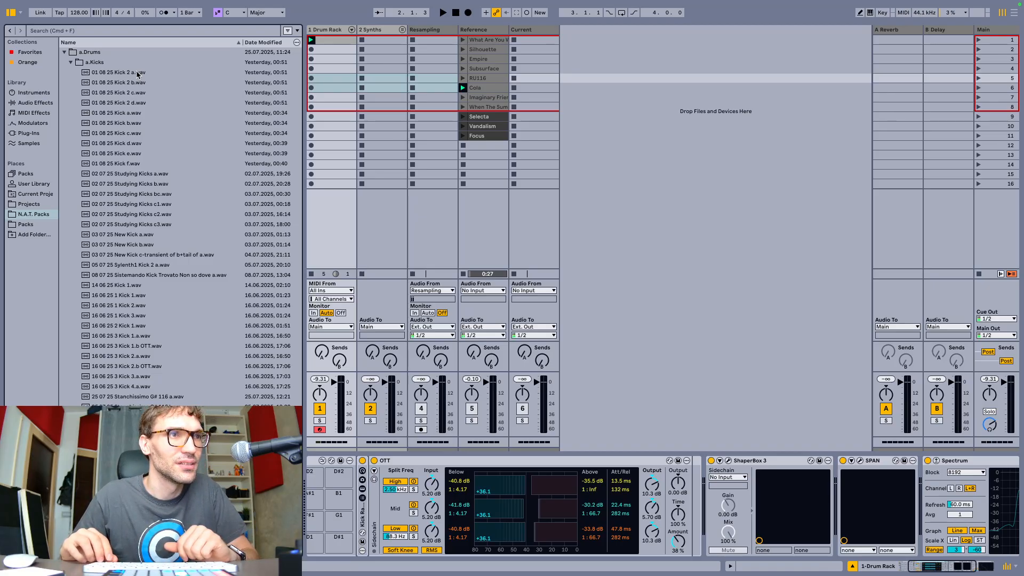
Audition the kick samples back up the list, ending on 08 07 25 Sistemando Kick Trovato Non so dove a.wav.
key(Up)
key(Up)
key(Up)
key(Up)
key(Up)
key(Up)
key(Up)
key(Up)
key(Up)
key(Up)
key(Up)
key(Up)
key(Up)
key(Up)
key(Up)
key(Up)
key(Down)
key(Down)
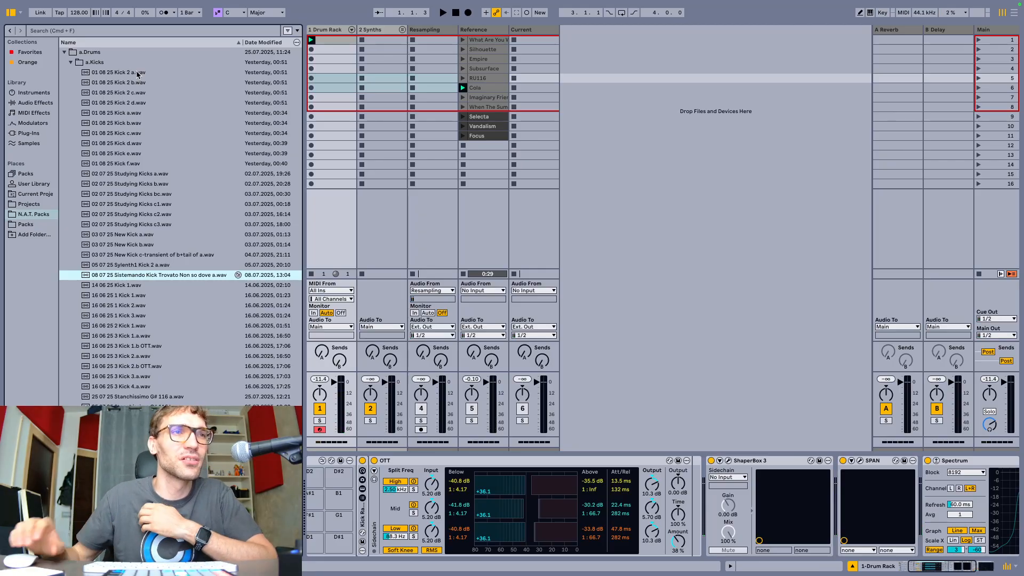
Compare 16 06 25 3 Kick 1.b OTT.wav with 08 07 25 Sistemando Kick Trovato Non so dove a.wav and 05 07 25 Sylenth1 Kick 2 a.wav.
click(167, 346)
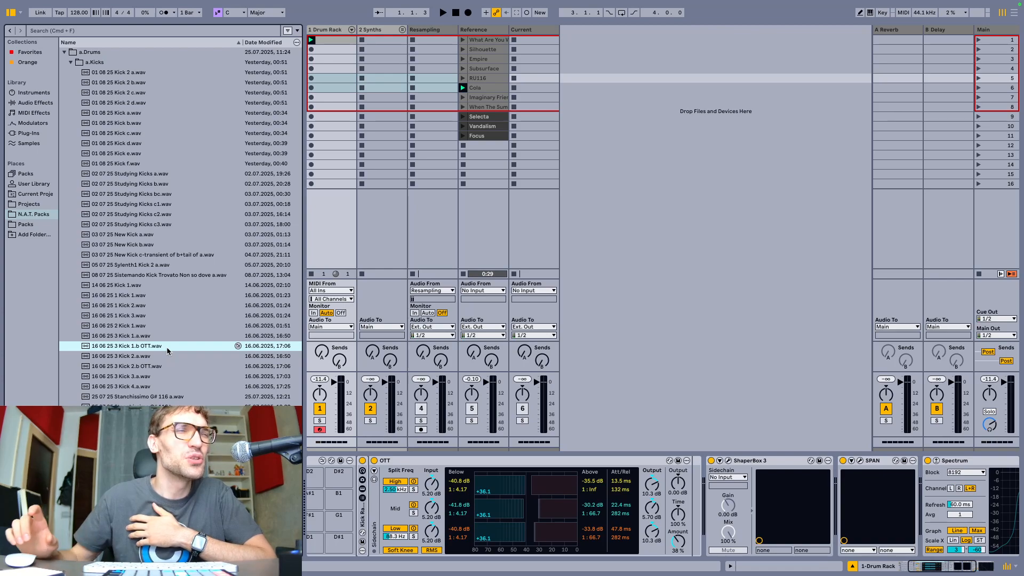
click(149, 276)
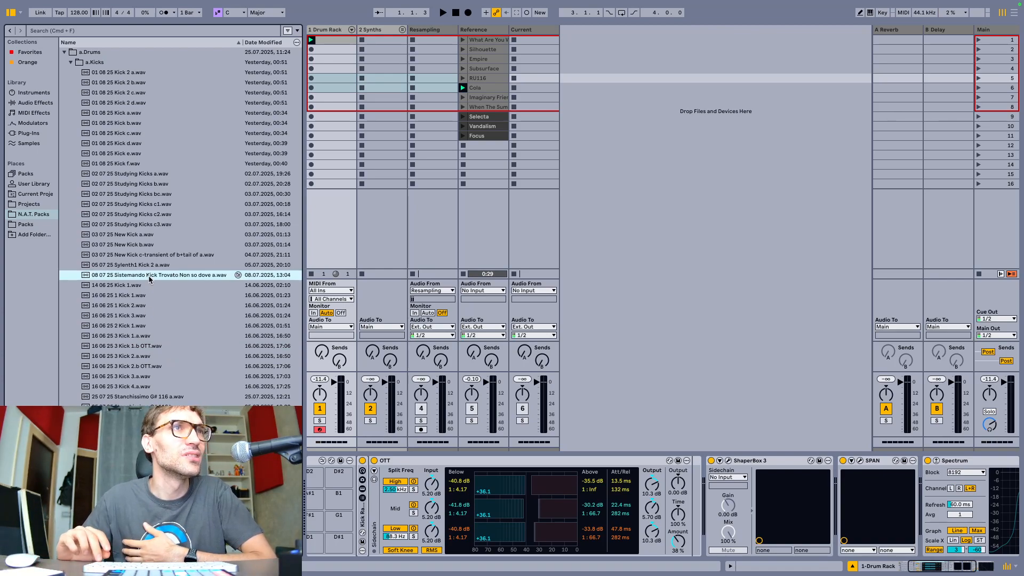
key(Up)
key(Up)
key(Down)
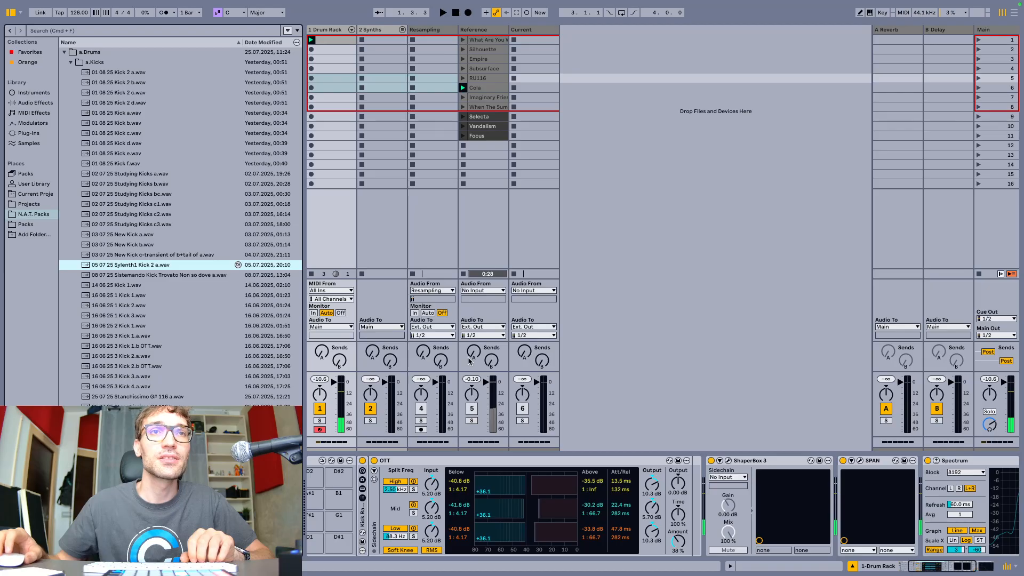
Duplicate the Resampling track as a track named Export and route its audio output to Main.
scroll(581, 555, left, 3)
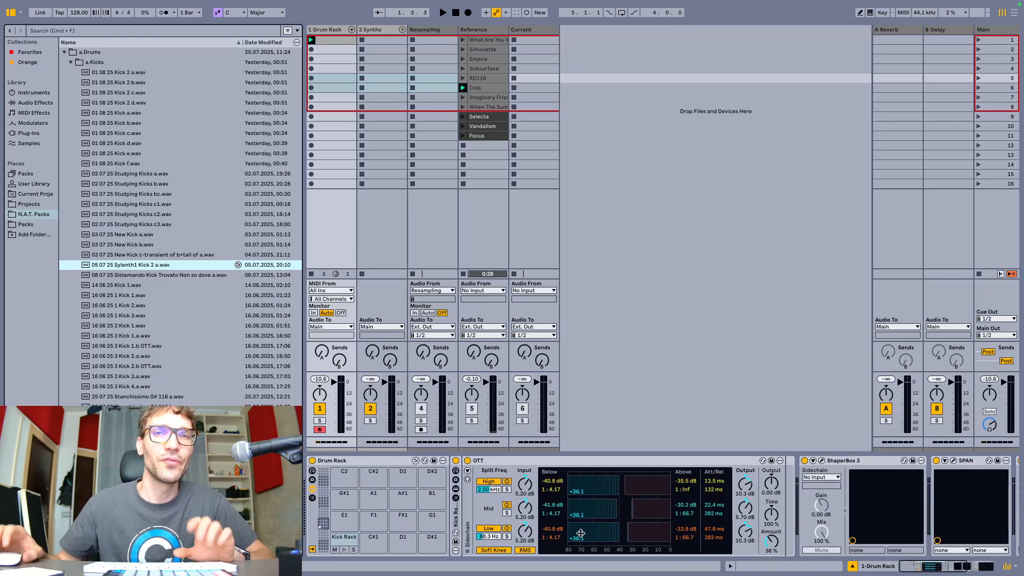
click(434, 33)
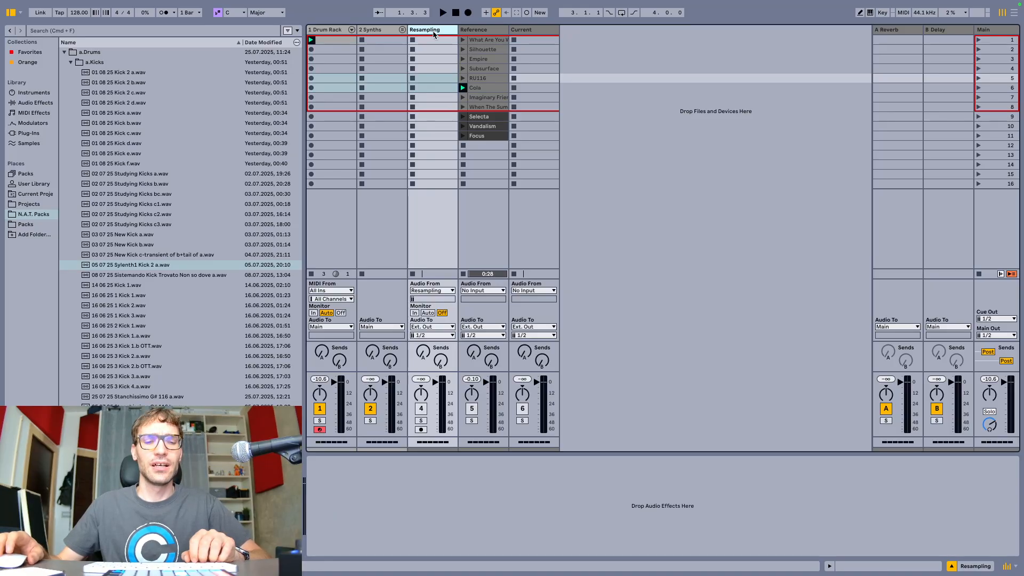
key(super+d)
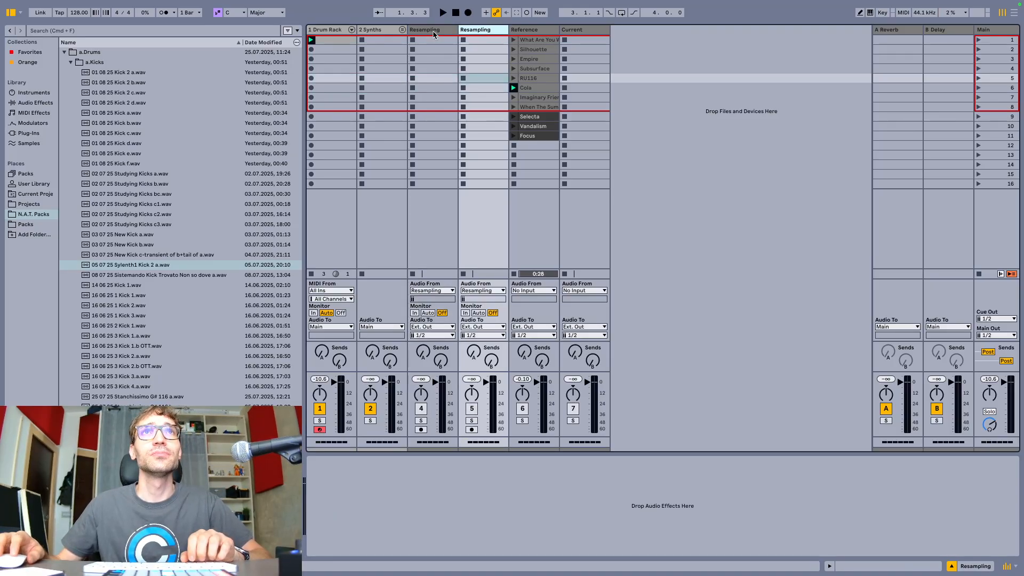
key(super+r)
text(Export)
key(Return)
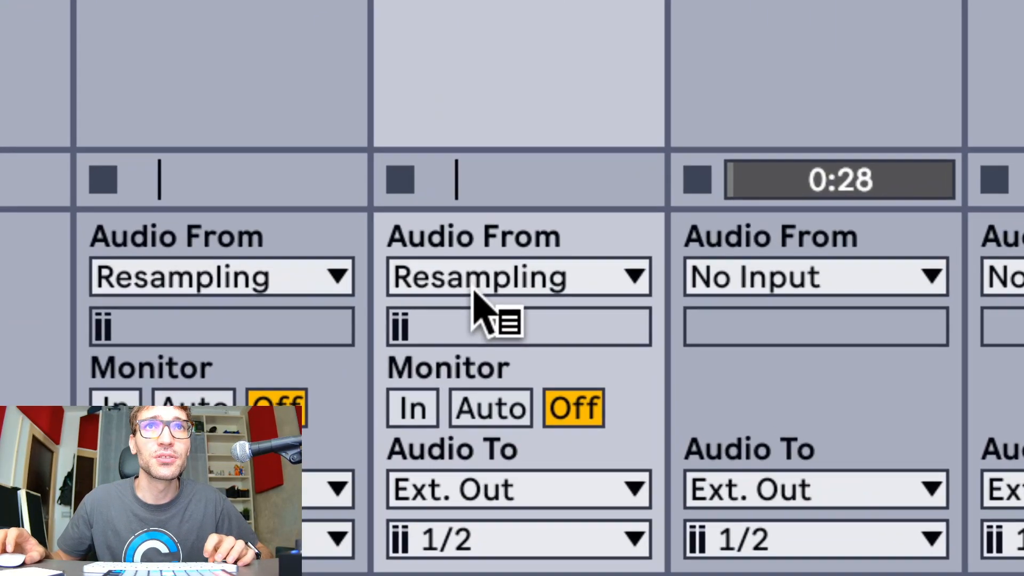
click(478, 484)
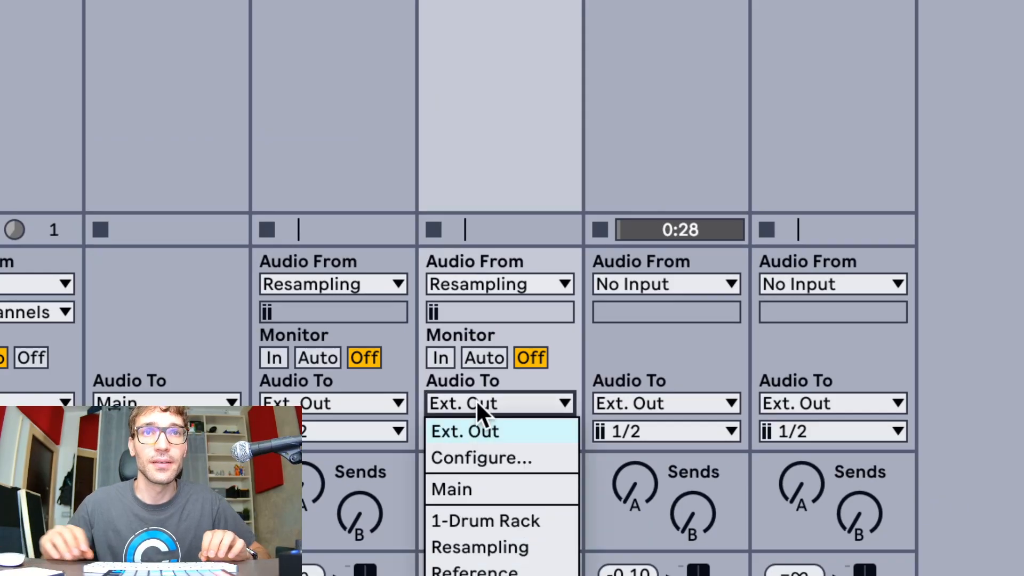
click(476, 489)
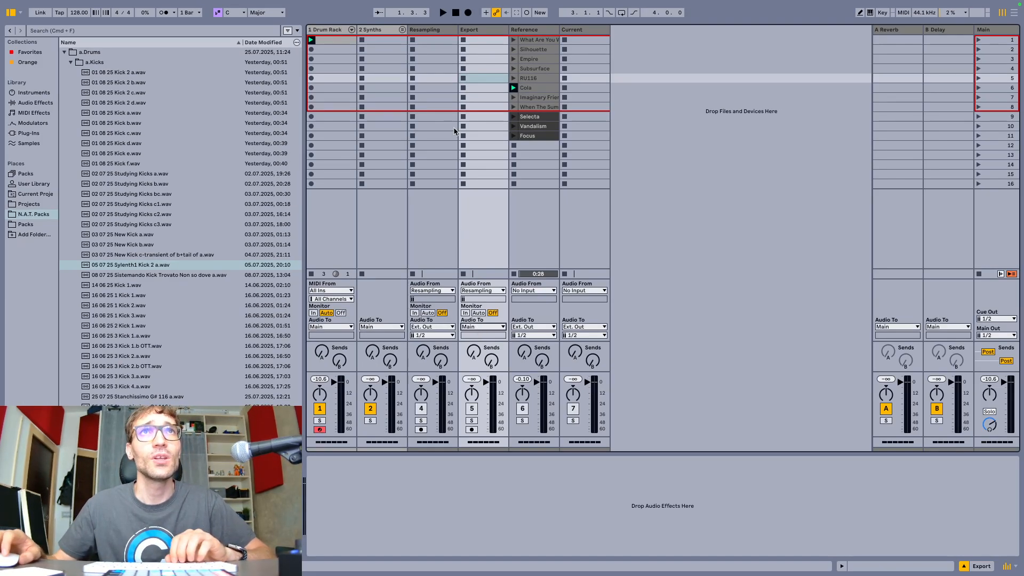
Arm the Resampling track with its first clip slot selected and set the global launch quantization to 1/4.
click(433, 30)
click(435, 40)
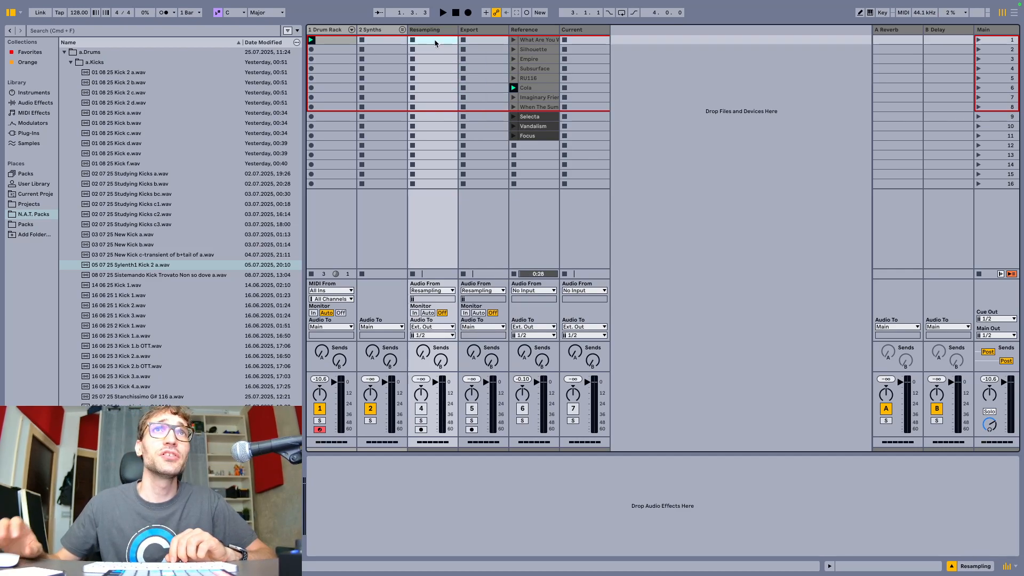
key(c)
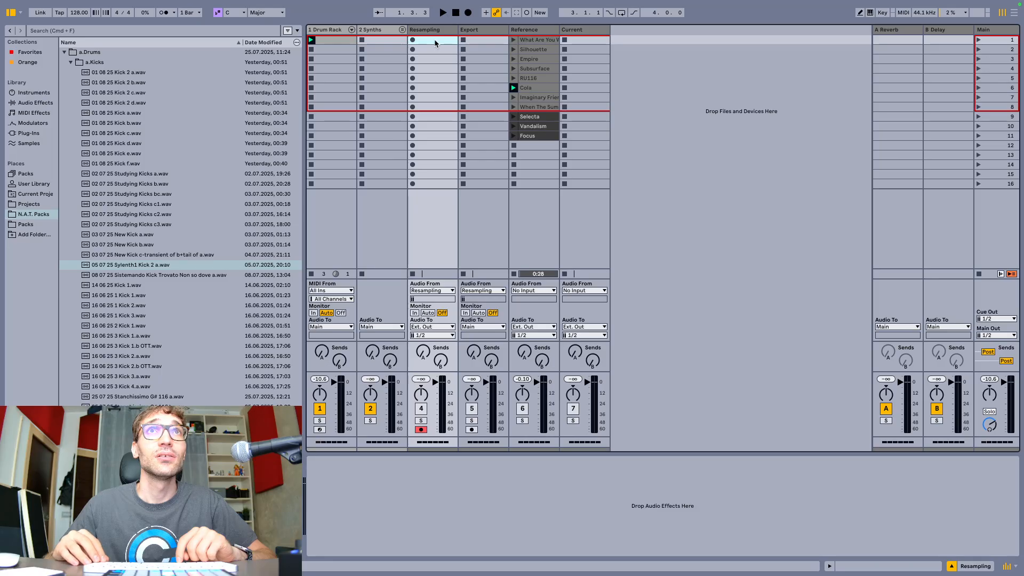
key(Right)
key(Left)
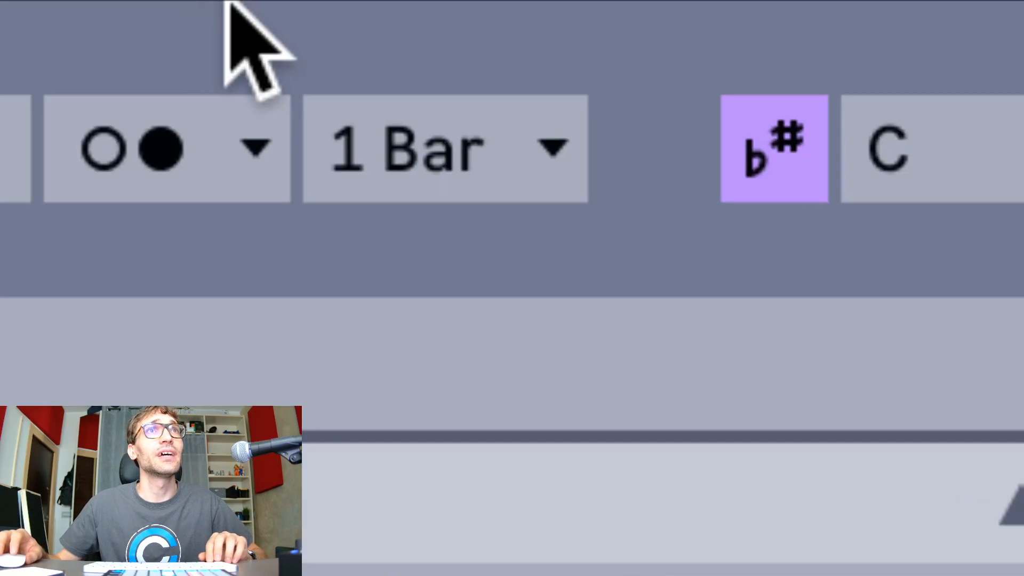
mouse_move(184, 10)
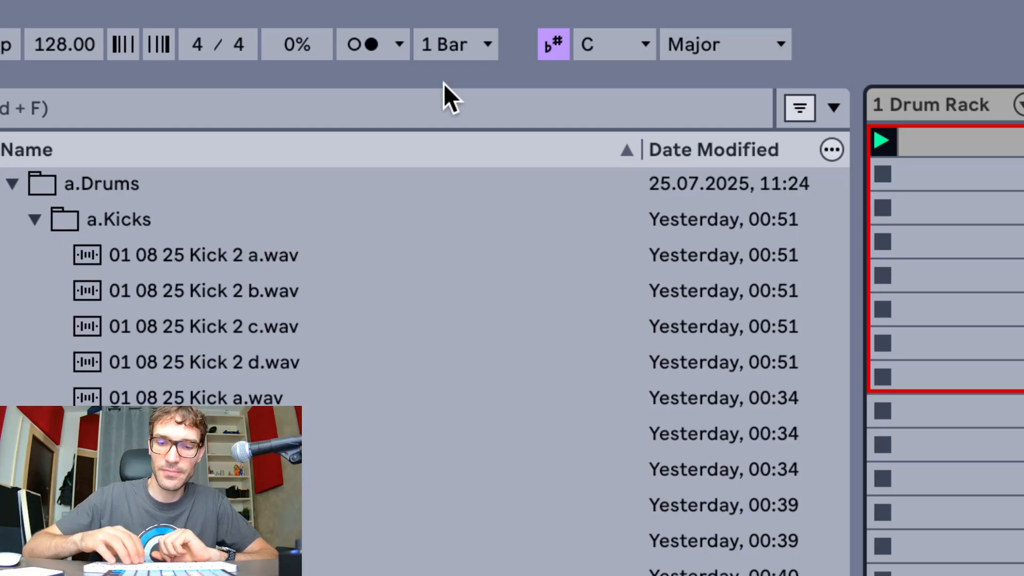
key(super+8)
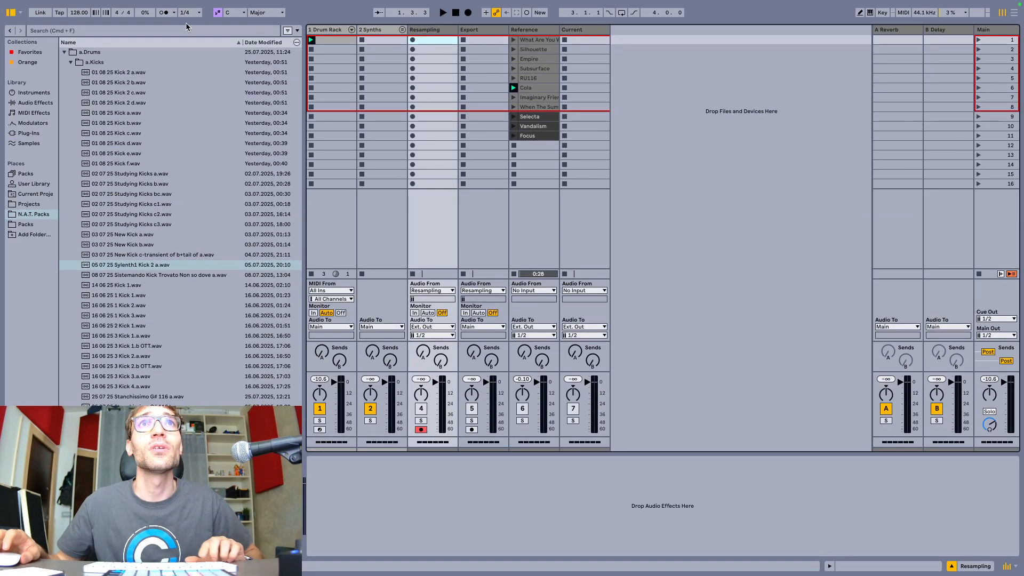
Record one beat of the kick into the first clip slot of the Resampling track.
key(space)
key(Return)
key(Return)
Place the recorded clip at bar 2 of the Resampling track in the arrangement and reactivate arrangement playback.
click(431, 45)
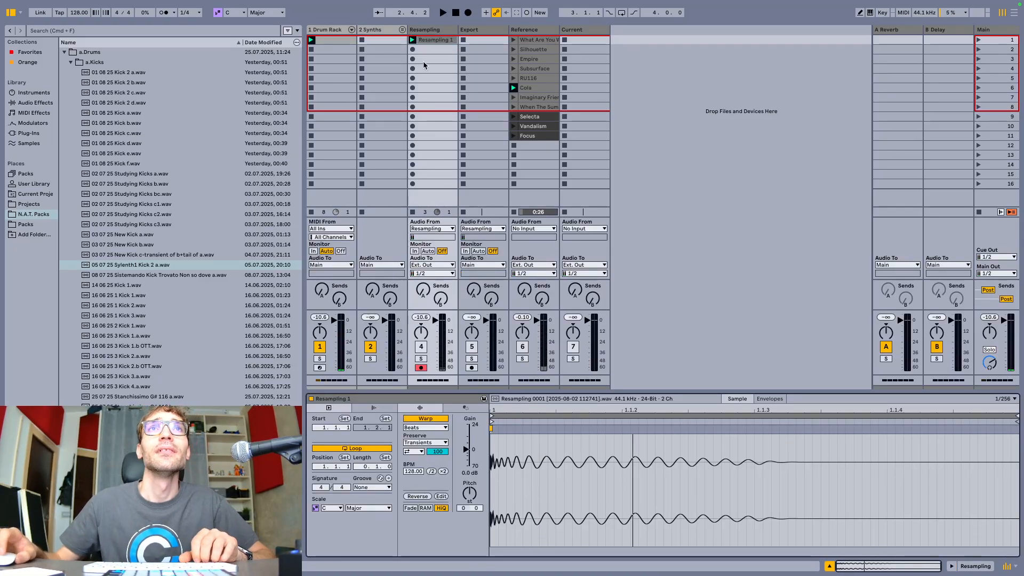
key(Tab)
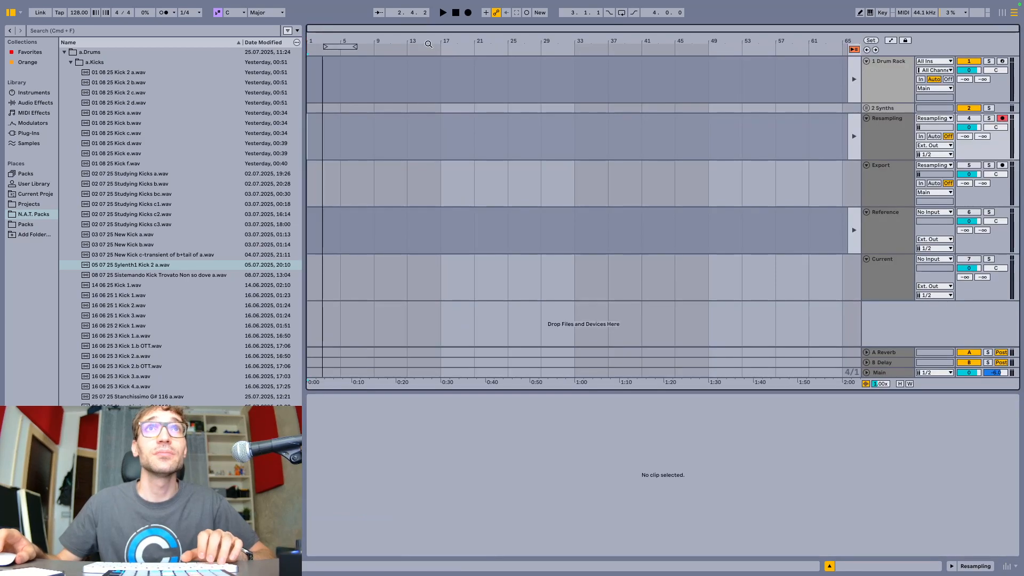
click(311, 145)
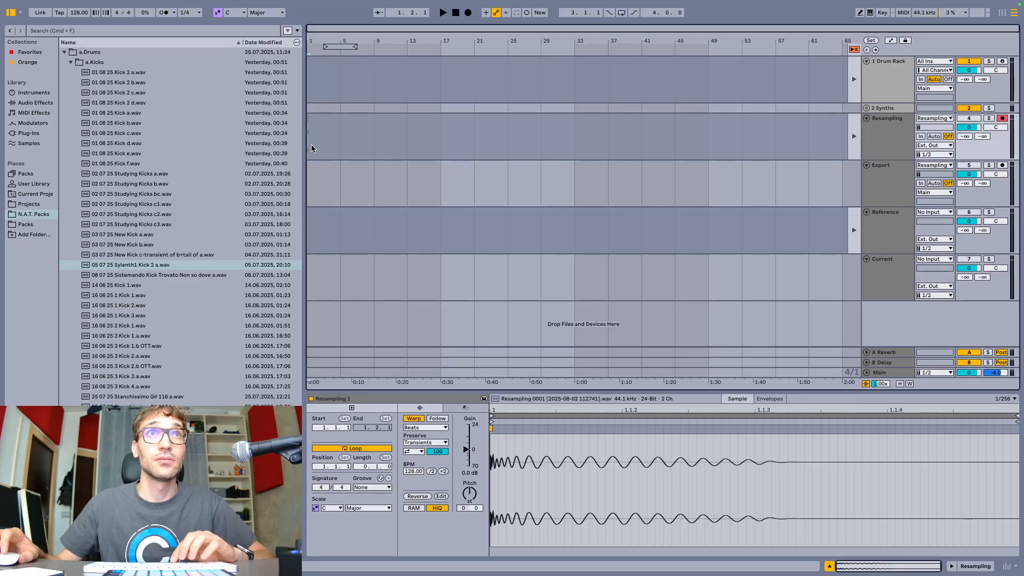
scroll(311, 144, up, 5)
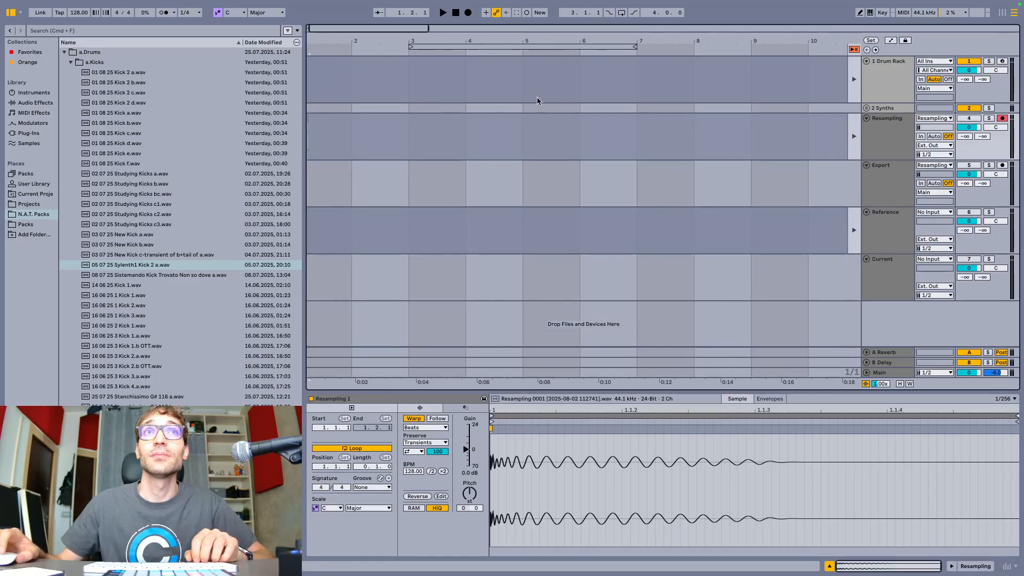
click(853, 50)
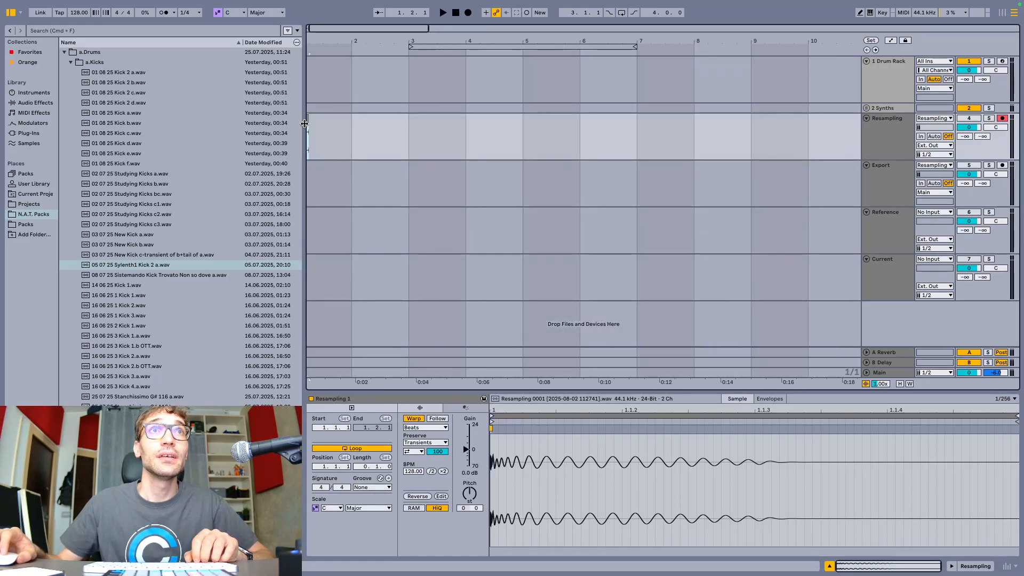
drag(310, 125, 354, 133)
Turn off looping for the resampled kick clip and enlarge the arrangement's waveform display to 2.05x.
scroll(353, 134, up, 8)
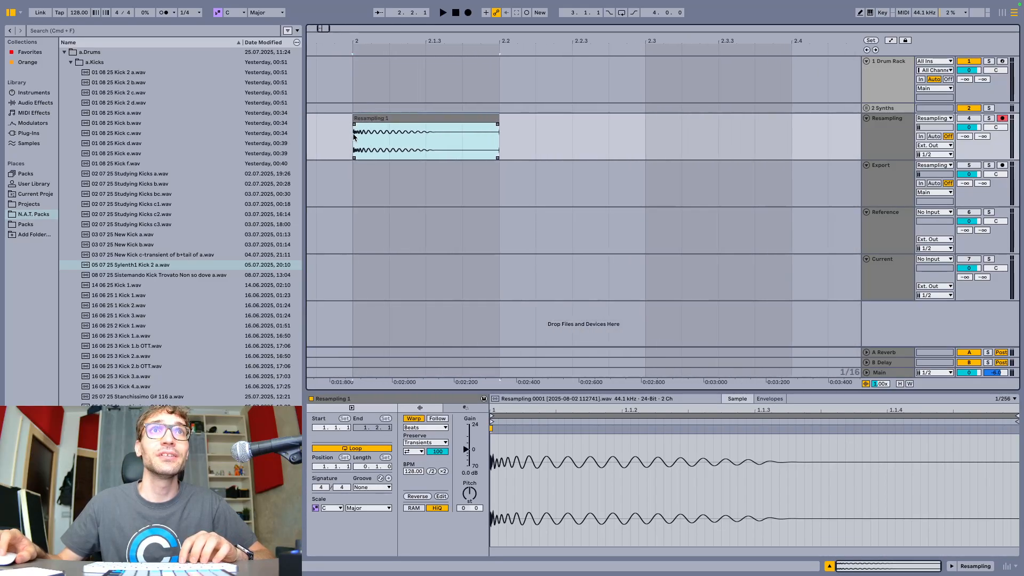
scroll(354, 136, up, 1)
click(350, 448)
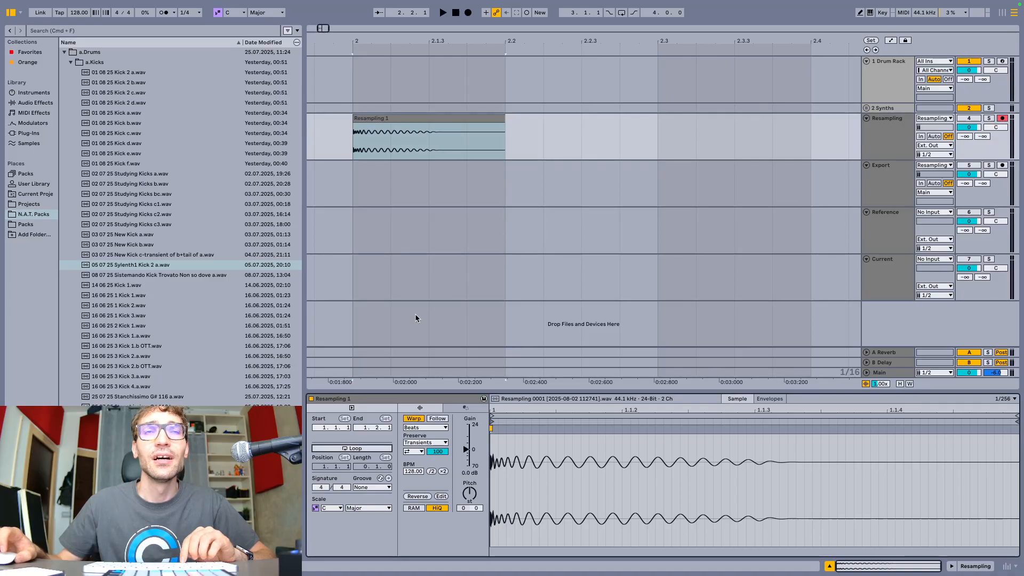
scroll(402, 155, right, 1)
mouse_move(881, 384)
mouse_down()
mouse_move(880, 351)
mouse_move(881, 377)
mouse_up()
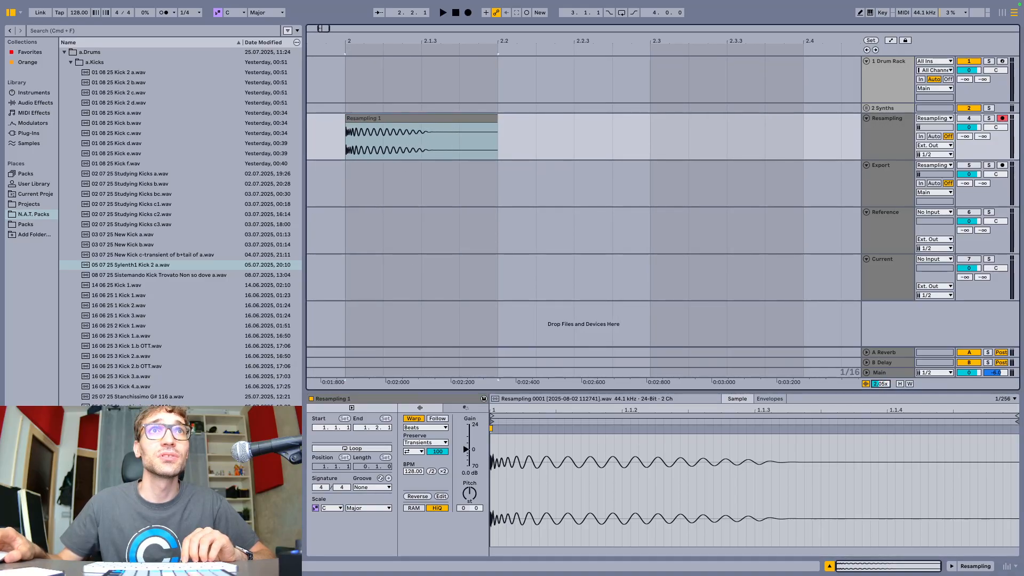
Trim the end of the resampled kick clip at bar 2 so it finishes at 2.1.3.
scroll(353, 133, up, 5)
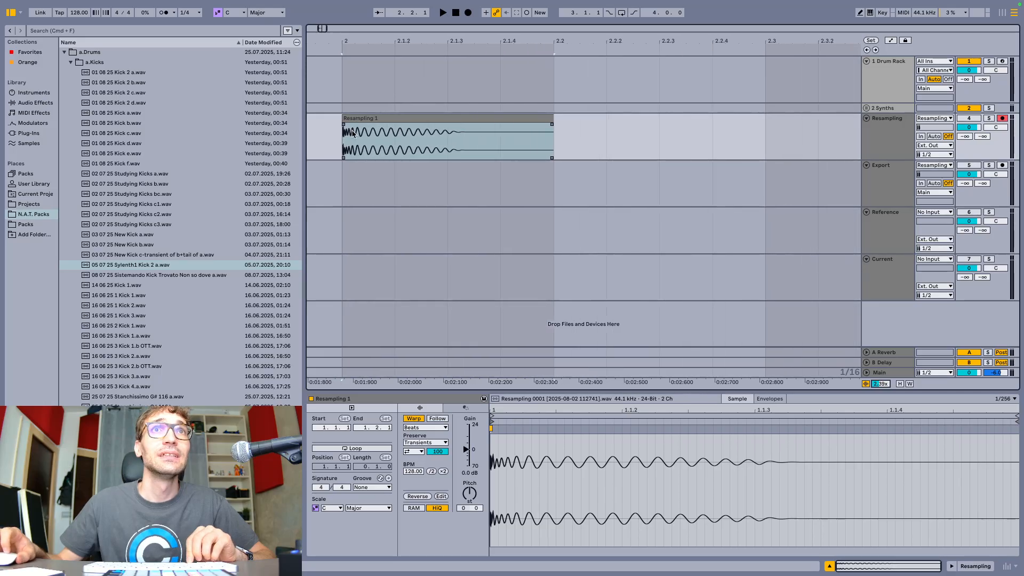
scroll(352, 133, left, 3)
scroll(520, 134, down, 5)
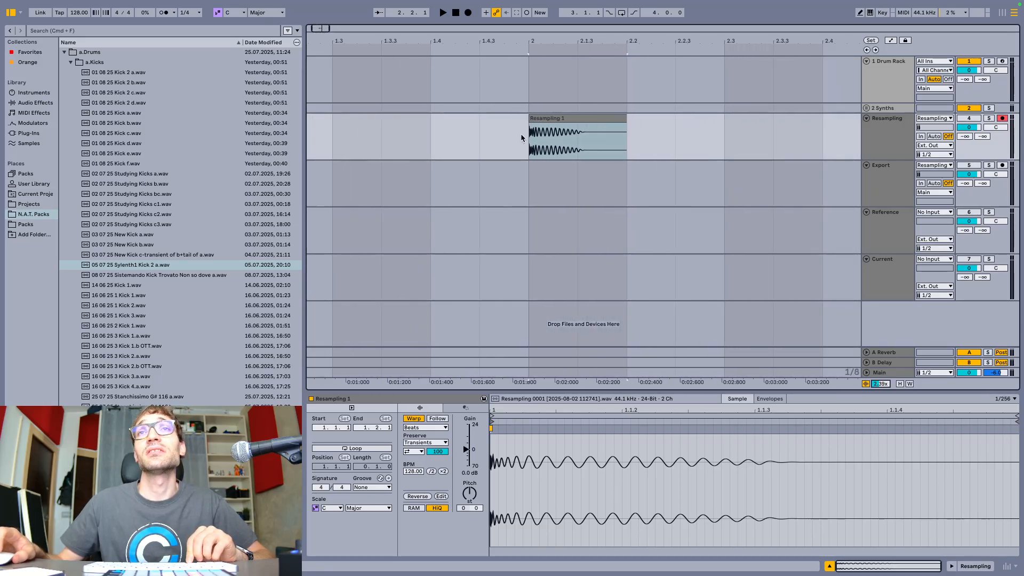
drag(626, 130, 595, 125)
scroll(565, 132, up, 5)
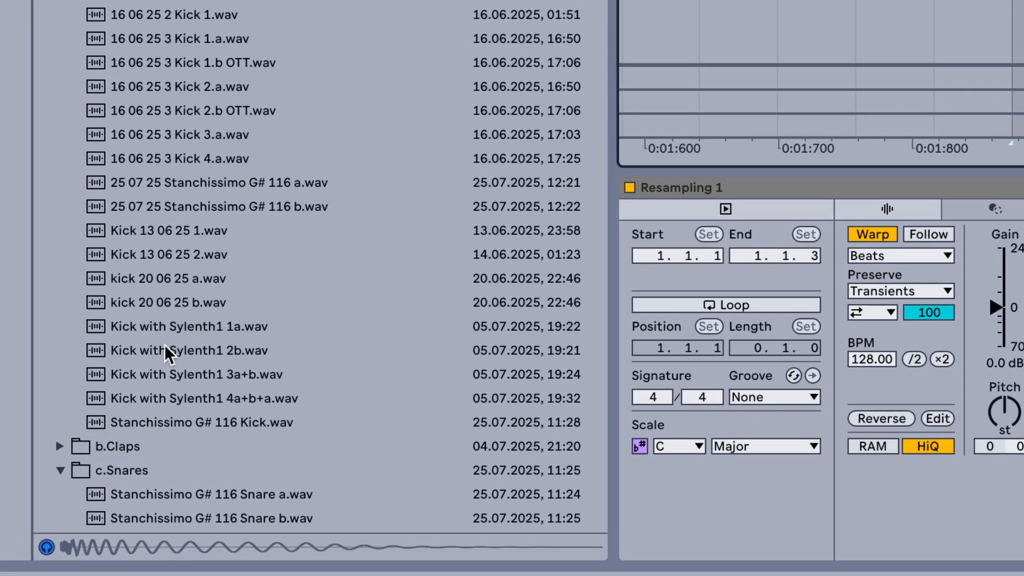
Audition the Kick with Sylenth1 samples in the kicks folder, from 1a to 4a+b+a.
click(140, 357)
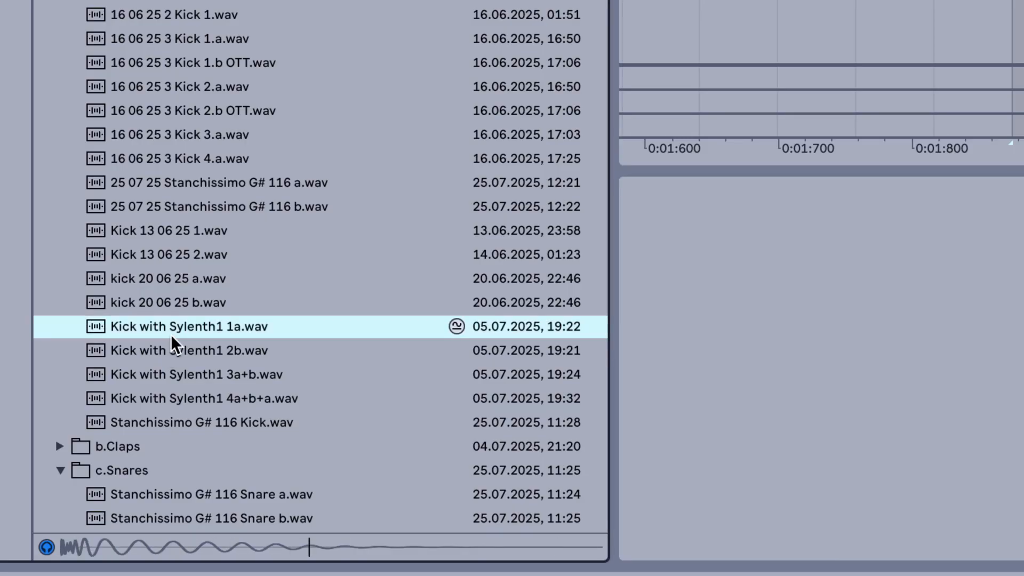
key(Down)
key(Down)
key(Down)
key(Down)
key(Up)
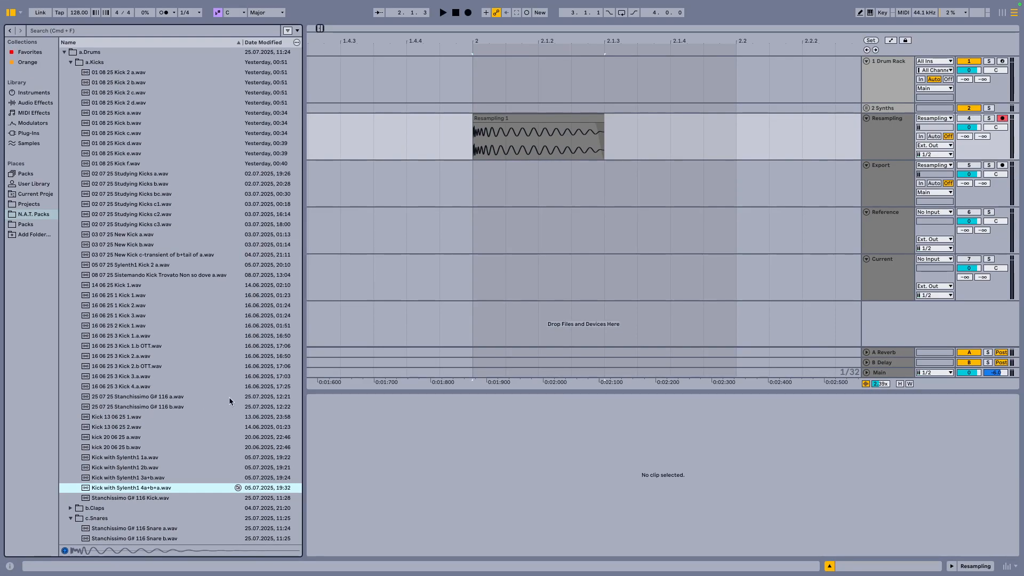
Place Kick with Sylenth1 4a+b+a.wav at bar 2 on a new track below Resampling and switch off the enlarged waveform display.
click(886, 146)
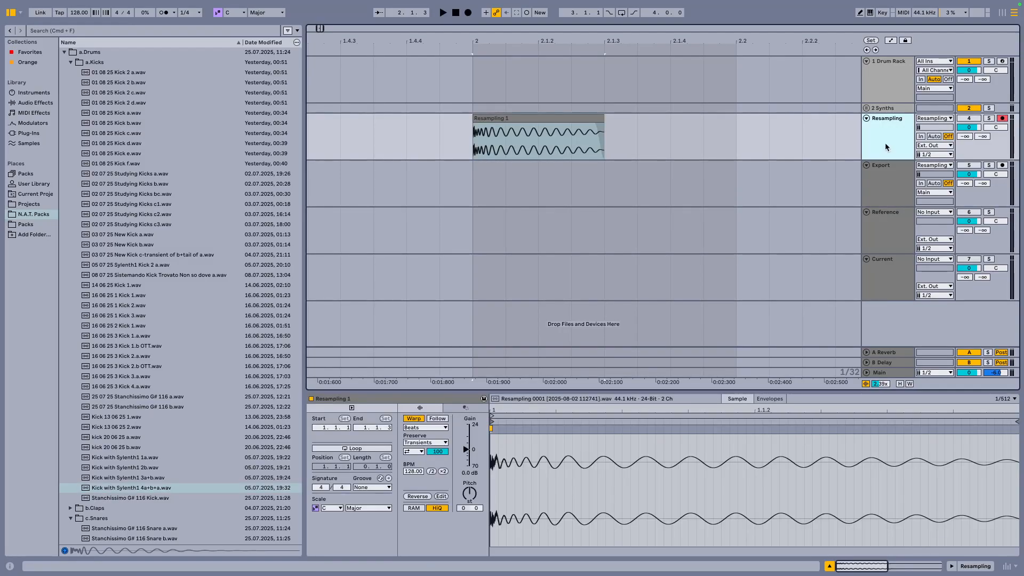
key(super+t)
drag(125, 486, 482, 162)
click(518, 162)
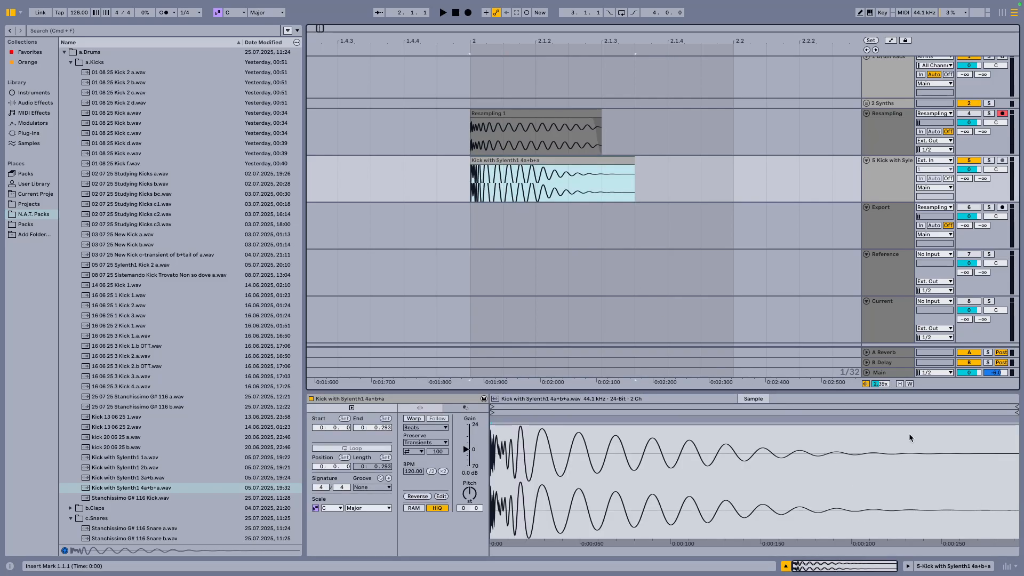
click(488, 130)
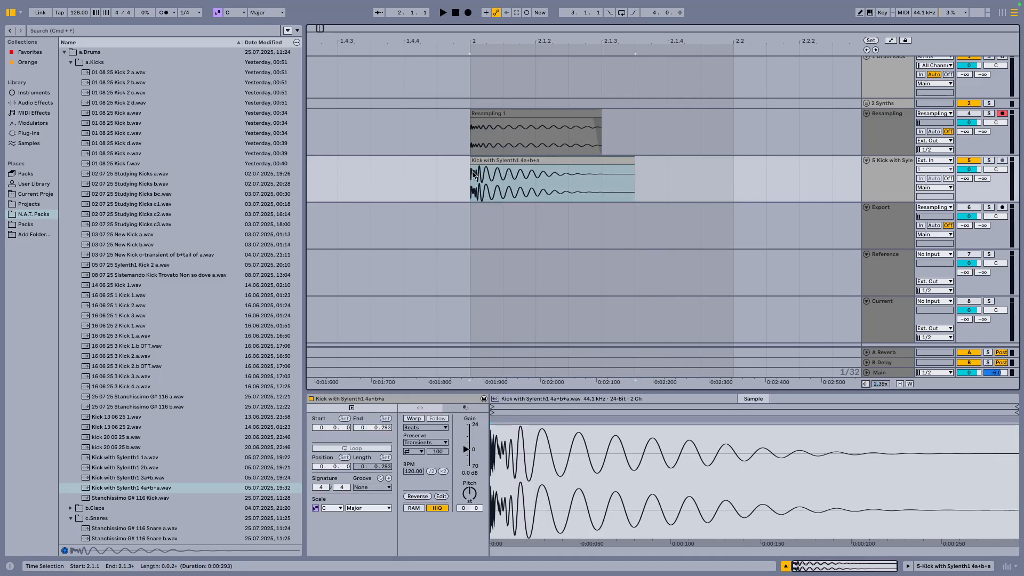
Consolidate the trimmed kick clip on the Resampling track and set its gain to 0.0 dB.
scroll(491, 122, down, 1)
click(490, 105)
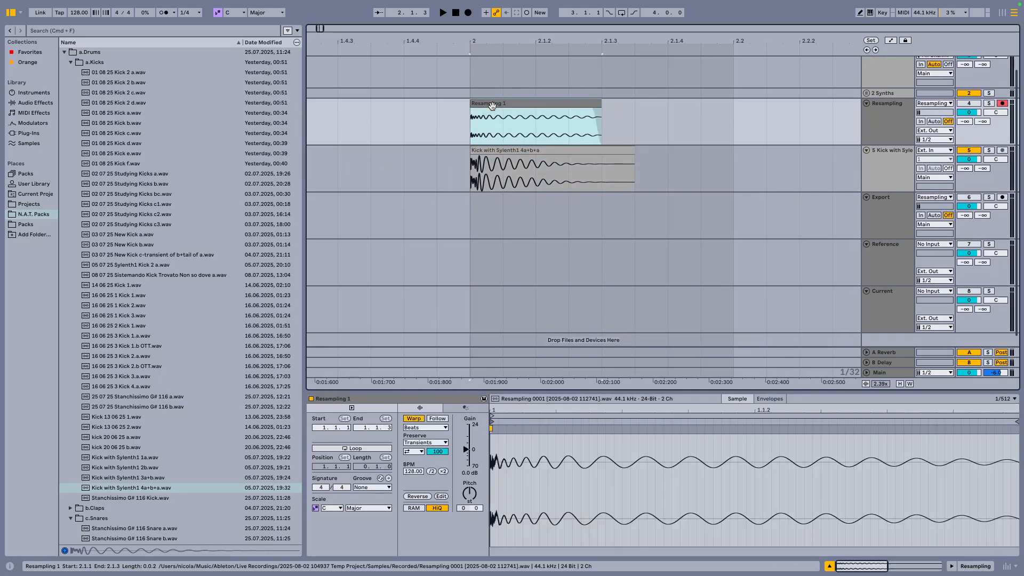
key(super+j)
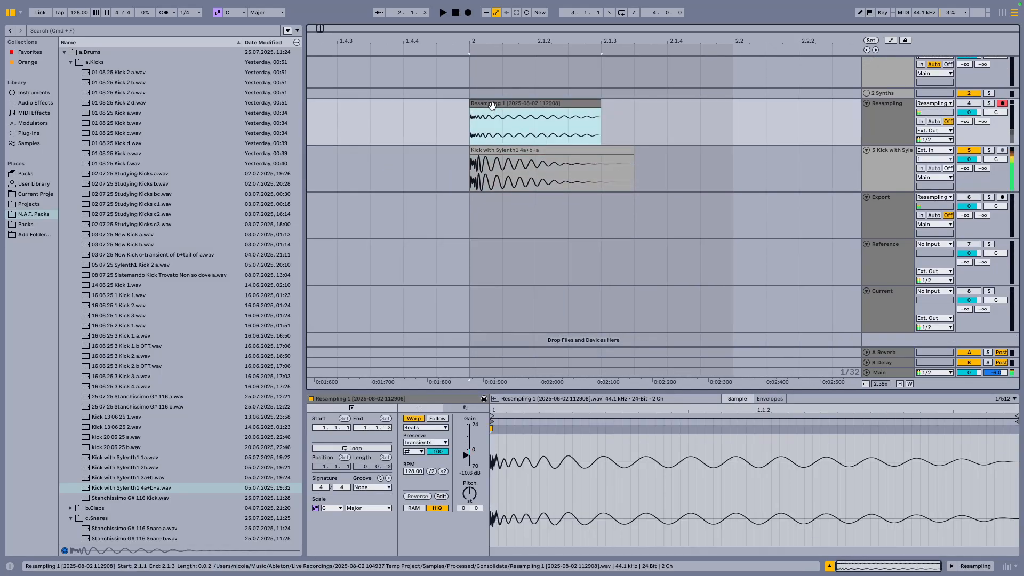
scroll(485, 320, up, 2)
drag(463, 482, 469, 477)
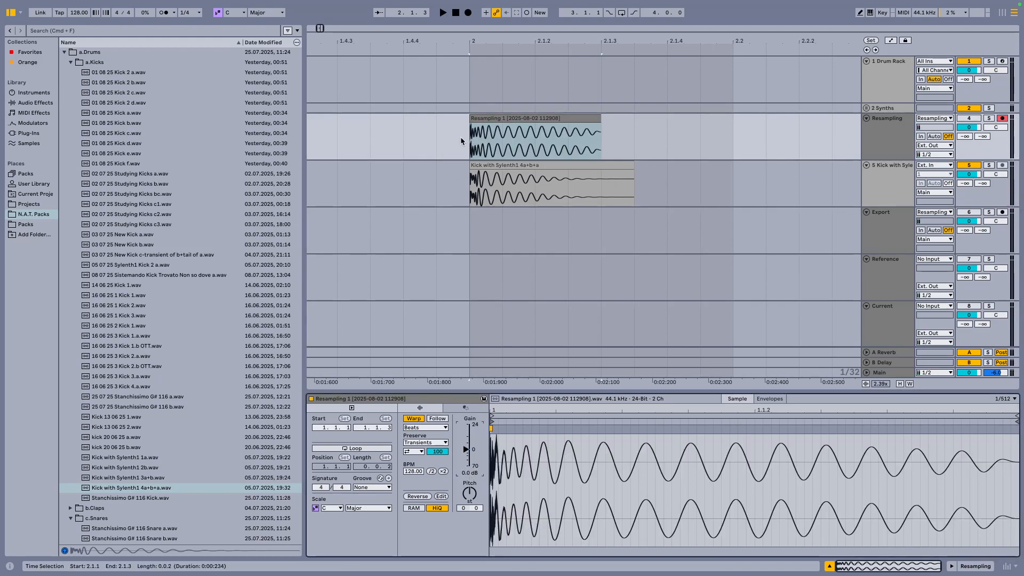
Add a short fade-out at the end of the consolidated kick clip.
scroll(464, 137, up, 3)
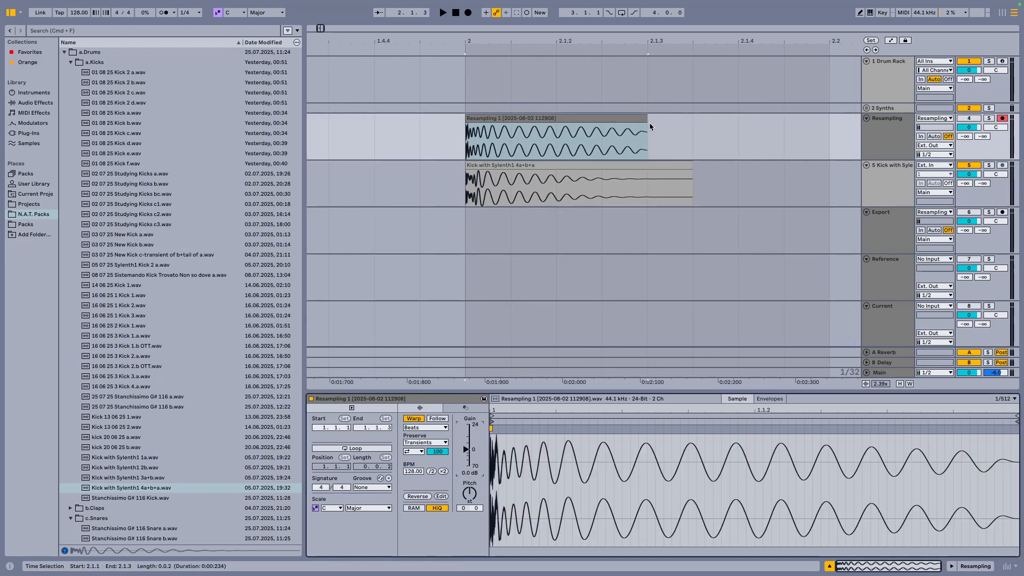
drag(644, 127, 635, 127)
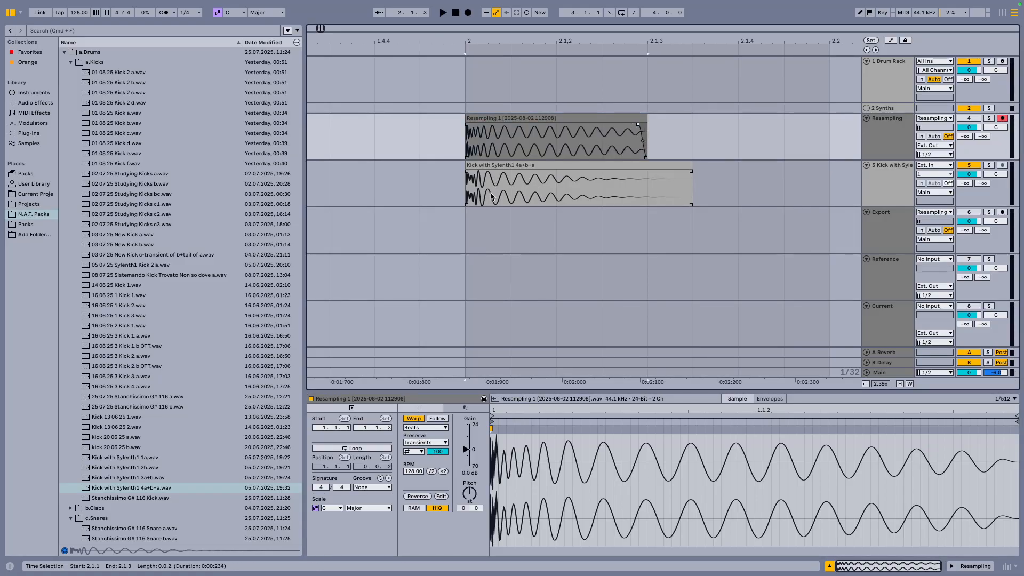
Move the first 4 ms of the Sylenth1 kick onto the start of the kick clip on the Resampling track.
scroll(466, 200, up, 4)
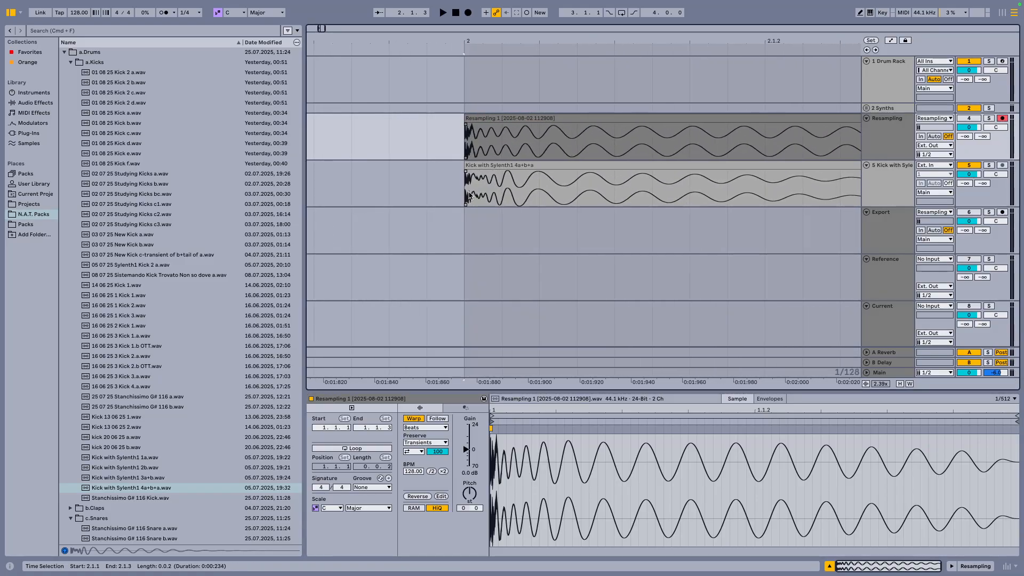
scroll(469, 196, up, 4)
drag(456, 193, 468, 134)
Deactivate the Sylenth1 kick track and activate the Resampling track.
click(966, 167)
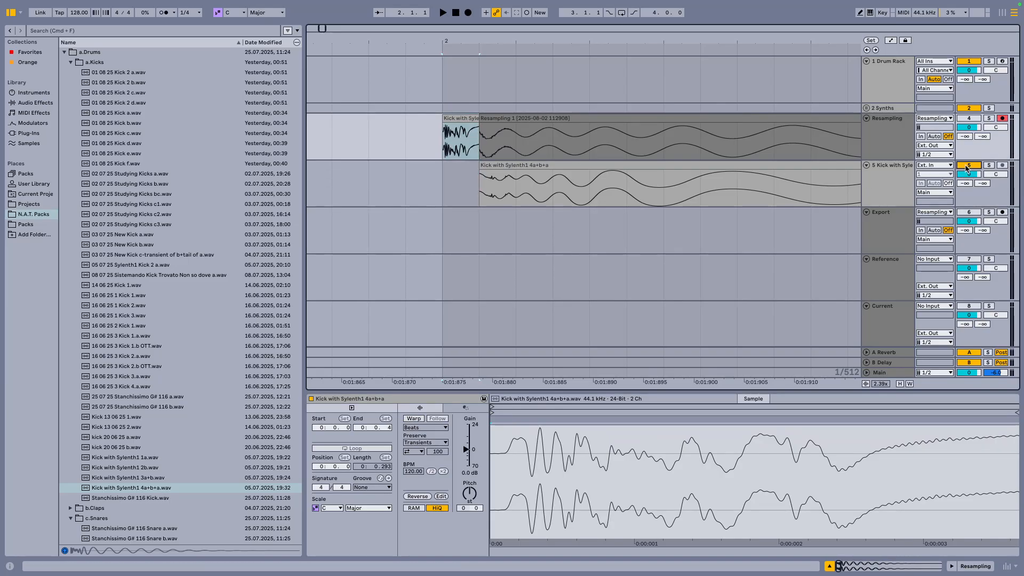
click(960, 121)
key(space)
Loop the arrangement from 1.4.4 to 2.1.4 and play the combined kick.
scroll(468, 150, down, 10)
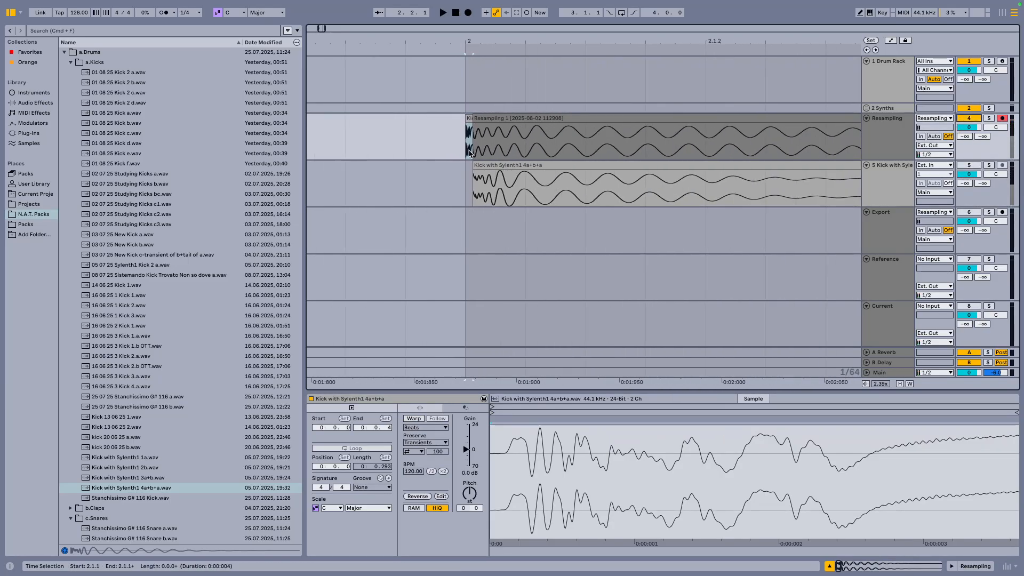
click(407, 136)
drag(407, 138, 628, 133)
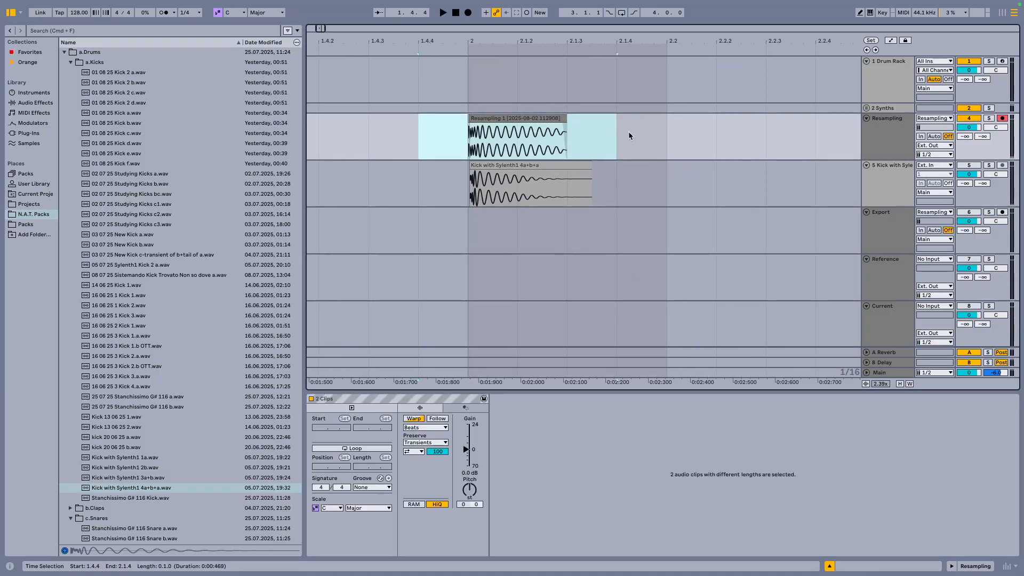
key(super+l)
key(space)
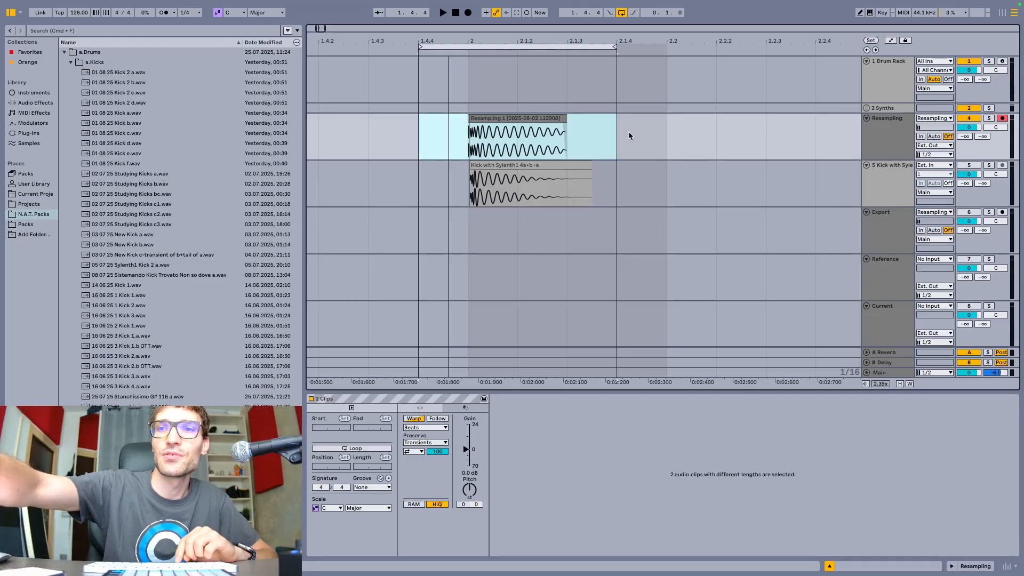
key(space)
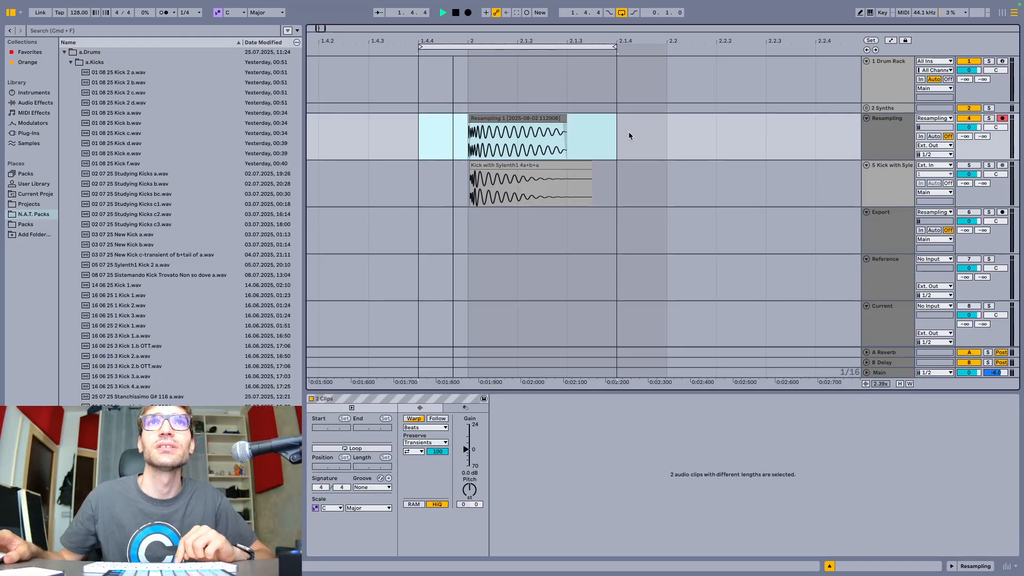
key(space)
key(z)
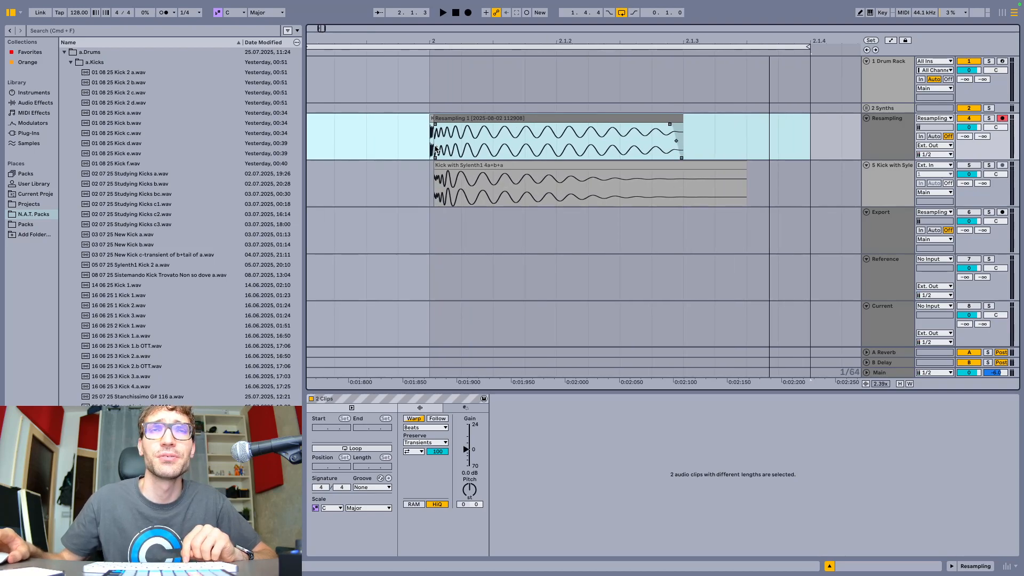
key(space)
key(space)
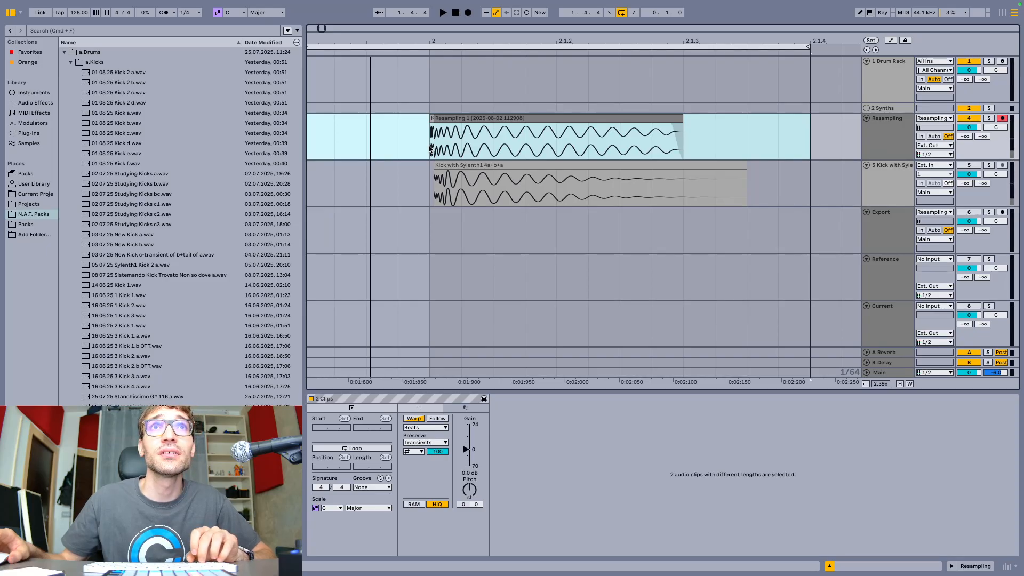
Compare the kick with and without the added transient by undoing and redoing the edit during loop playback.
scroll(438, 135, up, 5)
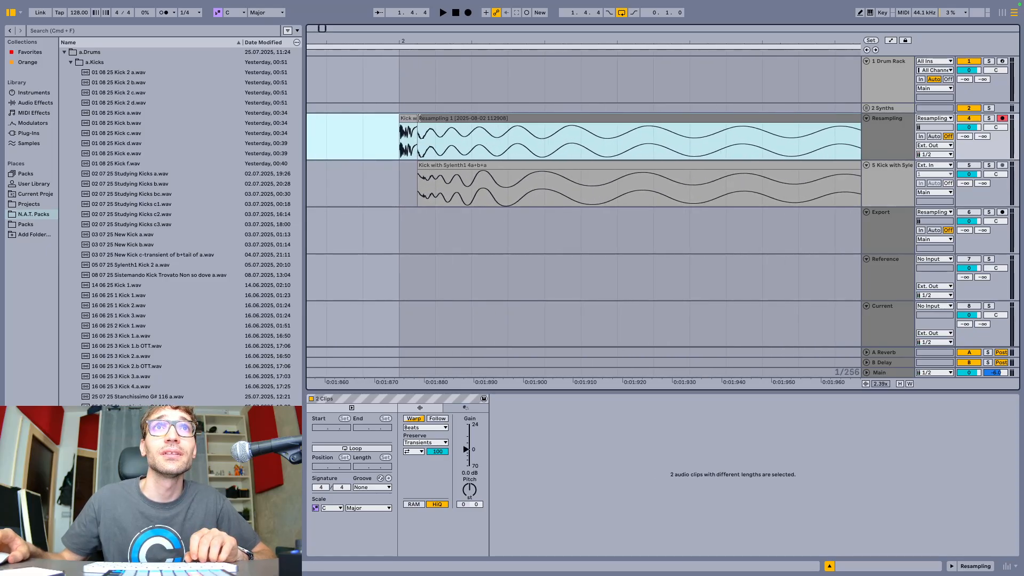
click(405, 117)
key(super+z)
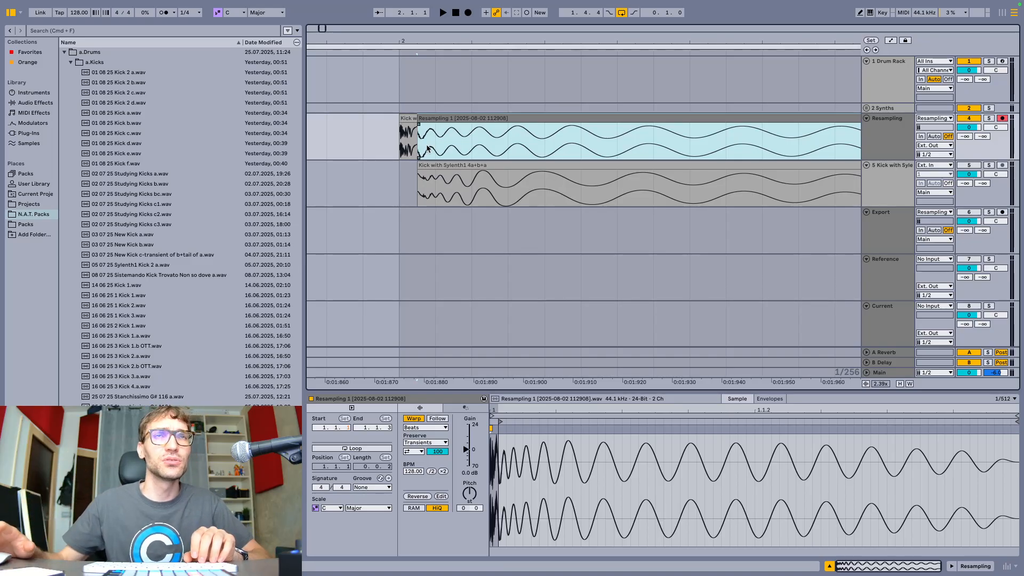
scroll(427, 149, down, 2)
key(space)
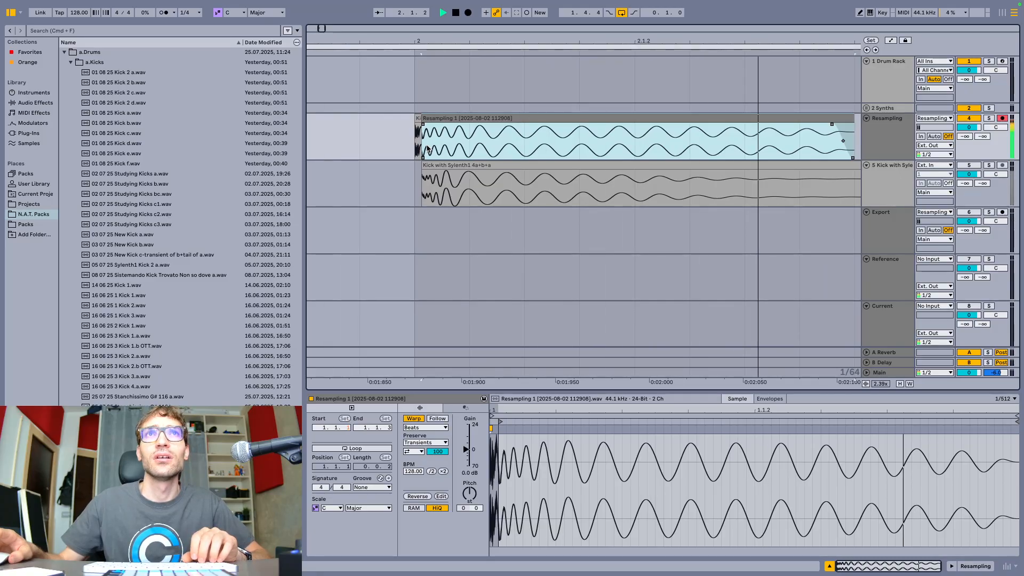
key(super+shift+z)
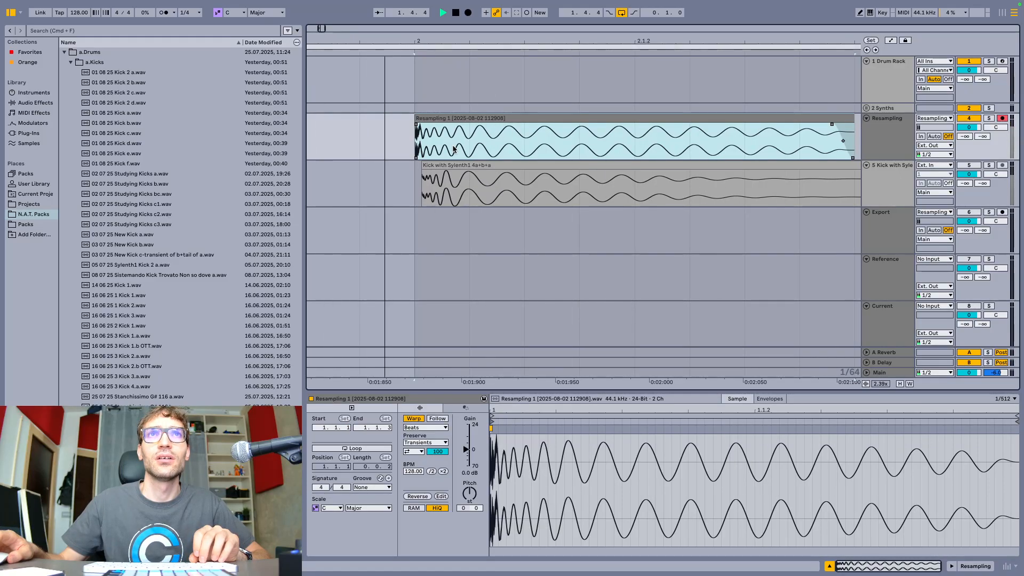
key(super+z)
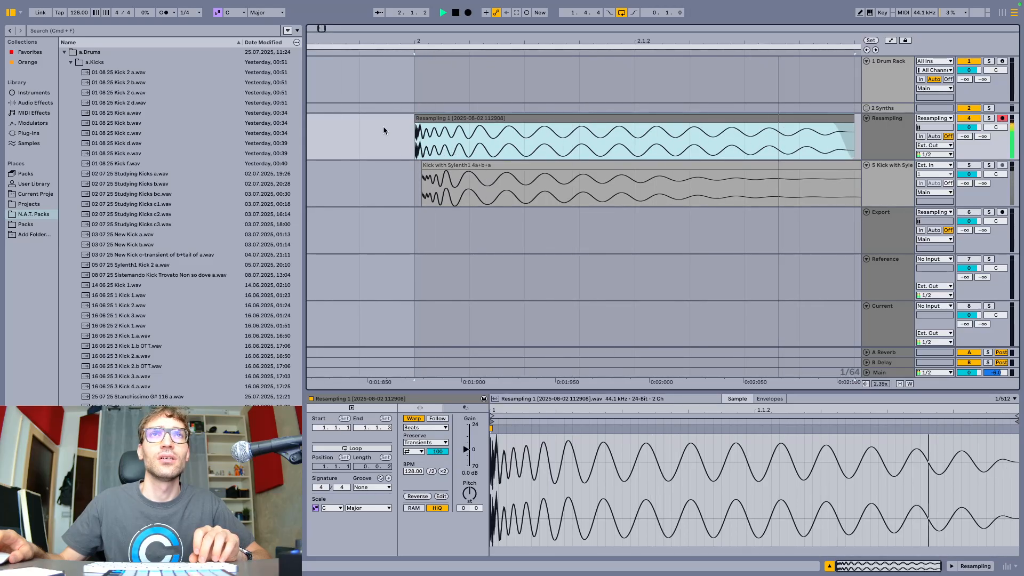
key(space)
Add a short fade where the transient clip meets the resampled kick clip and play the loop to check the join.
scroll(415, 127, up, 5)
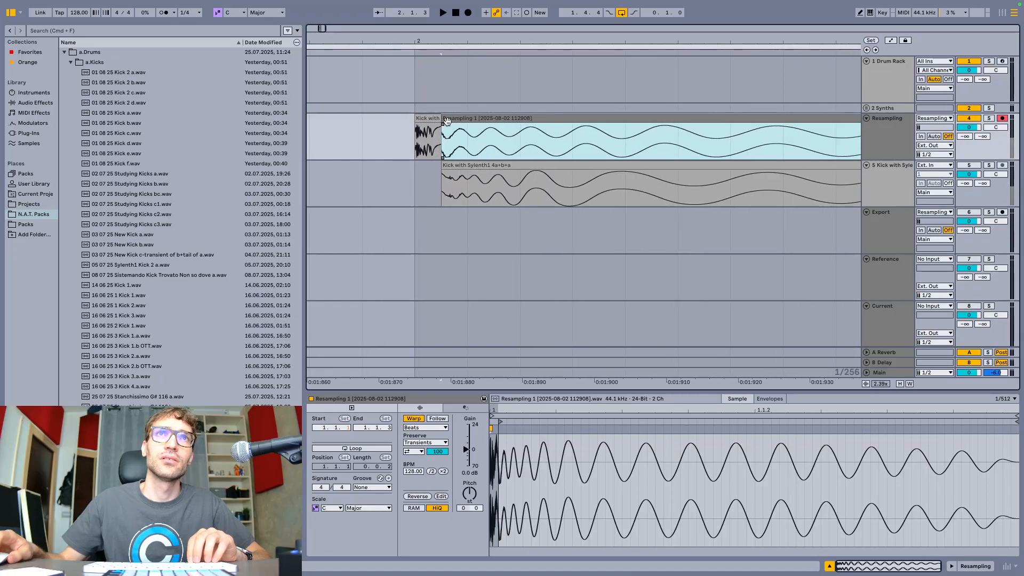
scroll(443, 119, right, 1)
click(438, 129)
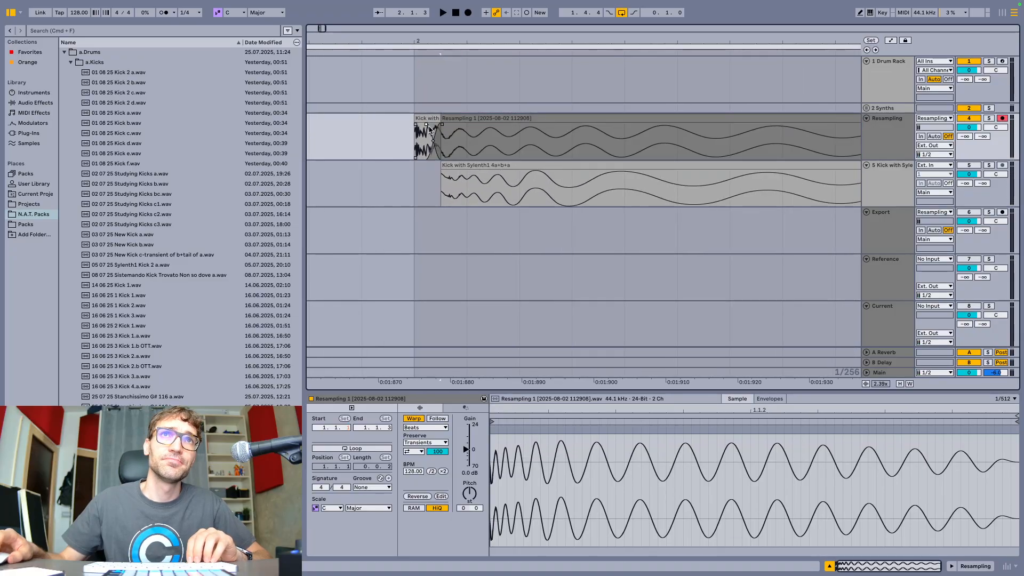
key(space)
scroll(436, 129, down, 4)
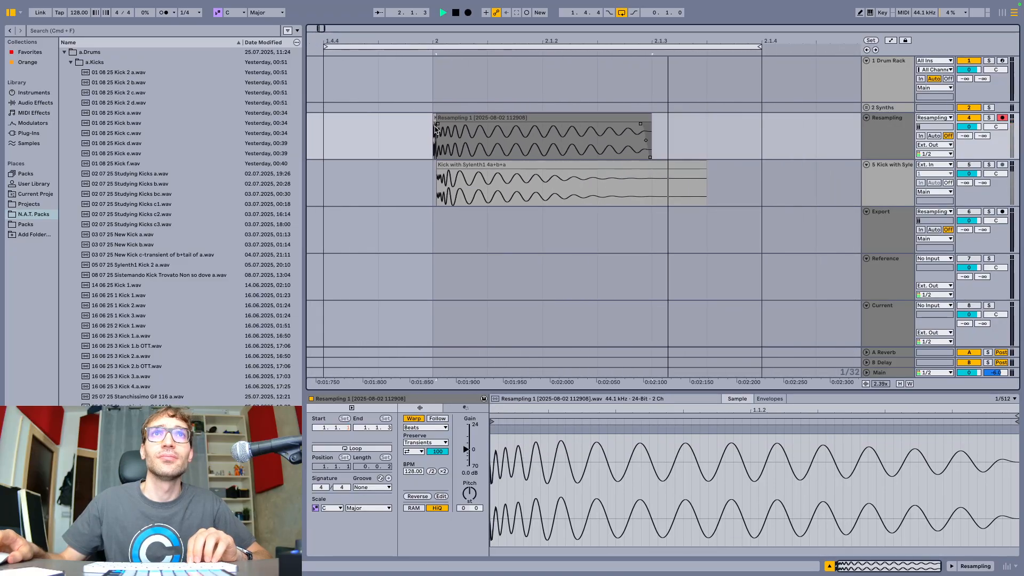
scroll(436, 130, up, 2)
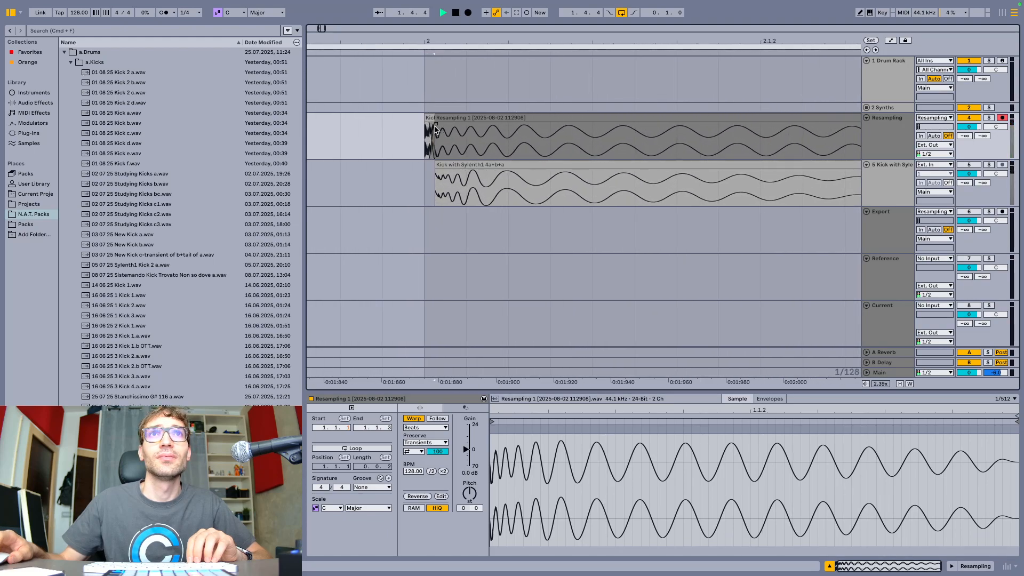
key(space)
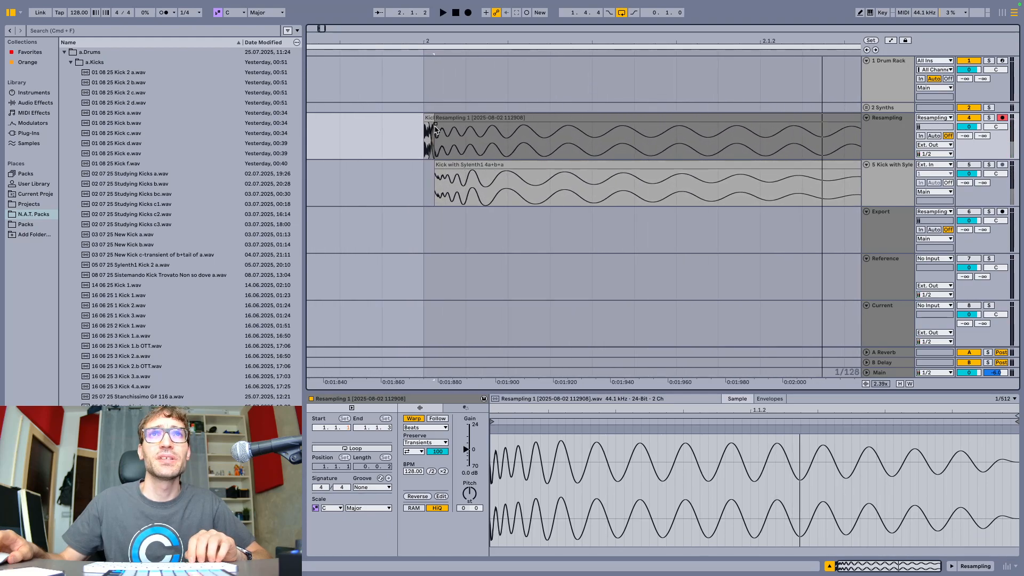
Copy the transient and resampled kick clips together from the Resampling track to the Export track at 2.1.1.
click(439, 117)
shift+click(428, 118)
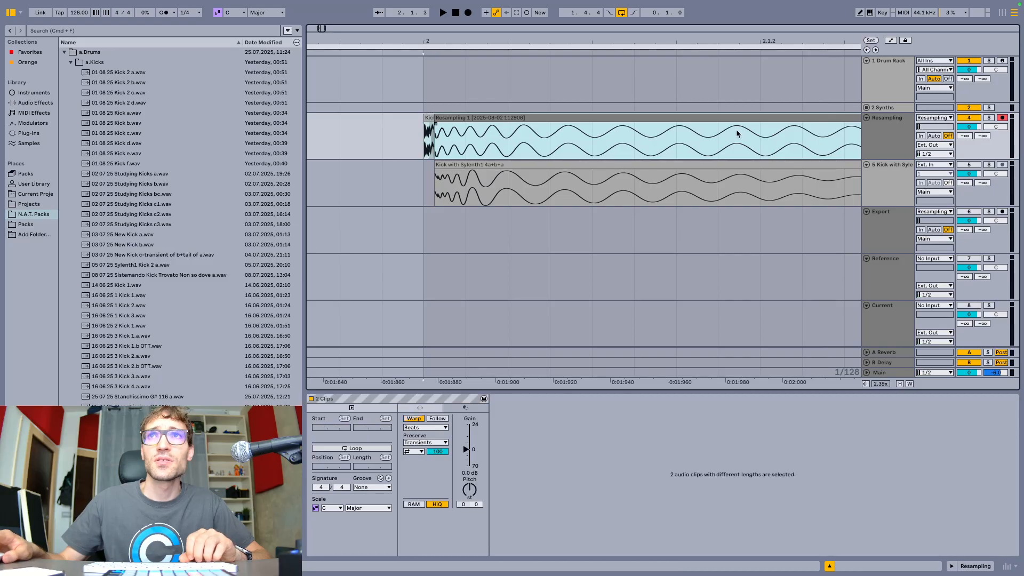
click(878, 142)
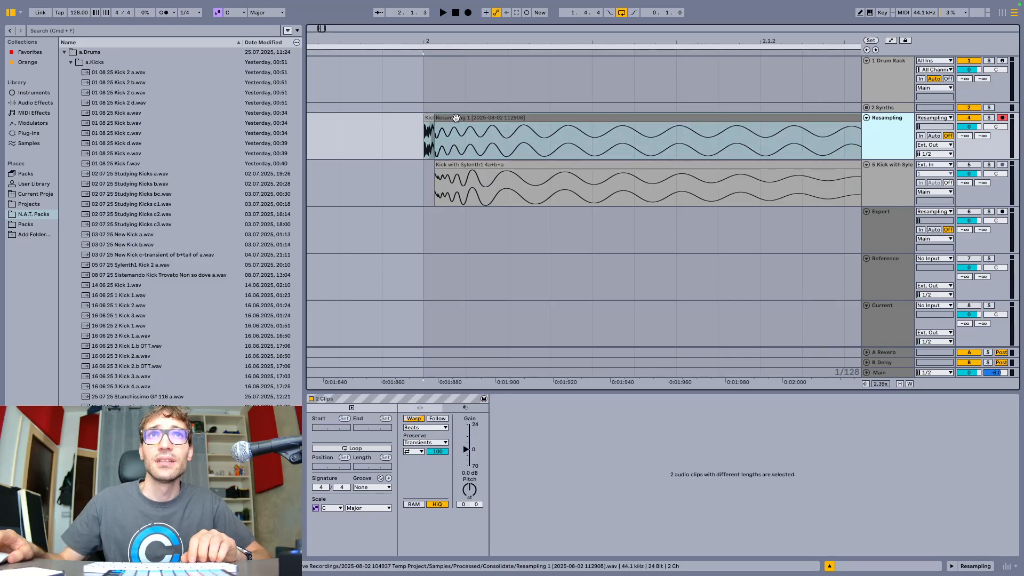
click(438, 118)
shift+click(429, 118)
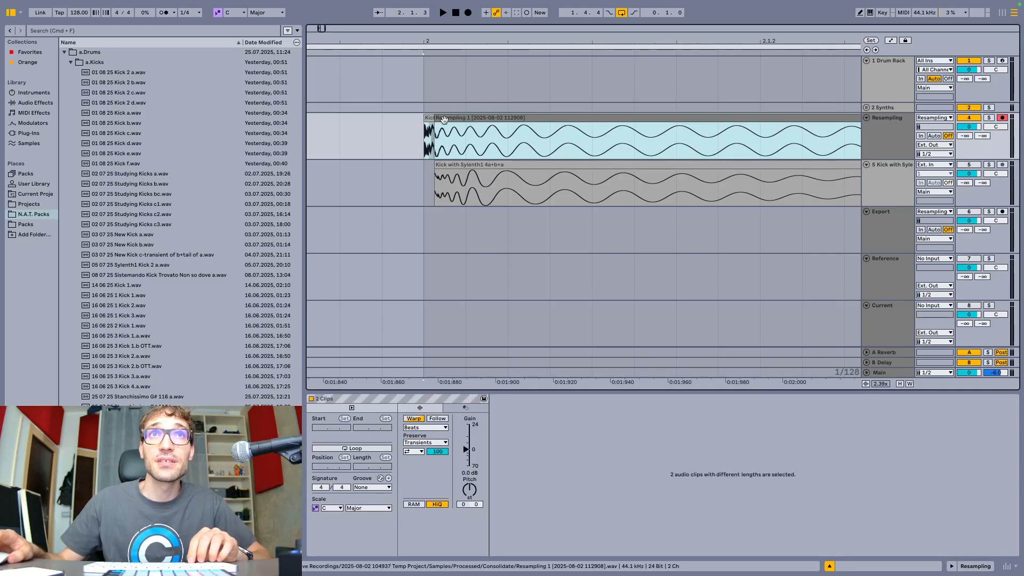
scroll(501, 265, down, 2)
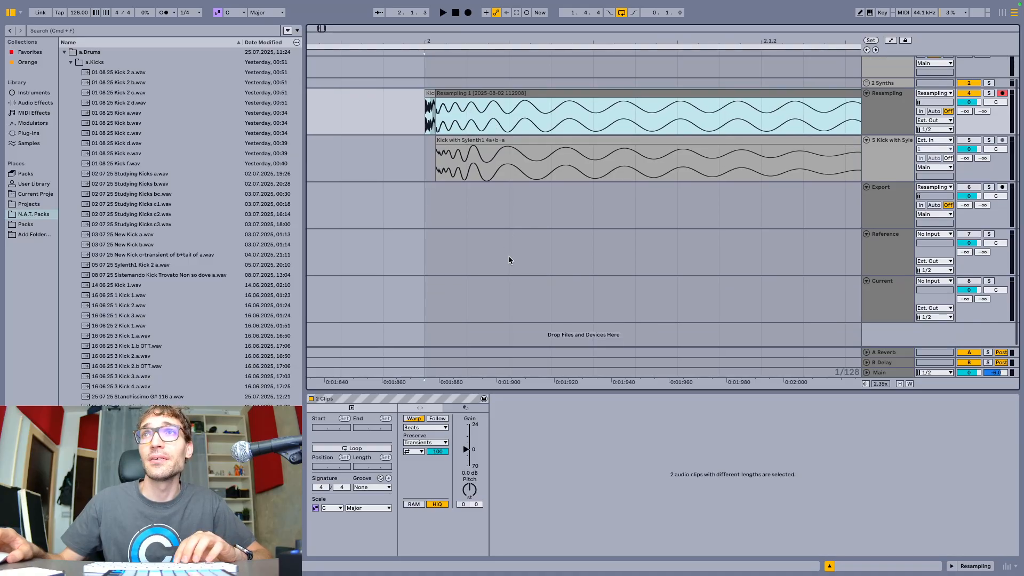
click(418, 209)
key(super+v)
key(minus)
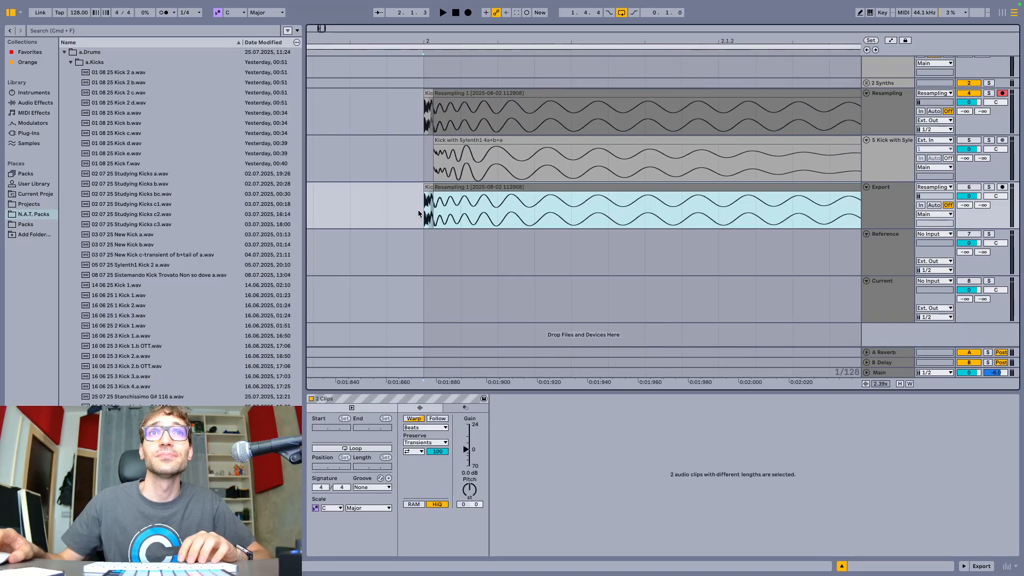
Extend the Resampling track's kick clip back to its full start at 2.1.1, replacing the added transient clip.
click(433, 93)
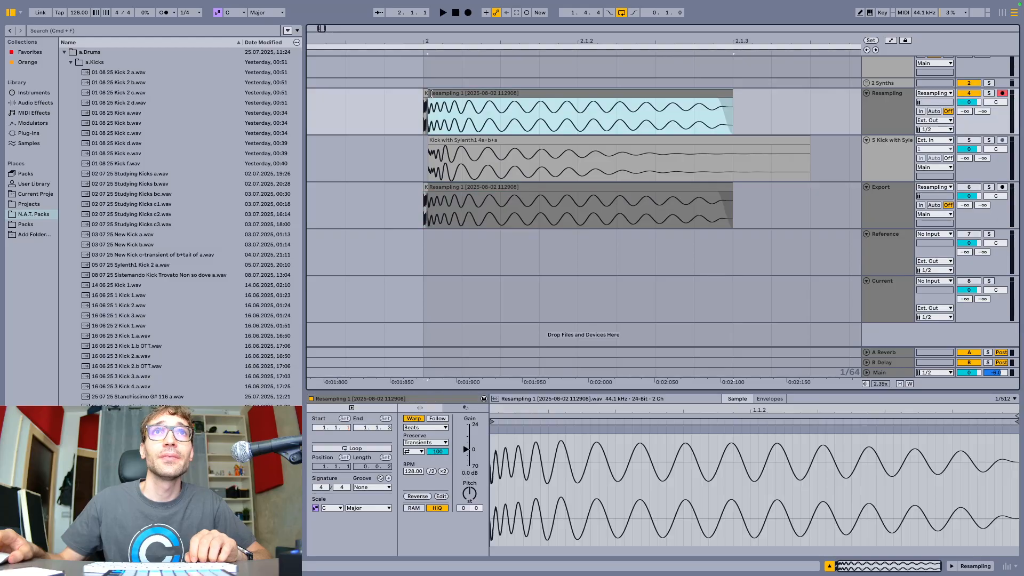
key(minus)
key(minus)
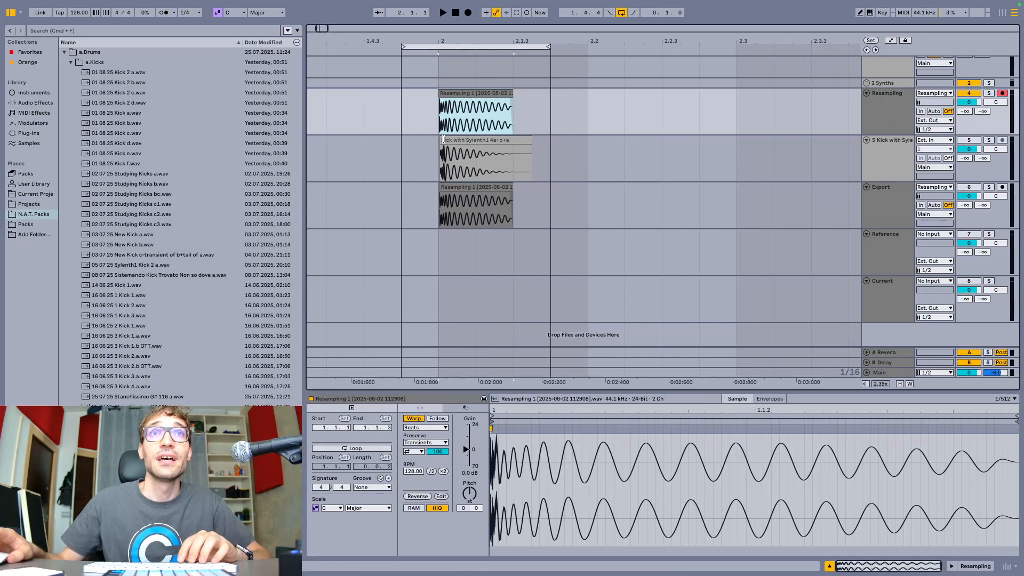
key(plus)
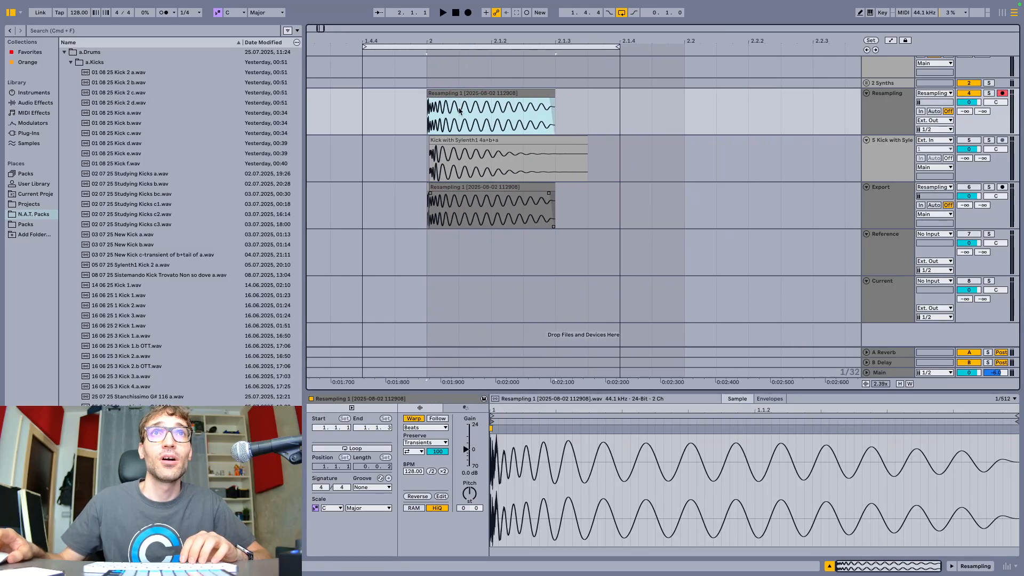
Copy the full resampled kick clip to the Export track before the existing copy and position it at 1.4.1.
scroll(424, 192, left, 3)
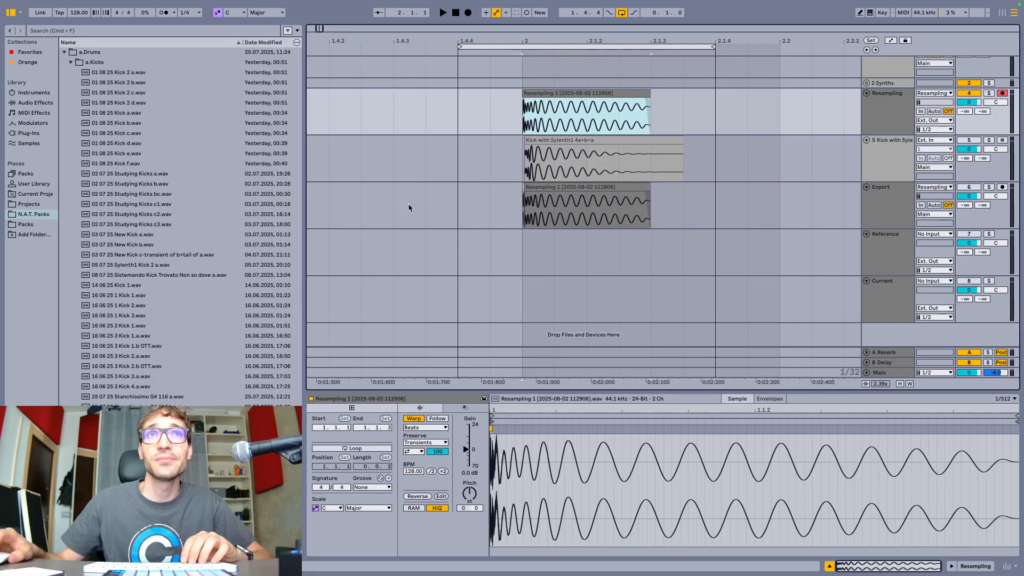
click(327, 209)
key(super+v)
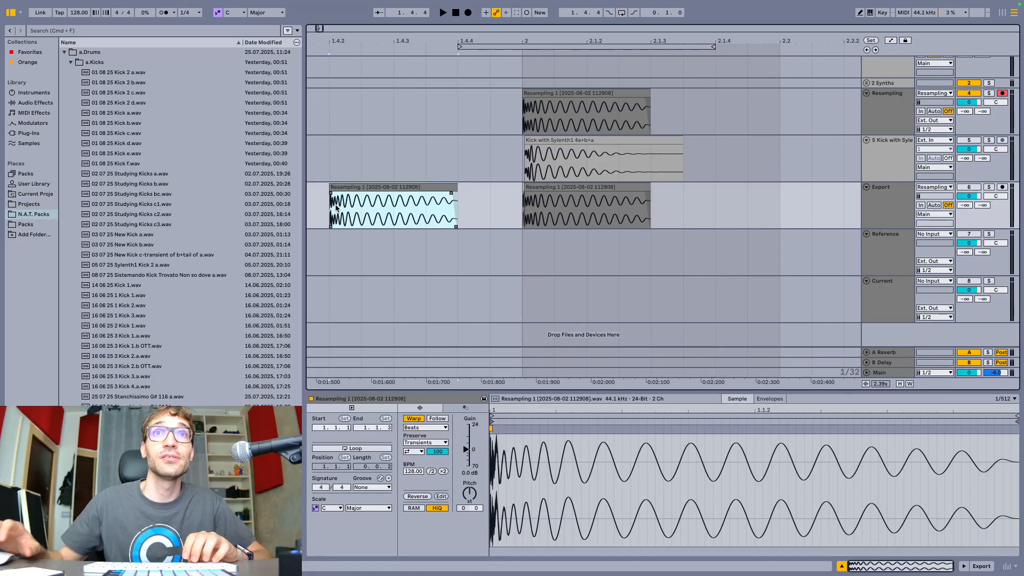
scroll(394, 203, down, 2)
drag(404, 203, 369, 203)
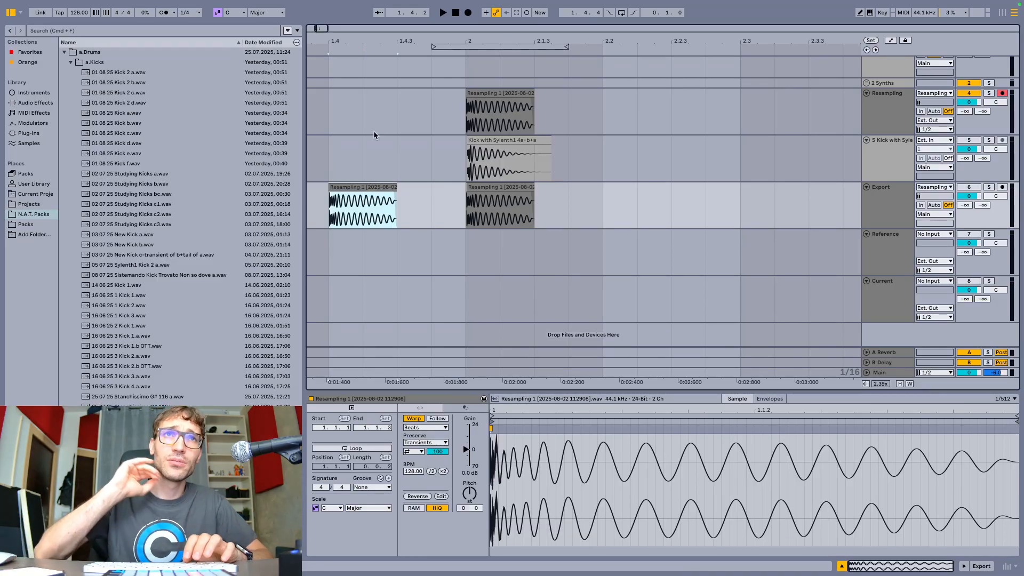
Solo the Export track, and set the audio export options to Normalize on and a bit depth of 24.
scroll(374, 135, down, 2)
scroll(374, 132, down, 1)
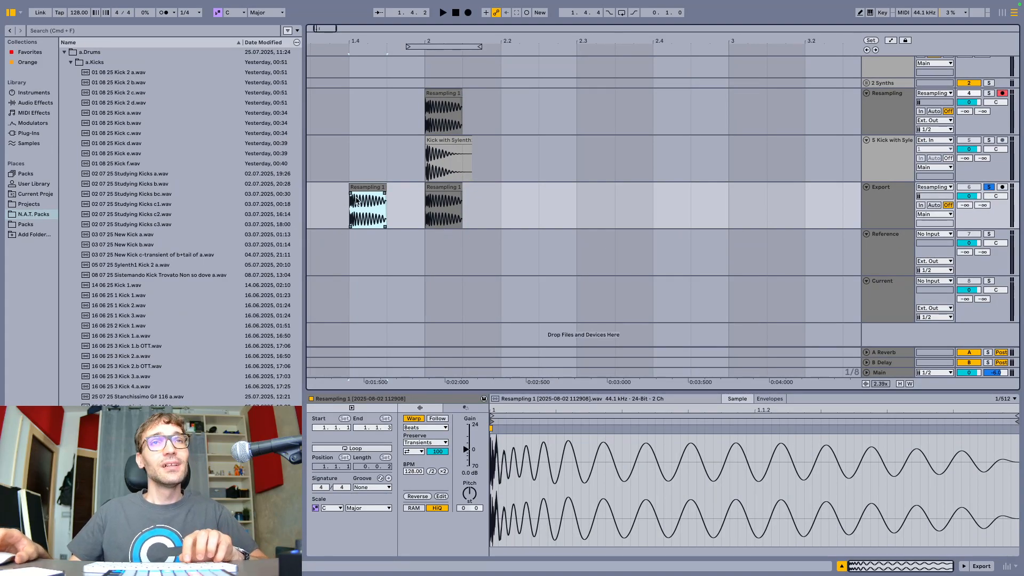
key(super+shift+r)
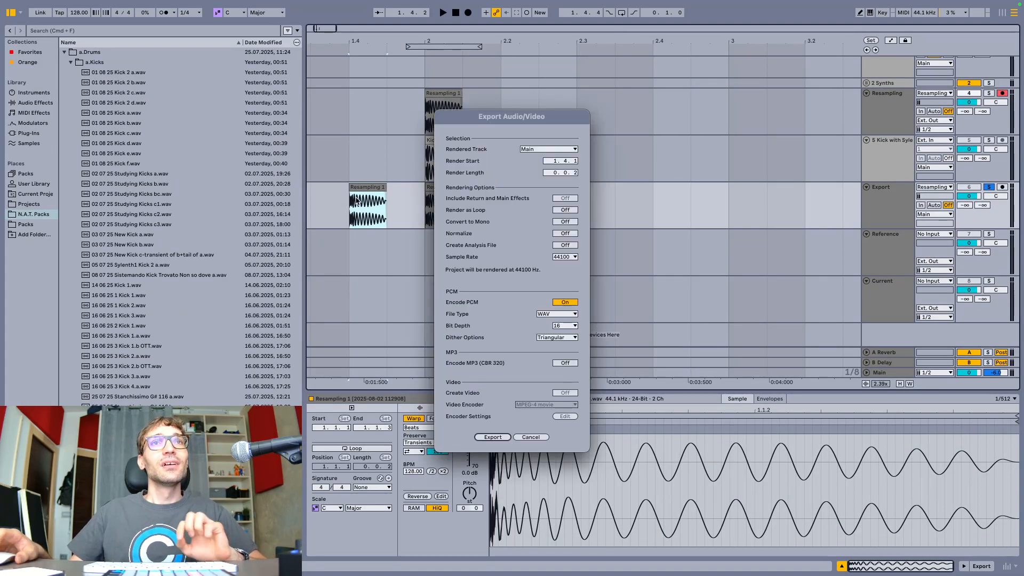
click(568, 326)
click(567, 341)
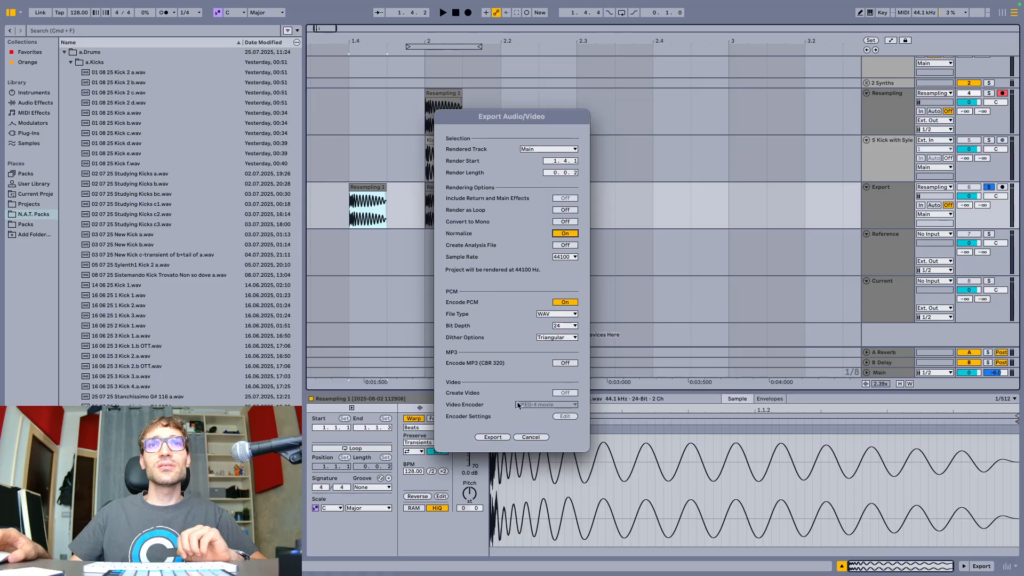
key(Escape)
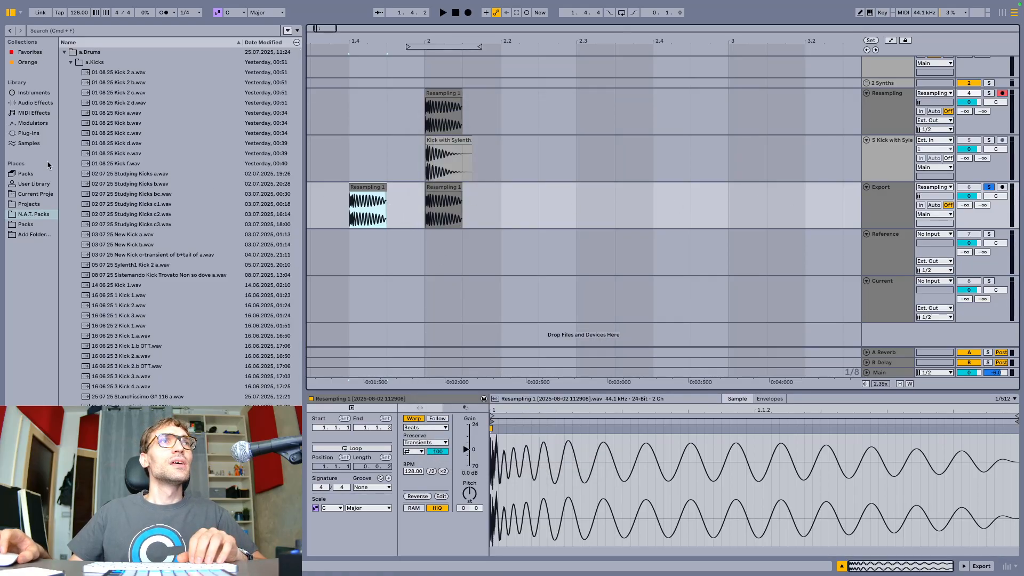
Add FabFilter Pro-L 2 to the Export track and move its window clear of the clips.
click(30, 133)
drag(103, 143, 322, 201)
drag(566, 42, 577, 259)
Loop the arrangement from 1.3.4 to 1.4.4 around the first kick clip on the Export track.
click(368, 212)
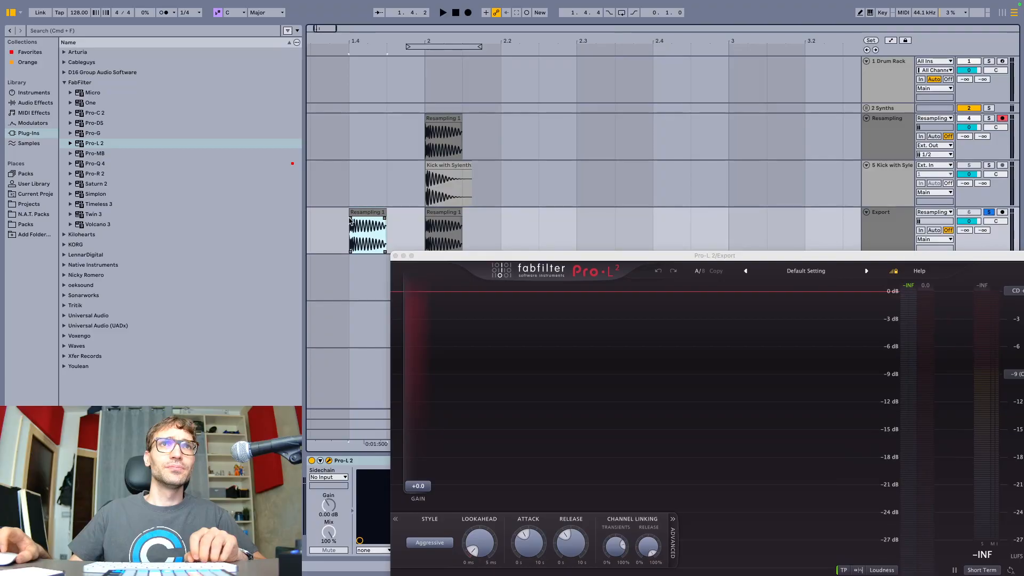
scroll(350, 218, left, 1)
click(349, 218)
drag(349, 219, 411, 229)
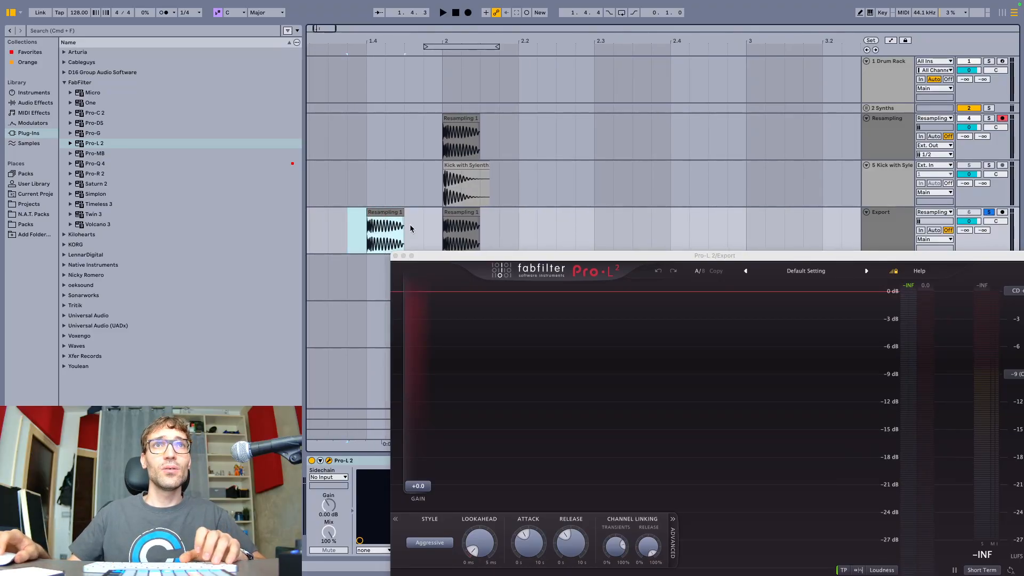
key(super+l)
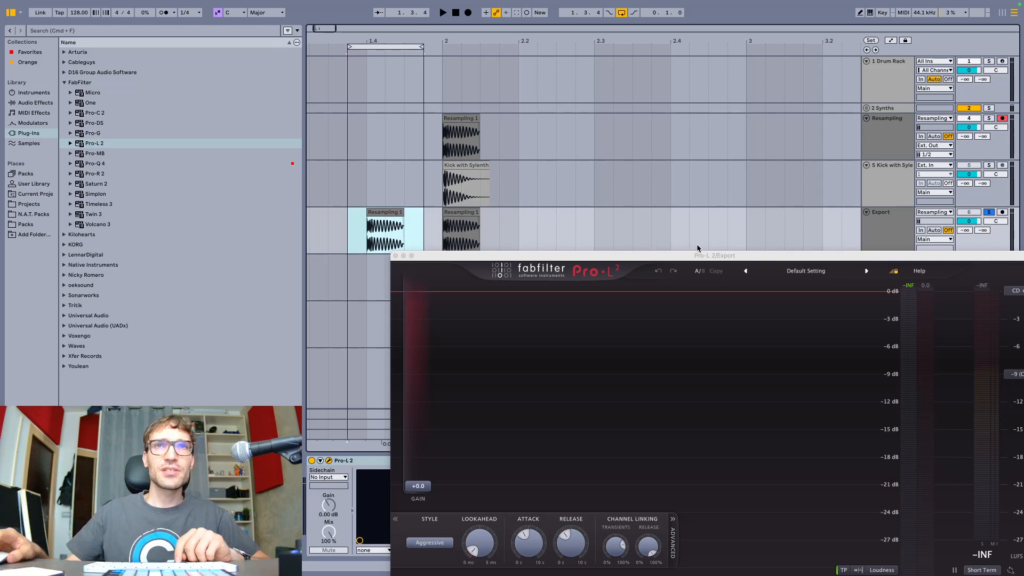
Audition the kick loop through Pro-L 2 with the limiter gain pushed to about +6 dB and beyond, and reset the gain to 0.
drag(691, 259, 609, 145)
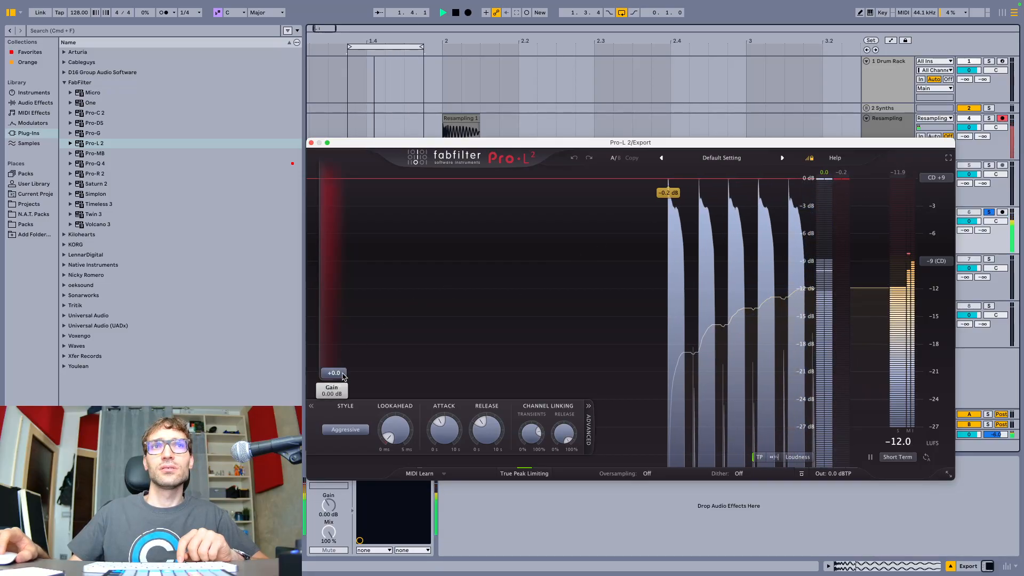
drag(335, 373, 361, 337)
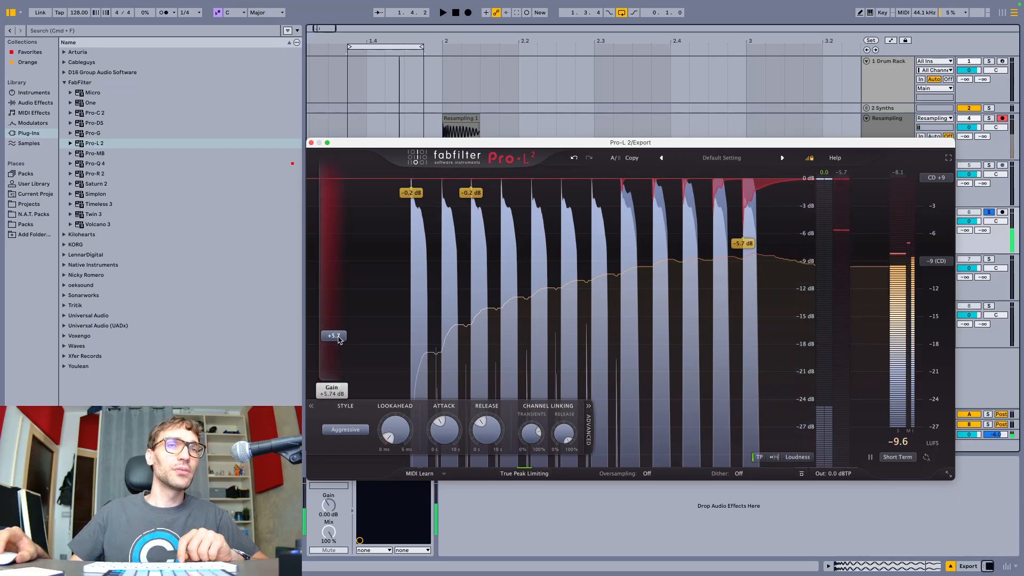
drag(350, 297, 342, 327)
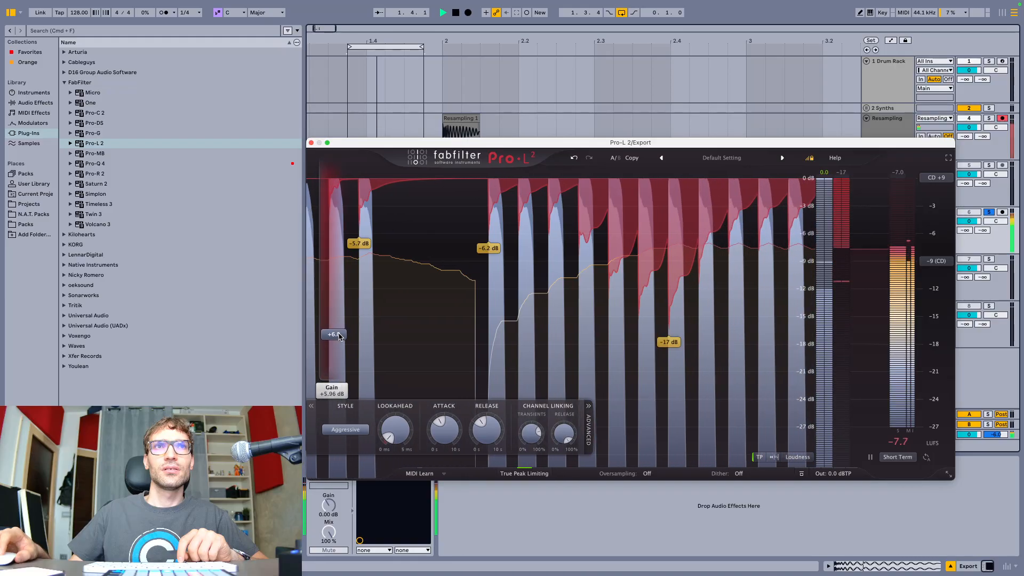
key(space)
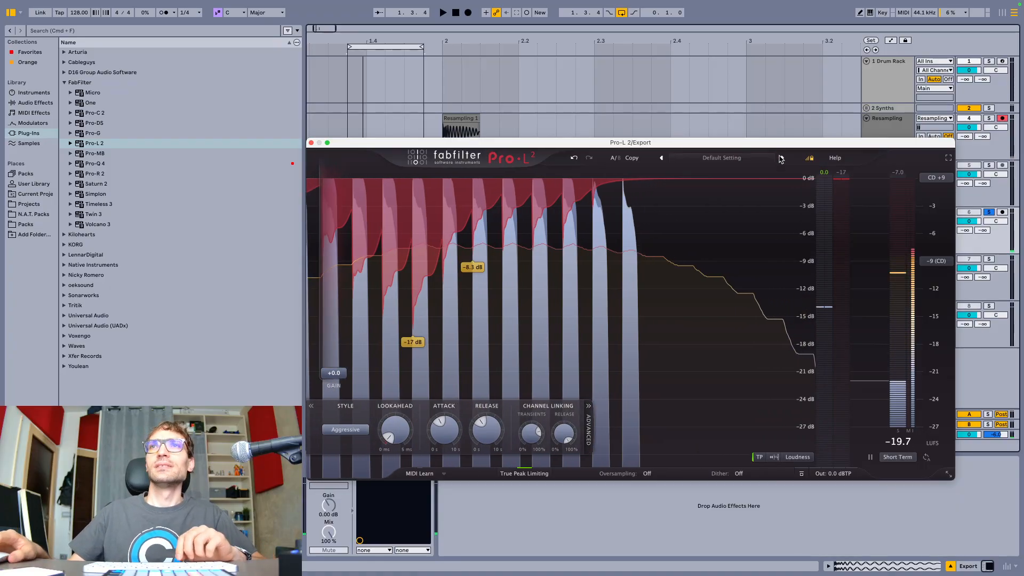
Show Pro-L 2 full screen and set its gain to +1.0 dB while playing the kick loop.
click(949, 158)
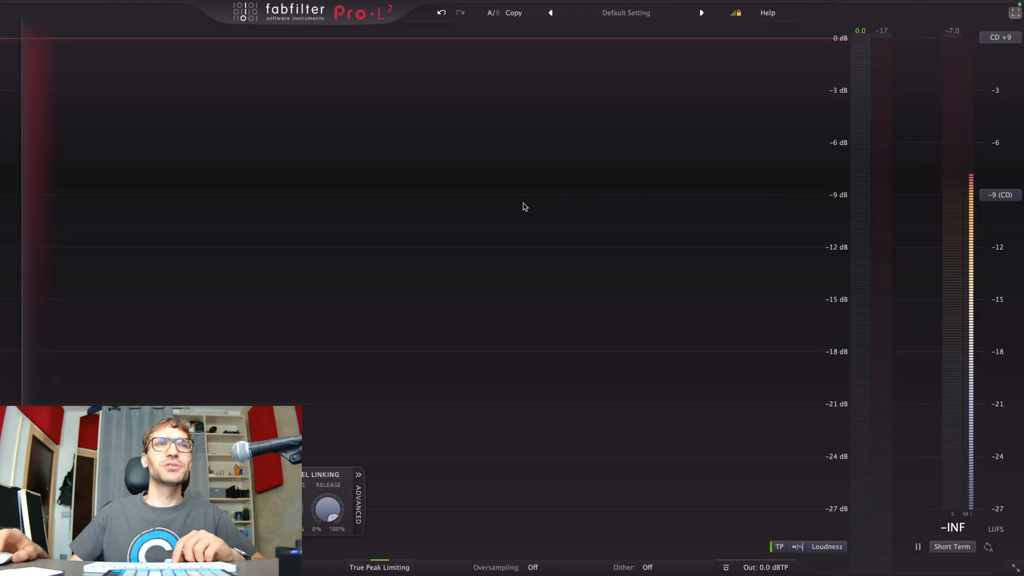
key(space)
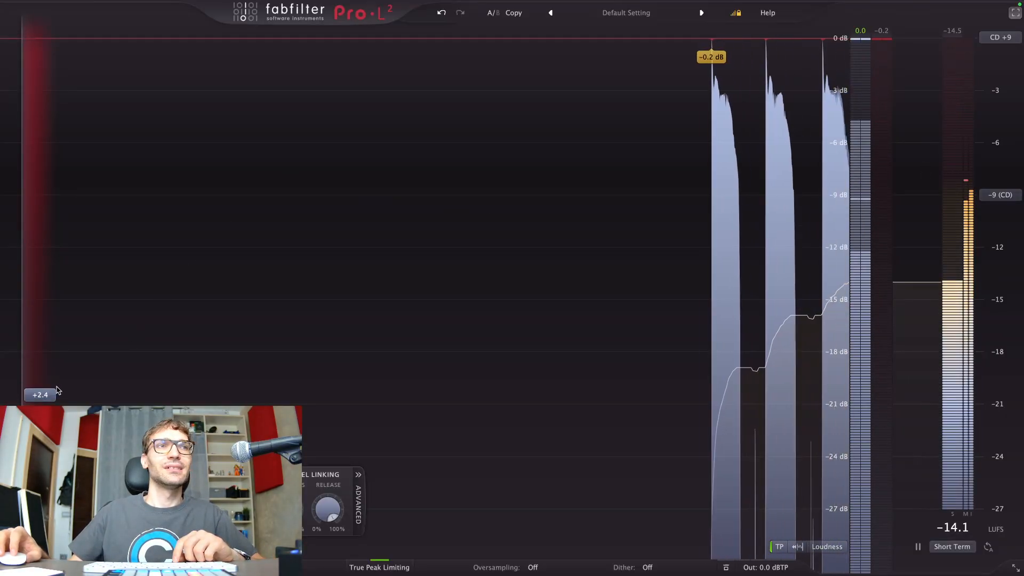
drag(72, 366, 94, 383)
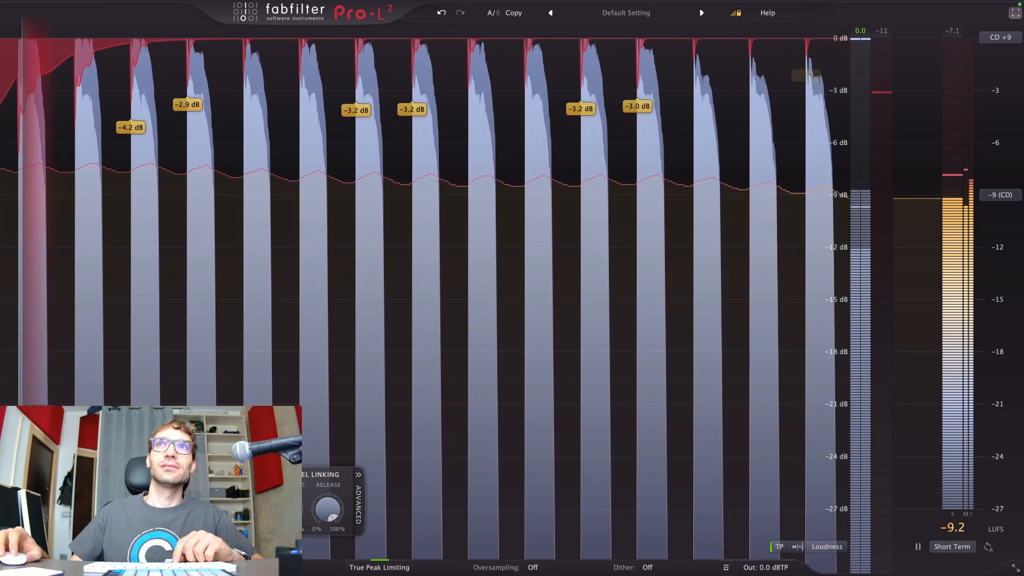
key(space)
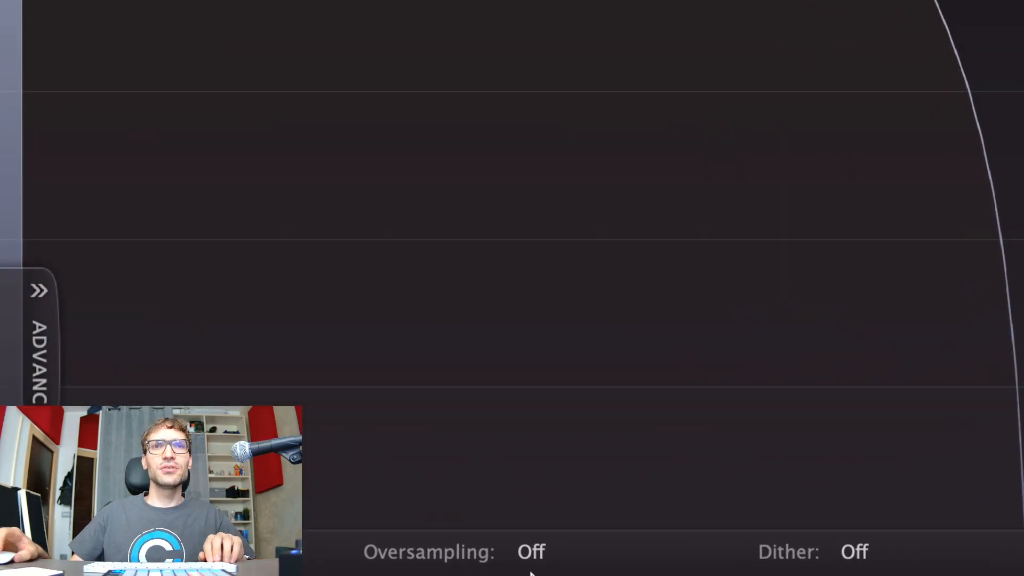
Set Pro-L 2's oversampling to 32x, play the loop to check it, and close the plug-in window.
click(532, 554)
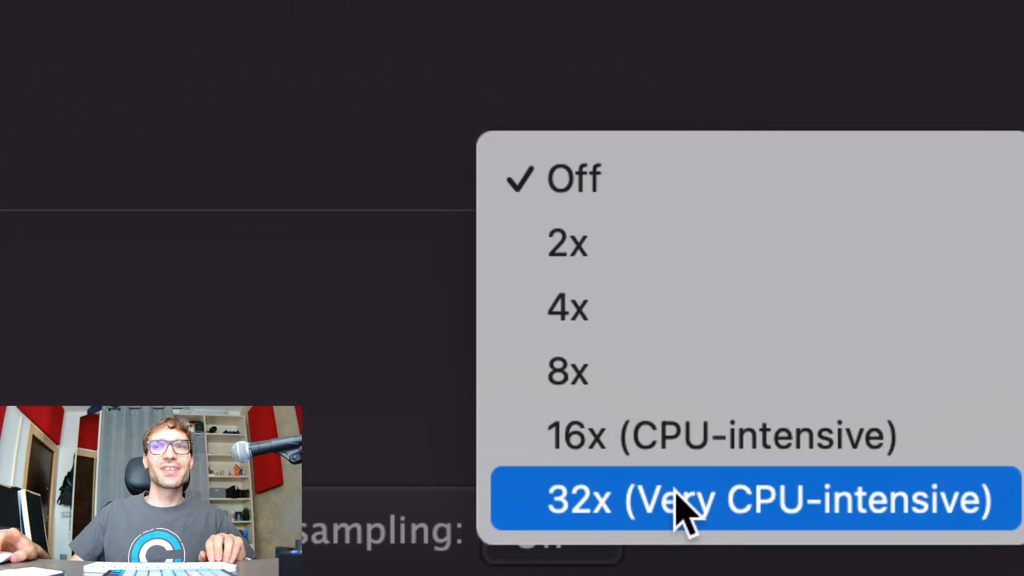
click(675, 492)
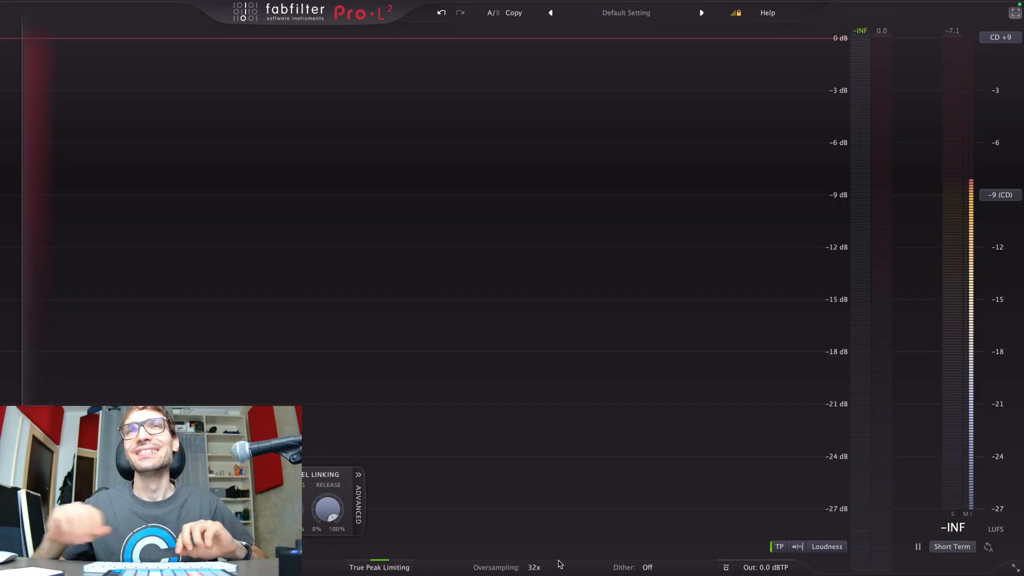
key(space)
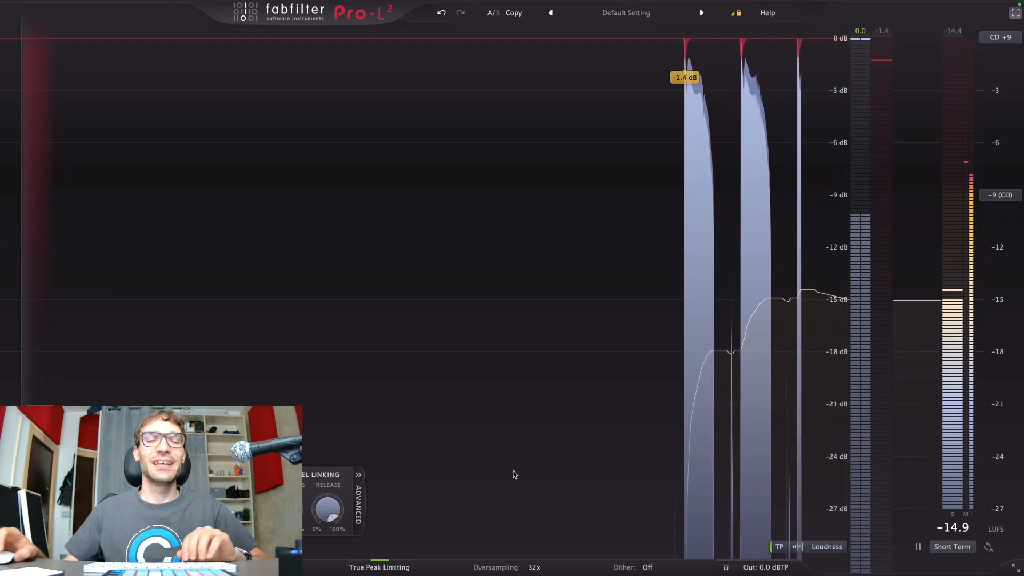
key(Escape)
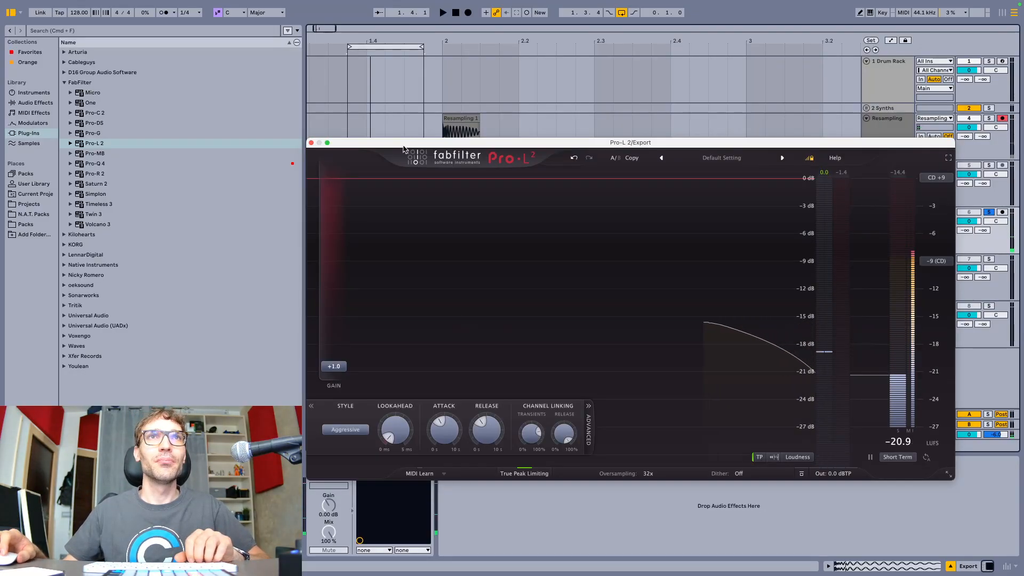
click(311, 143)
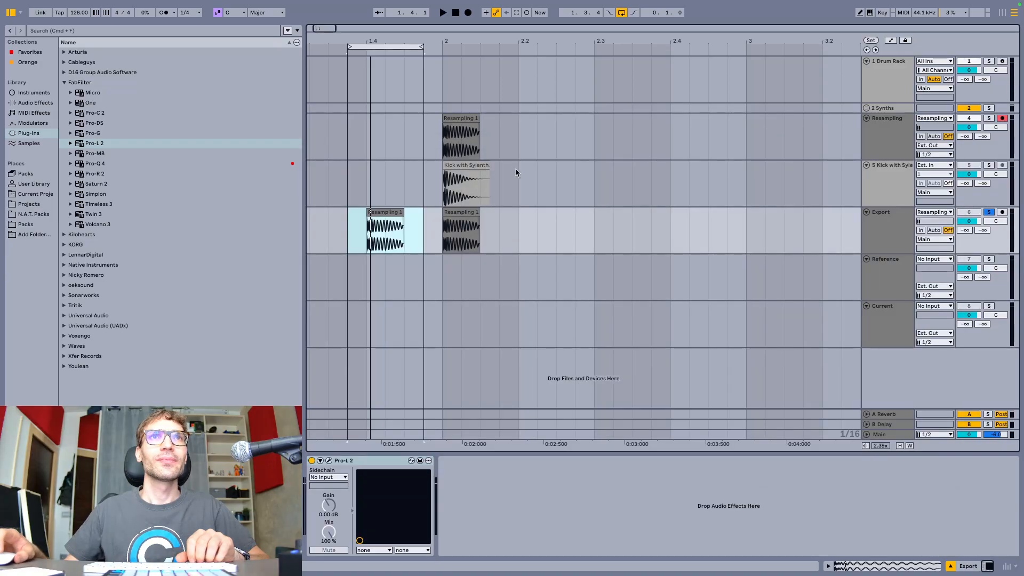
Select the first kick clip on the Export track.
click(378, 210)
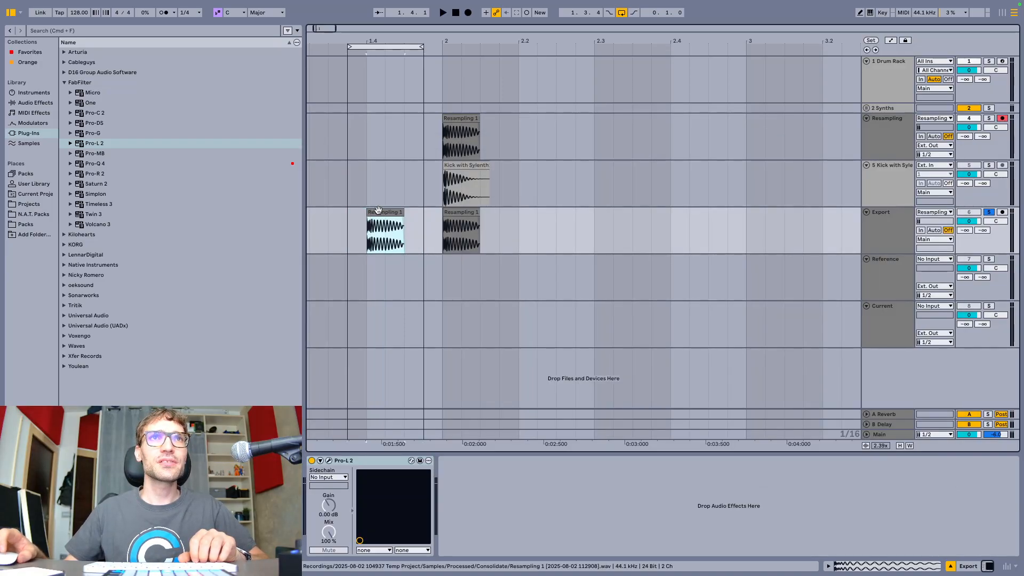
scroll(377, 210, up, 5)
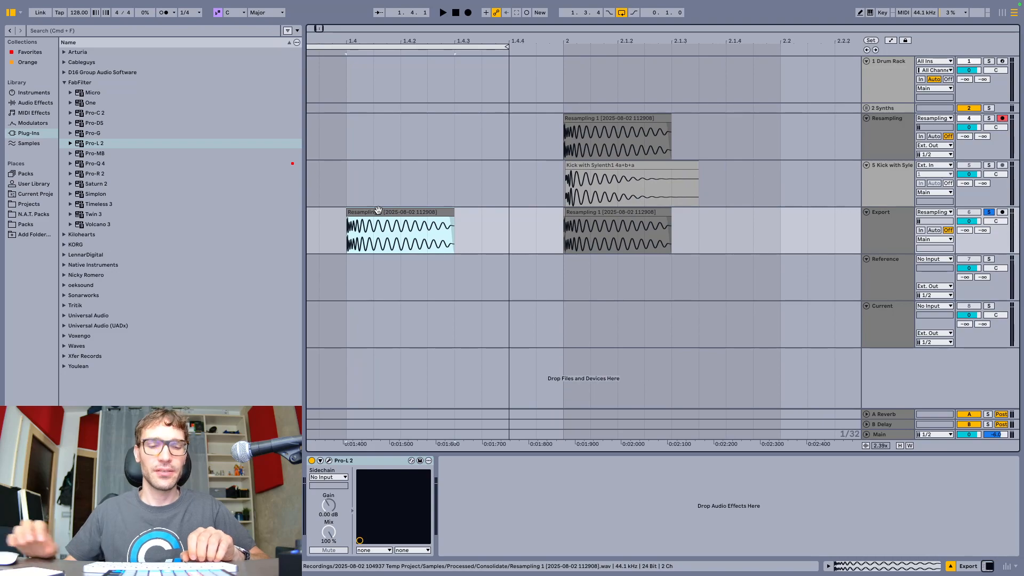
key(super+shift+r)
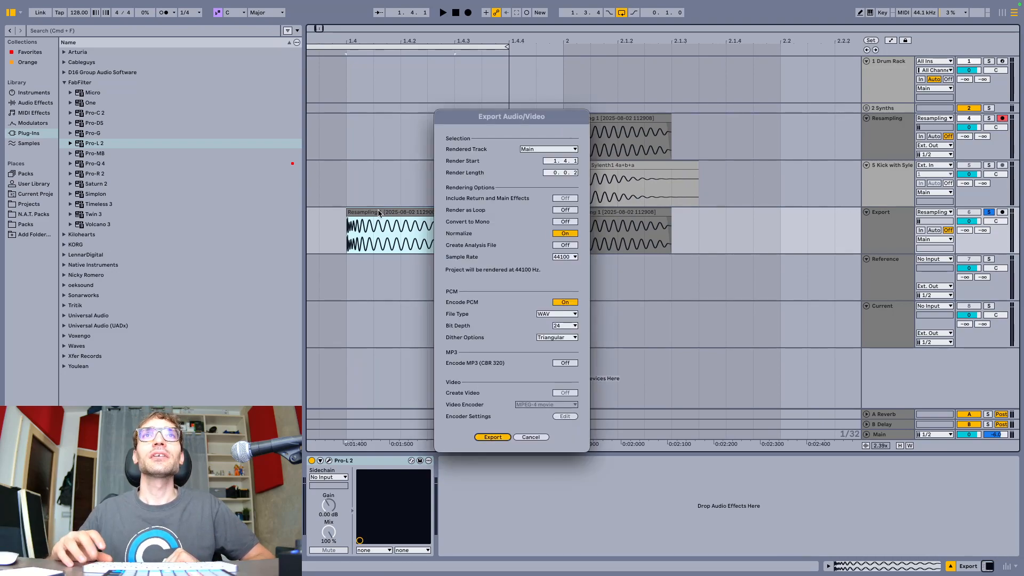
key(Return)
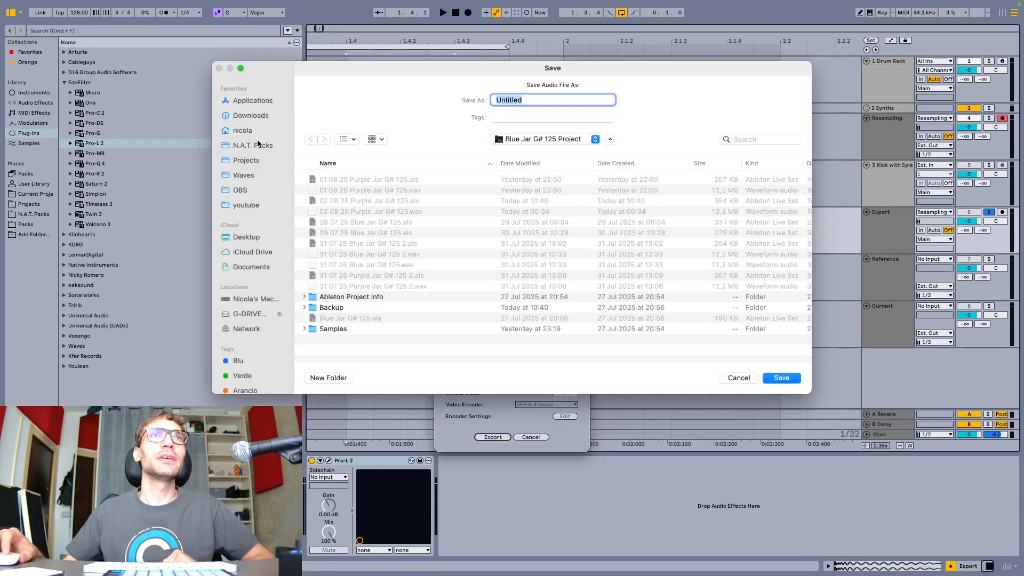
click(258, 145)
click(339, 191)
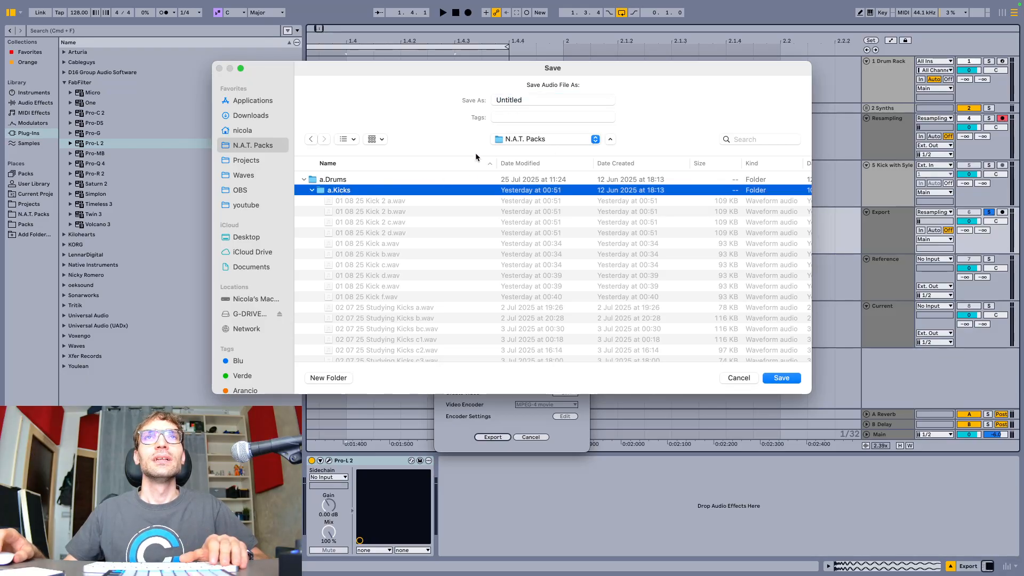
key(Return)
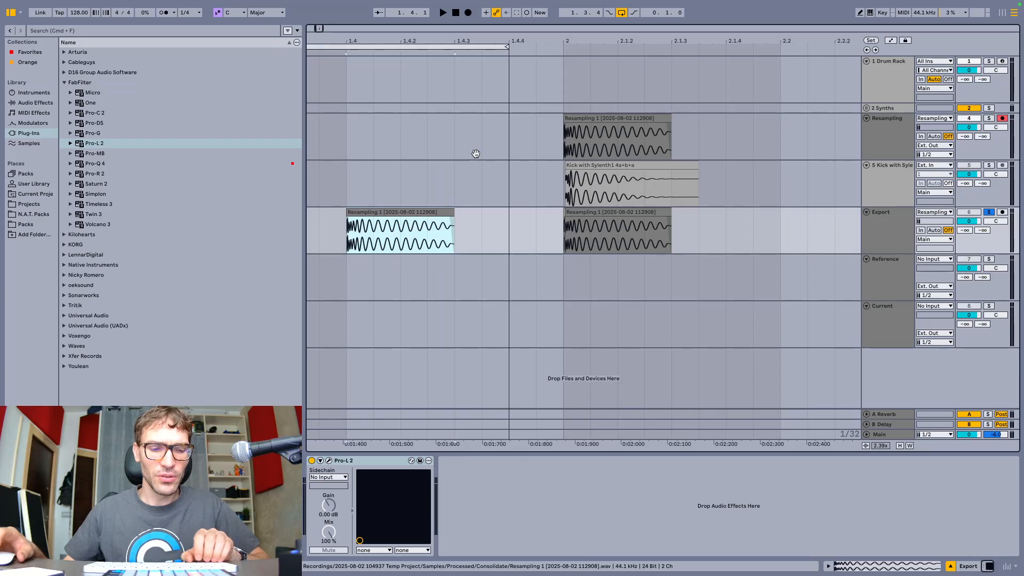
Save the Live Set as "02 08 25 Kick" in the x.Sound Design folder under Projects.
key(super+s)
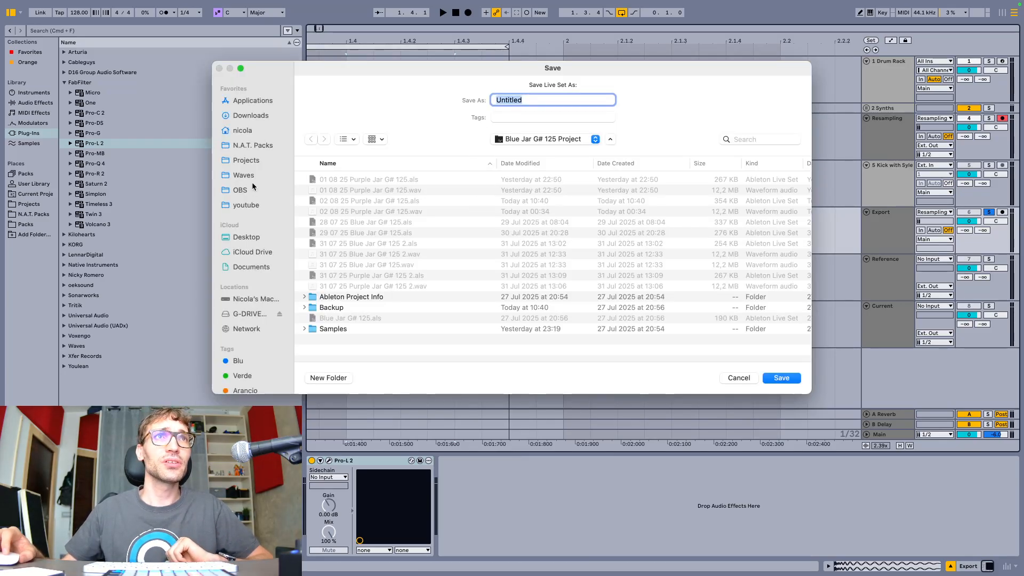
click(247, 161)
double_click(343, 212)
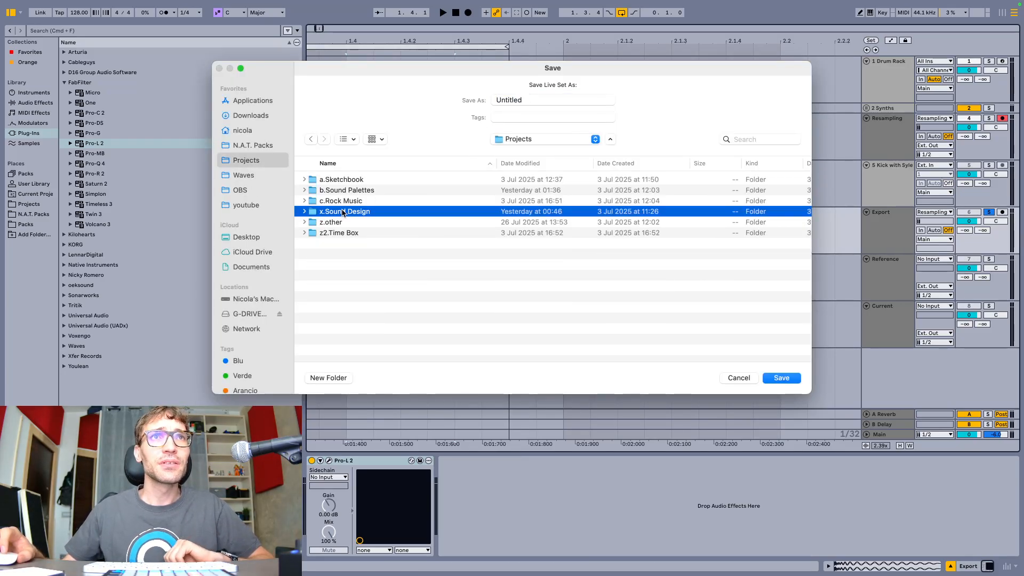
click(543, 99)
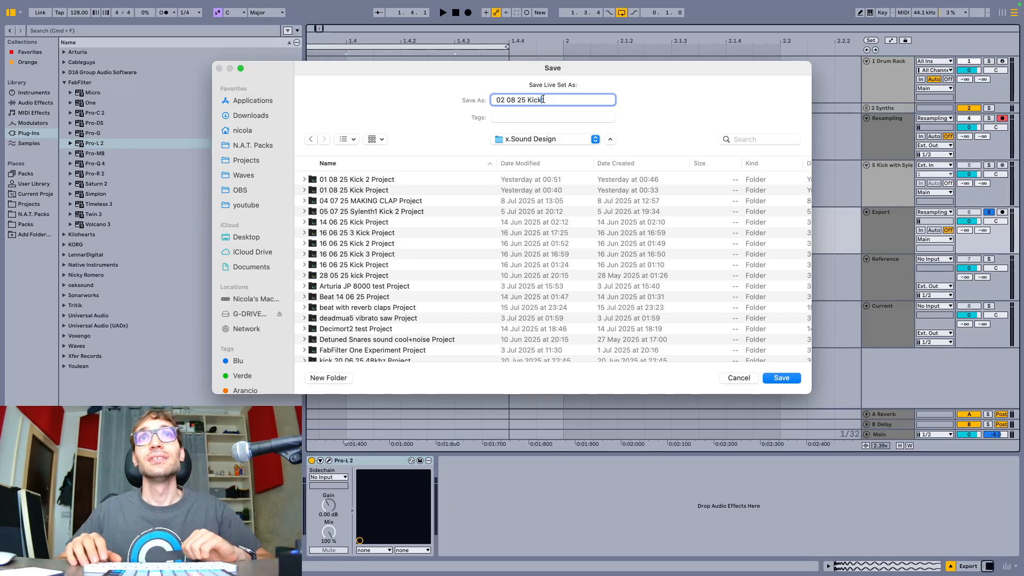
key(Return)
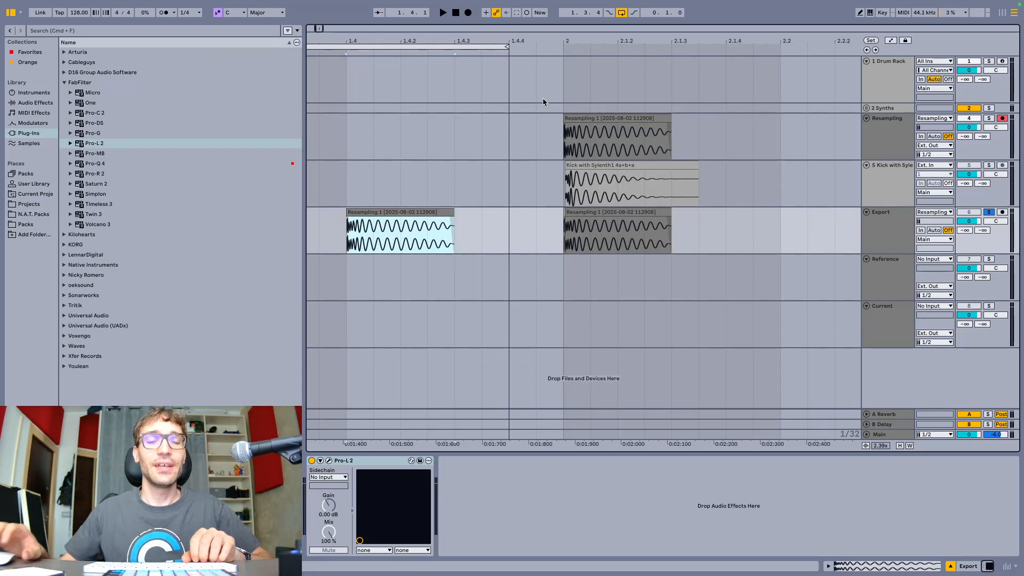
Export the selected kick clip as "02 08 25 Kick a" into the a.Kicks folder of N.A.T. Packs, keeping the normalized 24-bit WAV settings.
key(super+shift+r)
key(Return)
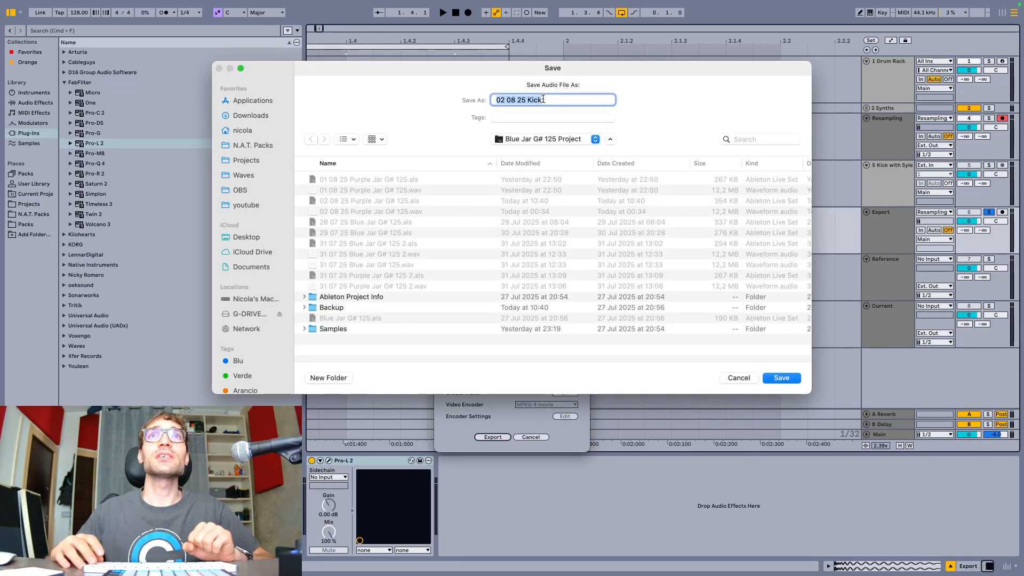
click(543, 99)
click(265, 146)
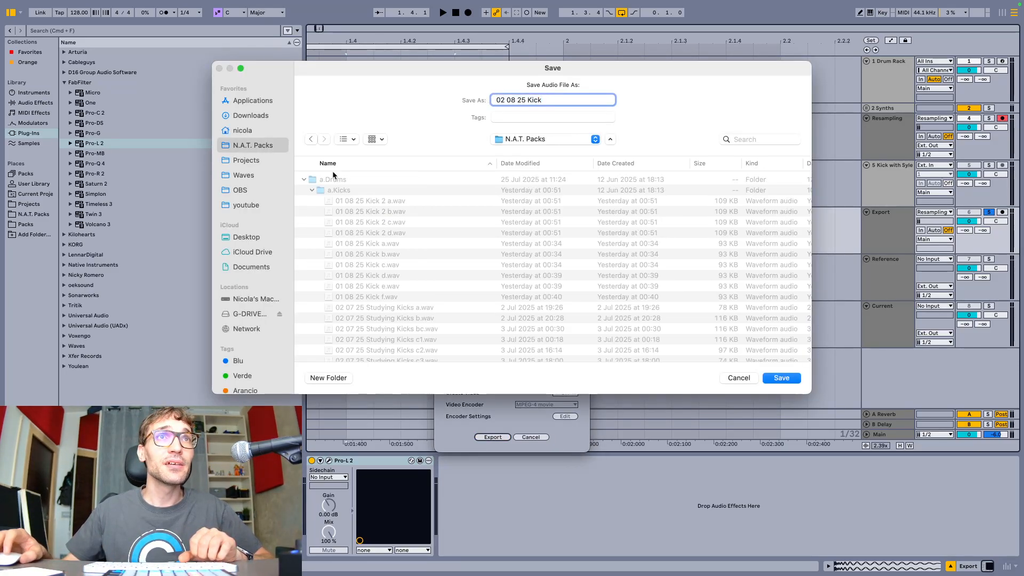
click(357, 190)
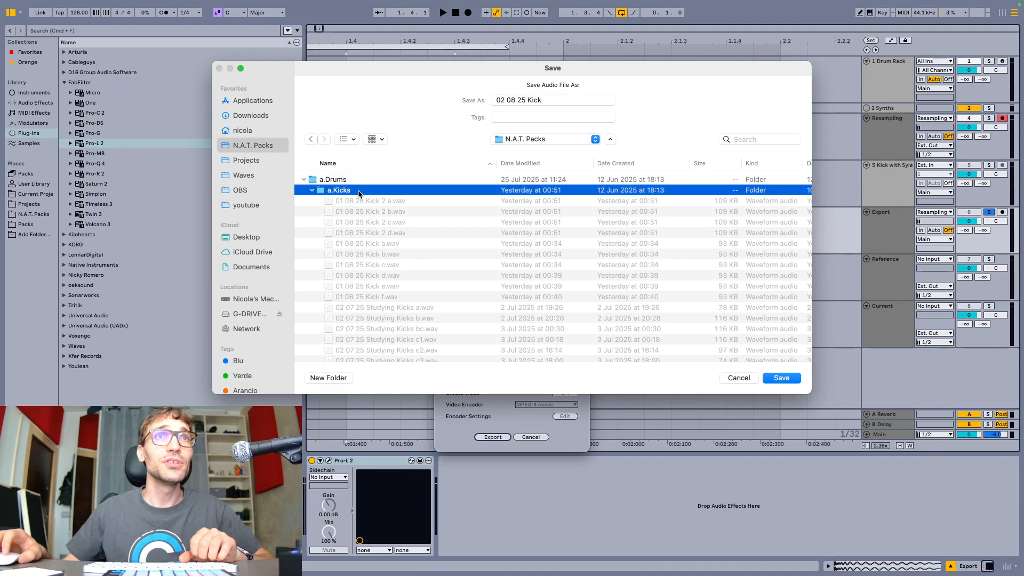
click(561, 101)
text(a)
key(Return)
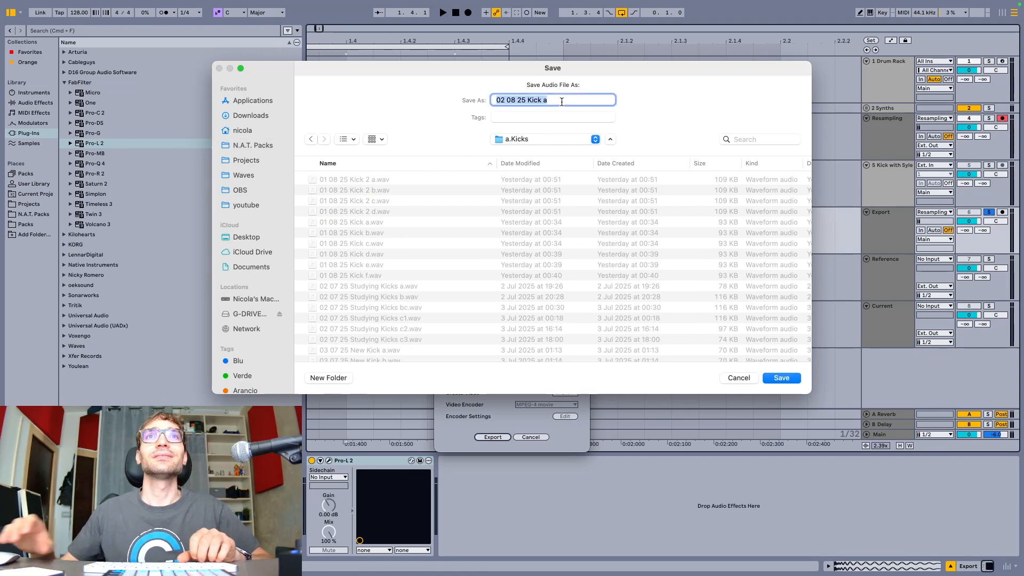
key(Return)
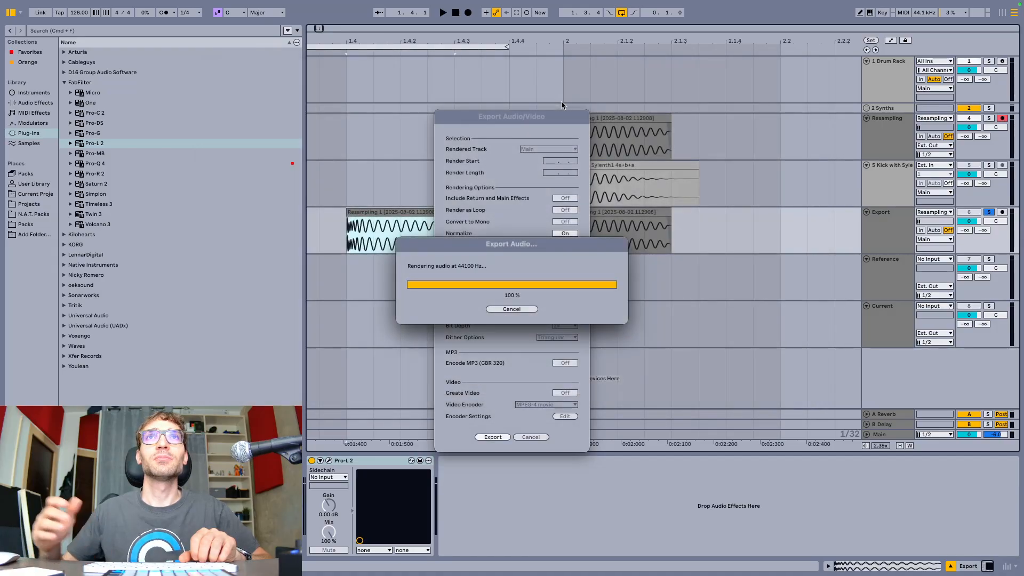
Export the second kick clip on the Export track as "02 08 25 Kick b" with the same render settings and folder.
scroll(609, 220, up, 5)
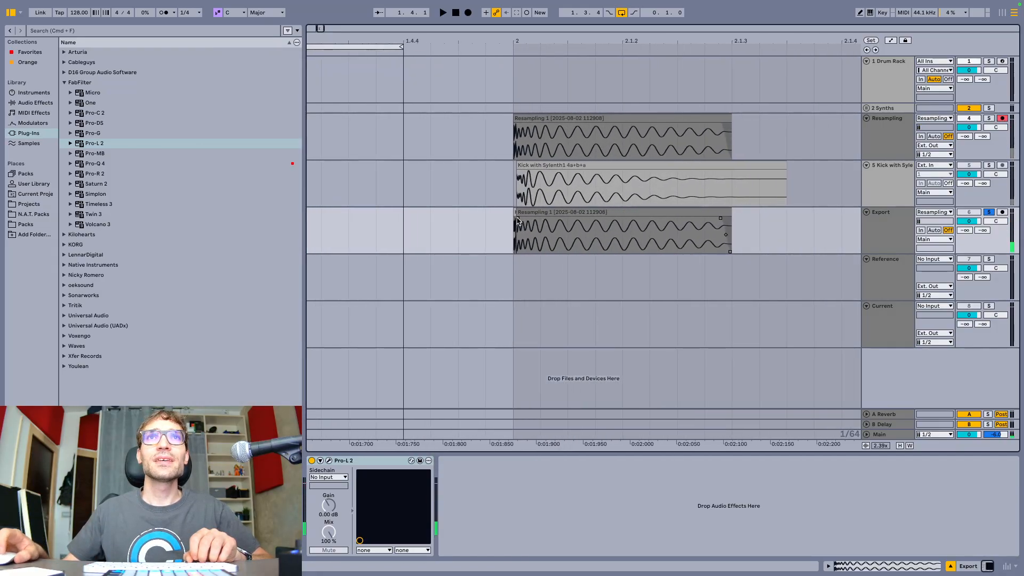
click(533, 213)
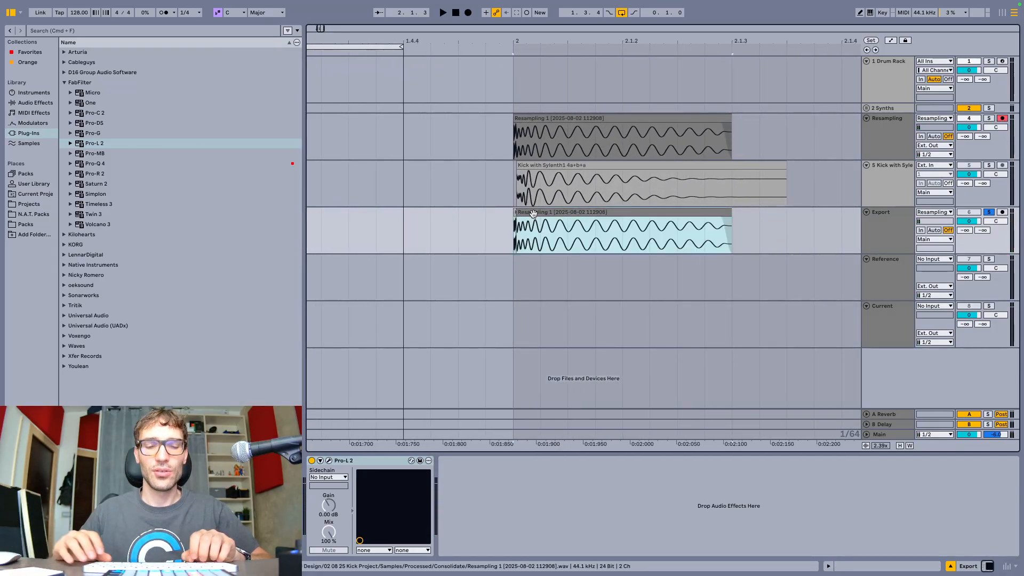
key(super+shift+r)
key(Return)
key(Right)
key(BackSpace)
text(b)
key(Return)
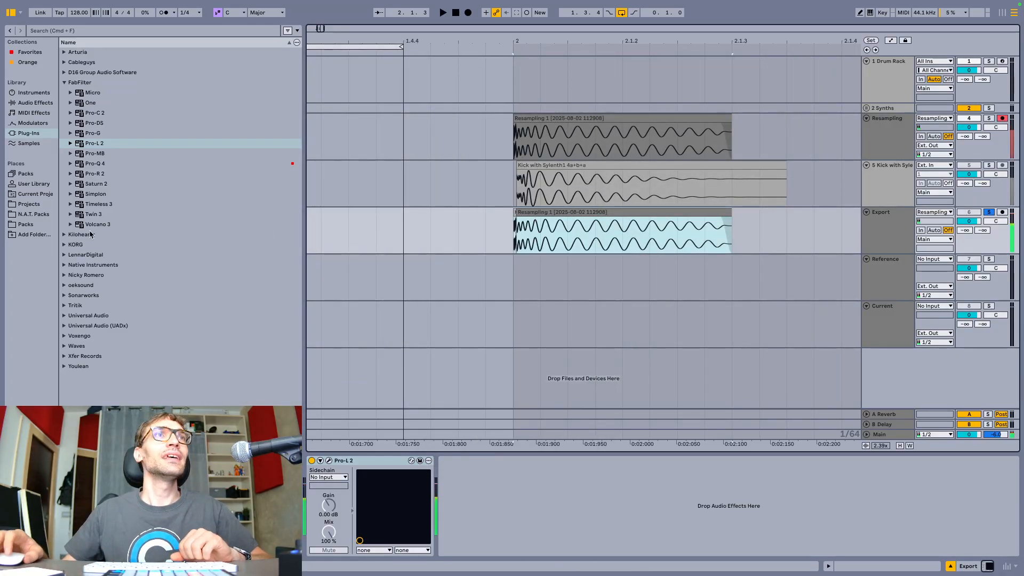
Sort the N.A.T. Packs files by newest modification date and compare 02 08 25 Kick a.wav and 02 08 25 Kick b.wav by previewing them alternately.
click(33, 214)
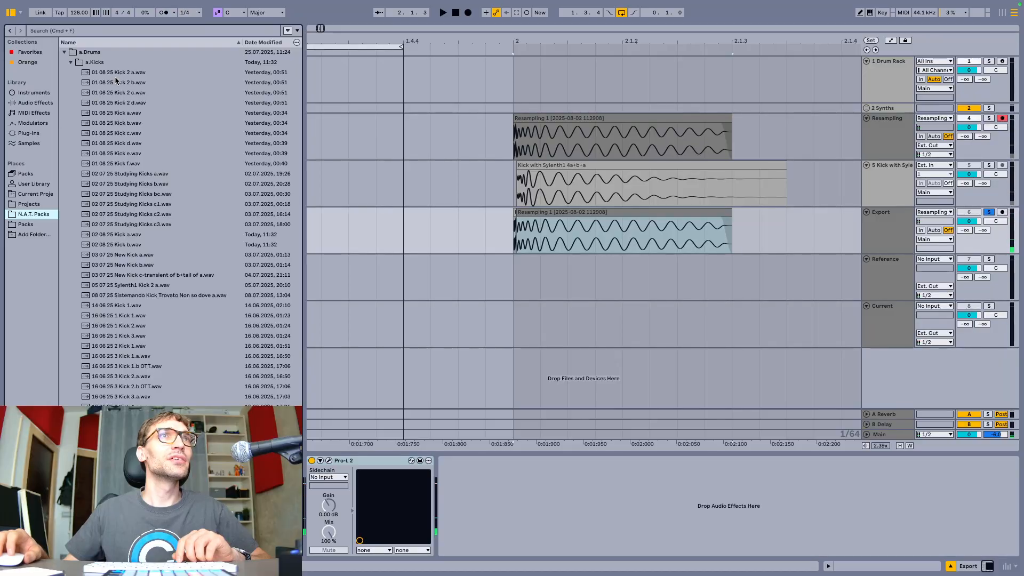
click(261, 42)
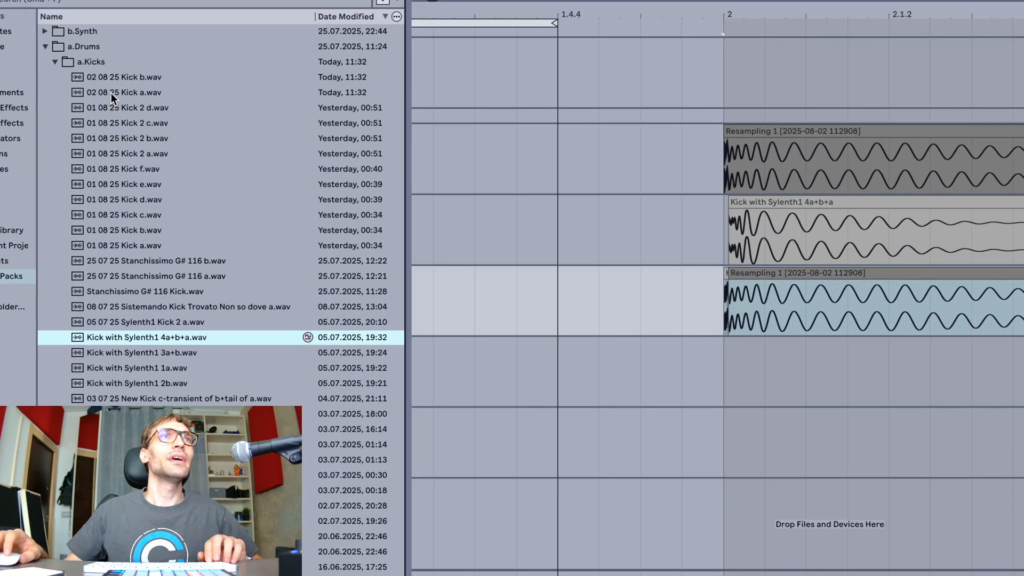
click(114, 92)
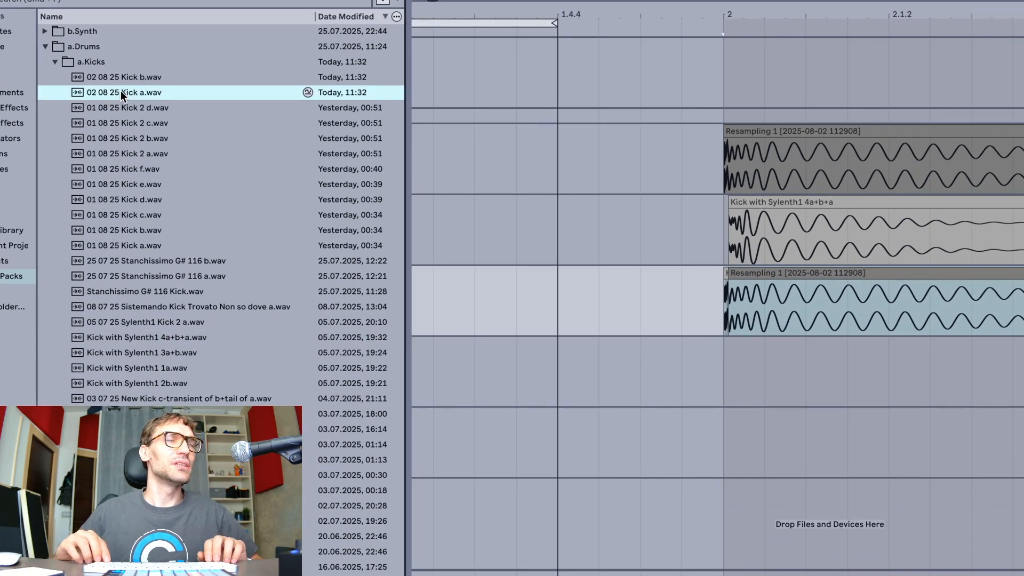
key(Up)
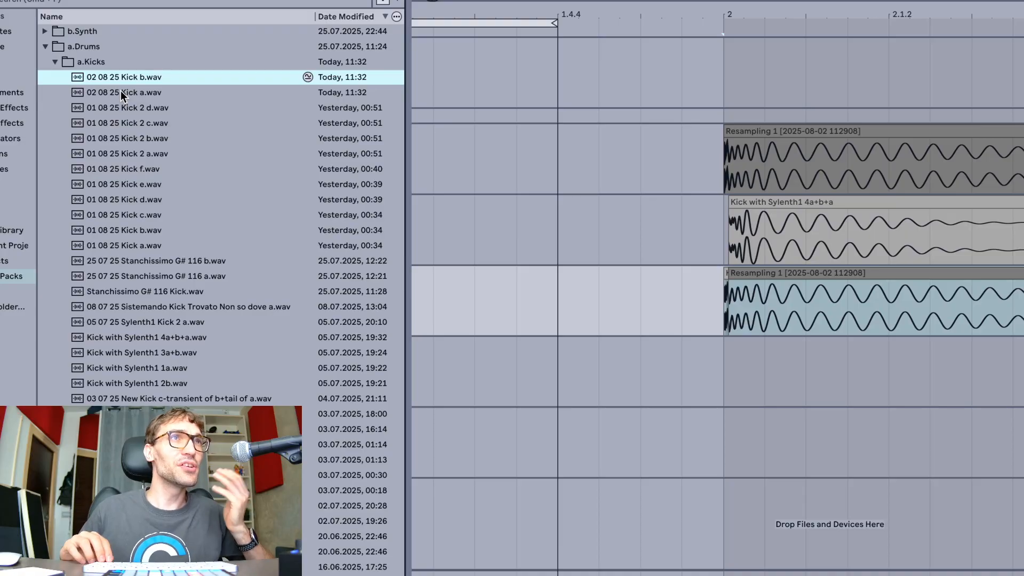
click(120, 92)
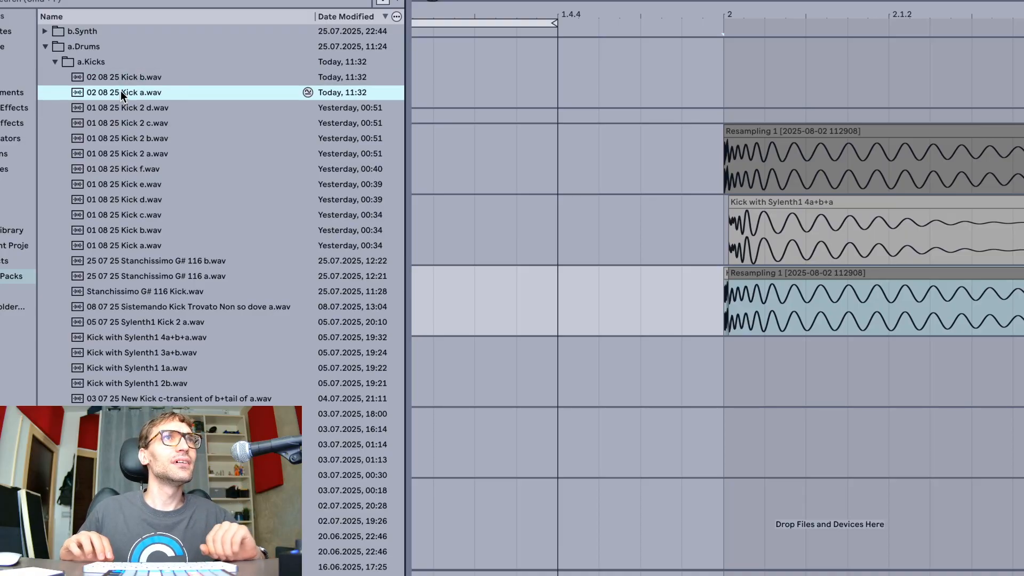
key(Up)
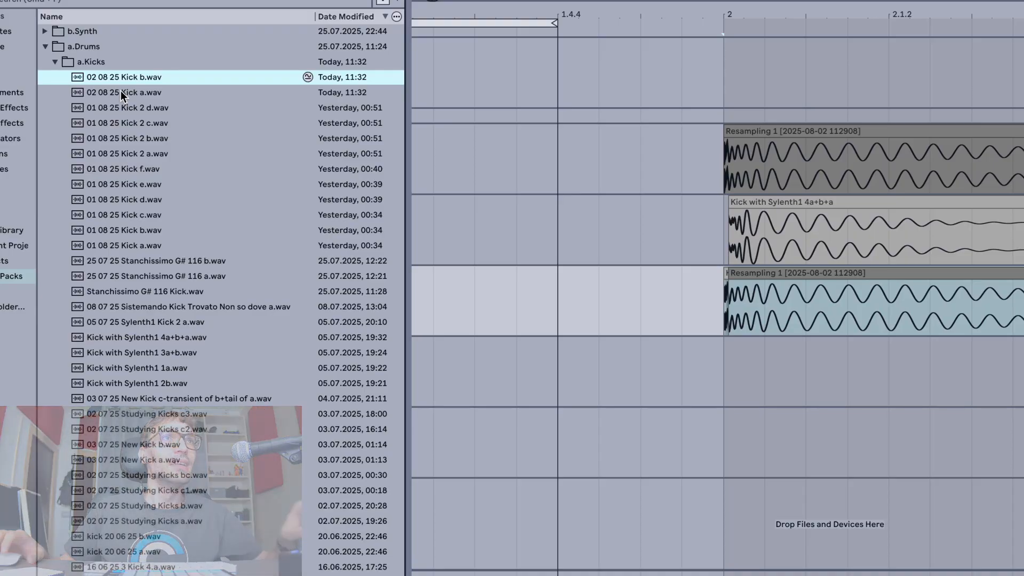
scroll(109, 172, down, 4)
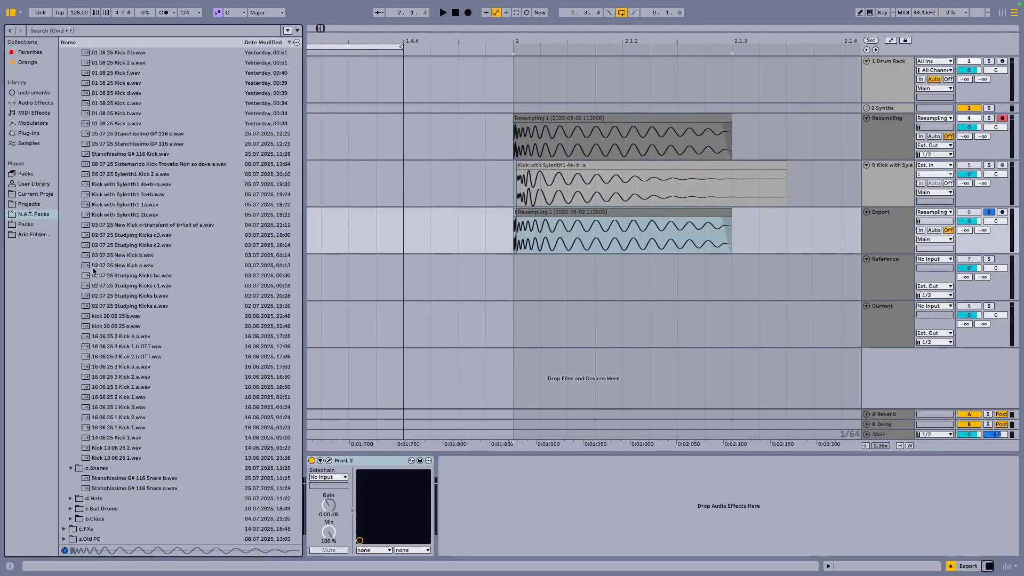
scroll(134, 187, up, 4)
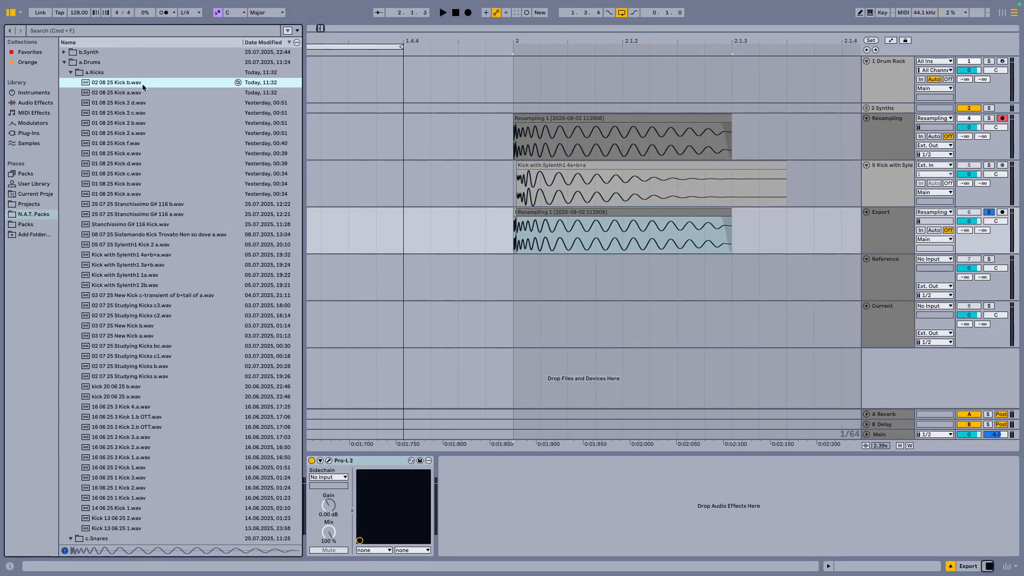
key(Down)
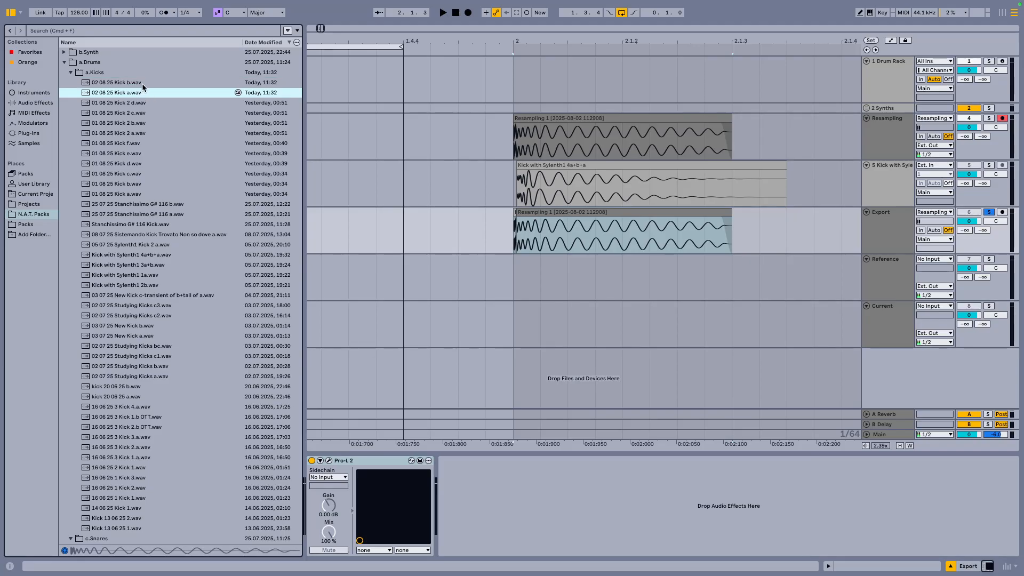
key(Up)
key(Down)
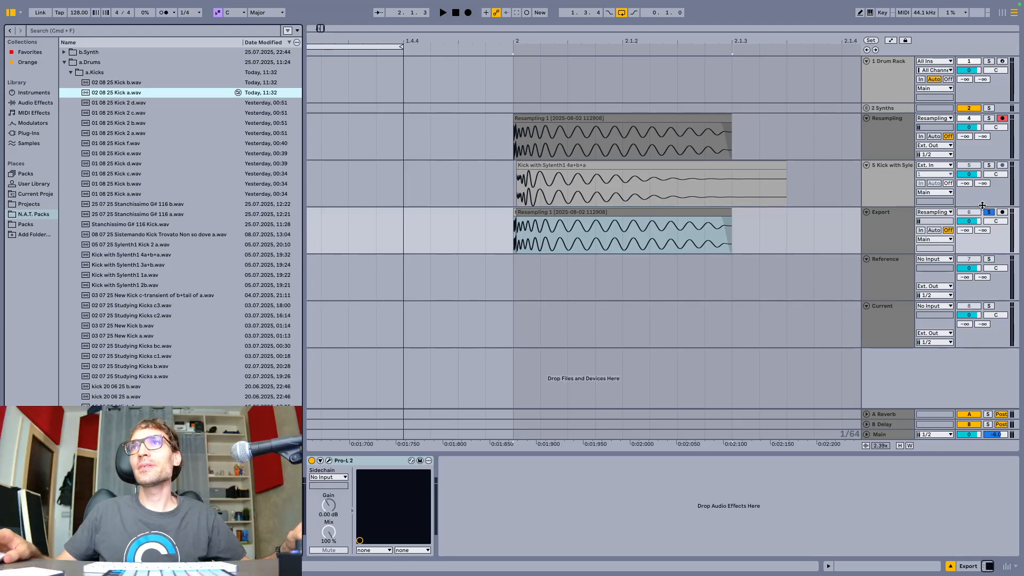
Solo the Drum Rack track and show it in the Session View.
click(883, 70)
key(s)
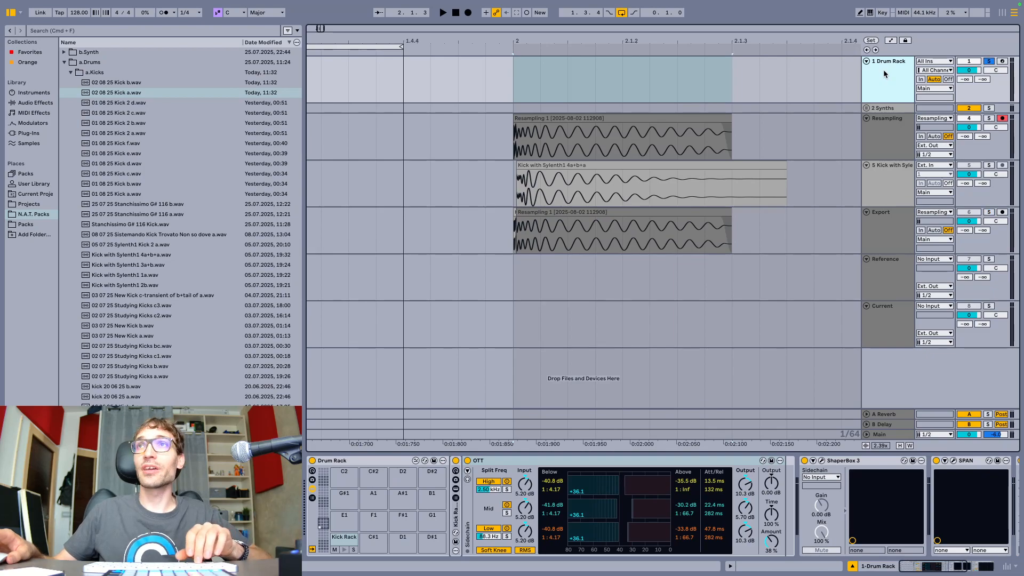
key(Tab)
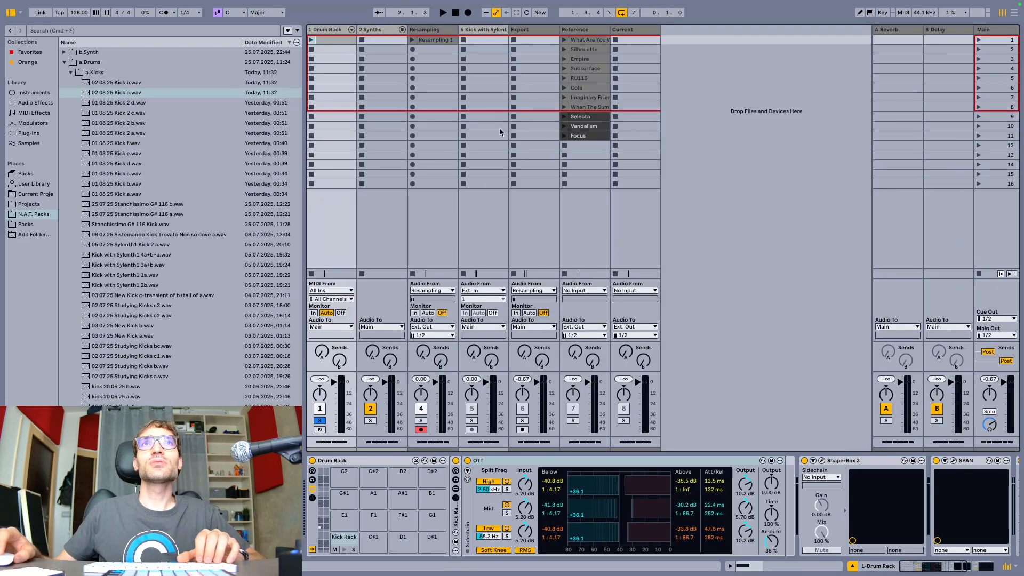
click(336, 32)
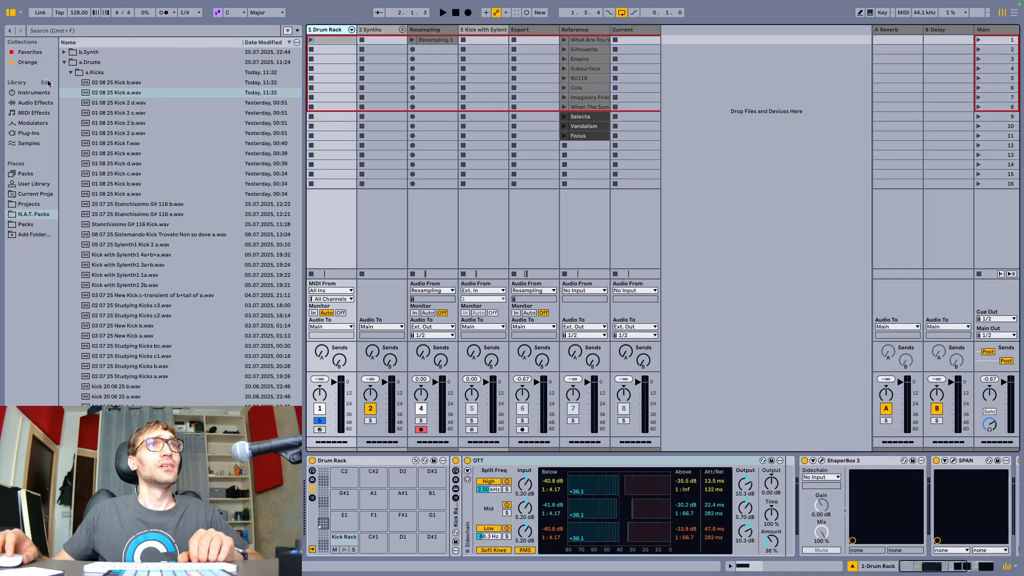
Insert FabFilter Saturn 2 on the Drum Rack track between OTT and ShaperBox 3.
click(30, 53)
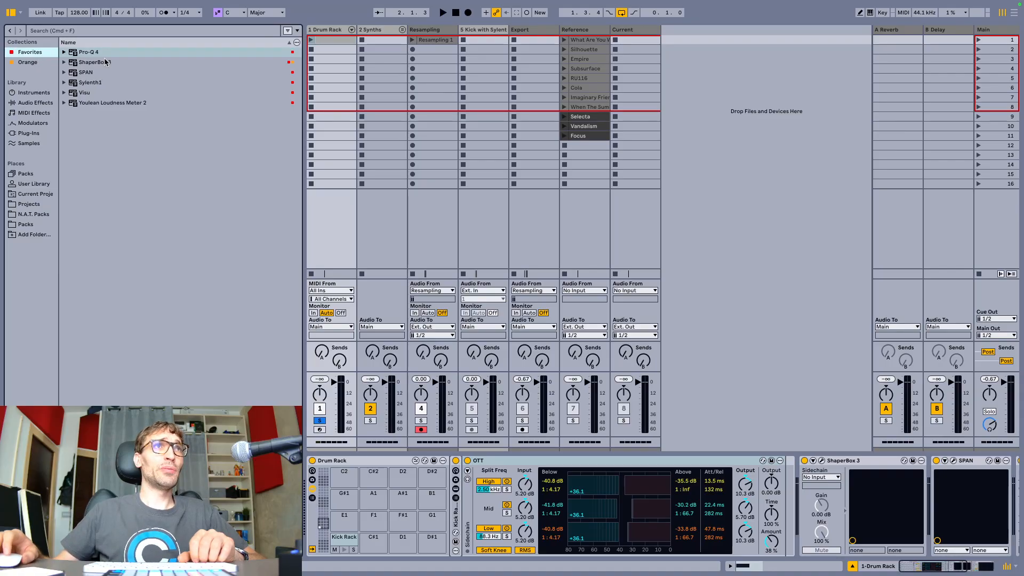
click(32, 134)
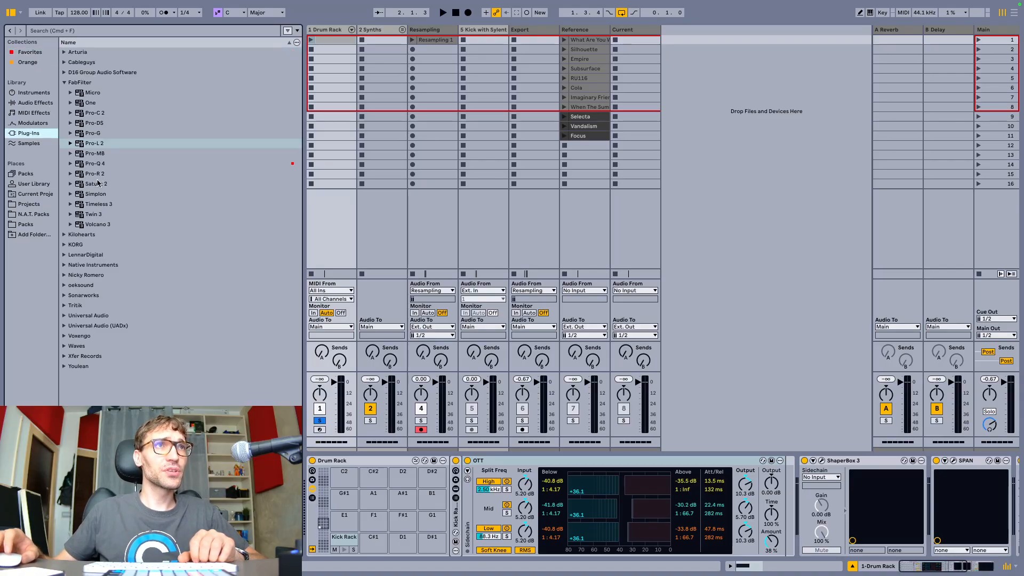
drag(98, 182, 107, 205)
drag(548, 557, 747, 493)
Launch the first Drum Rack clip to hear the kick, and move the Saturn 2 window clear of the clip slots.
key(space)
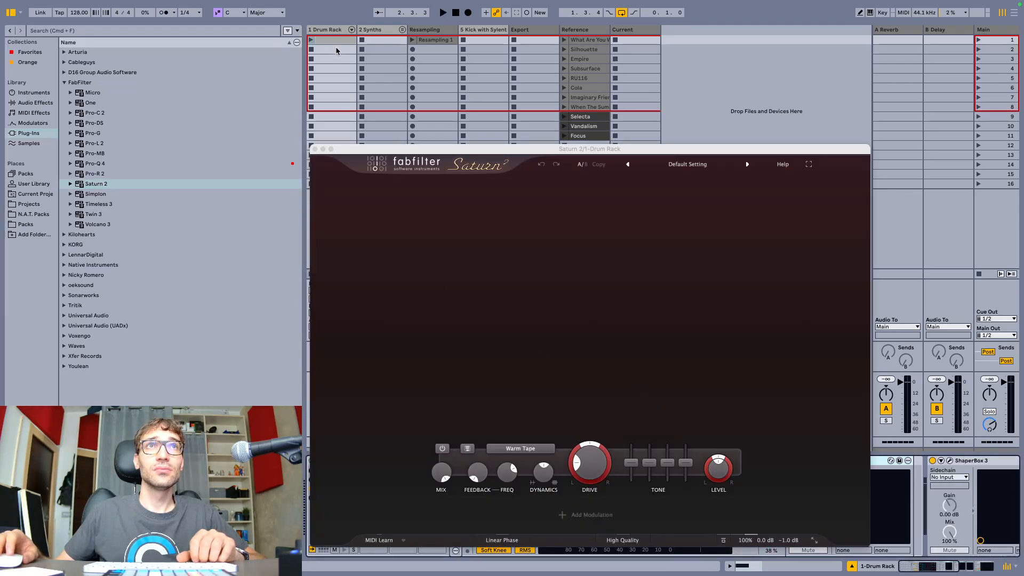
click(312, 40)
drag(370, 151, 388, 117)
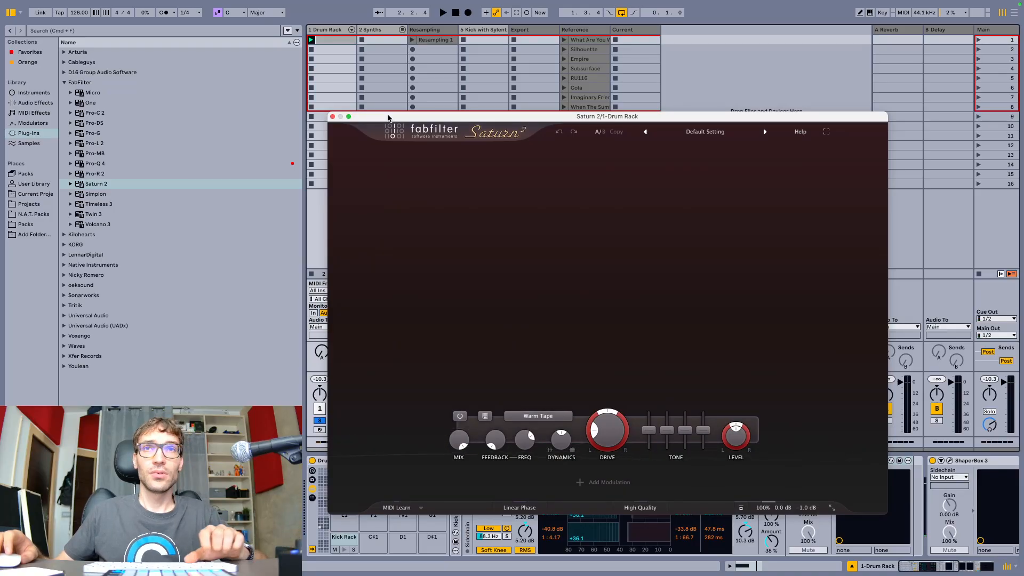
Split the full-screen Saturn 2 into two bands with Linear Phase enabled and High Quality set to Superb.
click(826, 132)
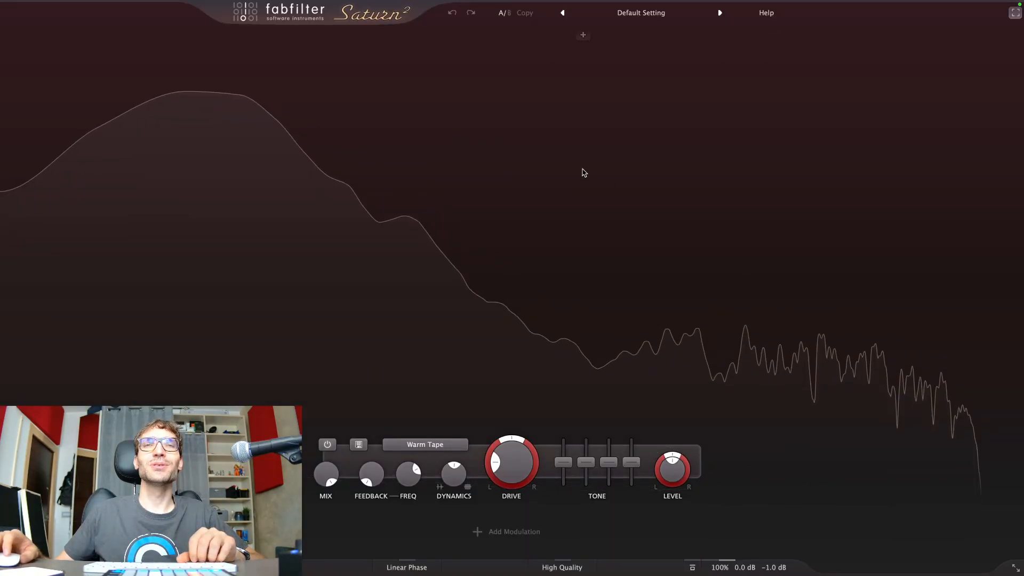
click(558, 60)
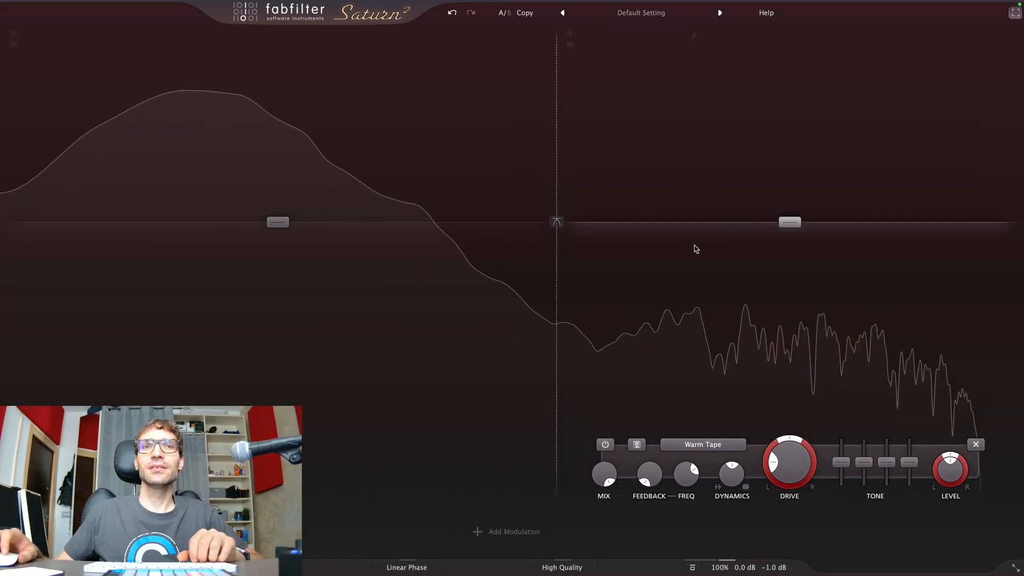
click(568, 569)
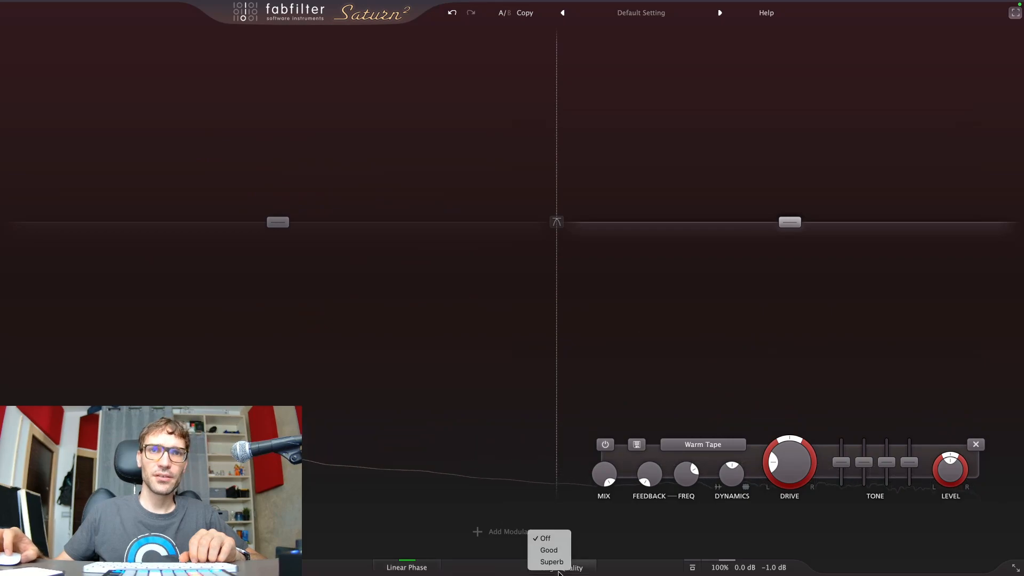
click(565, 562)
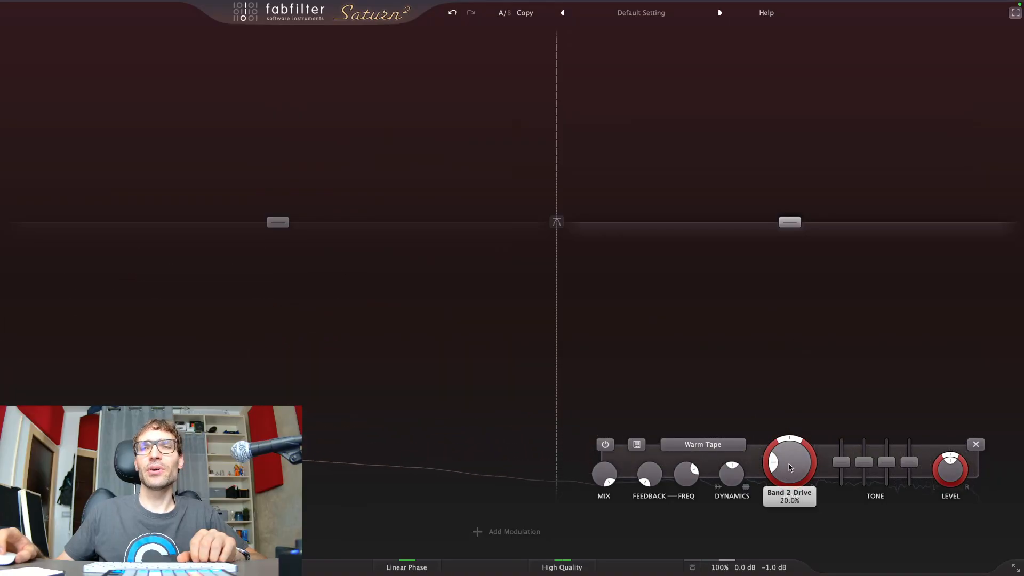
Try Gentle Saturation on the upper band in Saturn 2 with its drive raised to about 75%.
drag(792, 467, 800, 445)
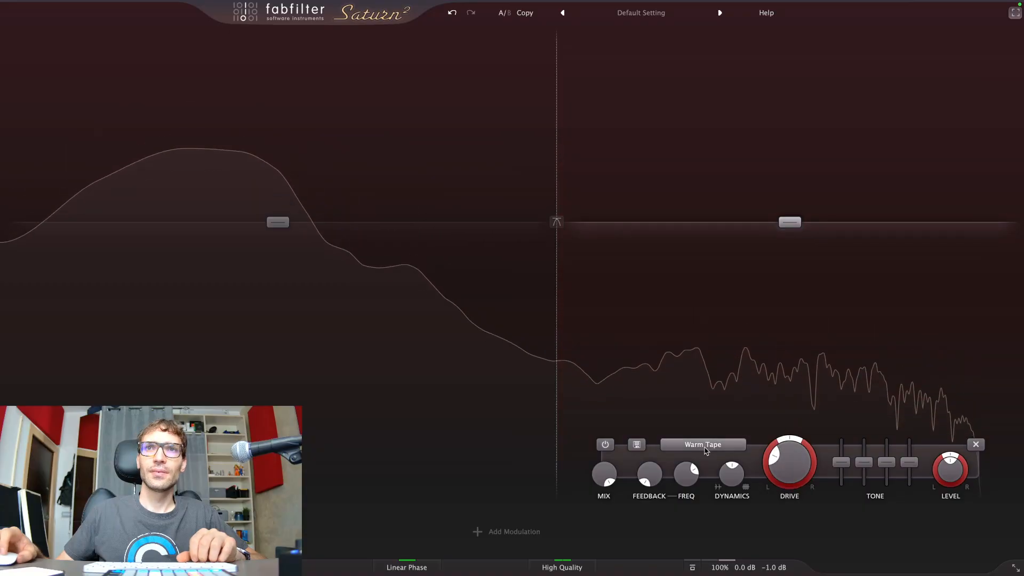
click(703, 444)
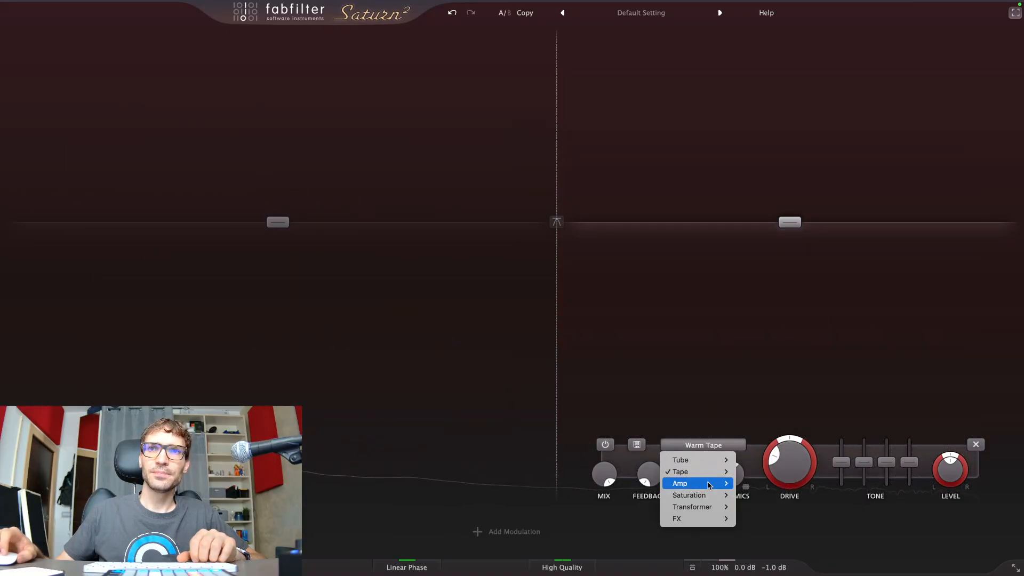
mouse_move(730, 485)
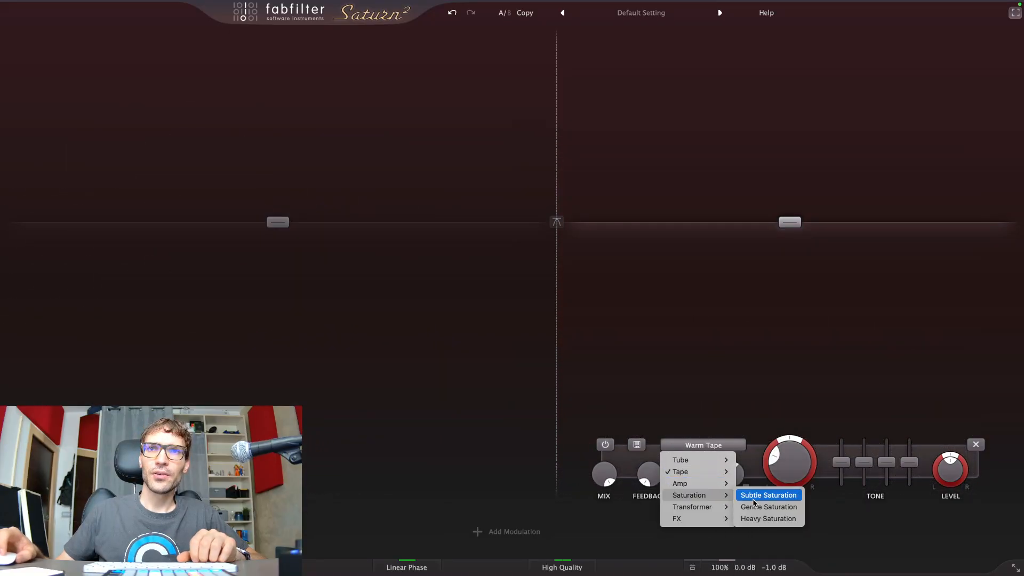
click(755, 506)
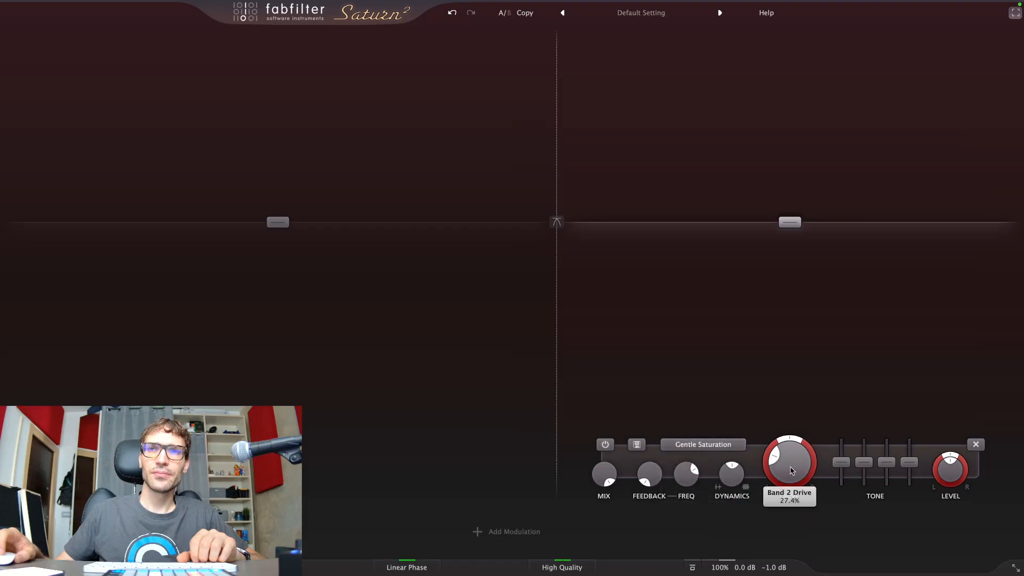
drag(792, 470, 808, 398)
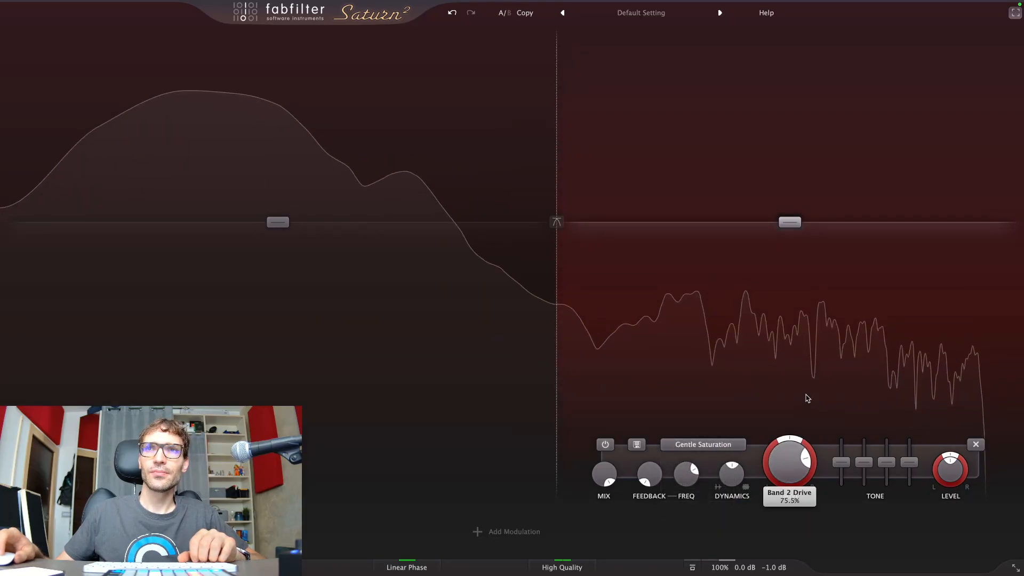
Switch the upper band to Heavy Saturation, lower its drive to about 33% and increase its dynamics.
click(702, 444)
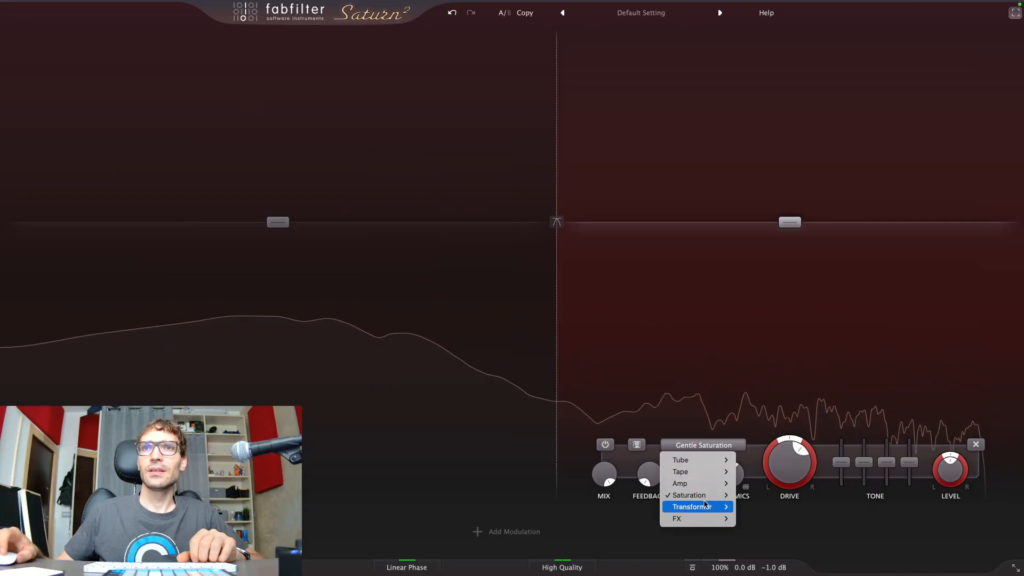
mouse_move(709, 495)
click(748, 516)
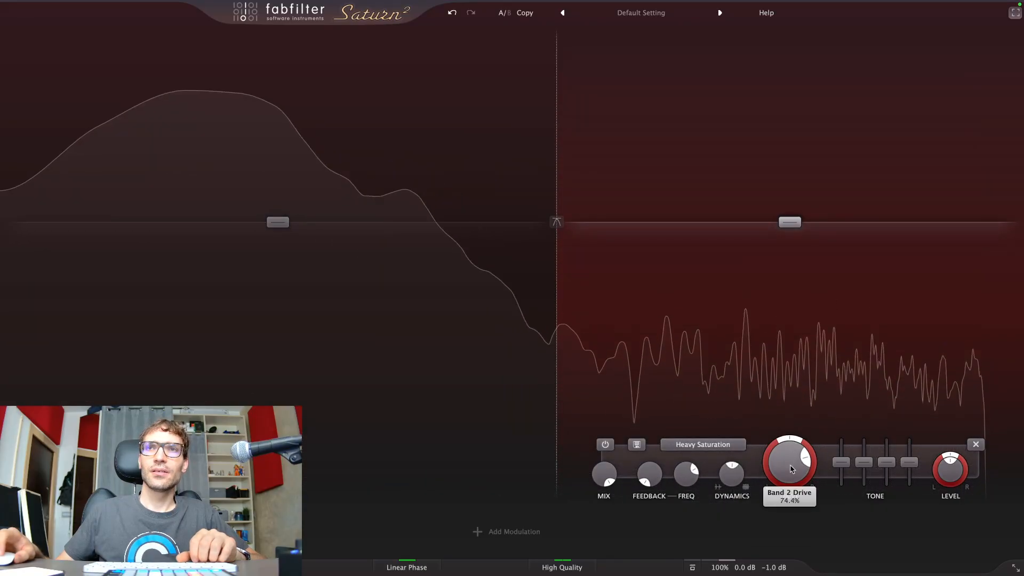
drag(792, 469, 747, 542)
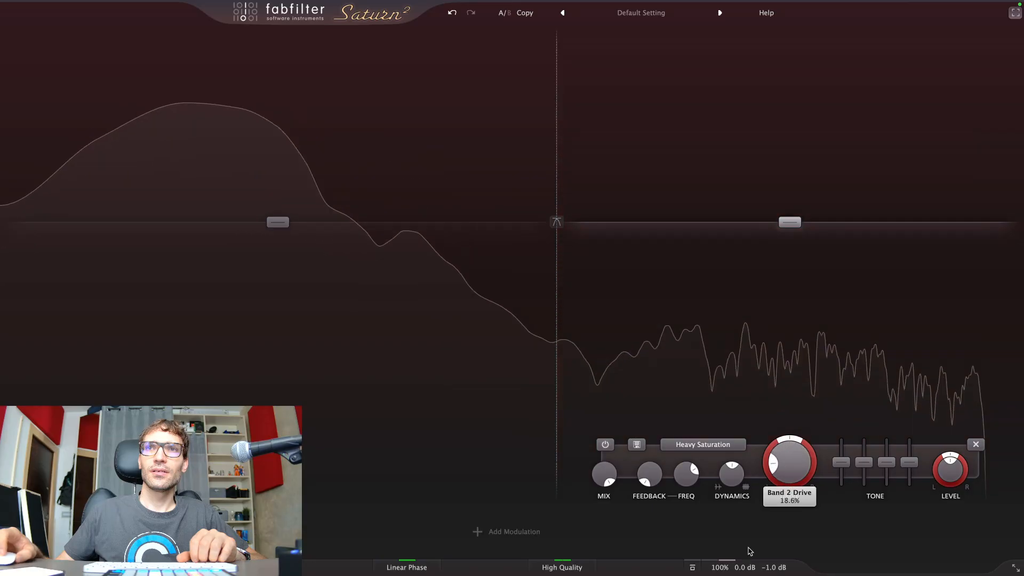
drag(734, 493, 725, 528)
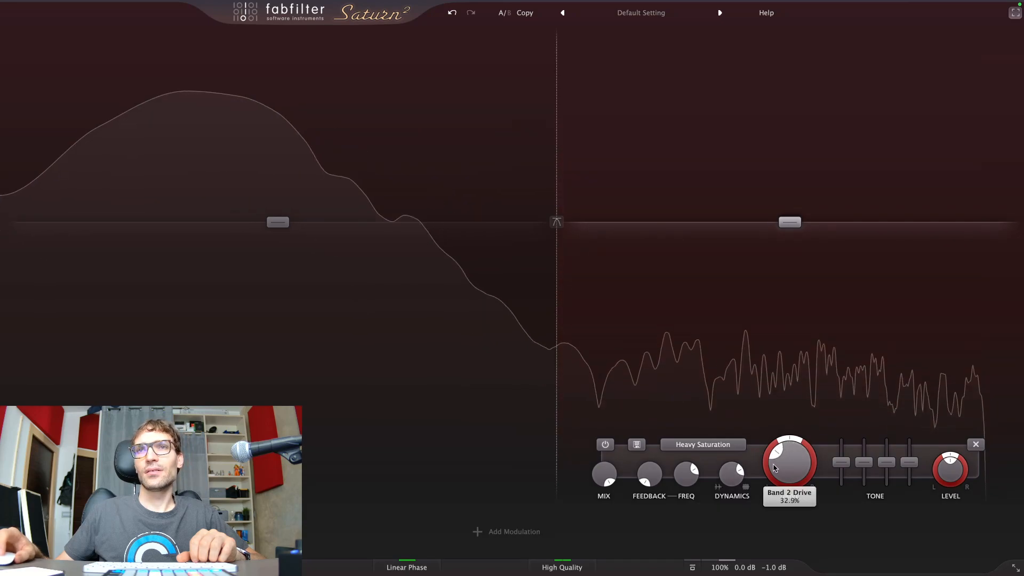
Move the crossover between the two bands to about 2407 Hz, fine-tune the upper band's drive and stop playback.
drag(556, 199, 700, 199)
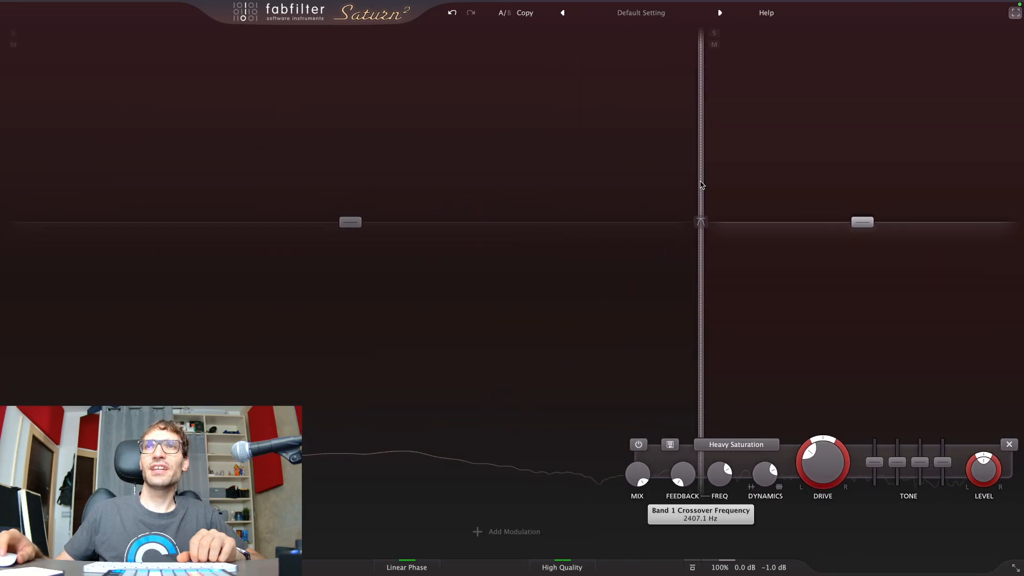
mouse_move(822, 467)
mouse_down()
mouse_move(825, 444)
mouse_move(825, 458)
mouse_up()
key(space)
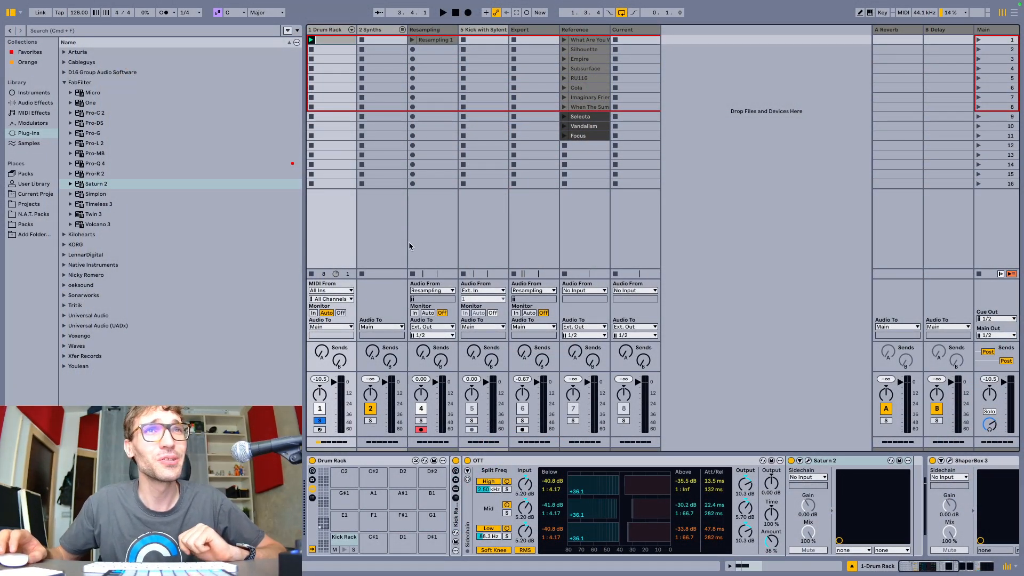
Open the recent Live Set Grey Aluminum G# 129.als.
mouse_move(104, 1)
click(58, 8)
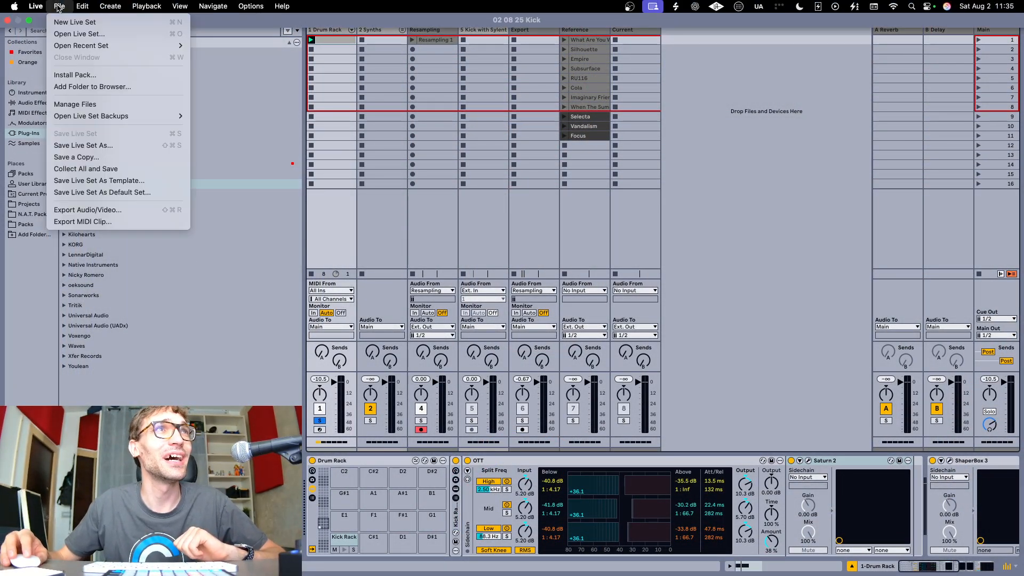
mouse_move(107, 46)
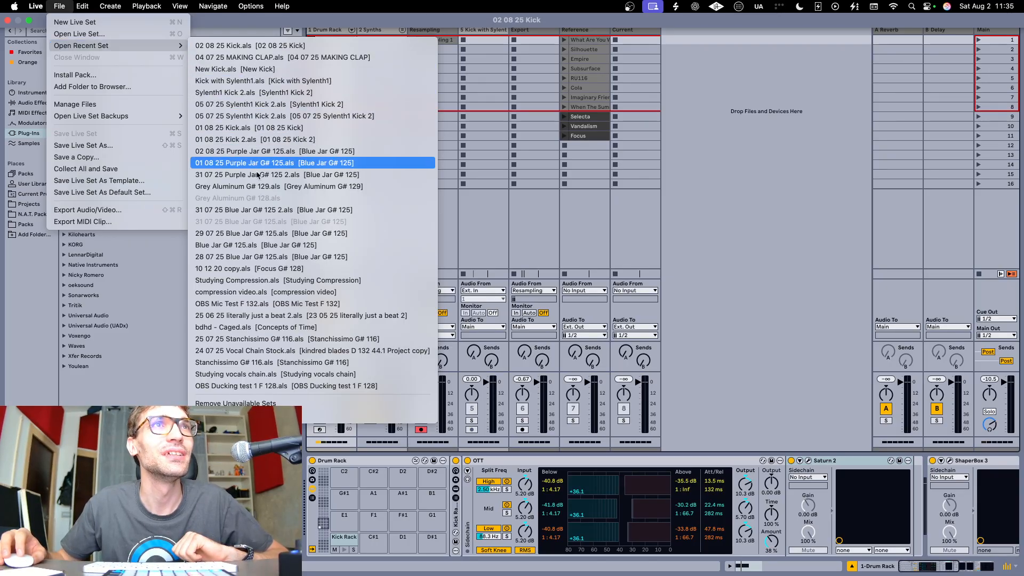
click(258, 188)
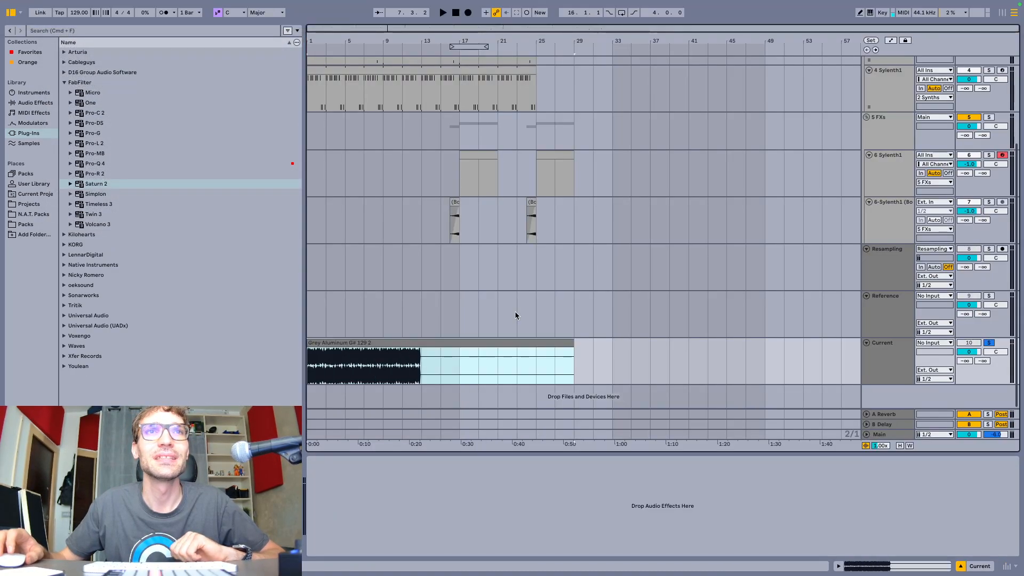
Solo the Drum Rack track and listen to its kick alone and together with the other drums.
click(882, 82)
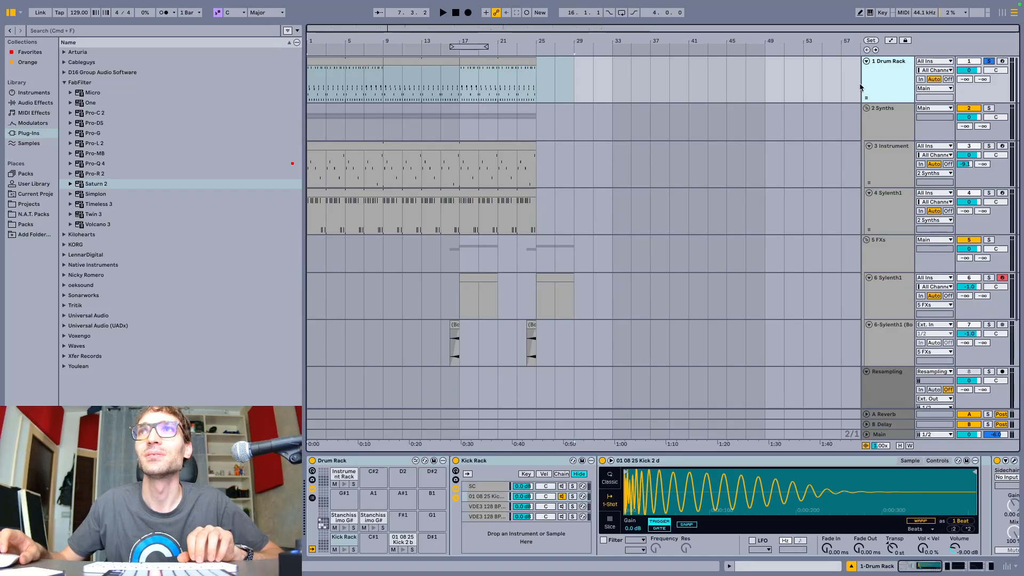
key(space)
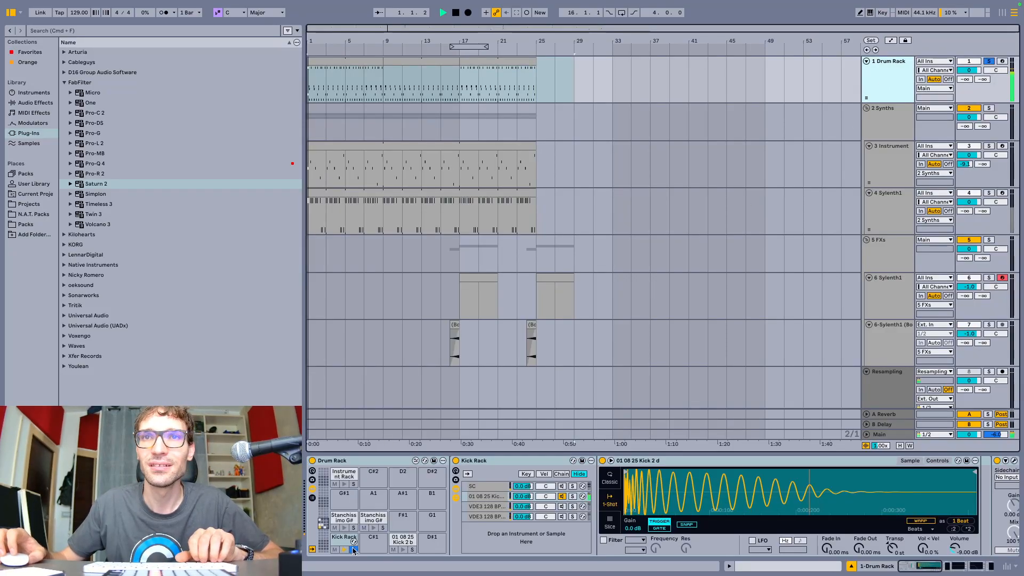
key(space)
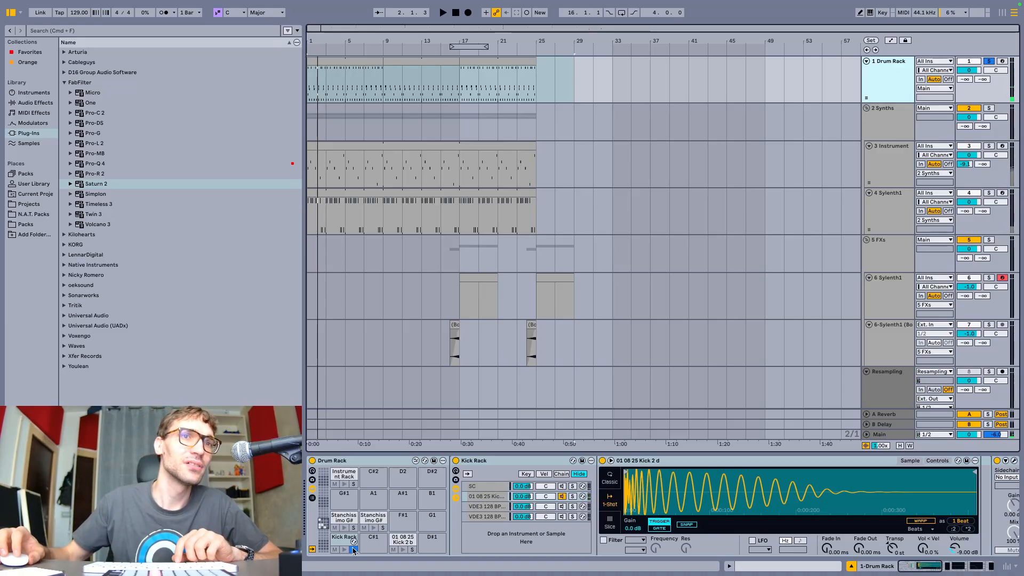
key(space)
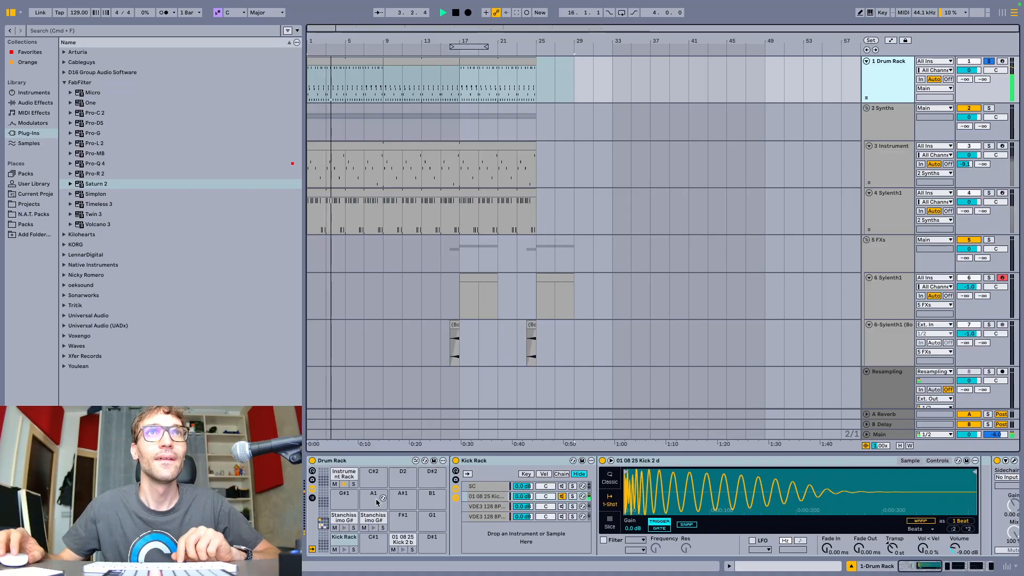
Show the first Stanchissimo G# snare pad of the Drum Rack and listen to it in the beat.
click(344, 515)
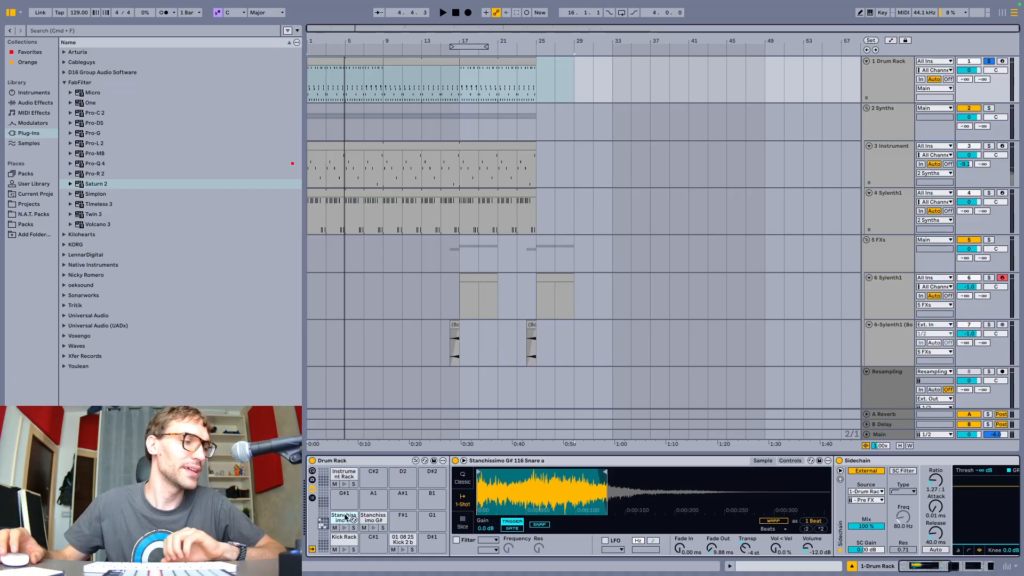
key(space)
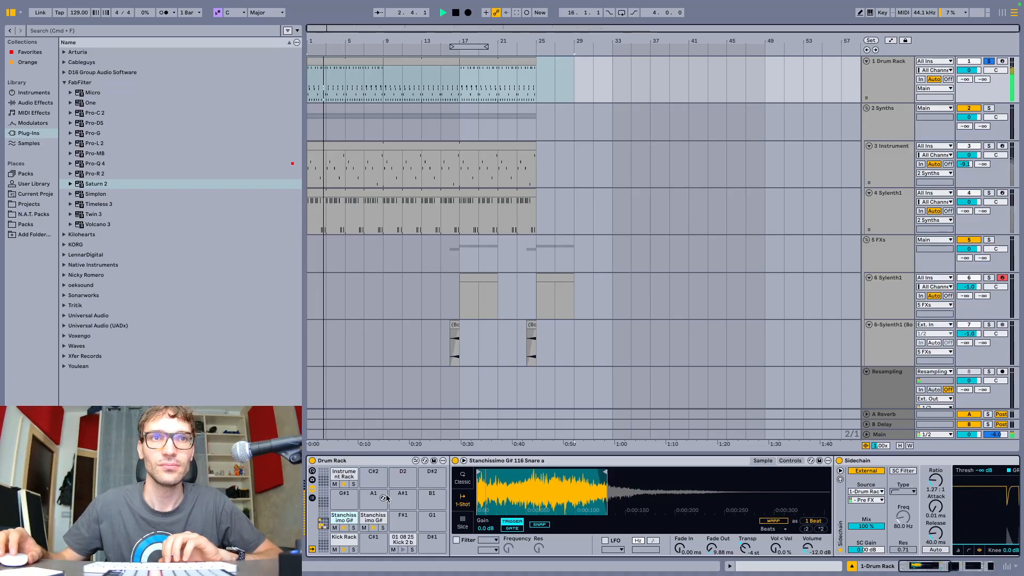
key(space)
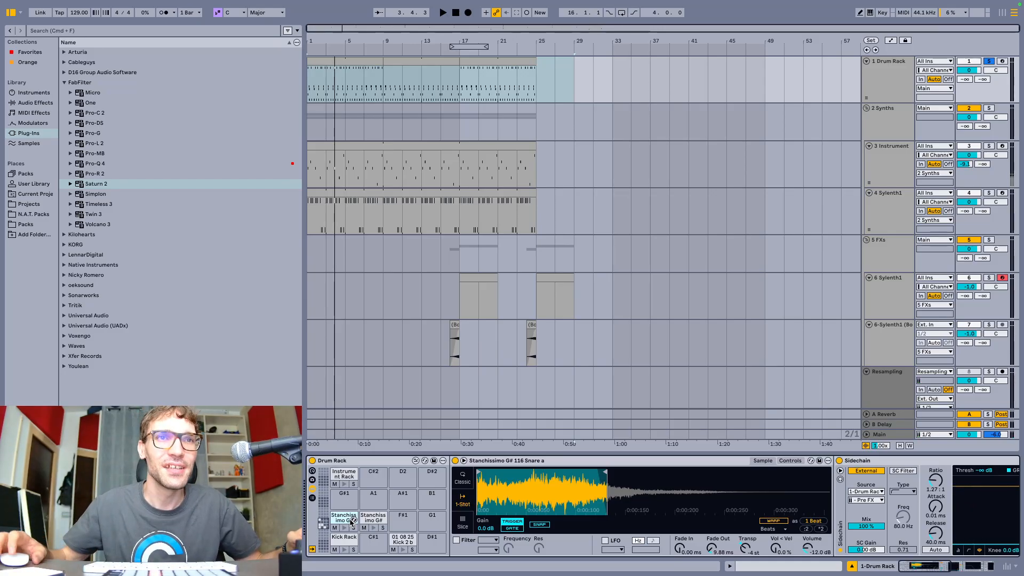
Compare the beat with the second Stanchissimo G# snare pad, the one with Reverb, muted and unmuted.
click(373, 518)
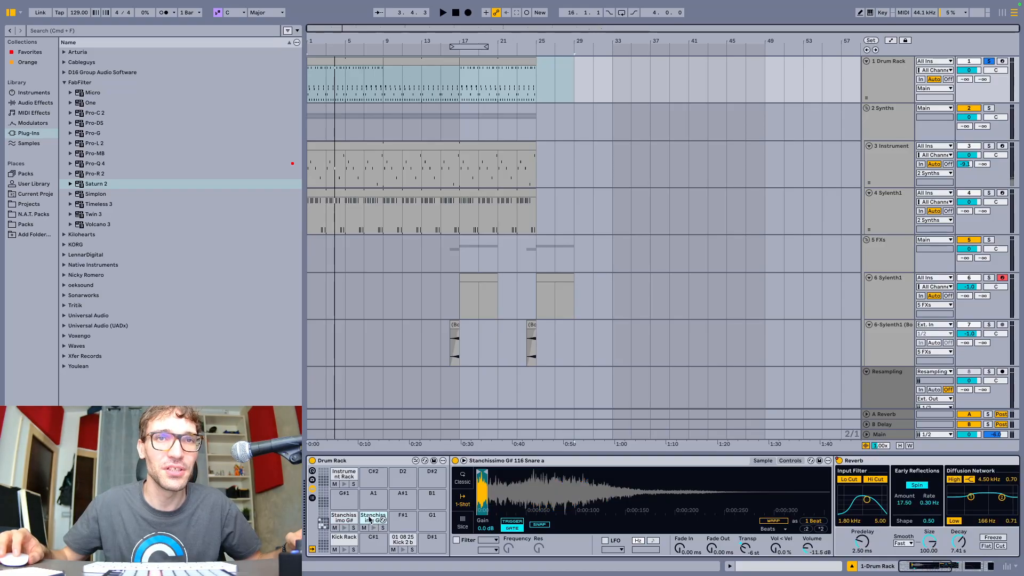
click(365, 528)
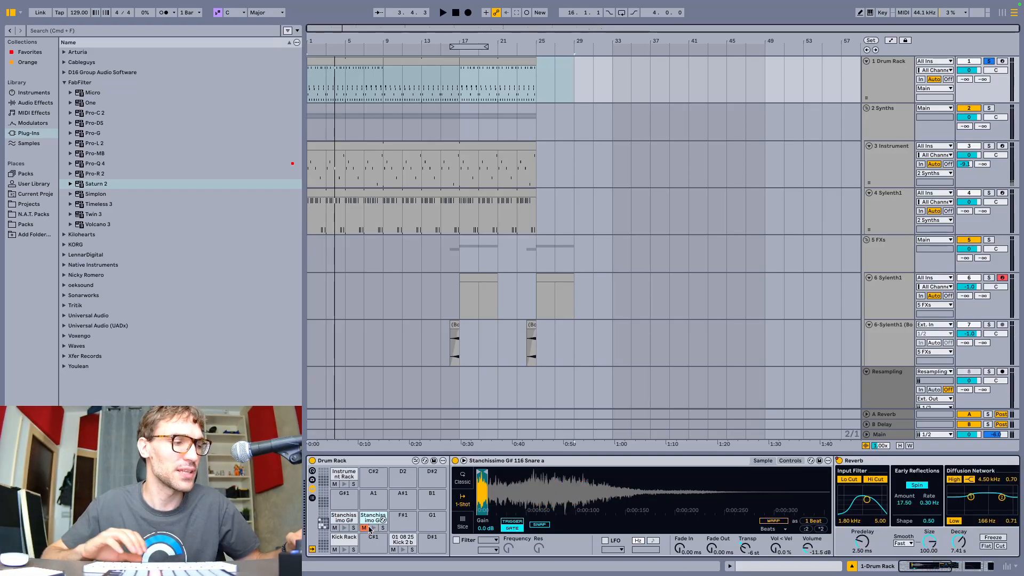
key(space)
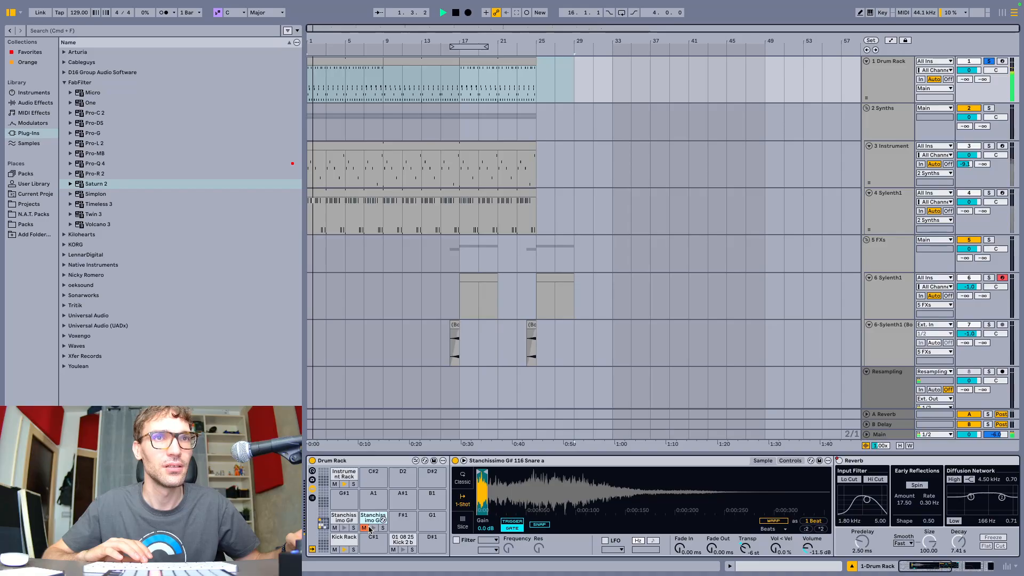
key(space)
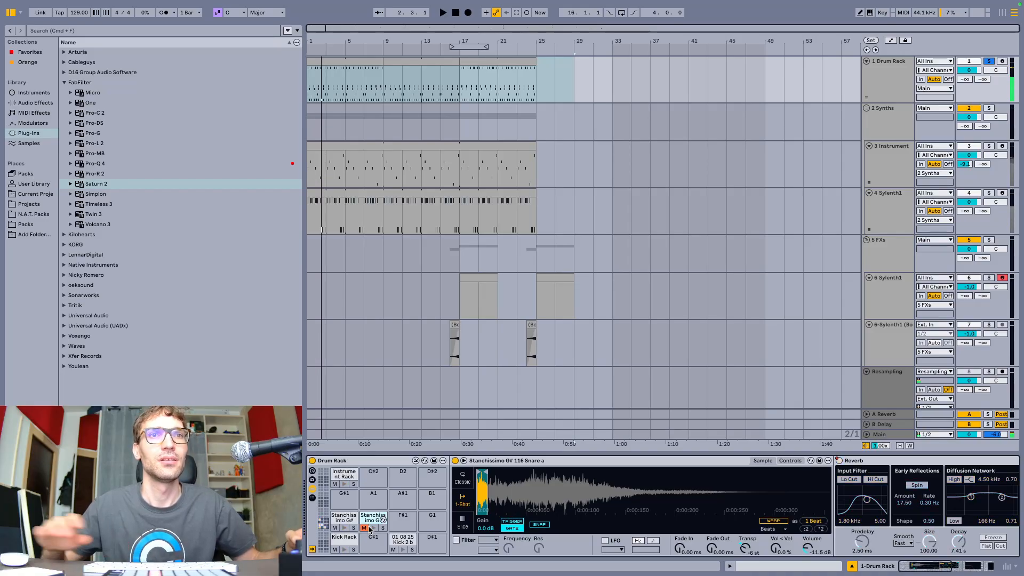
scroll(364, 531, right, 1)
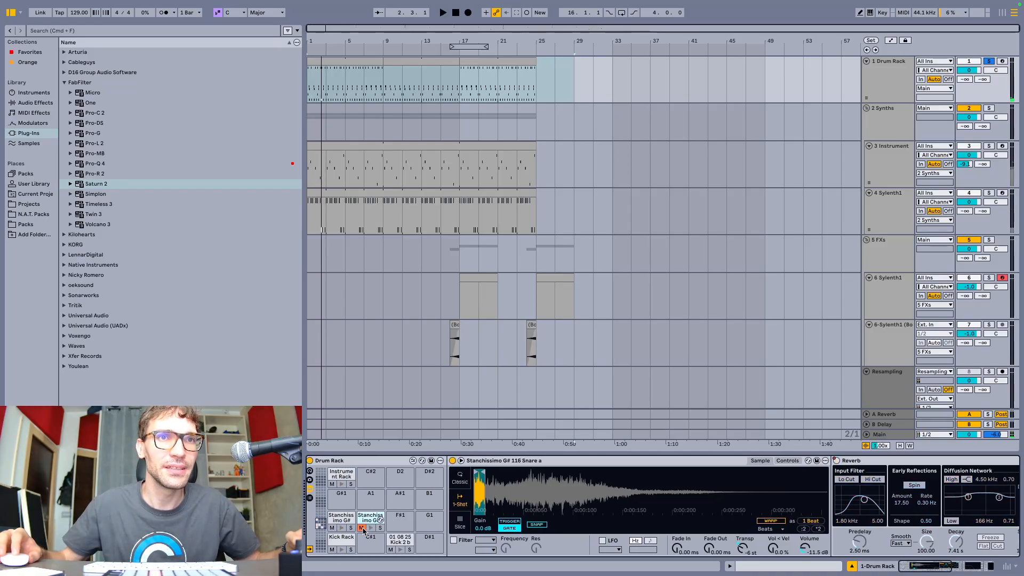
key(space)
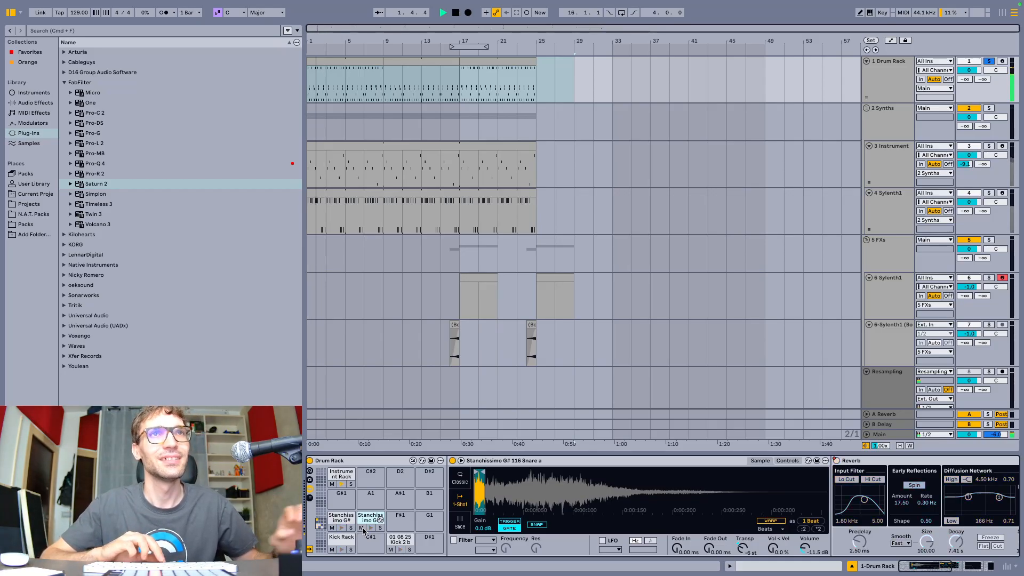
Open the first Drum Rack clip and examine the short snare notes just before beat 1.2 while playing the beat.
click(323, 71)
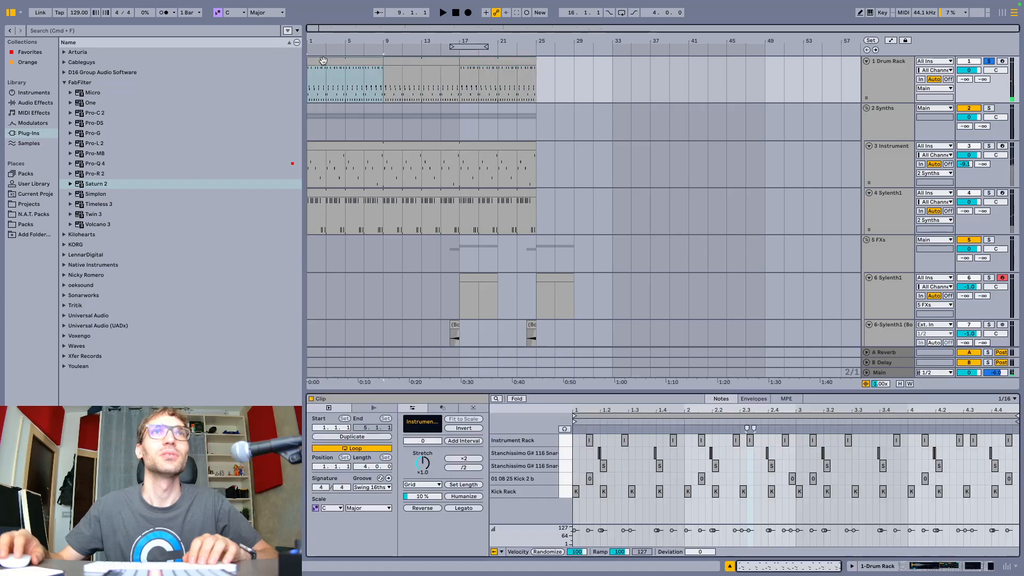
scroll(601, 469, up, 10)
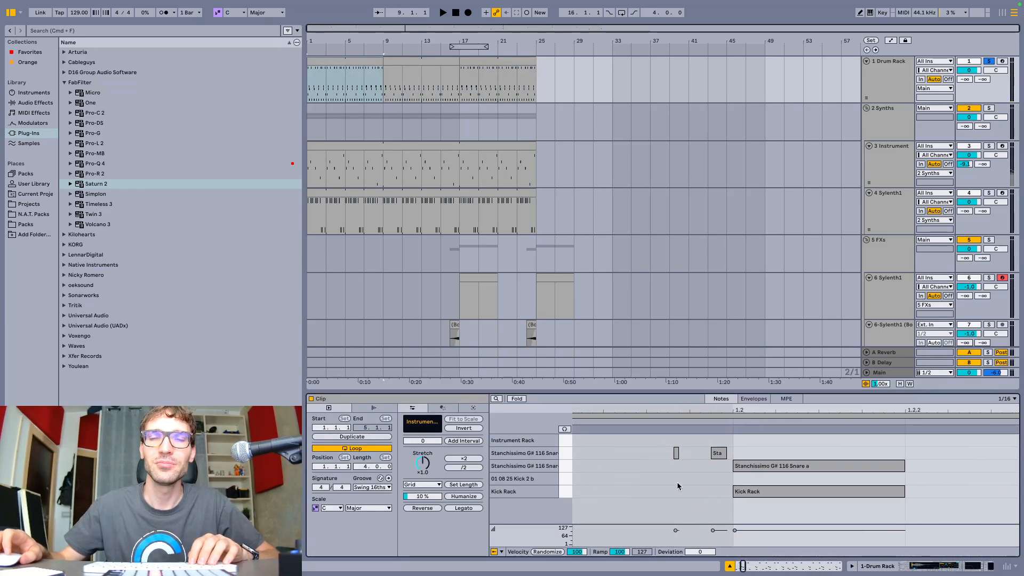
key(space)
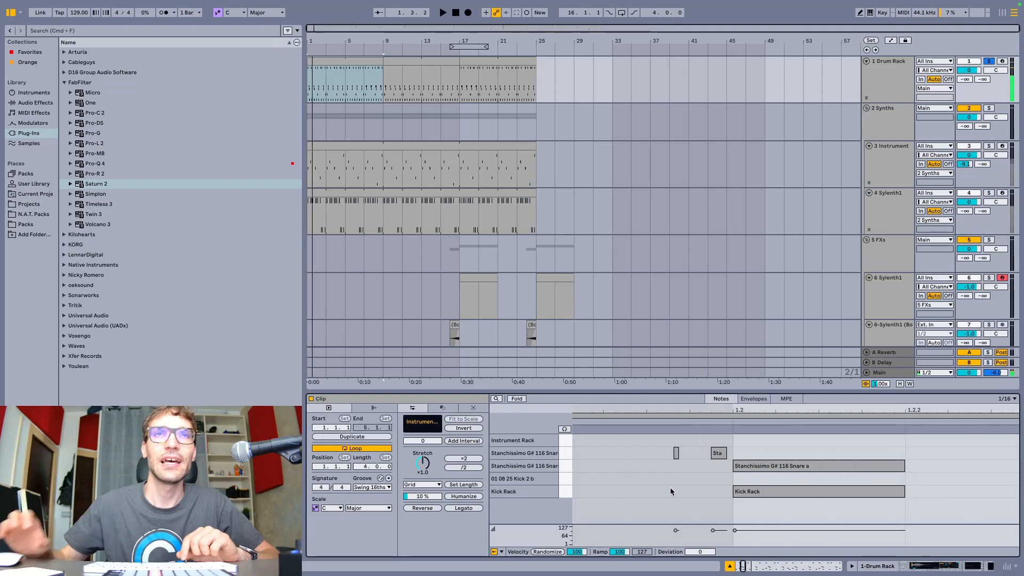
scroll(669, 487, down, 10)
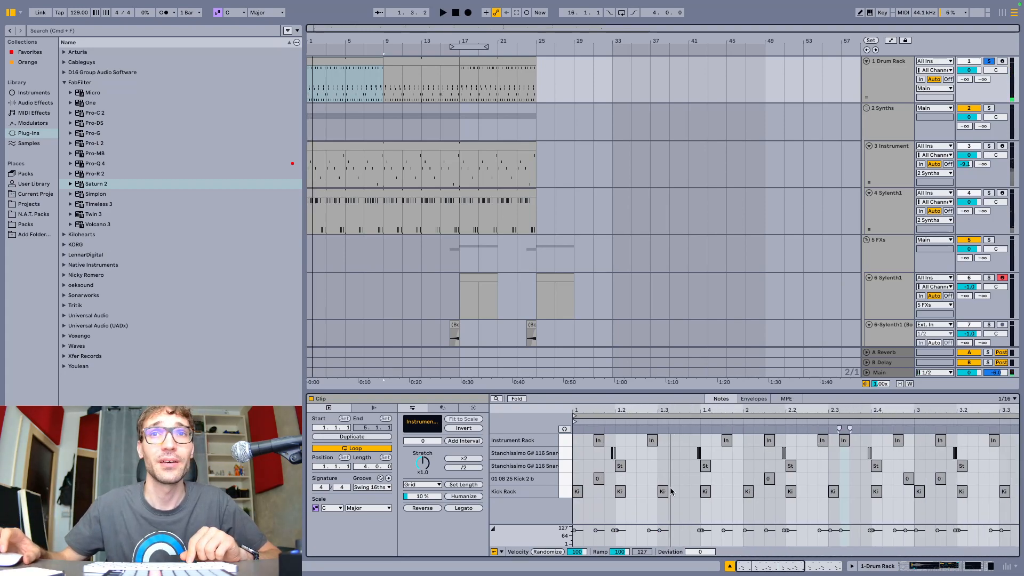
Solo the Instrument Rack track, show its Sylenth1 synth, and listen to the part alone.
key(shift+Tab)
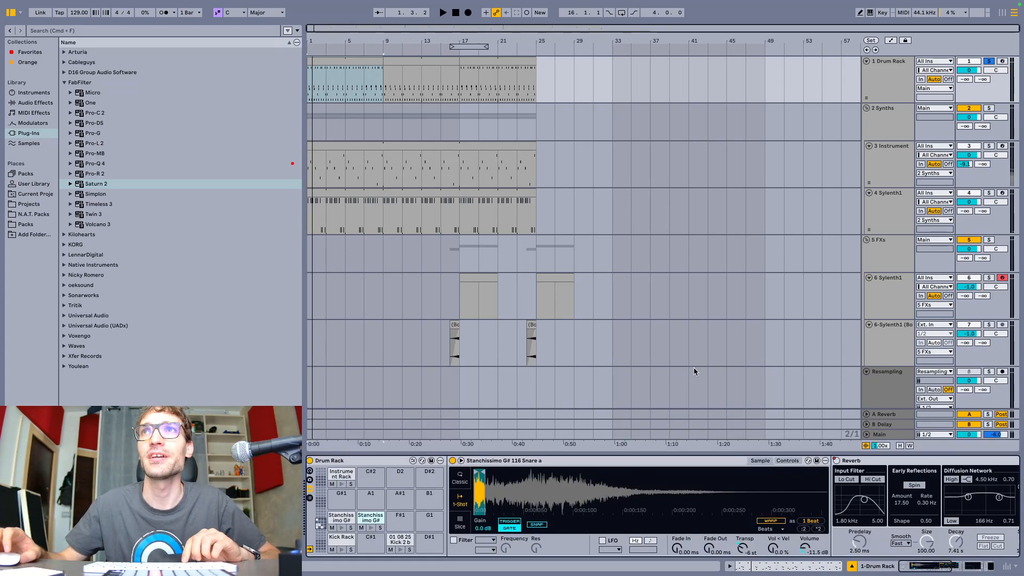
click(897, 155)
key(s)
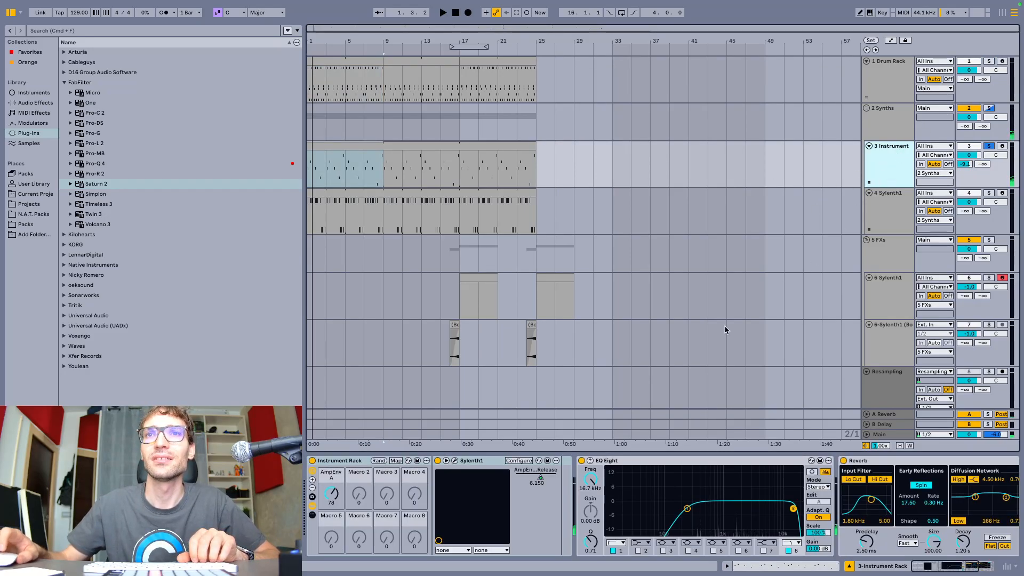
click(454, 460)
key(space)
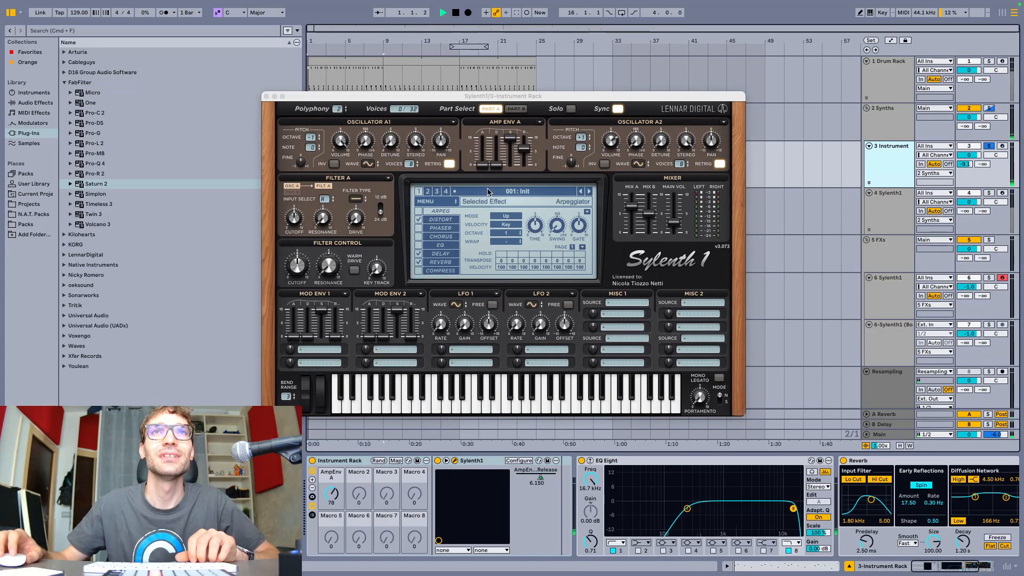
drag(533, 100, 590, 97)
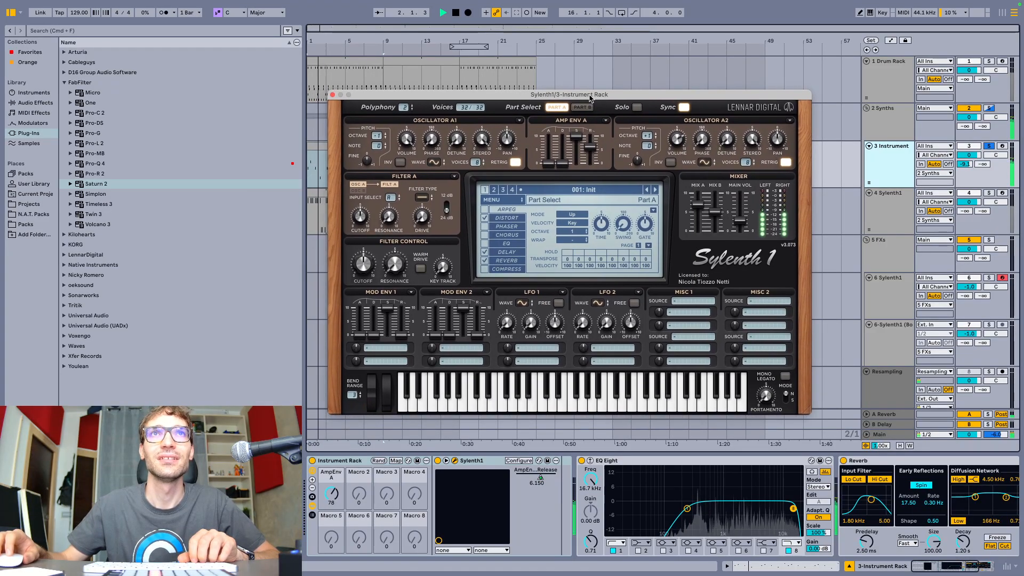
key(space)
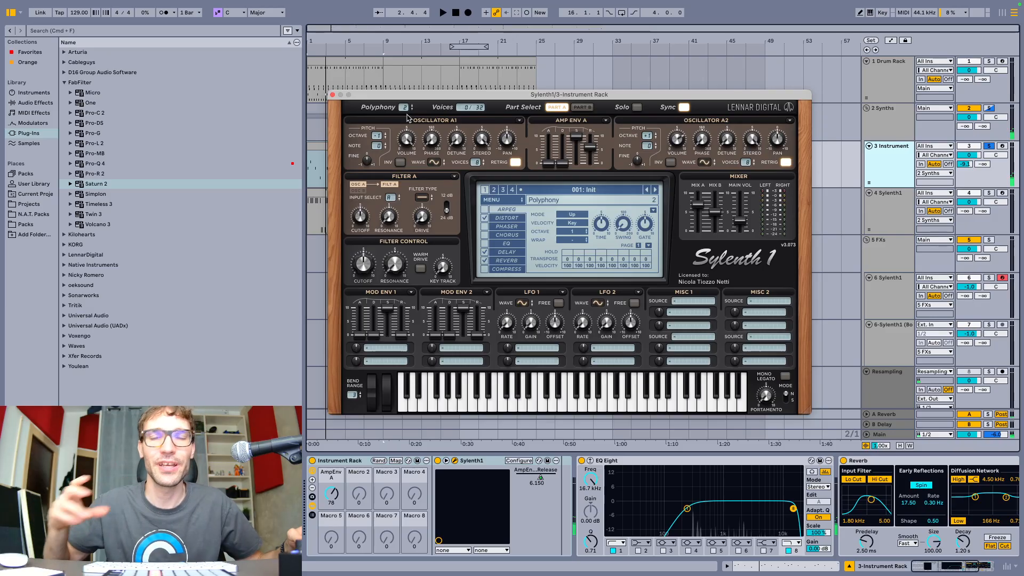
key(space)
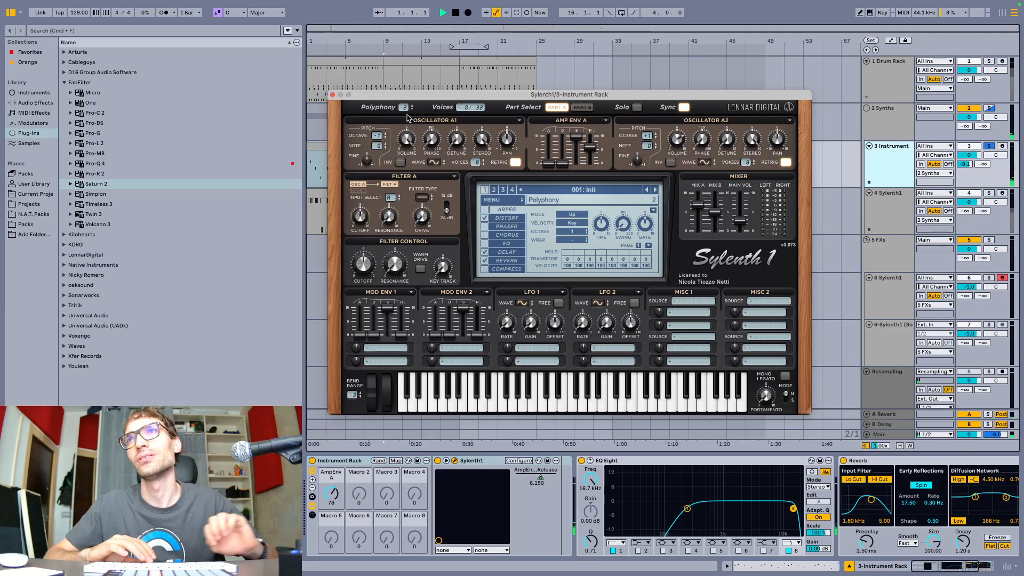
Solo track 4 Sylenth1 instead, show its synth window, and listen to that part.
click(989, 193)
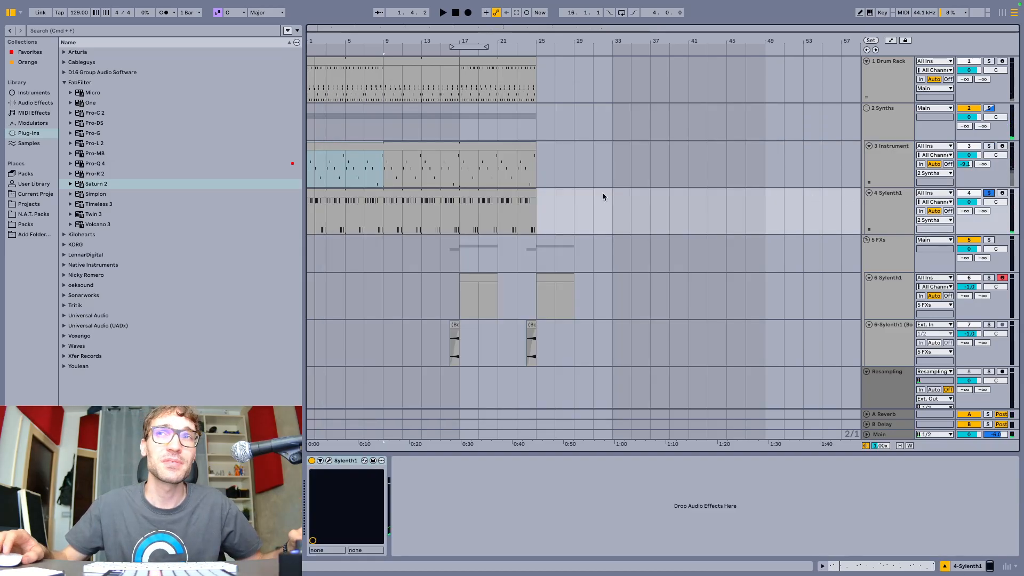
click(873, 192)
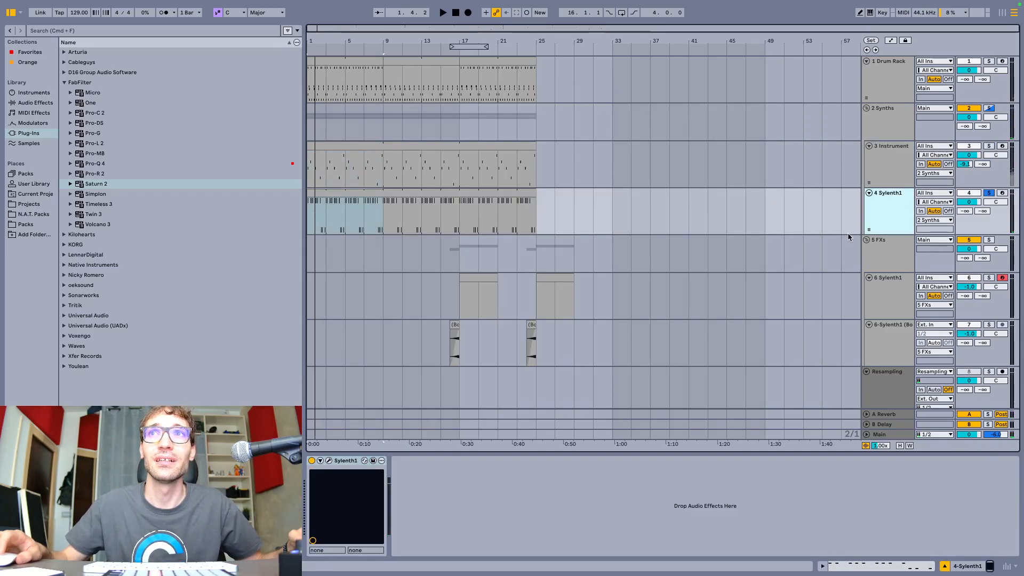
click(329, 461)
key(space)
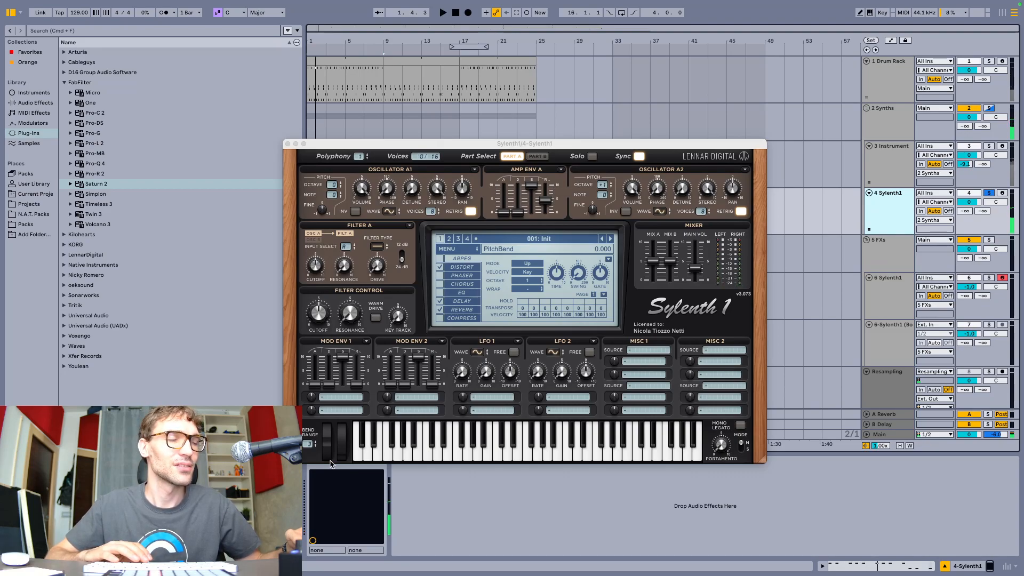
key(space)
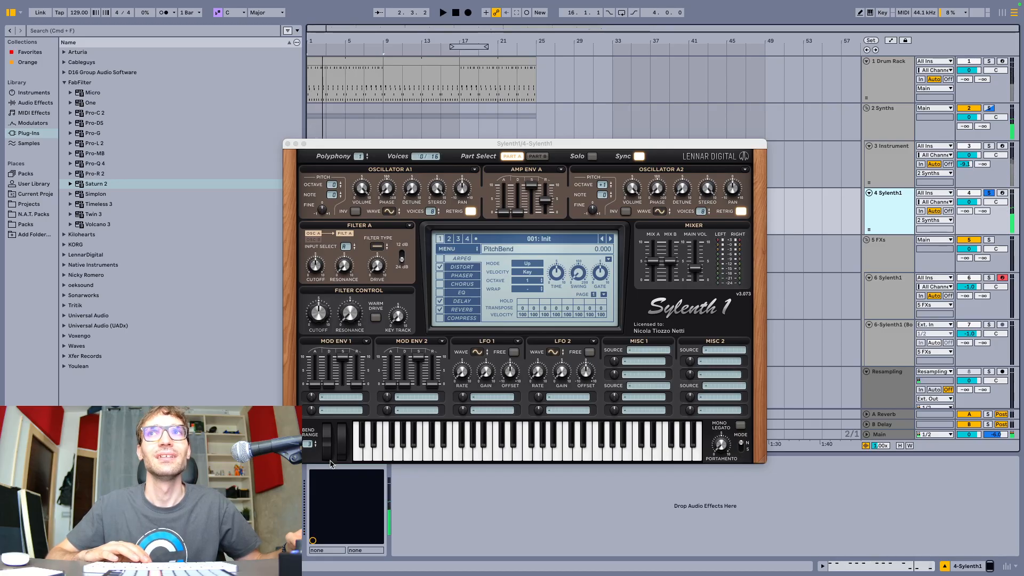
Turn off the solo, select the Drum Rack track, and listen to drums and synths playing together.
key(s)
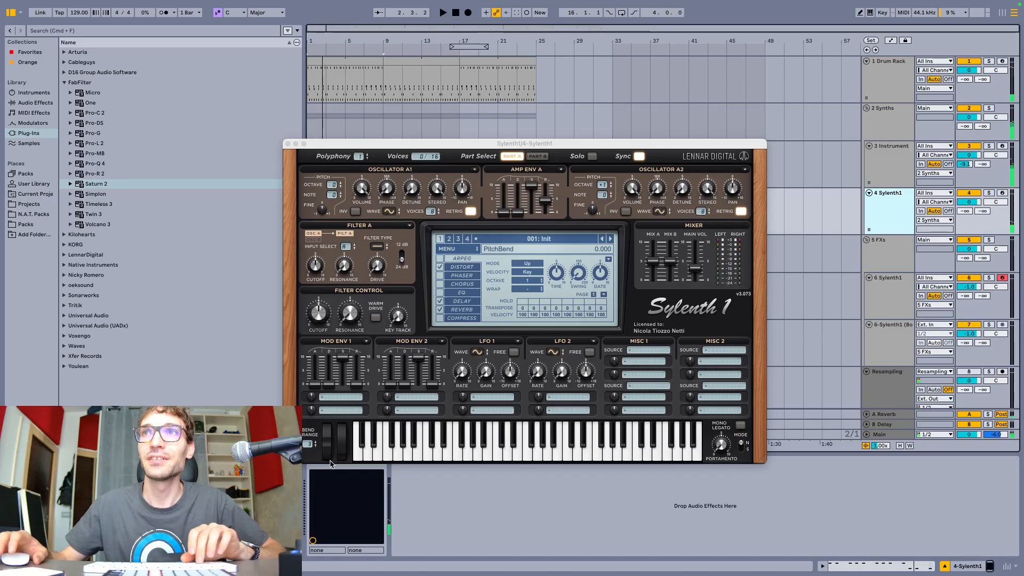
click(885, 81)
key(space)
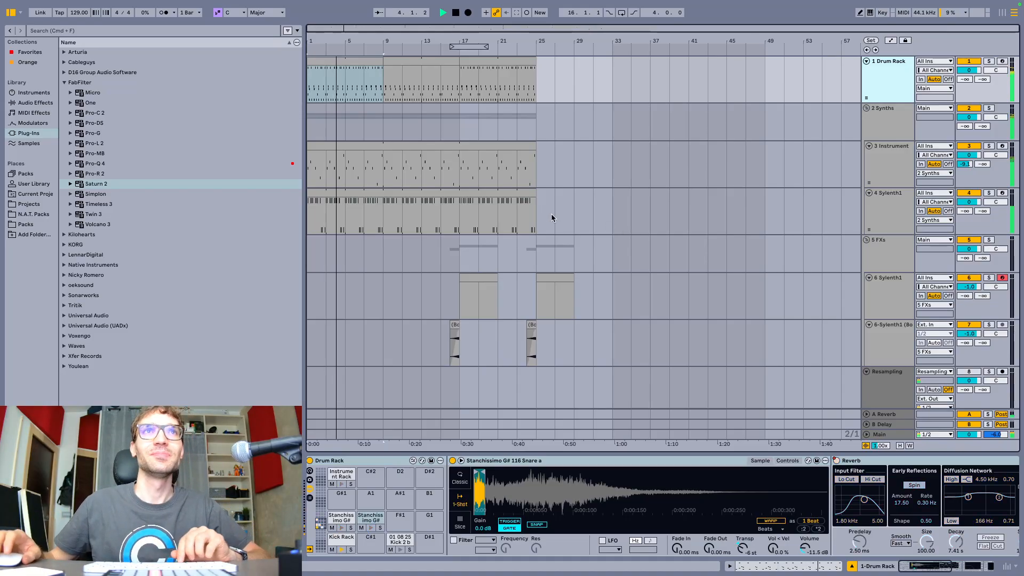
key(space)
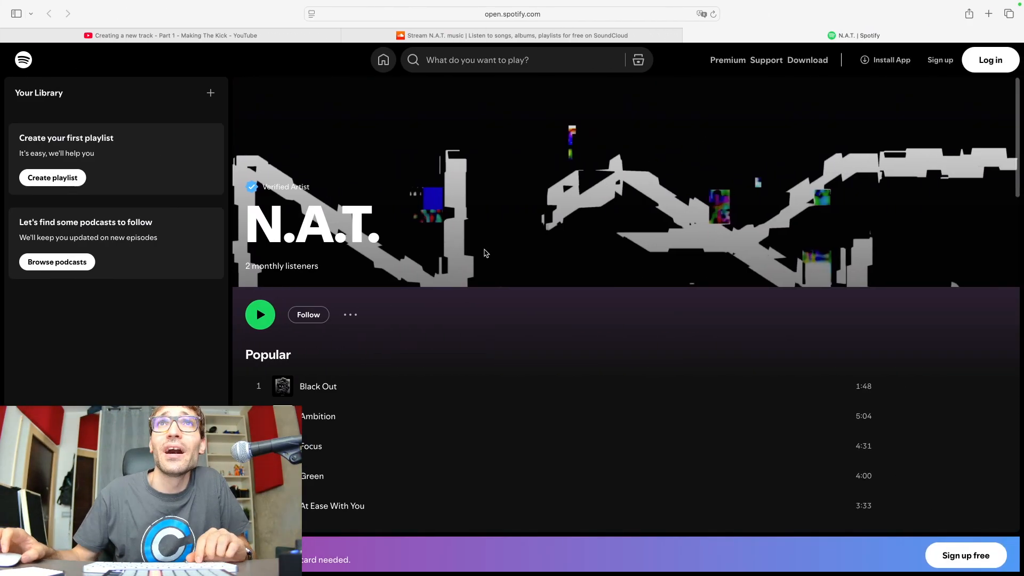
Switch to the browser and show the N.A.T. SoundCloud page with the work-in-progress tracks.
click(490, 36)
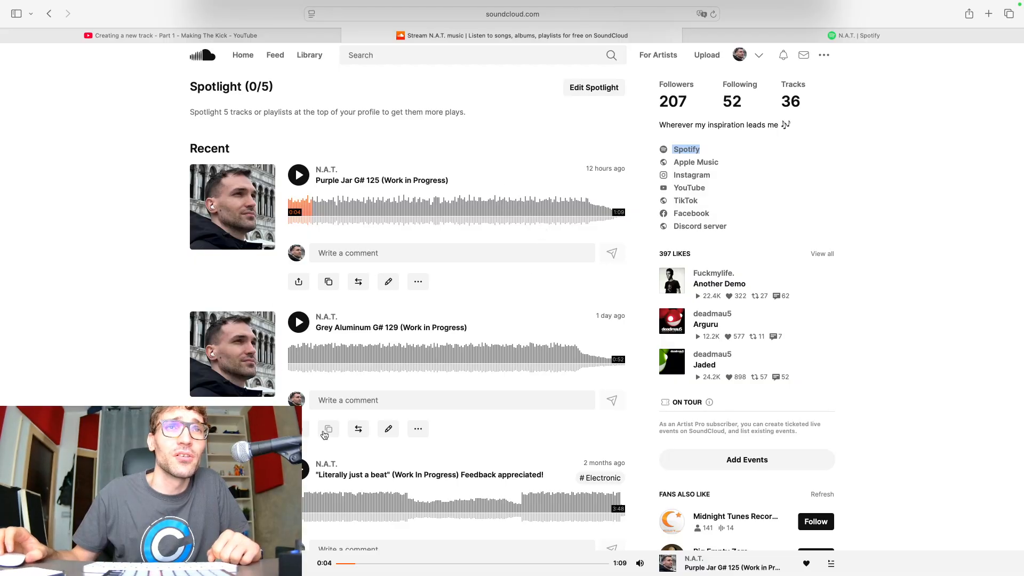